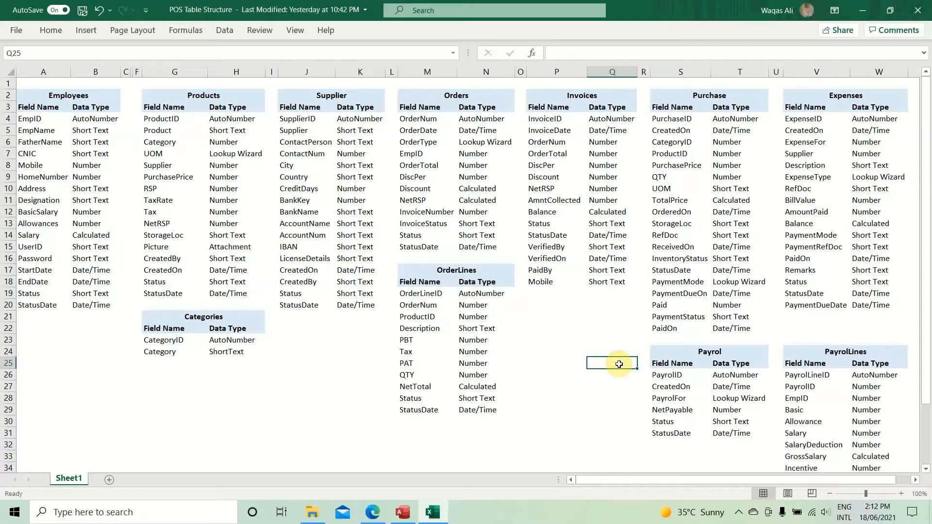
Step: Review the planned tables from Employees to OrderLines and from Invoices to PayrolLines, and save the workbook
left_click_drag(493, 100, 8, 409)
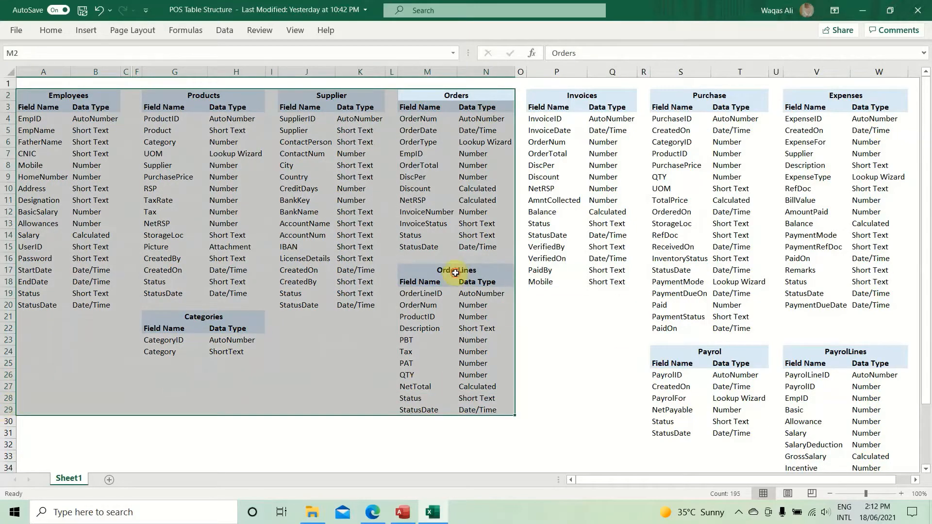
left_click_drag(455, 272, 443, 422)
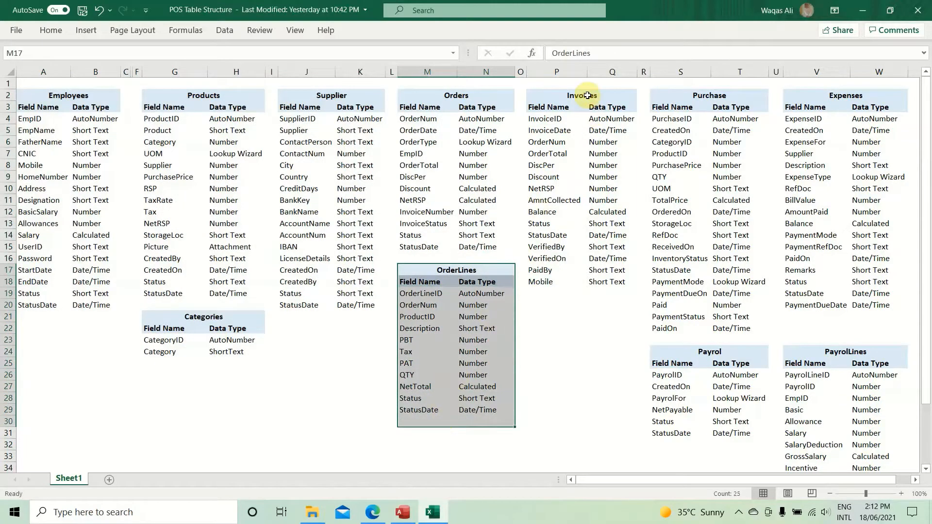
left_click_drag(587, 95, 868, 444)
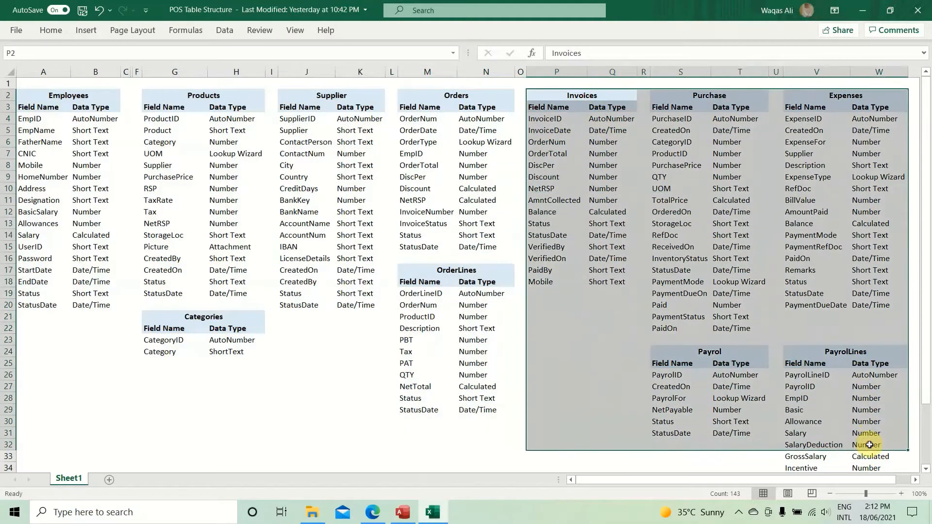
left_click(665, 262)
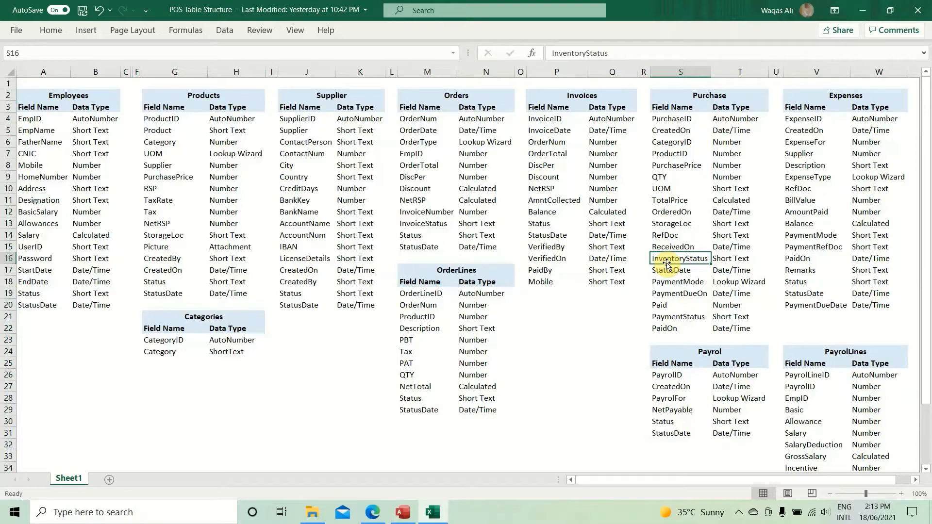
key("ctrl+s")
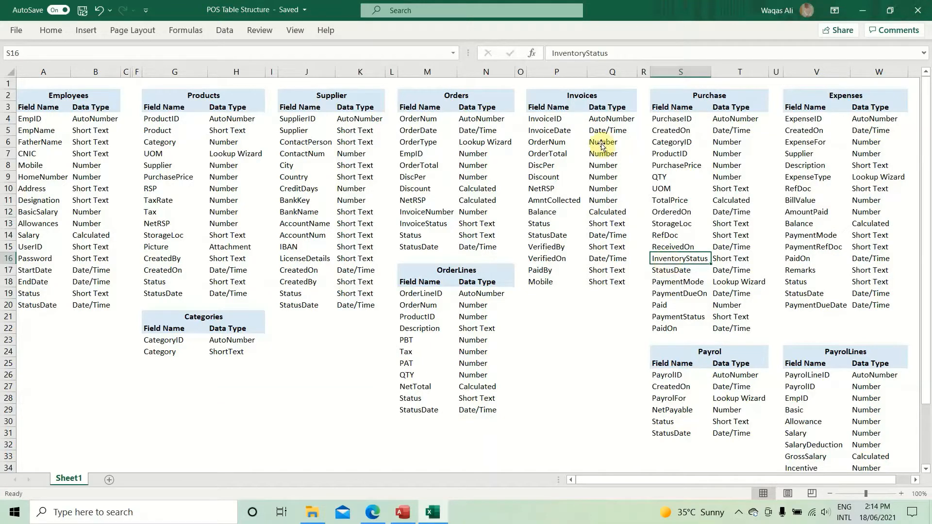
Step: Compare the Invoices field list with the existing tables in the Access database, and return to the InvoiceID cell in Excel
left_click_drag(578, 96, 570, 282)
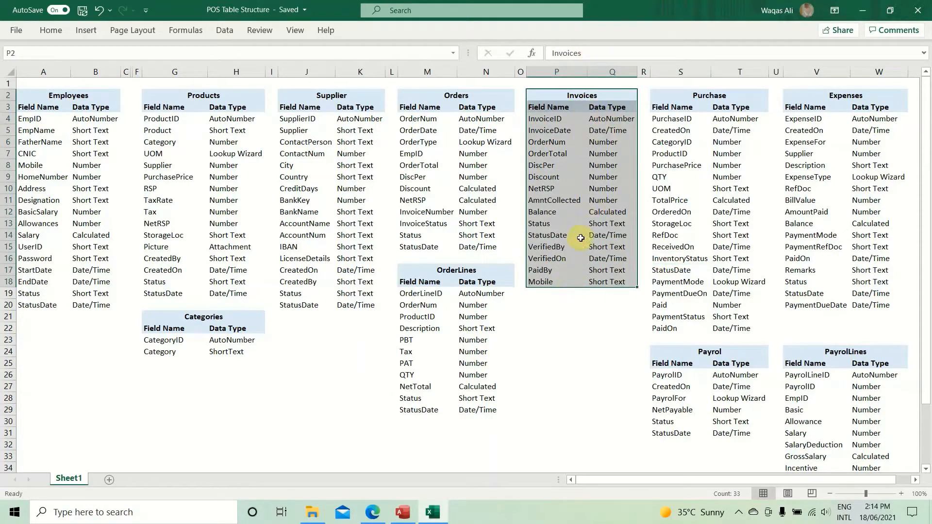
left_click(553, 130)
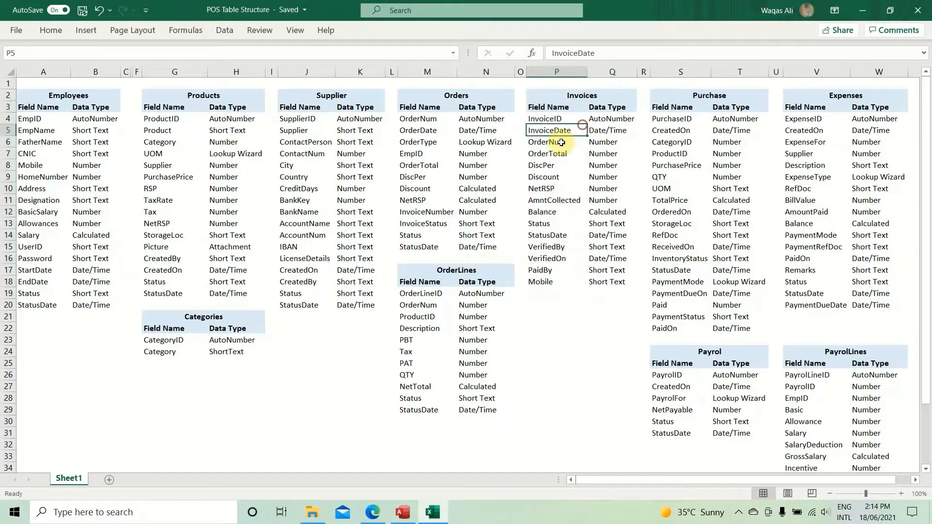
left_click(404, 512)
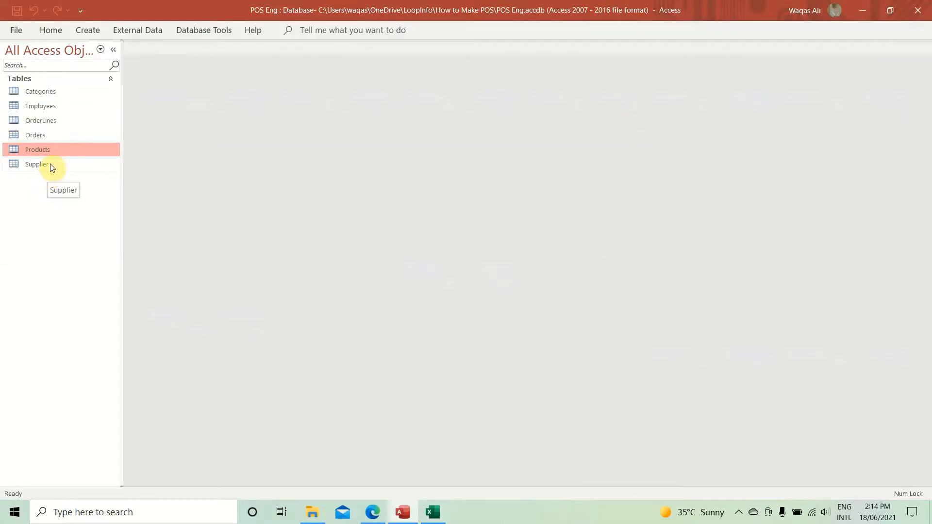
key("alt+Tab")
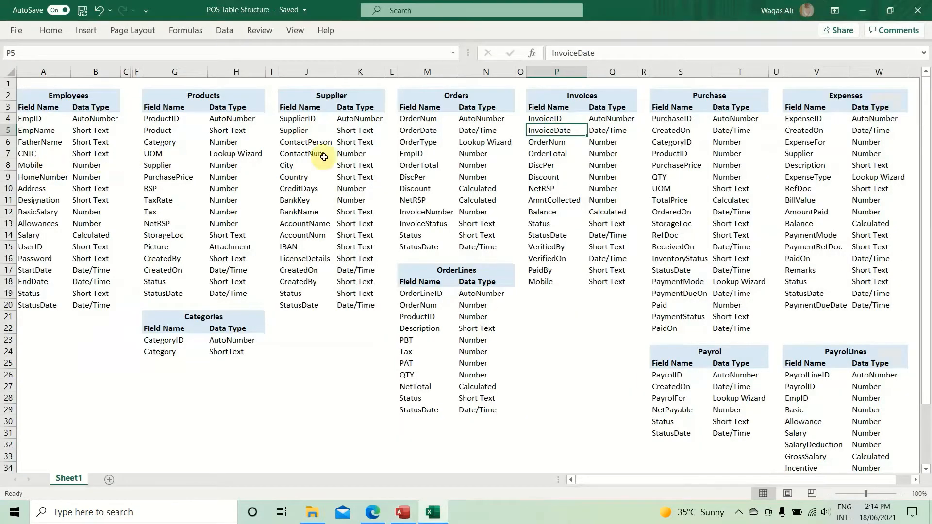
left_click(574, 93)
left_click(546, 119)
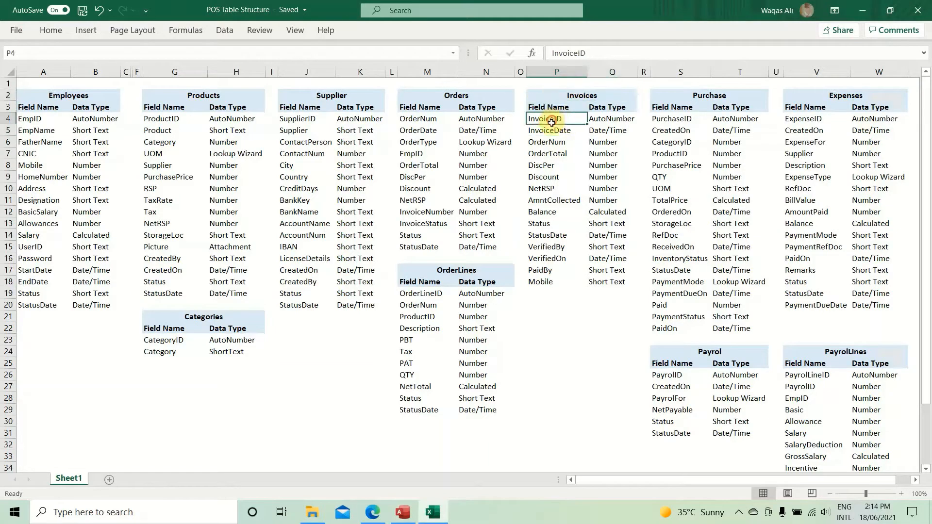
Step: In the POS Eng database in Access, create a new table saved as Invoices and open it in Design view
key("alt+Tab")
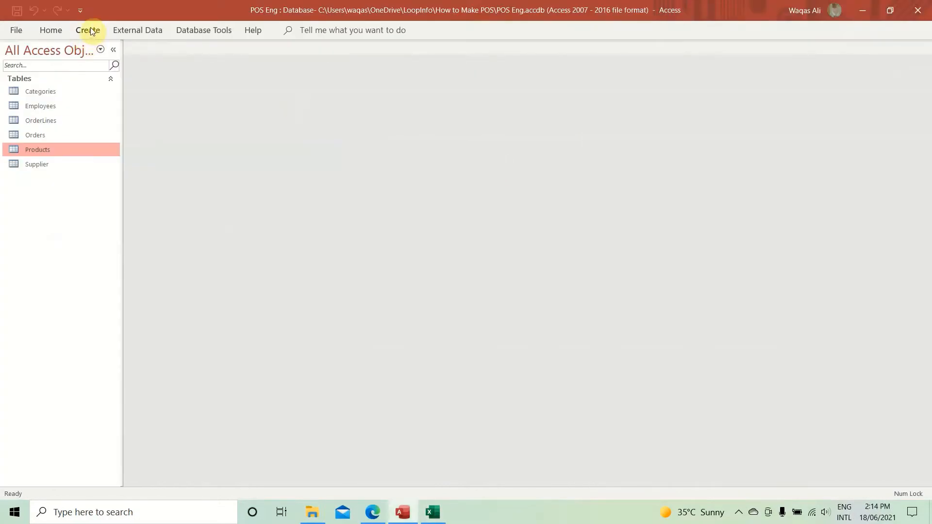
left_click(90, 27)
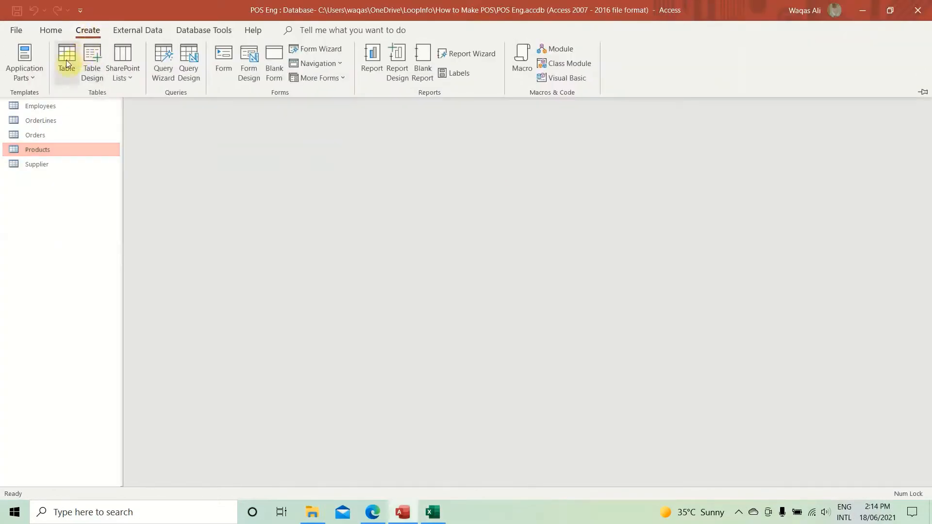
left_click(66, 59)
right_click(148, 51)
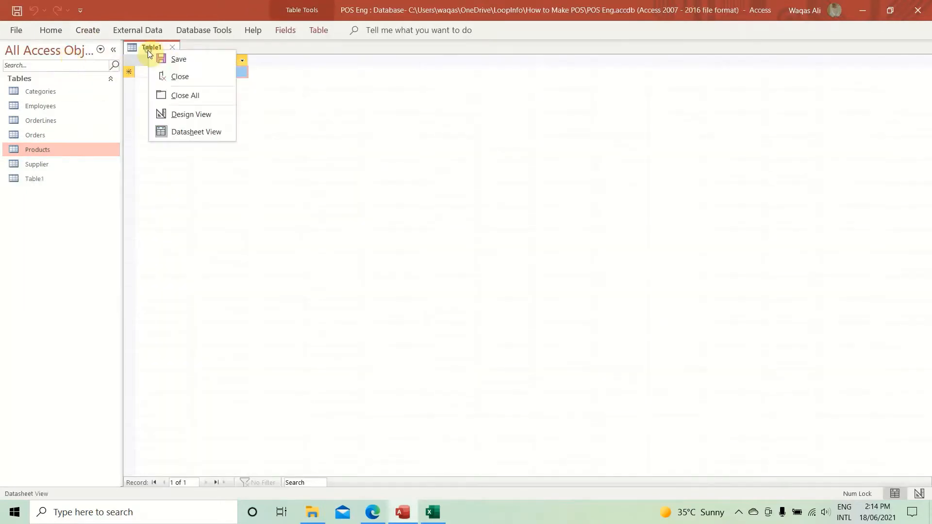
left_click(181, 115)
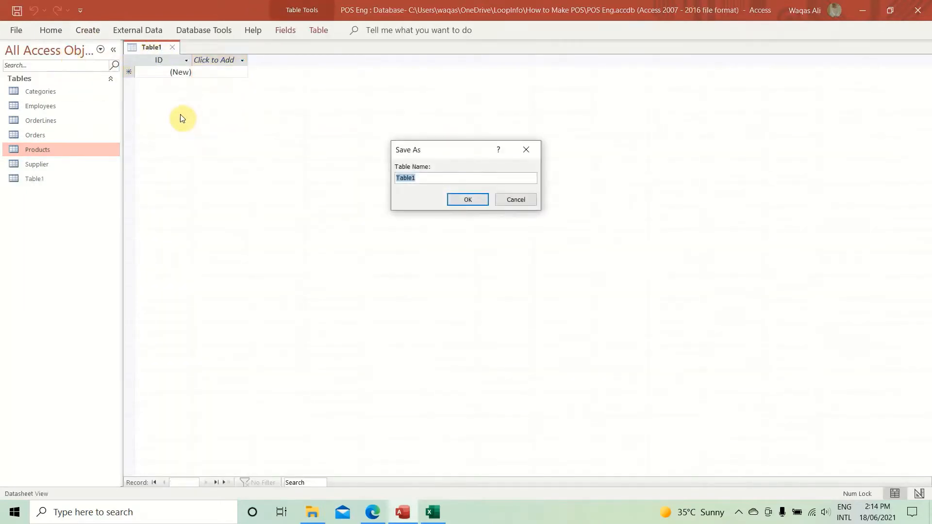
type("Invioc")
key("BackSpace")
key("BackSpace")
key("BackSpace")
type("entory")
key("Return")
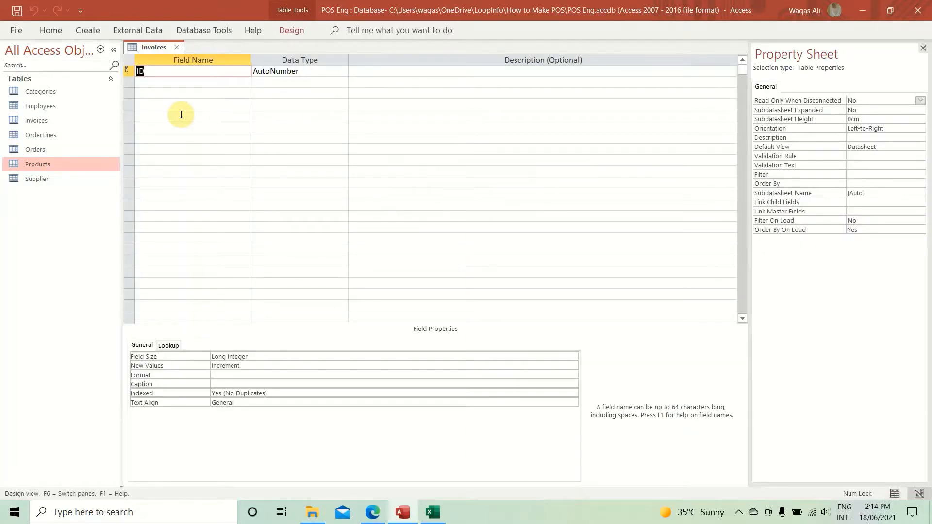
Step: Rename the Invoices table's ID field to InvoiceID, copied from the Excel structure sheet, keeping the AutoNumber data type
key("Tab")
key("shift+Tab")
key("alt+Tab")
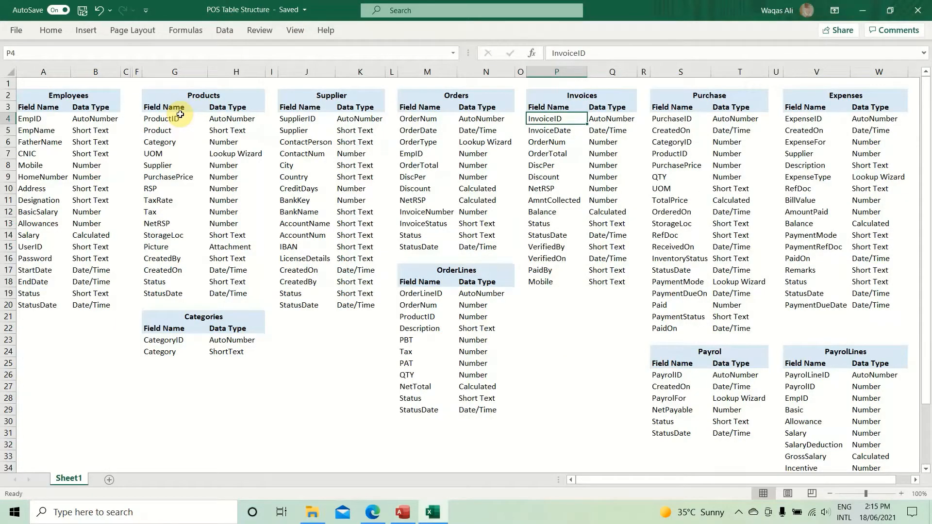
key("ctrl+c")
key("alt+Tab")
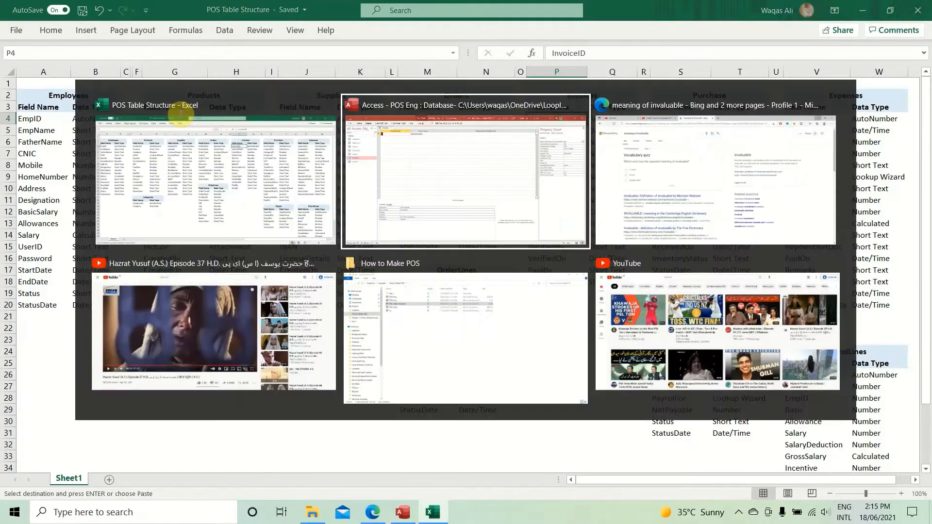
key("ctrl+v")
key("Tab")
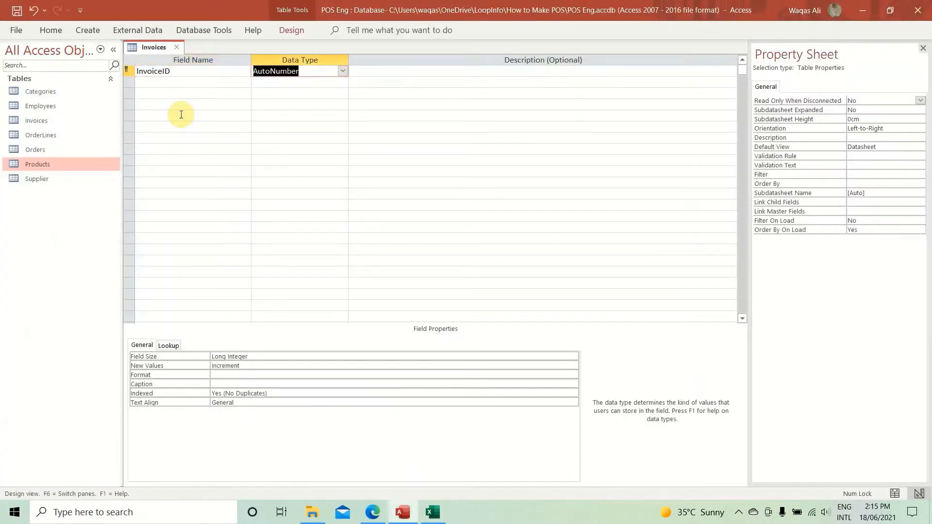
key("Tab")
key("Tab")
Step: Add an InvoiceDate field, copied from the Excel Invoices list, with the Date/Time data type
key("alt+Tab")
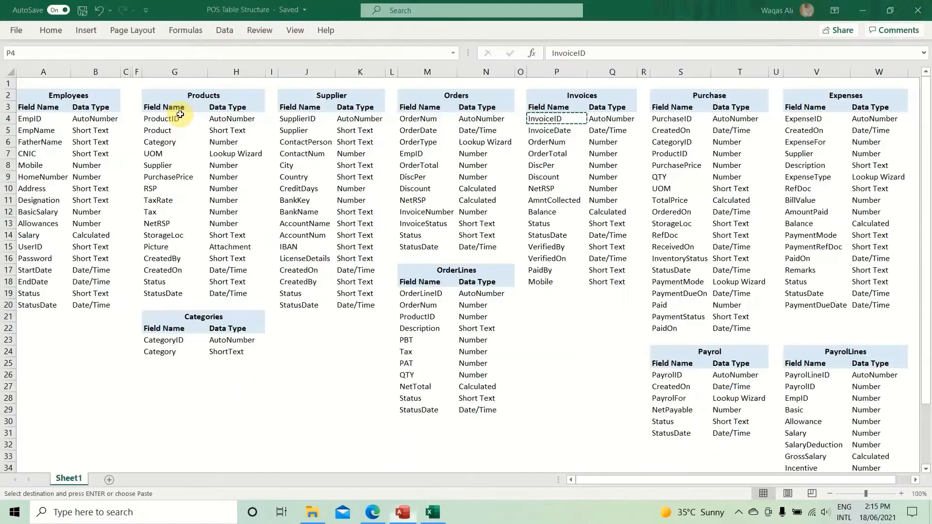
key("Down")
key("ctrl+c")
key("alt+Tab")
key("ctrl+v")
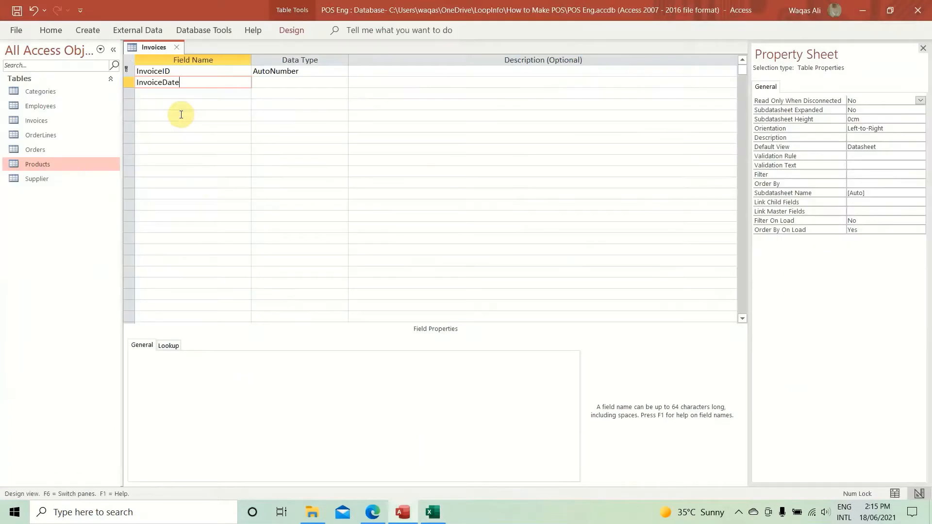
key("Tab")
type("Date/Time")
key("Tab")
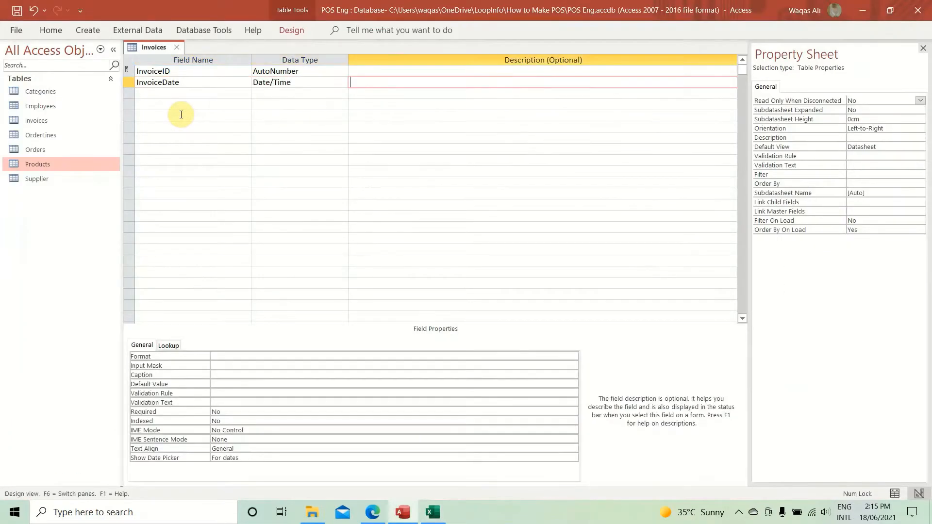
key("Left")
key("Down")
Step: Add an OrderNum field, copied from the Excel Invoices list, with the Number data type
key("alt+Tab")
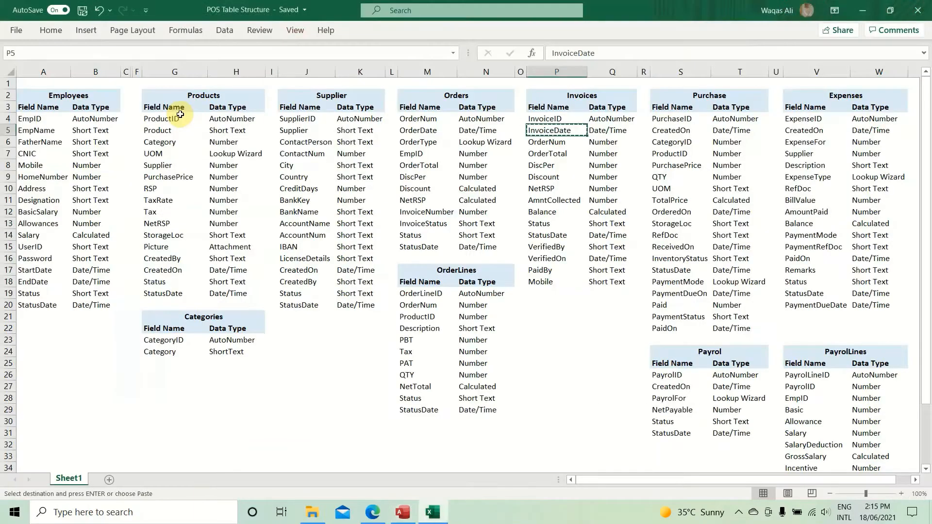
key("Down")
key("ctrl+c")
key("alt+Tab")
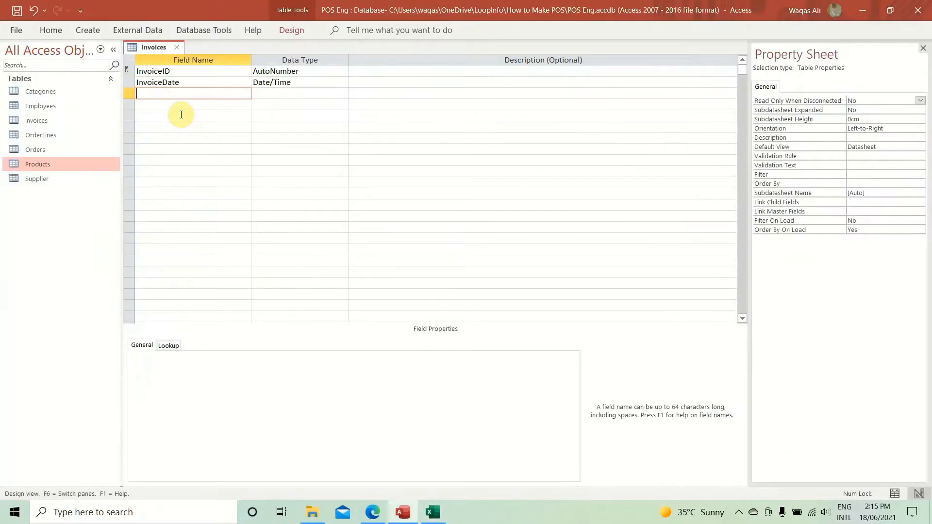
key("ctrl+v")
key("Tab")
type("number")
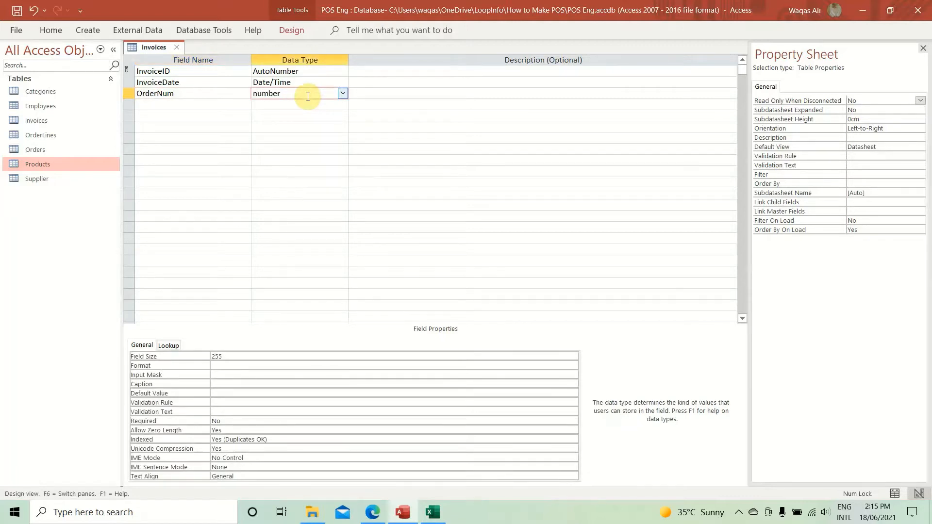
key("Tab")
key("shift+Tab")
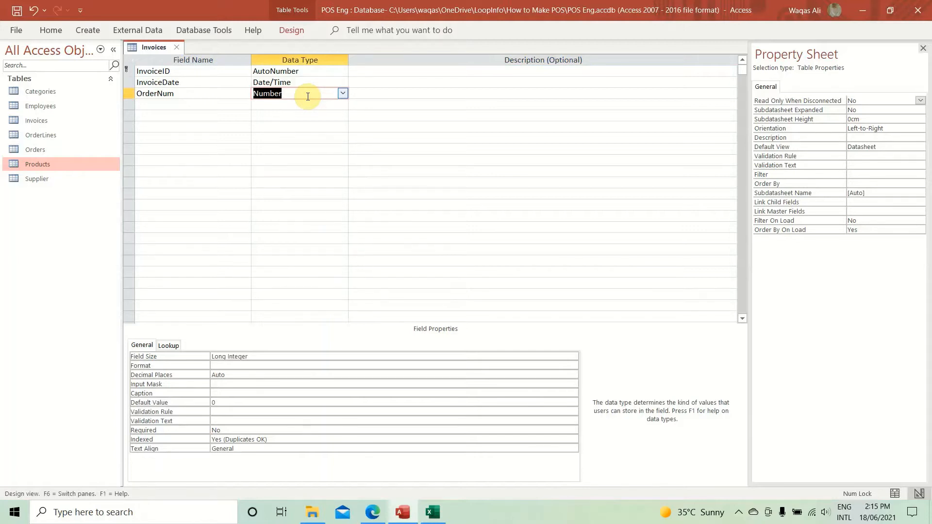
Step: Add an OrderTotal field, copied from the Excel Invoices list, with the Number data type
key("alt+Tab")
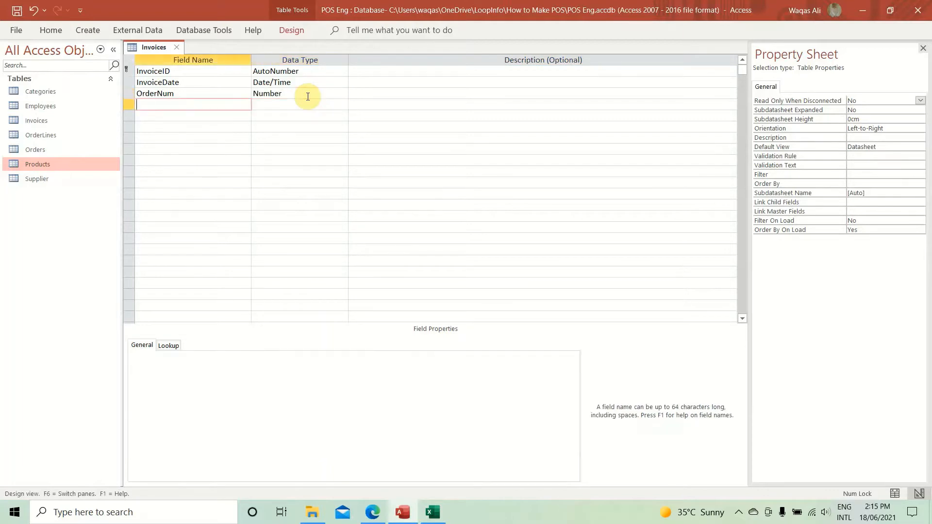
key("alt+Tab")
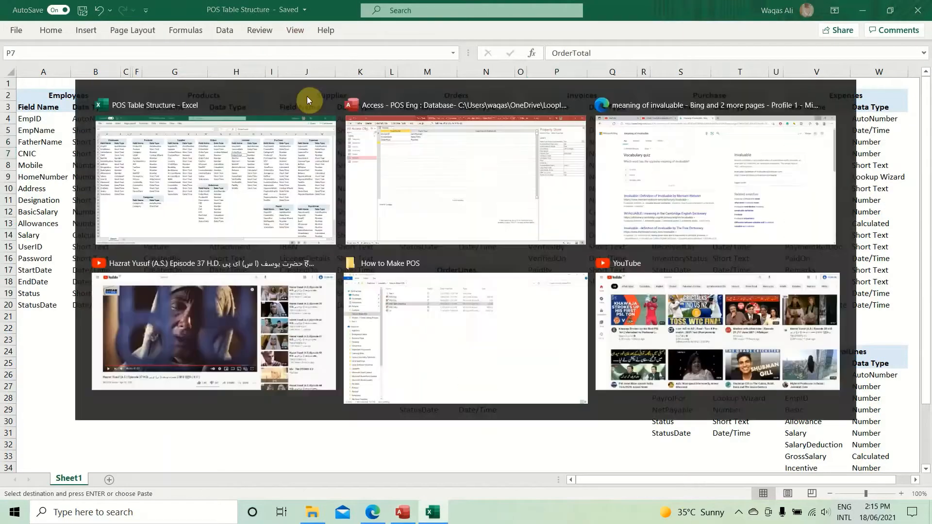
key("ctrl+v")
key("Tab")
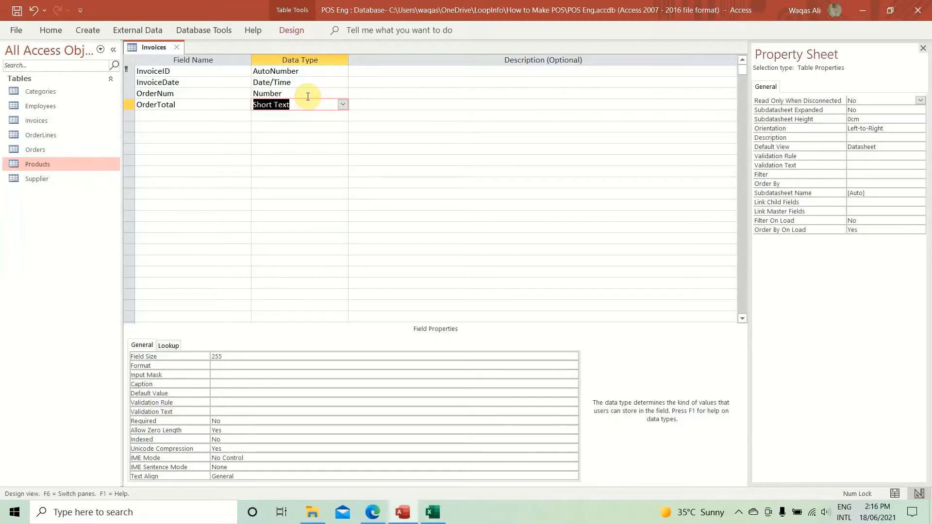
type("number")
key("Return")
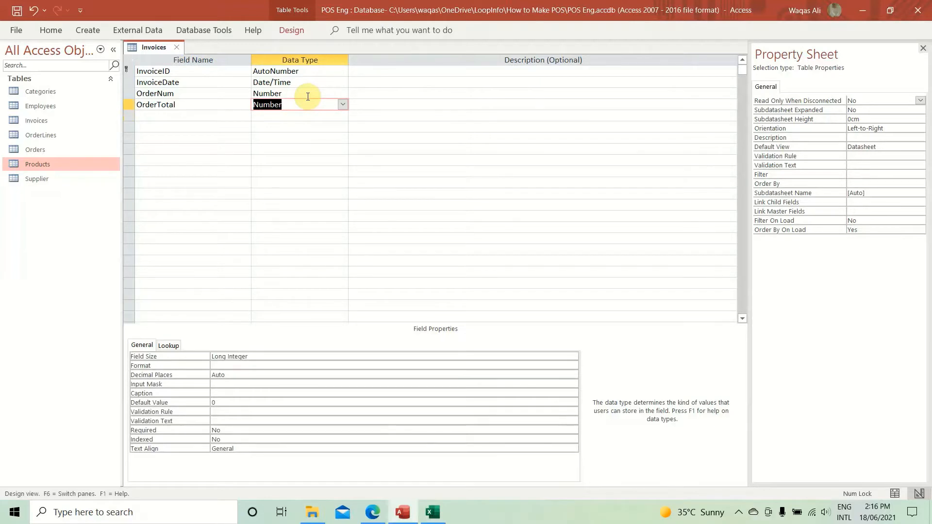
Step: Set the OrderTotal field's size to Double and its format to Standard
left_click(259, 357)
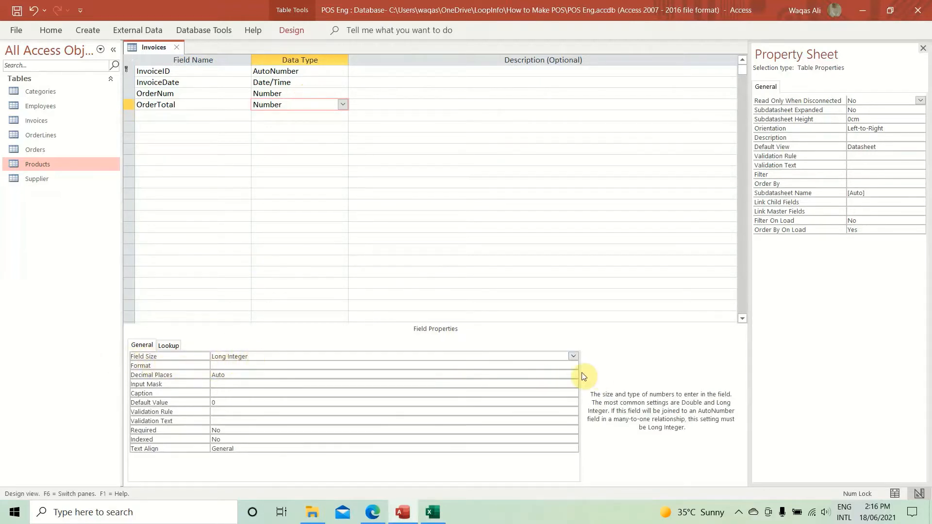
left_click(573, 357)
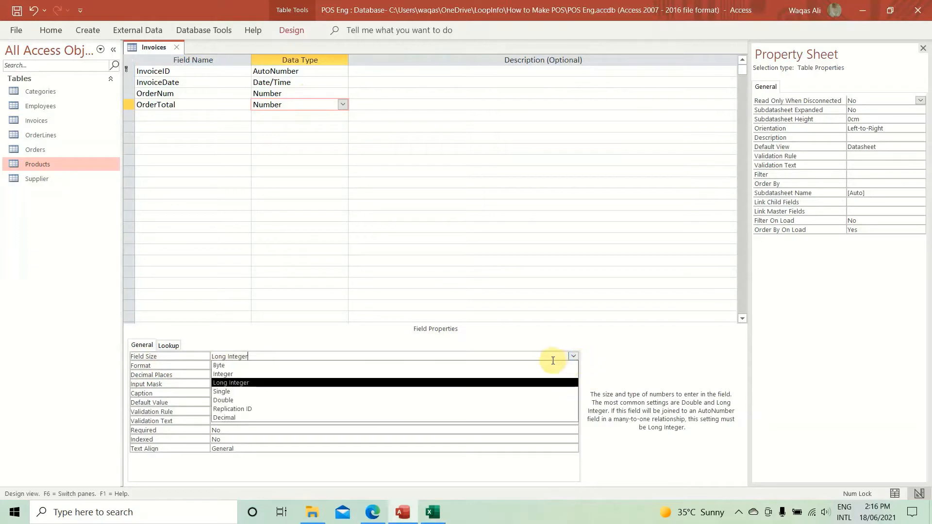
left_click(539, 400)
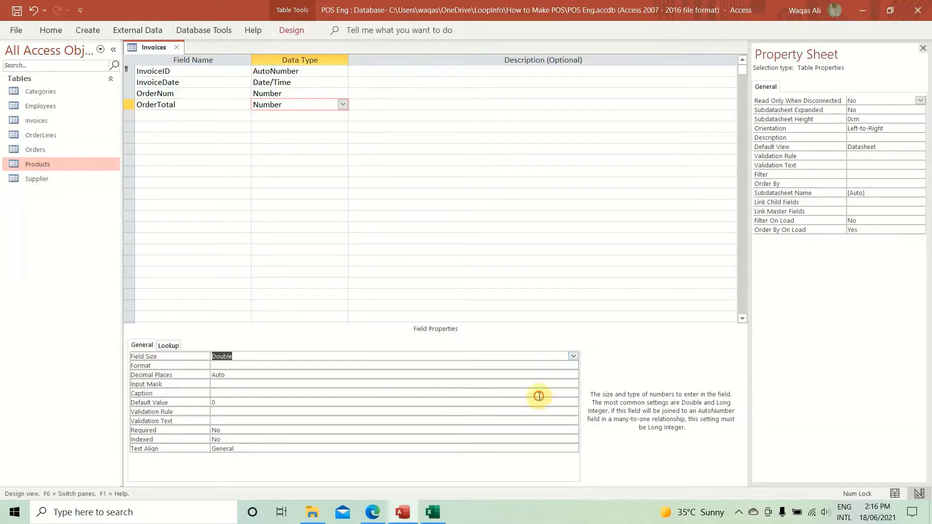
left_click(237, 365)
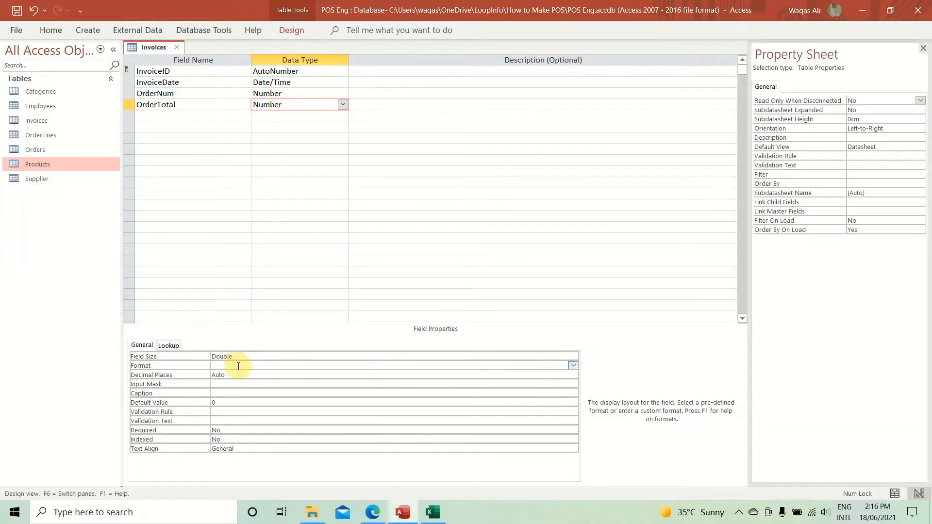
type("standard")
key("Return")
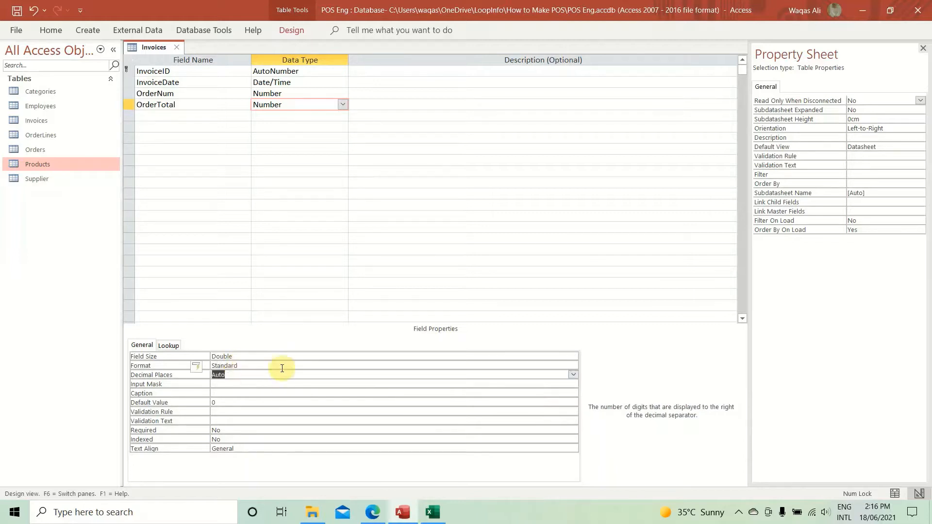
Step: Add a DiscPer field, copied from the Excel Invoices list, with the Number data type
left_click(189, 113)
key("alt+Tab")
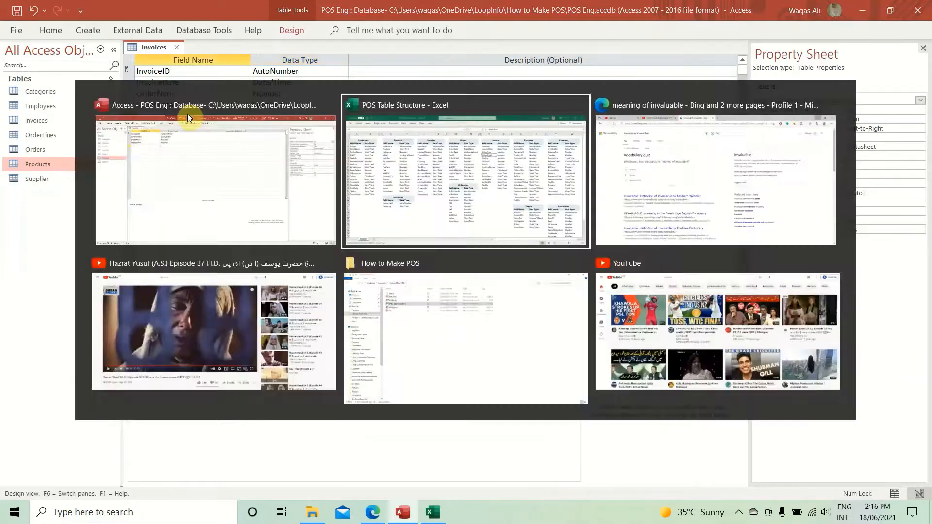
key("Down")
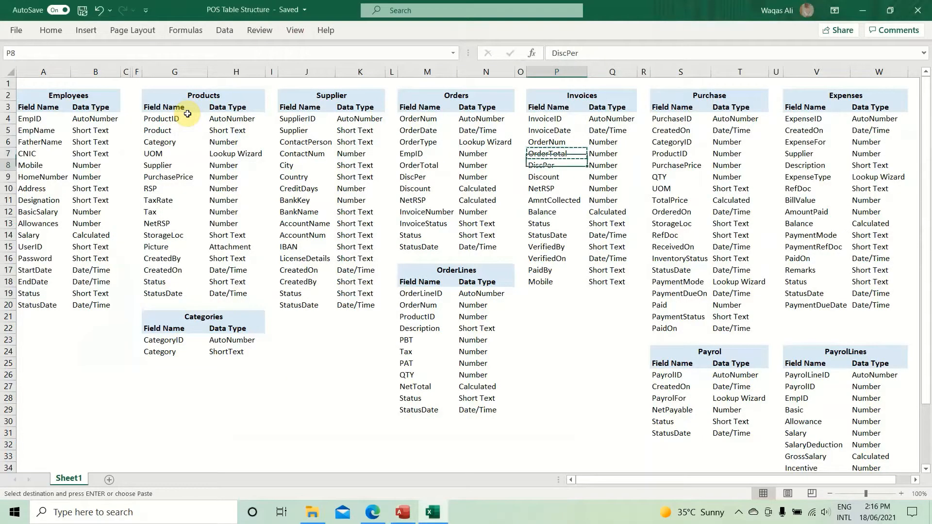
key("ctrl+c")
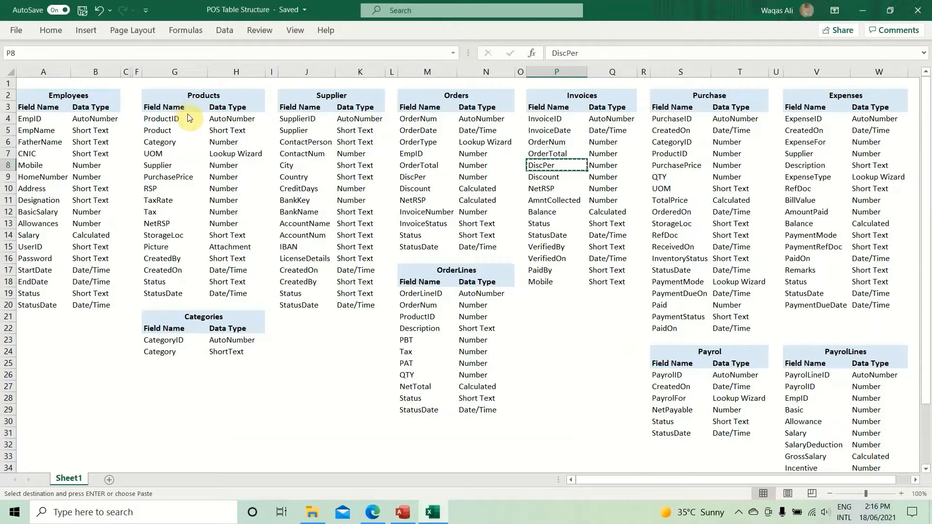
key("alt+Tab")
key("ctrl+v")
key("Tab")
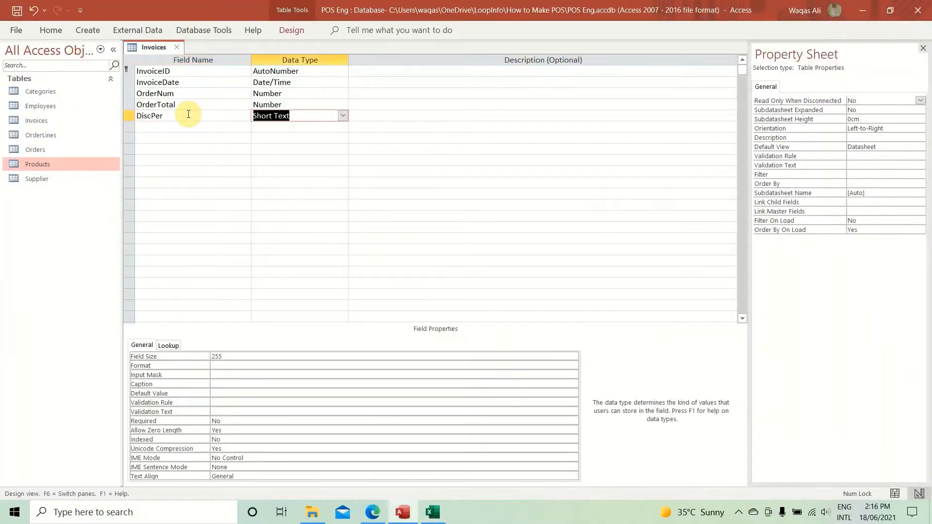
type("number")
key("Tab")
key("shift+Tab")
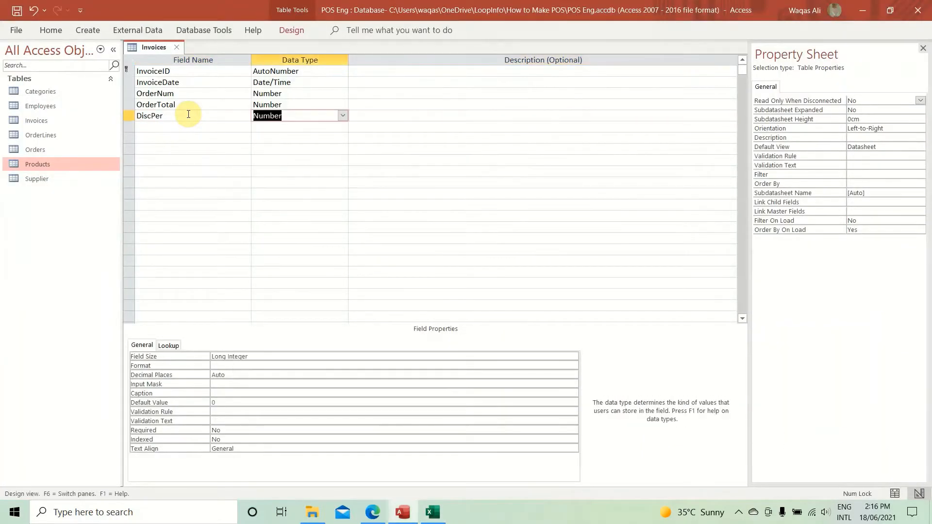
Step: Set the DiscPer field's format to Percent with 0 decimal places
left_click(261, 357)
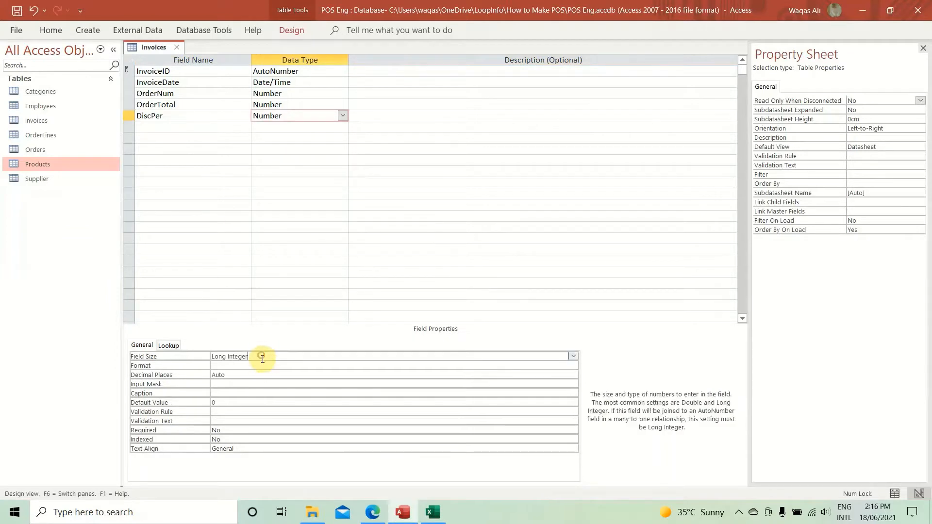
left_click(573, 357)
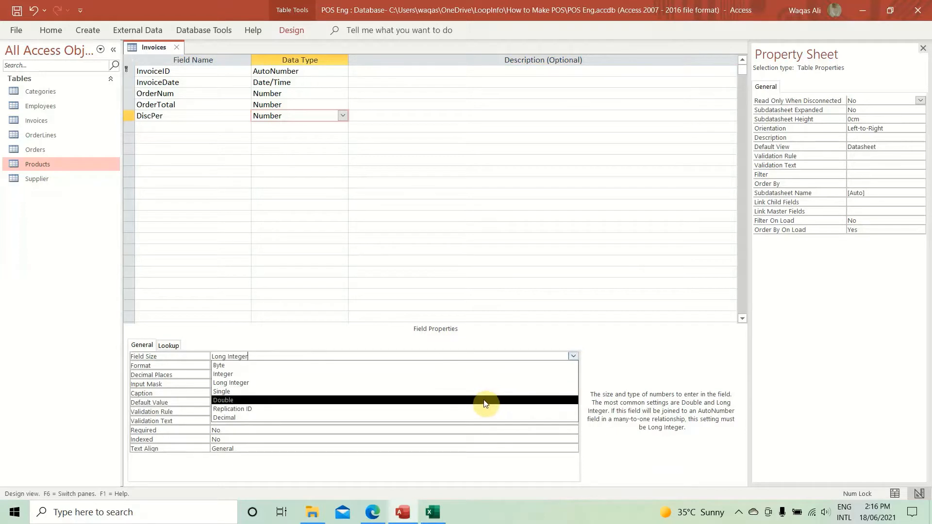
left_click(486, 345)
left_click(233, 365)
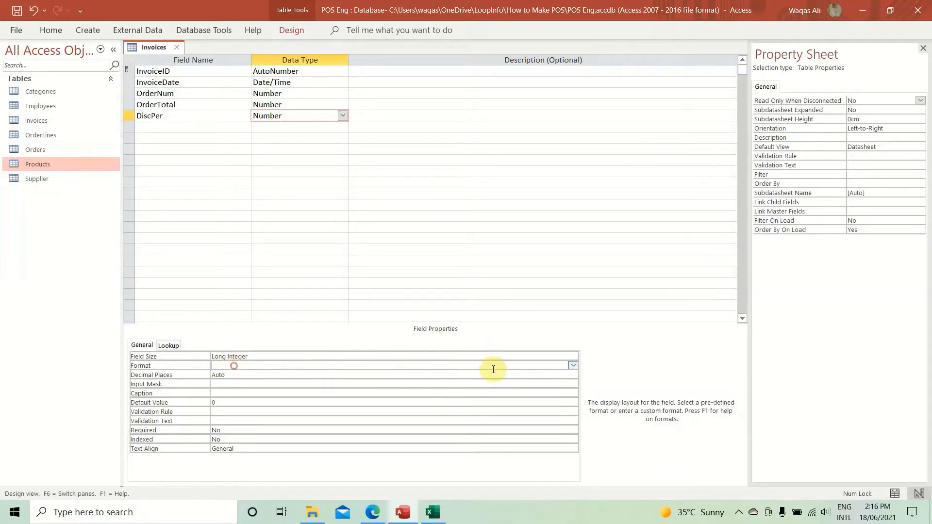
left_click(573, 365)
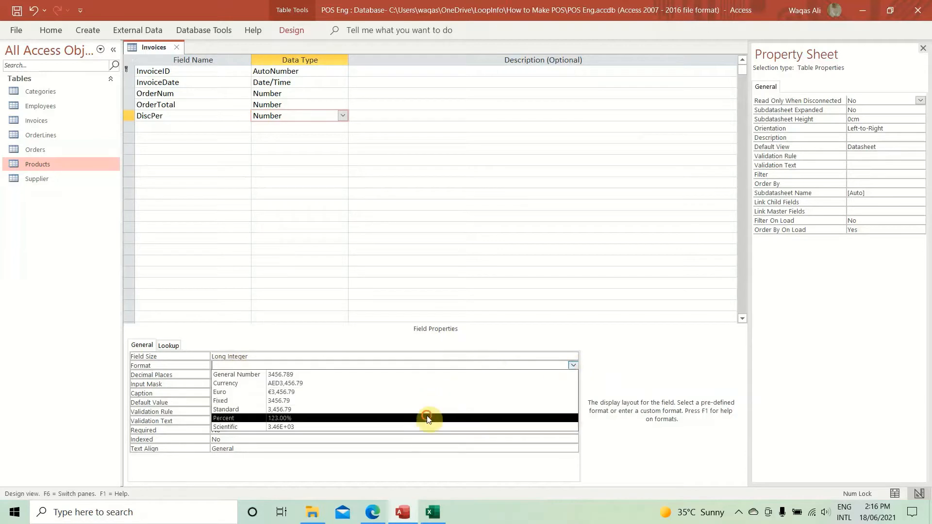
left_click(427, 419)
left_click(248, 375)
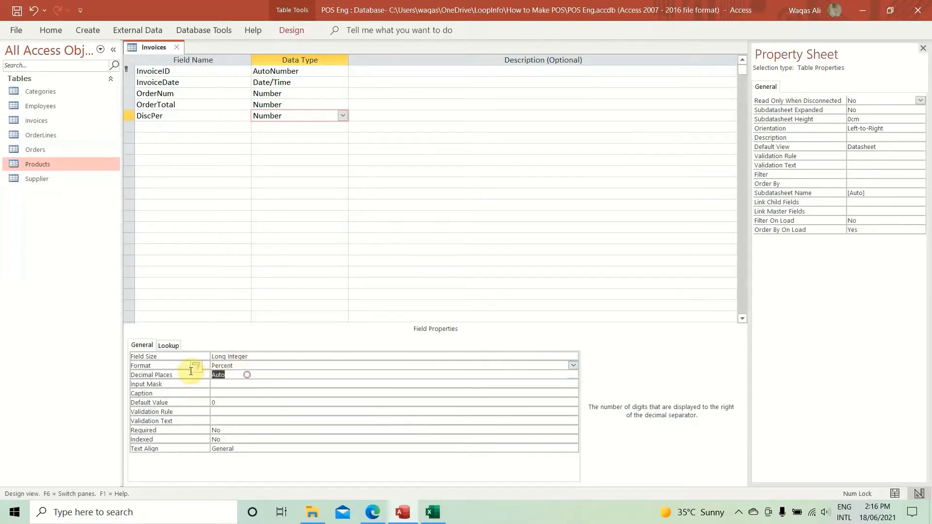
left_click(191, 375)
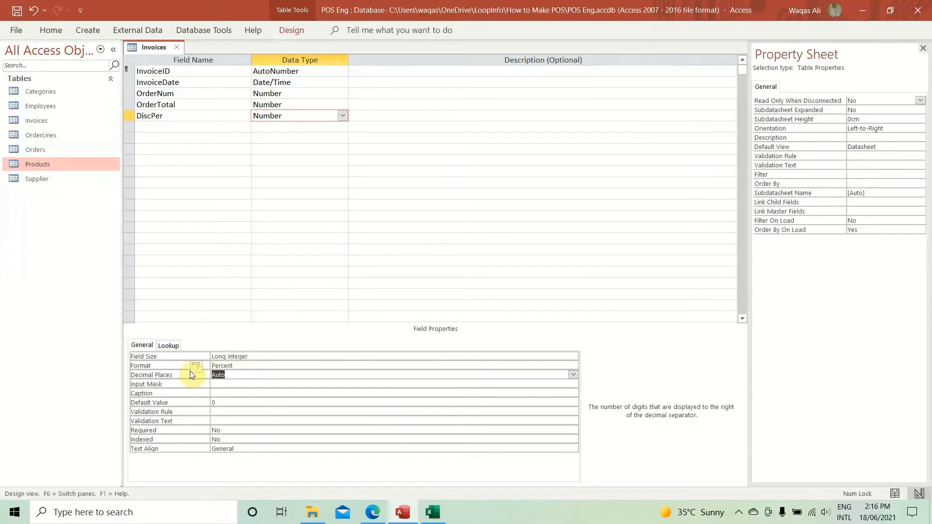
type("0")
key("Return")
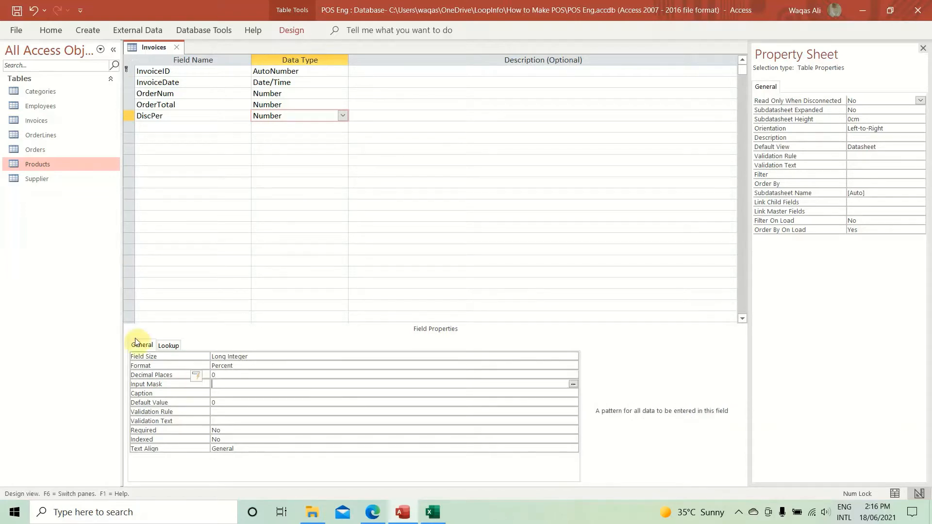
Step: Add a Discount field, copied from the Excel Invoices list, with the Calculated data type
left_click(191, 123)
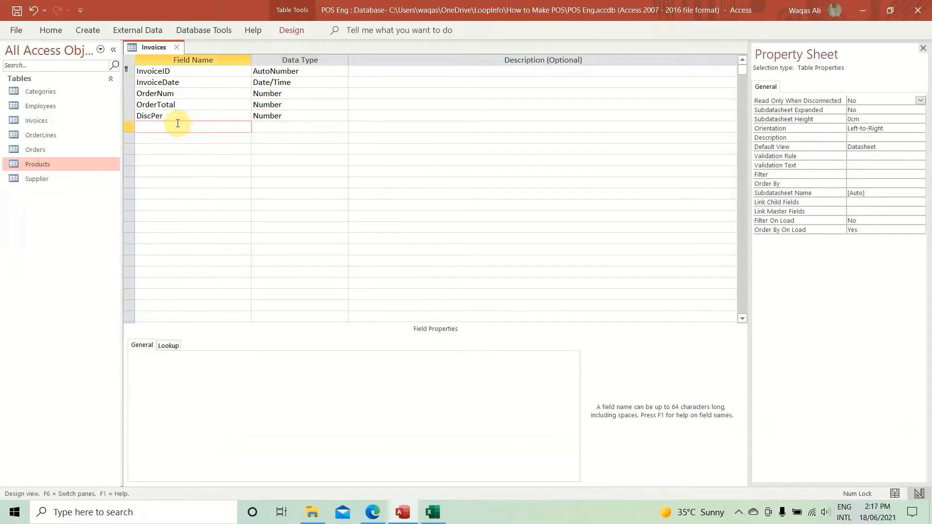
key("alt+Tab")
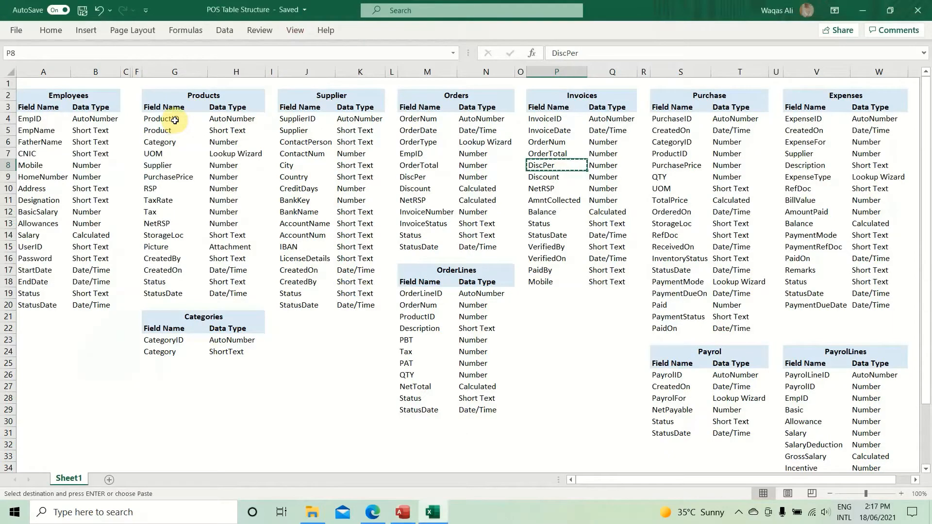
key("alt+Tab")
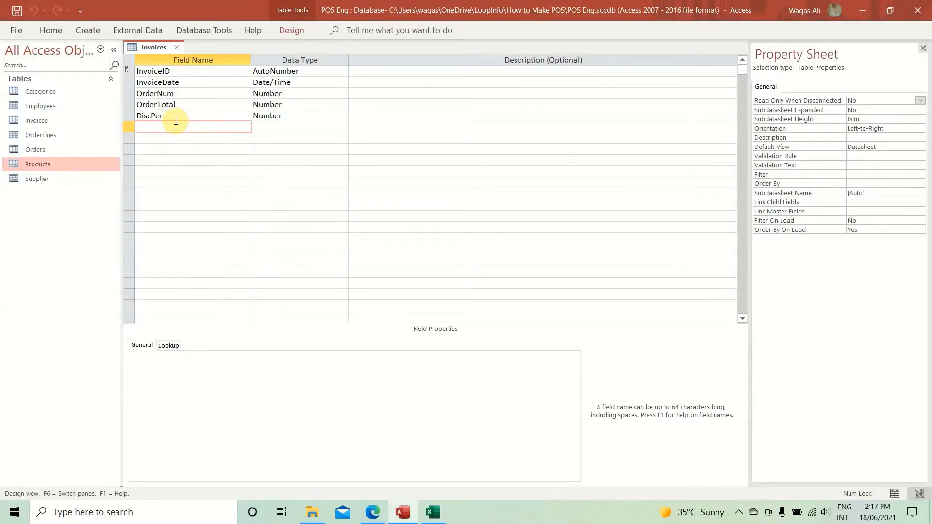
key("alt+Tab")
key("Right")
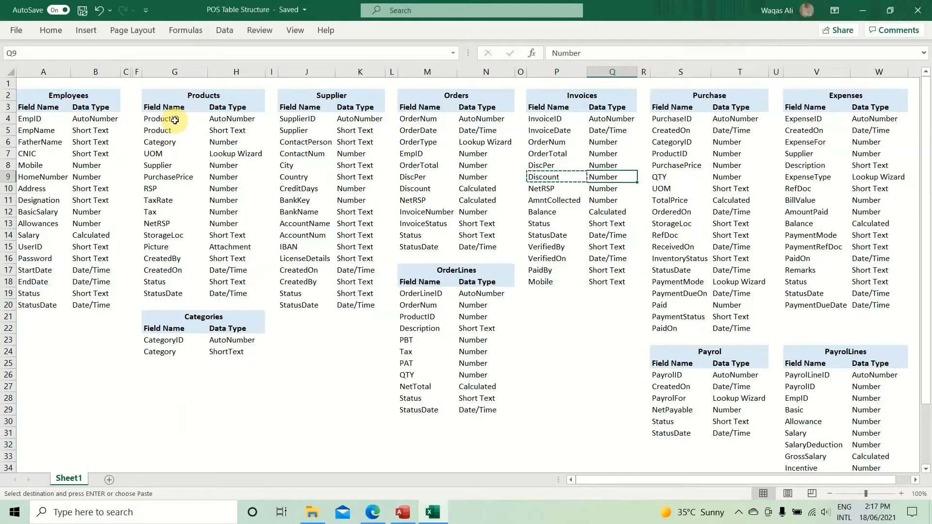
key("Left")
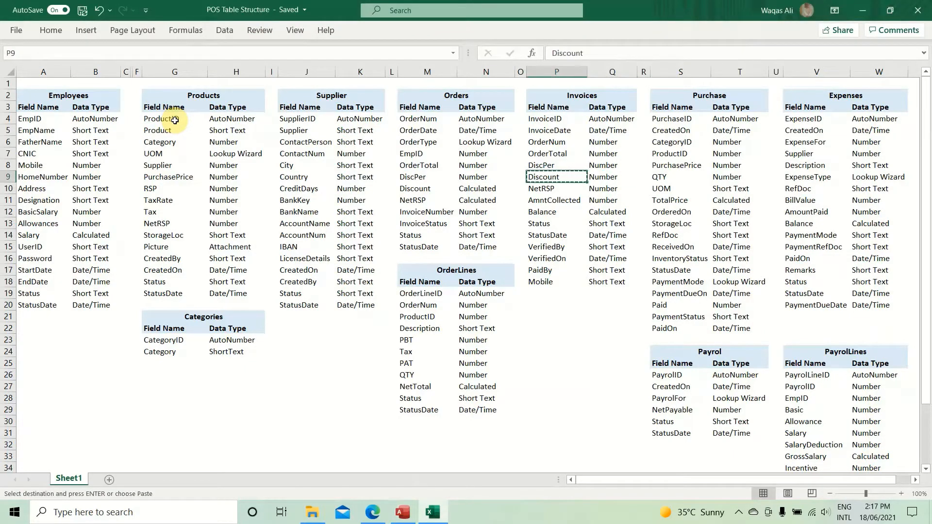
key("alt+Tab")
key("ctrl+v")
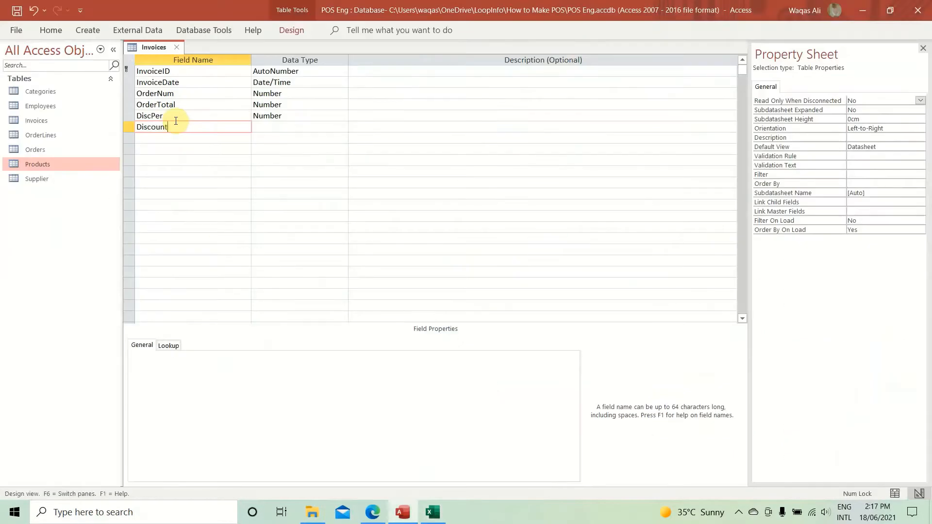
key("Tab")
type("ca")
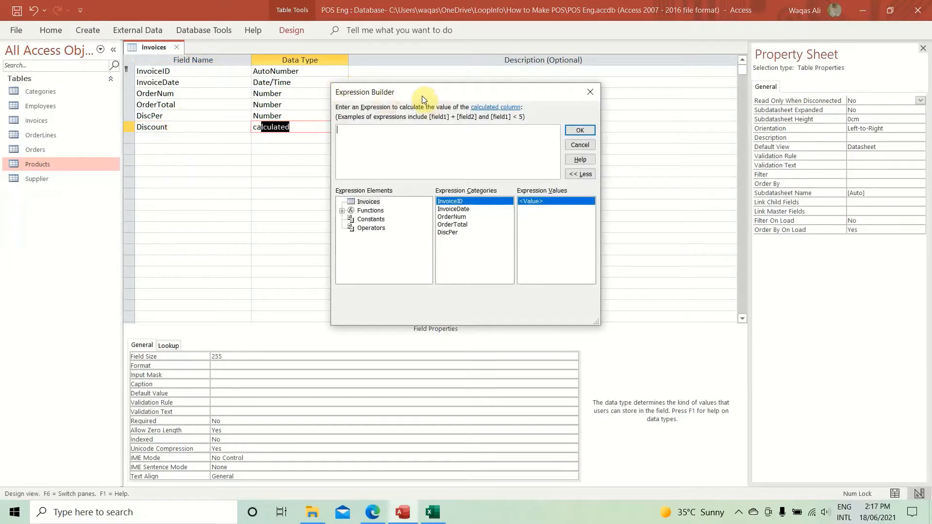
Step: Build the Discount field's calculation as [OrderTotal]*[DiscPer] and accept the expression
left_click_drag(417, 91, 460, 87)
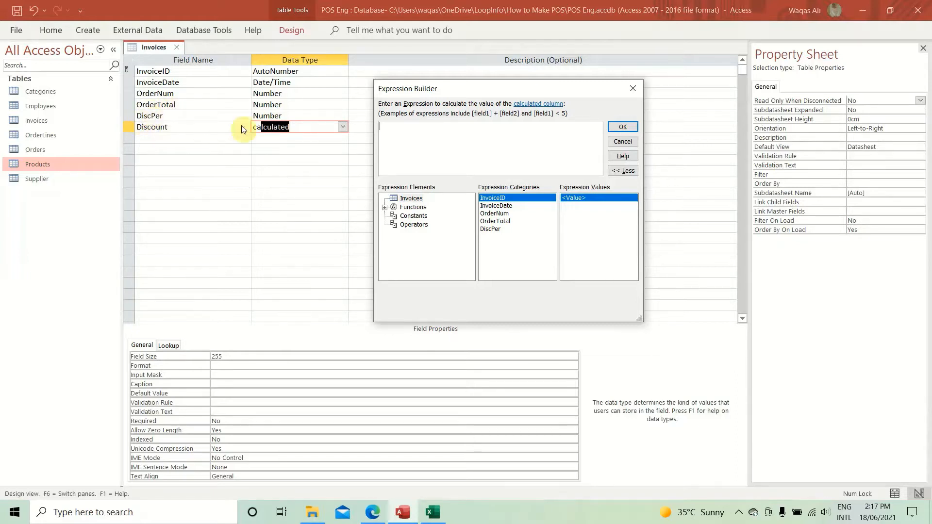
type("order")
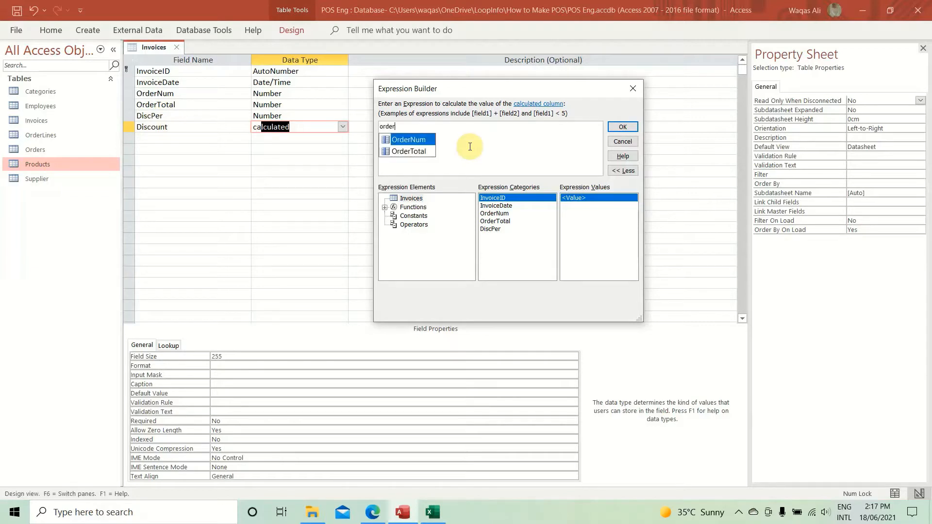
key("Down")
key("Tab")
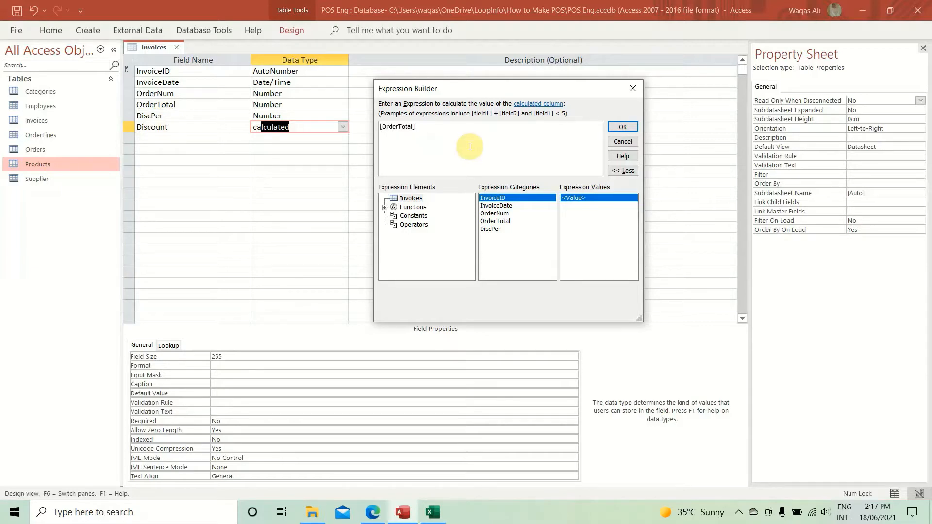
type("*dis")
key("Tab")
left_click(626, 128)
Step: Set the Discount field's result type to Double and its format to Standard
left_click(189, 137)
left_click(291, 128)
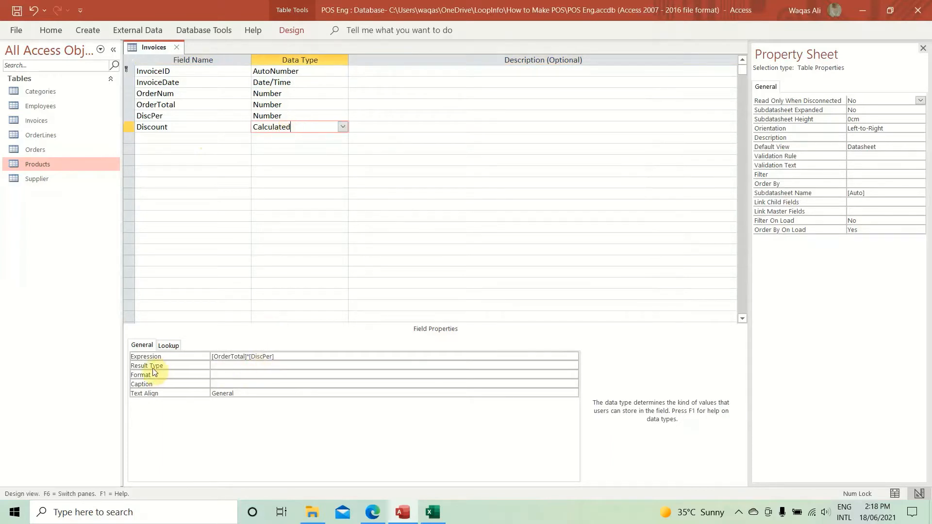
left_click(235, 367)
type("s")
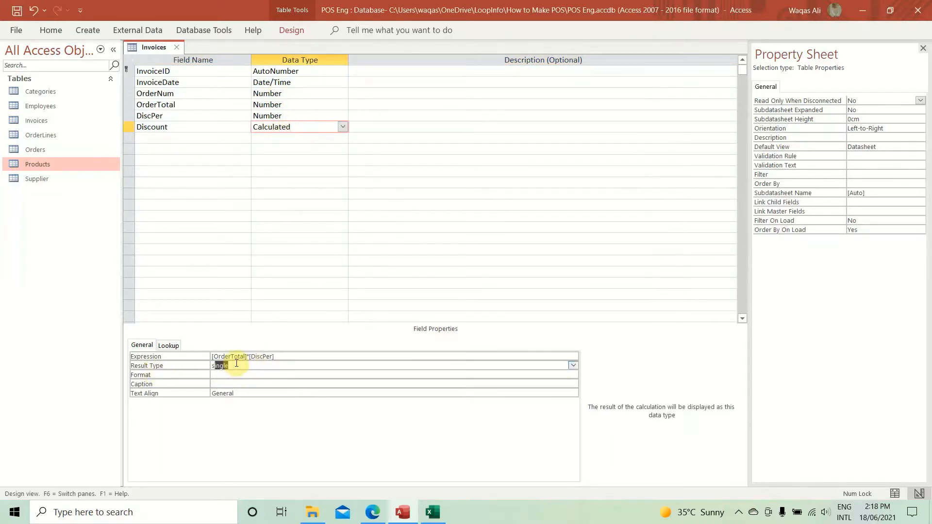
key("BackSpace")
key("BackSpace")
type("d")
key("Tab")
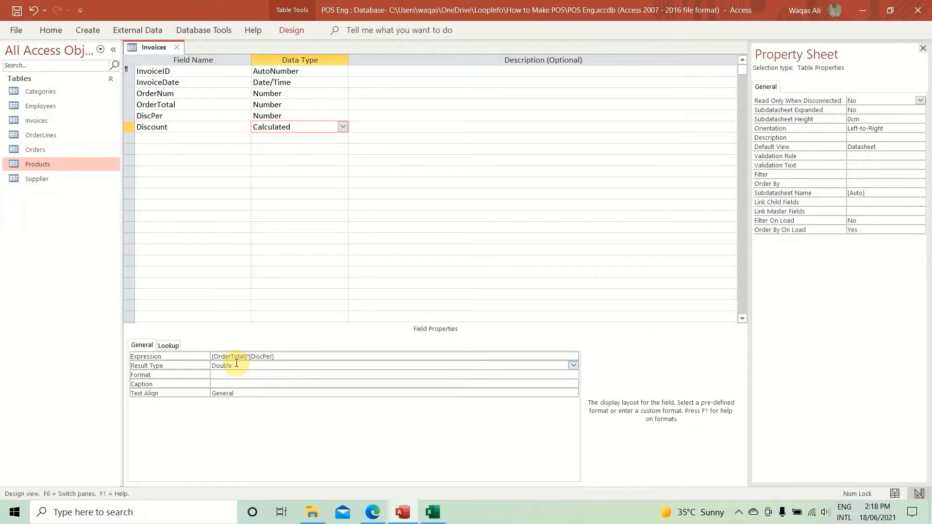
type("standard")
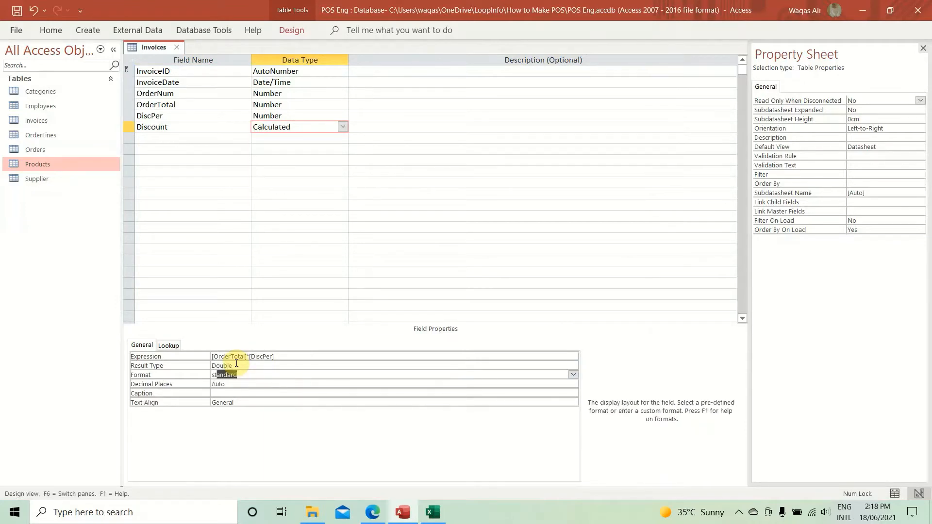
key("Tab")
Step: Add a NetRSP field, copied from the Excel Invoices list, with the Number data type
left_click(175, 138)
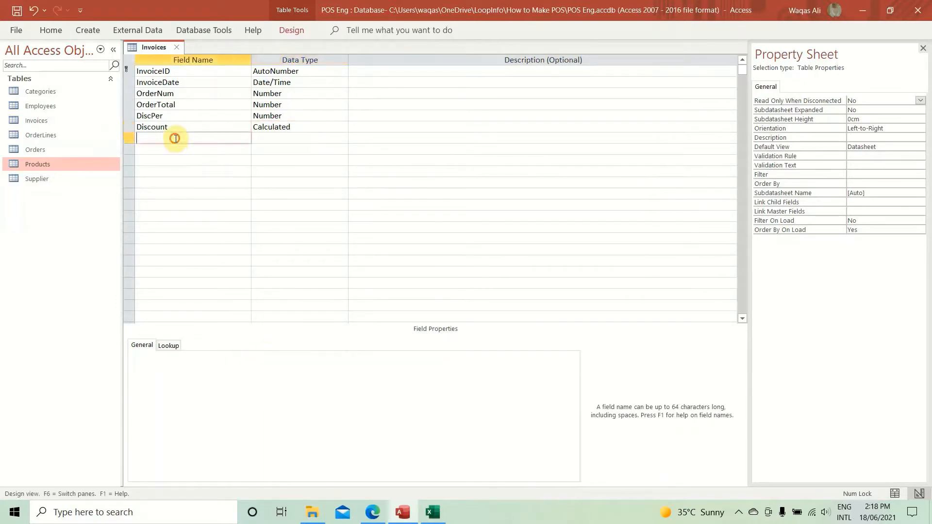
key("alt+Tab")
key("Down")
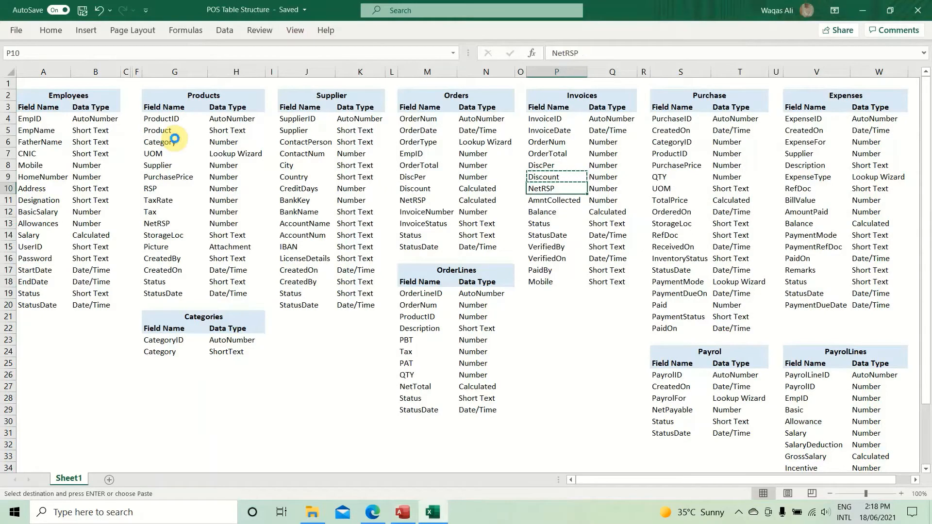
key("ctrl+c")
key("alt+Tab")
key("ctrl+v")
key("Tab")
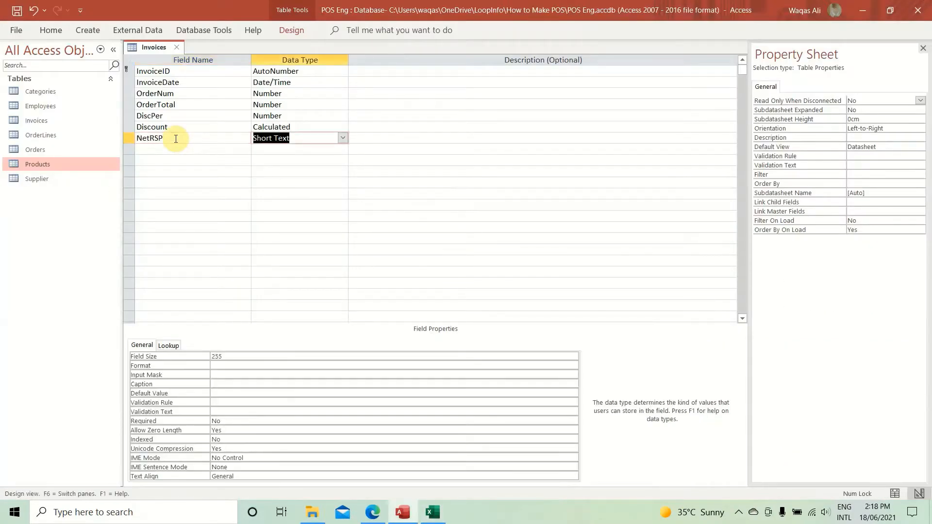
type("Number")
key("Tab")
key("shift+Tab")
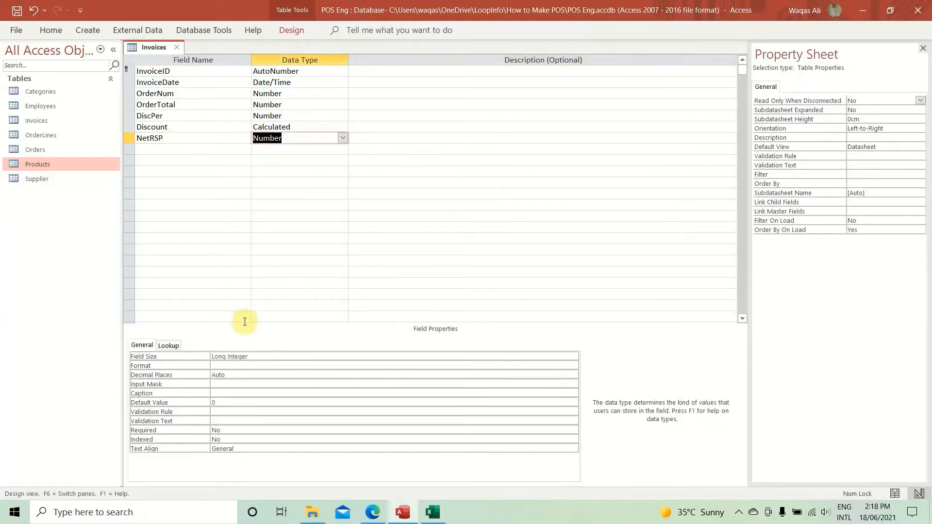
Step: Set the NetRSP field's size to Double and its format to Standard
left_click(188, 355)
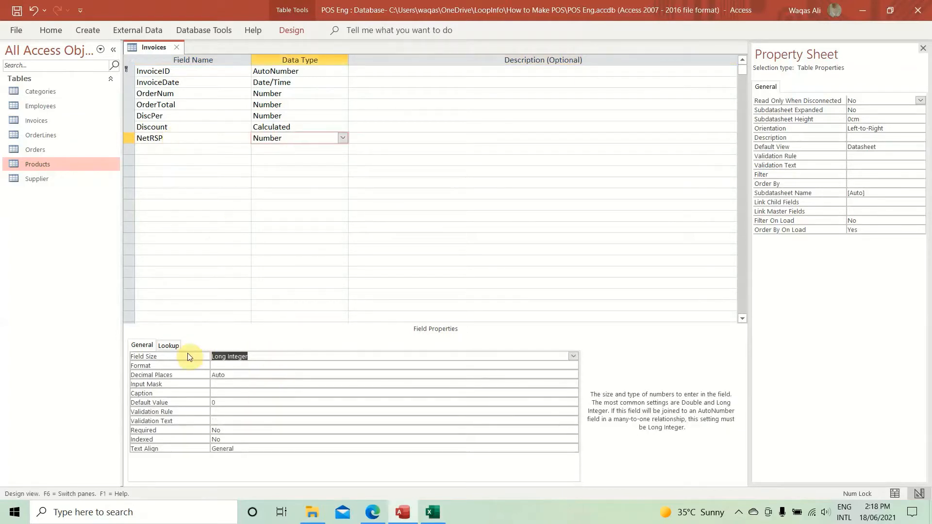
type("do")
key("Tab")
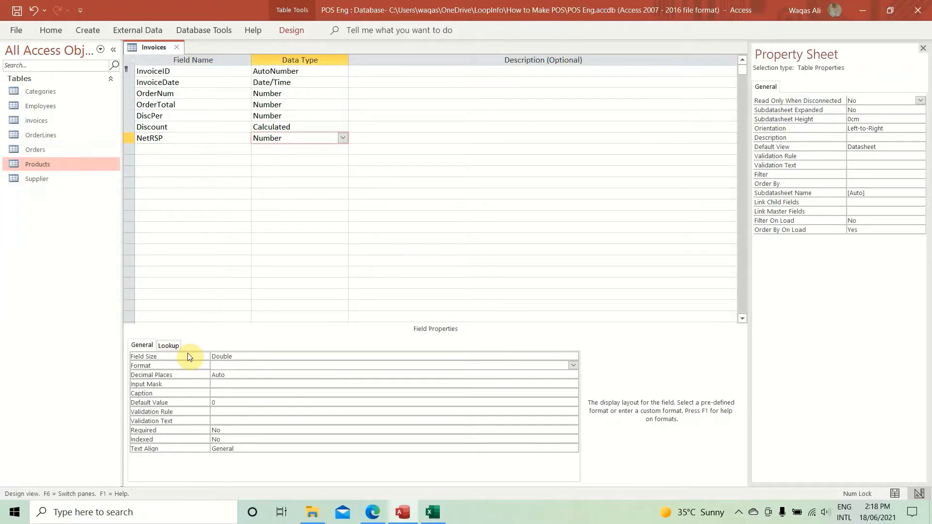
type("standard")
key("Tab")
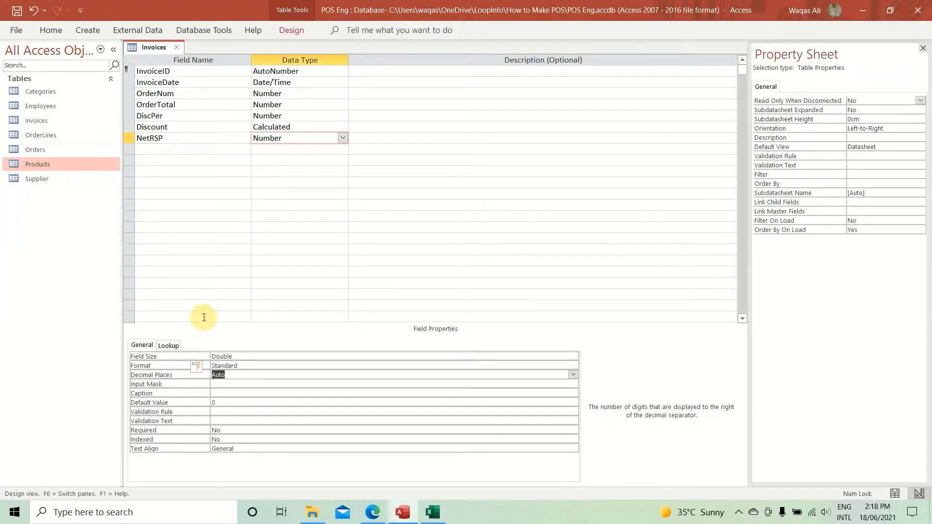
Step: Add an AmntCollected field, copied from the Excel Invoices list, with the Number data type
left_click(201, 148)
key("alt+Tab")
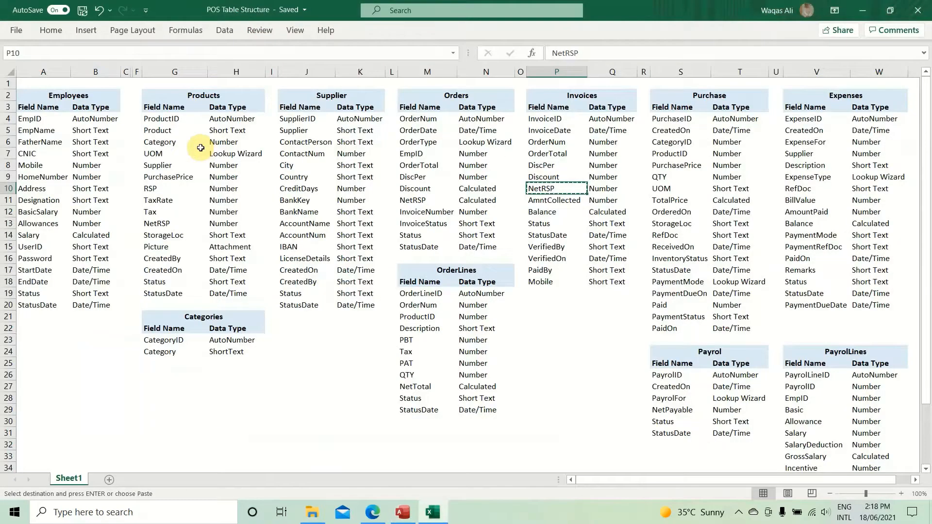
key("Down")
key("ctrl+c")
key("alt+Tab")
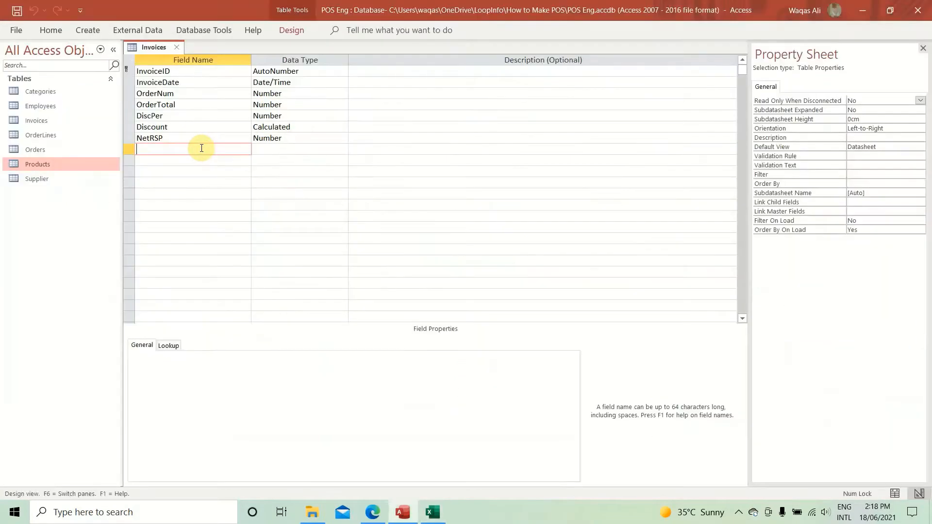
key("ctrl+v")
key("Tab")
type("num")
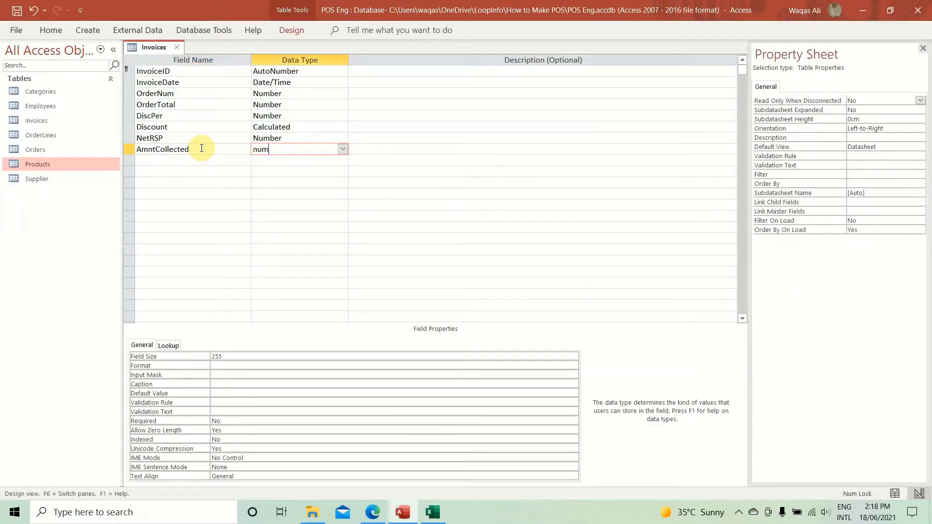
type(",ber")
key("Down")
key("Up")
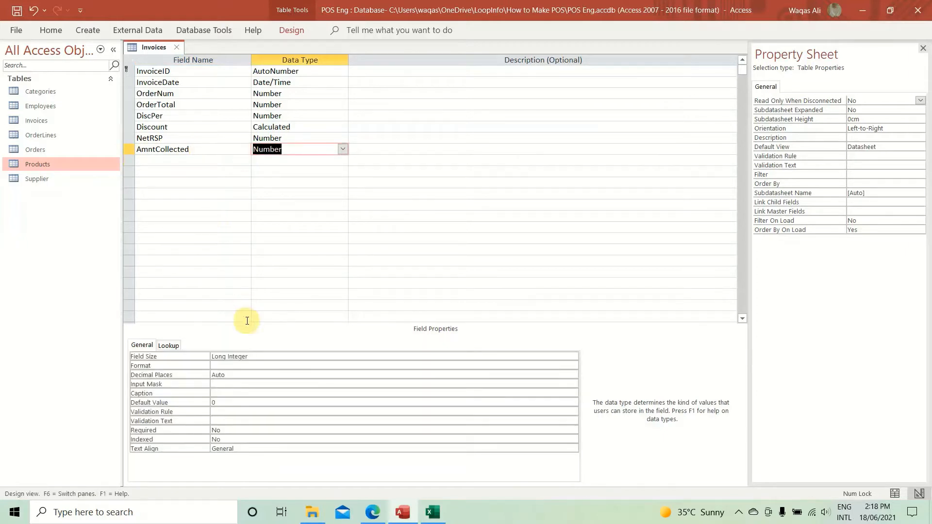
Step: Set the AmntCollected field's size to Double and its format to Standard
left_click(266, 356)
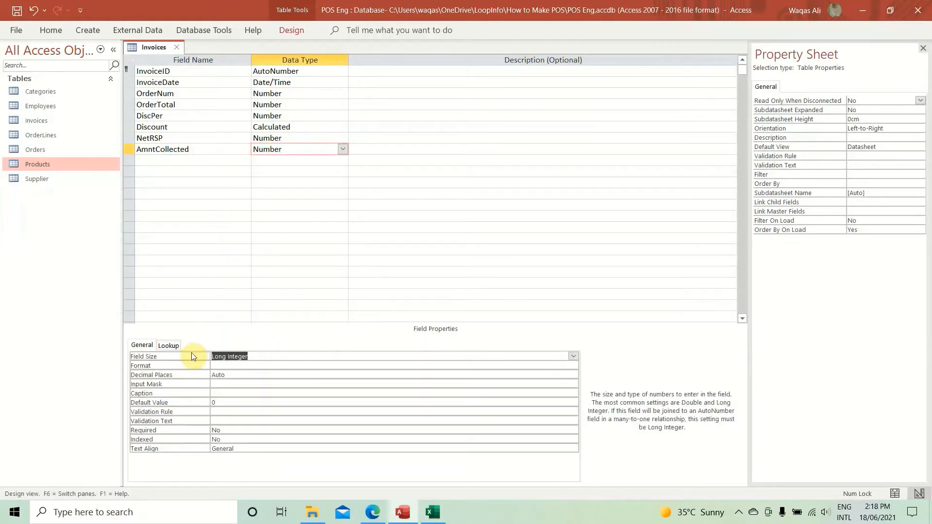
type("double")
key("Down")
key("Down")
key("Up")
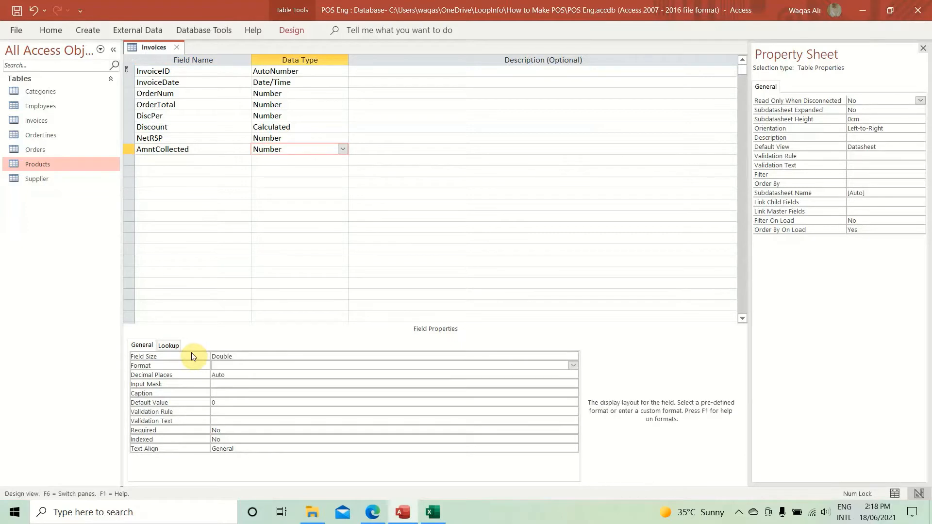
type("st")
key("Down")
key("Down")
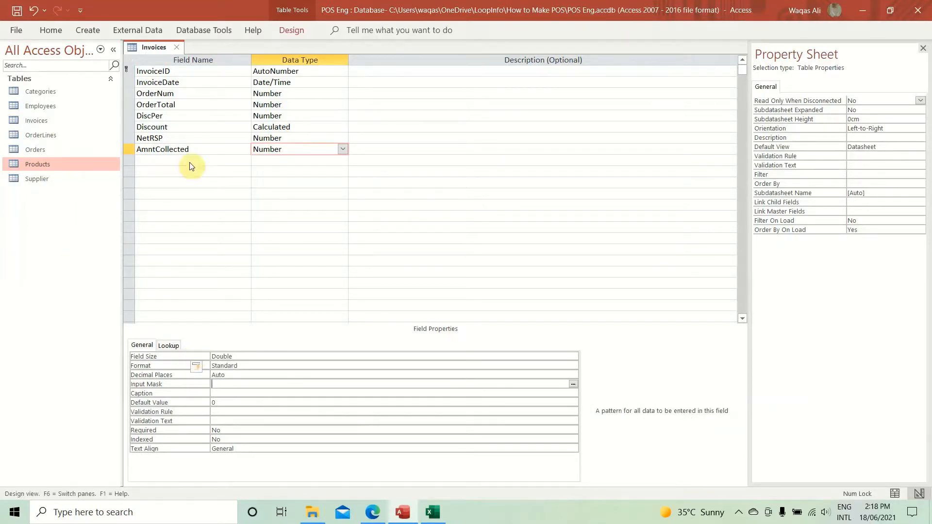
Step: Add a Balance field from the Excel Invoices list below AmntCollected, with the Calculated data type
left_click(194, 160)
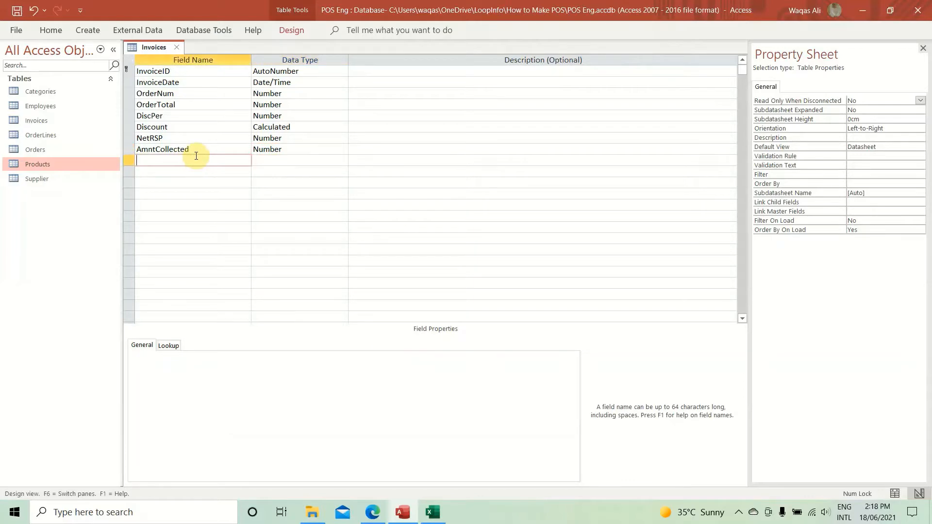
key("alt+Tab")
key("Down")
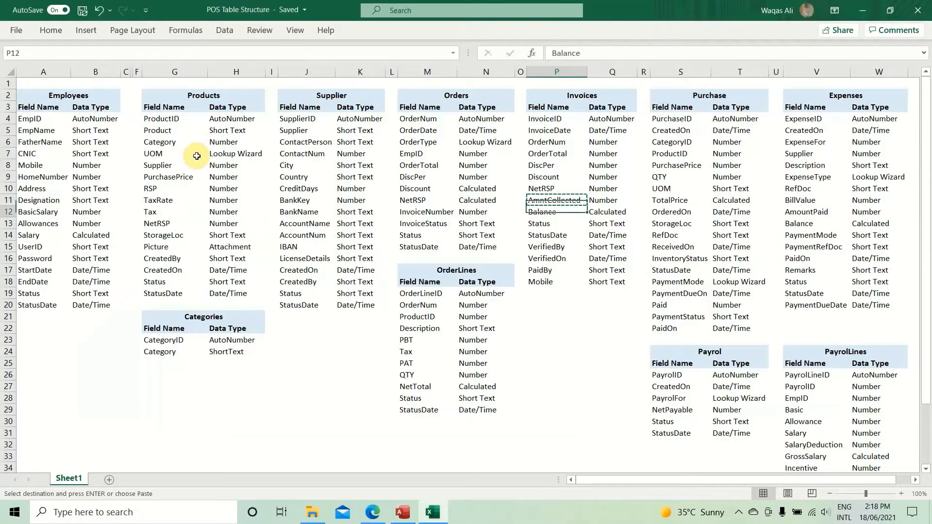
key("ctrl+c")
key("alt+Tab")
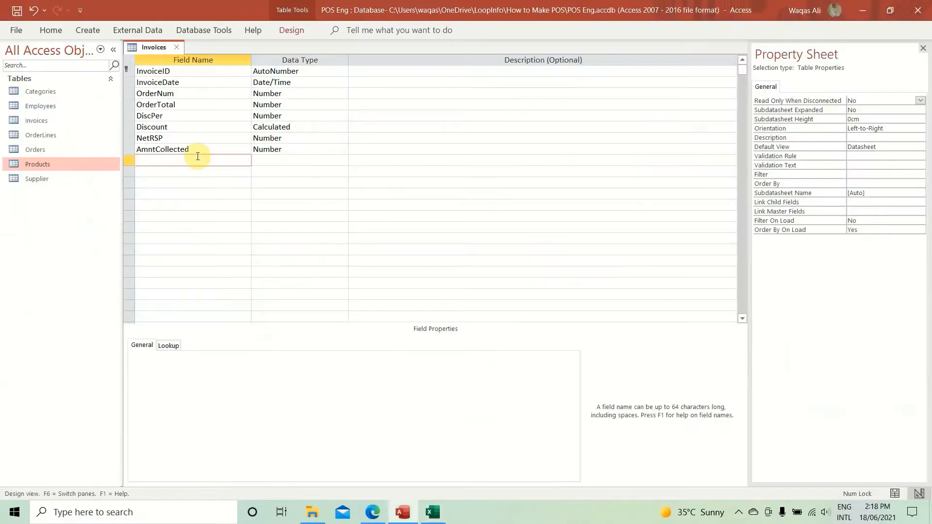
key("alt+Tab")
key("Right")
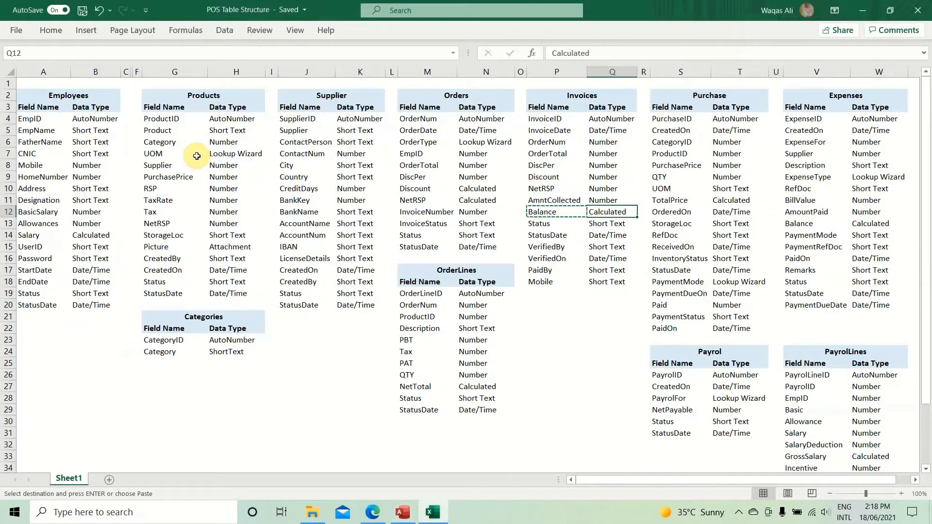
key("Left")
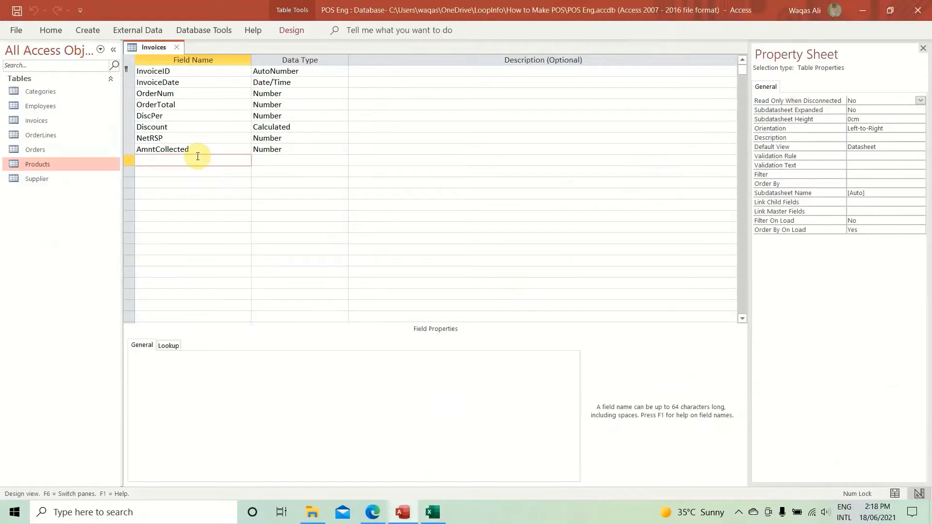
type("Balance")
key("Tab")
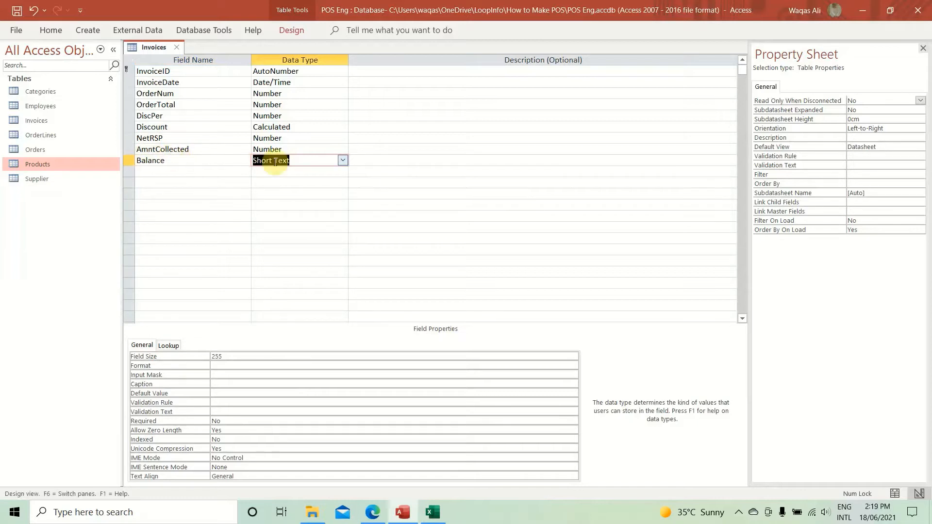
type("calculated")
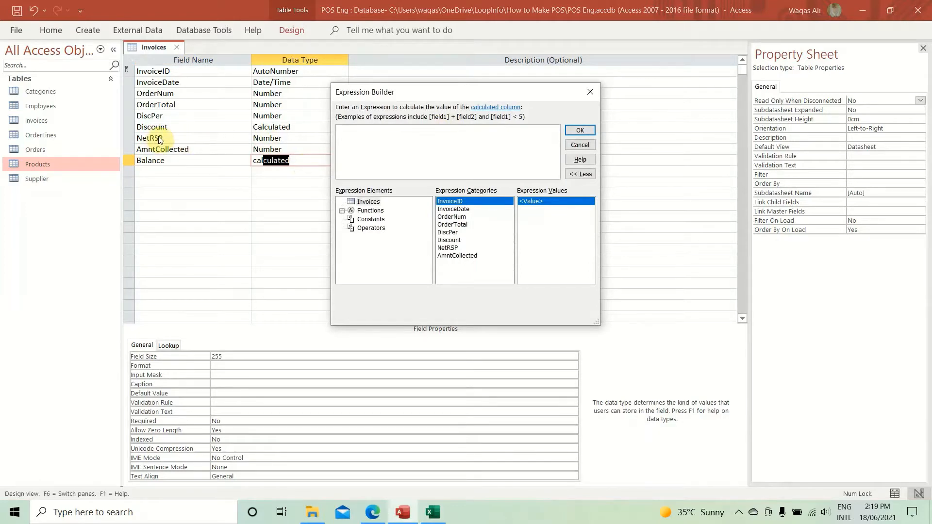
Step: Build the Balance field's calculation as [NetRSP]-[AmntCollected] and accept the expression
left_click(375, 156)
type("[NetRSP]")
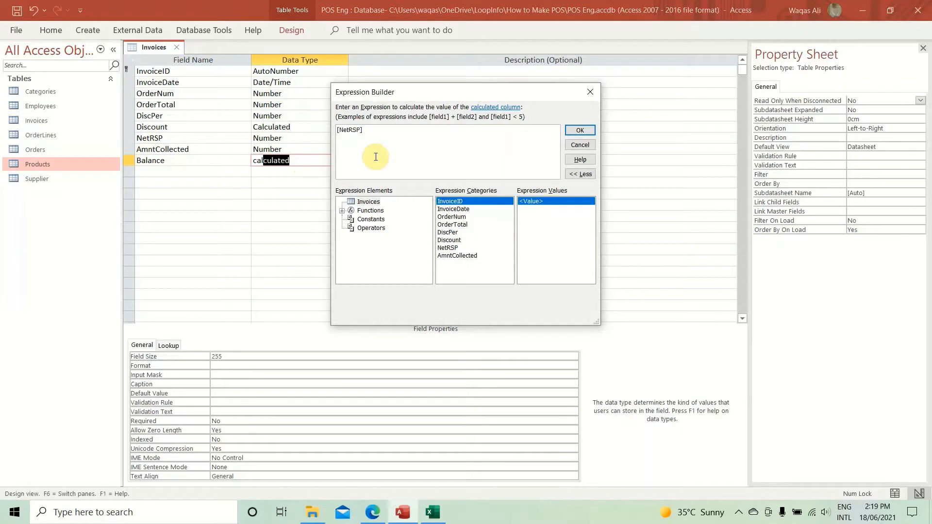
type("-amo")
key("Tab")
left_click(587, 129)
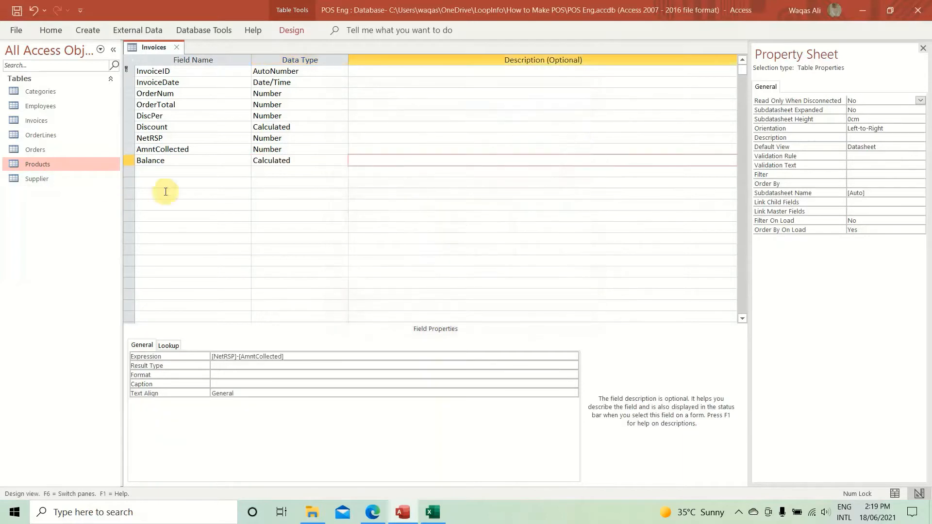
Step: Set the Balance field's result type to Double and its format to Standard
left_click(291, 161)
left_click(249, 364)
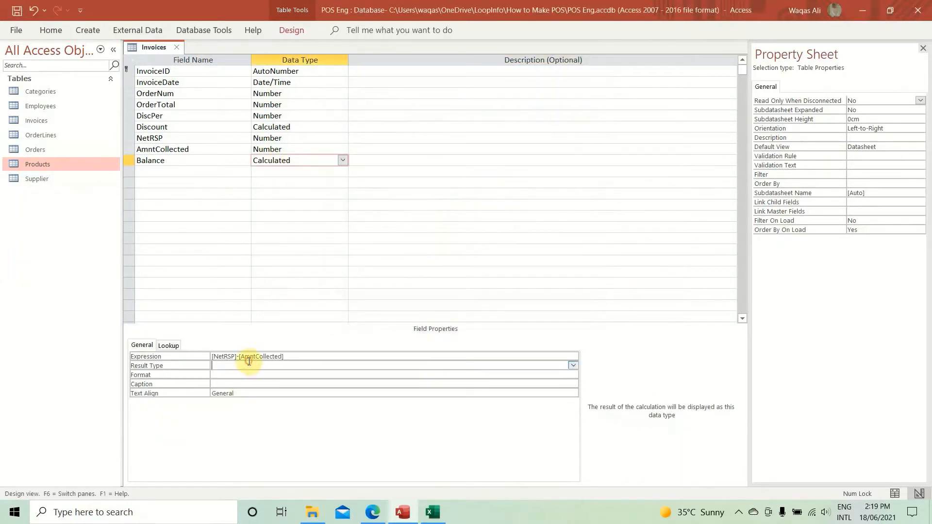
type("d")
key("Return")
key("Return")
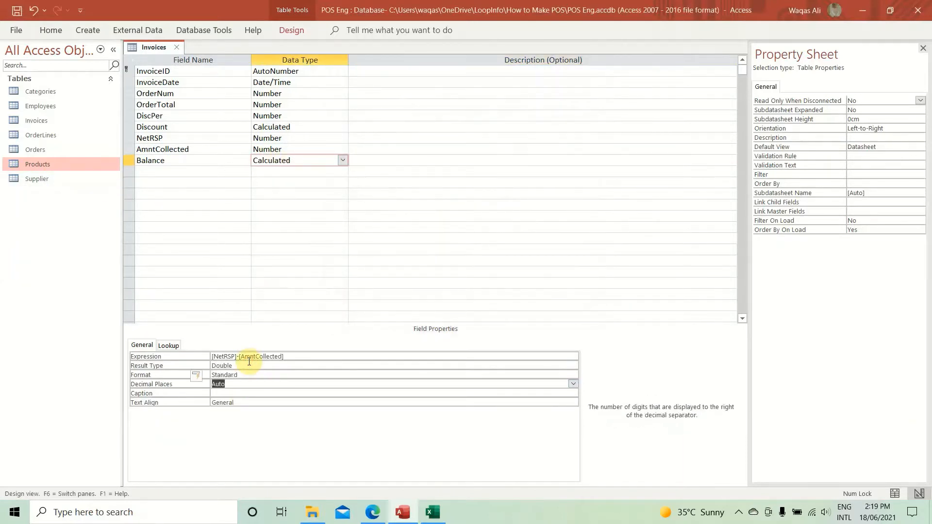
Step: Add a Status field, copied from the Excel Invoices list, with the Short Text data type
left_click(205, 171)
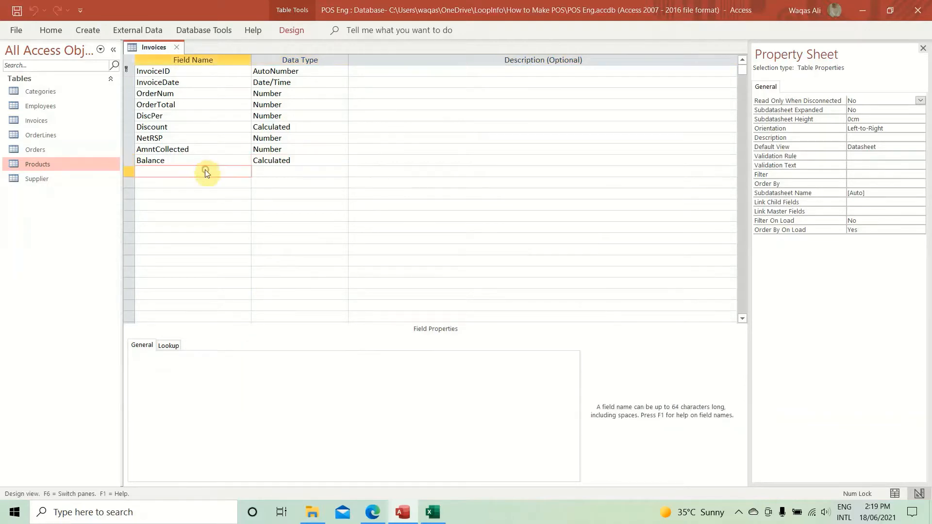
key("alt+Tab")
key("Down")
key("ctrl+c")
key("alt+Tab")
key("ctrl+v")
key("Tab")
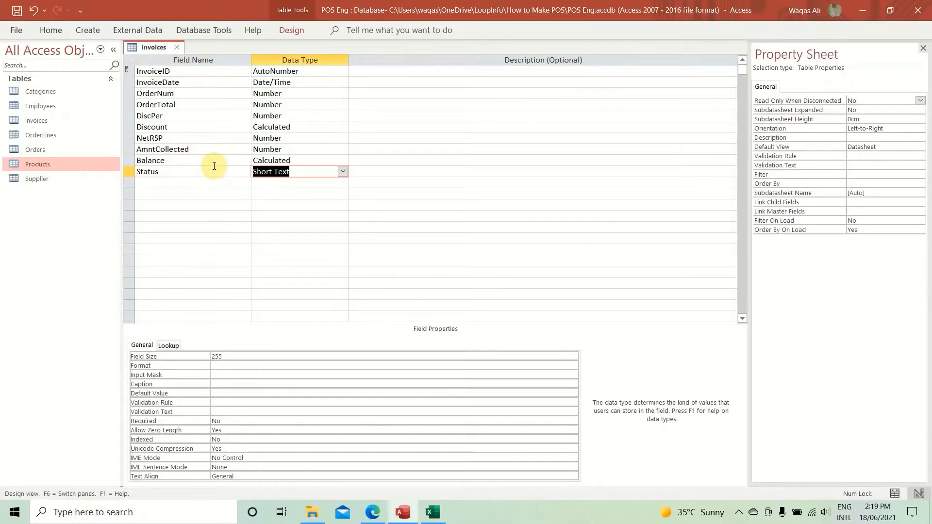
left_click(231, 355)
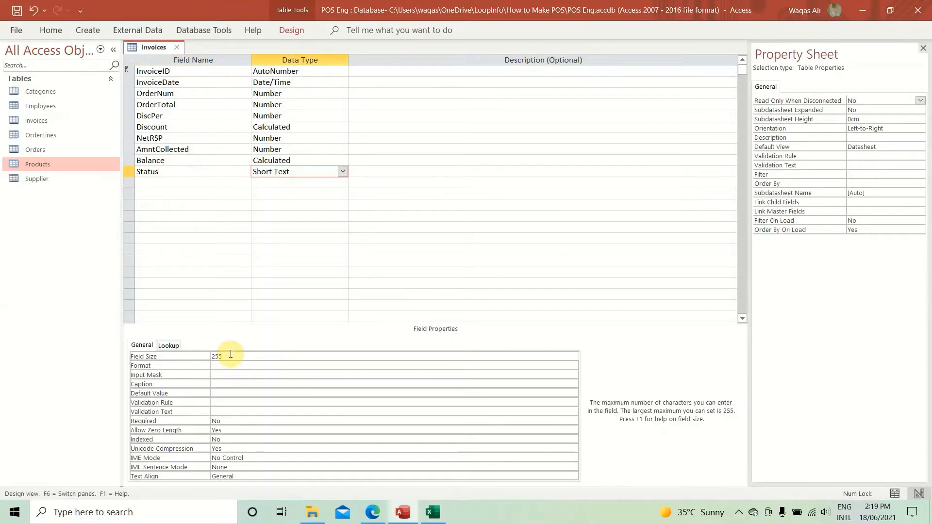
key("Down")
Step: Add a StatusDate field, copied from the Excel Invoices list, with the Date/Time data type
key("alt+Tab")
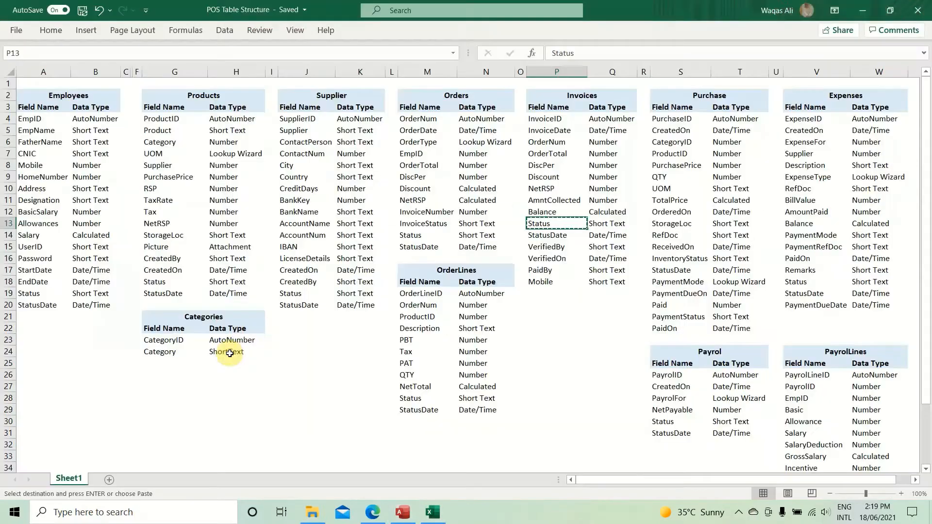
left_click(556, 235)
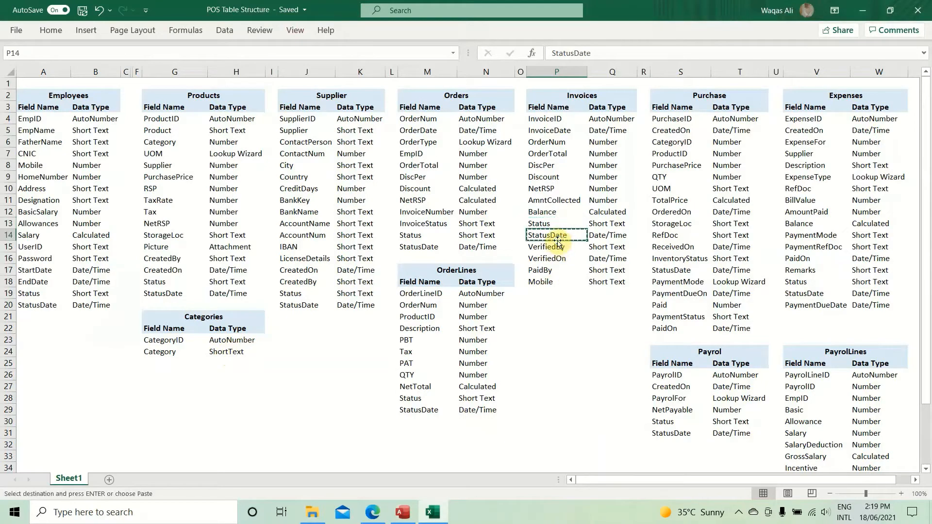
key("alt+Tab")
left_click(200, 186)
key("ctrl+v")
key("Tab")
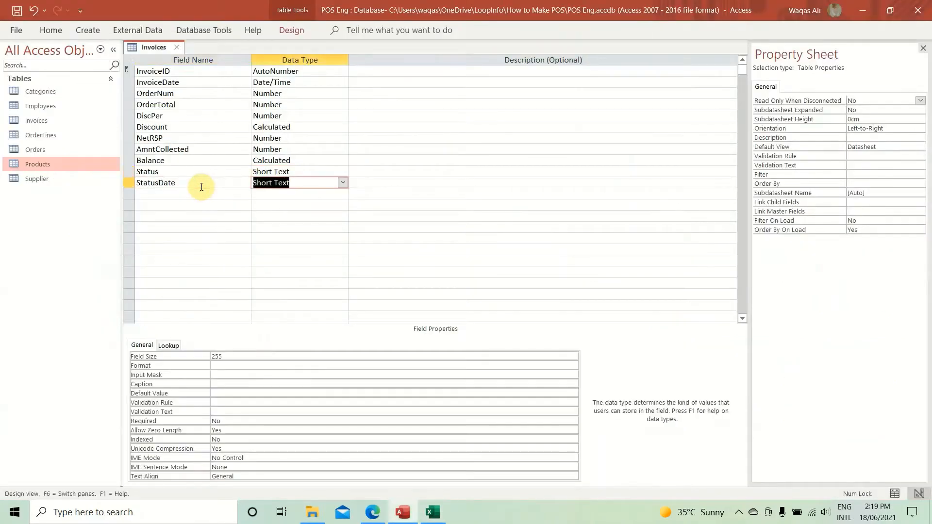
type("date/Time")
key("Tab")
key("shift+Tab")
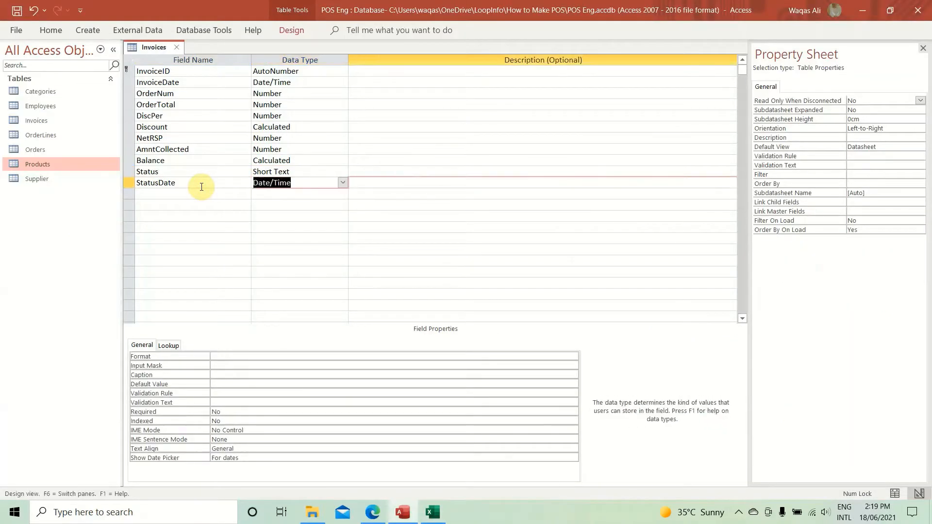
key("alt+Tab")
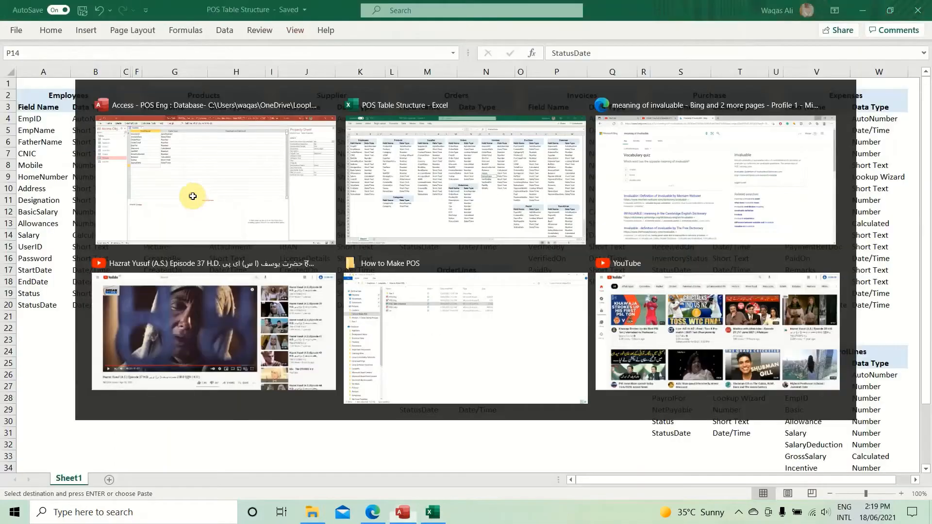
key("alt+Tab")
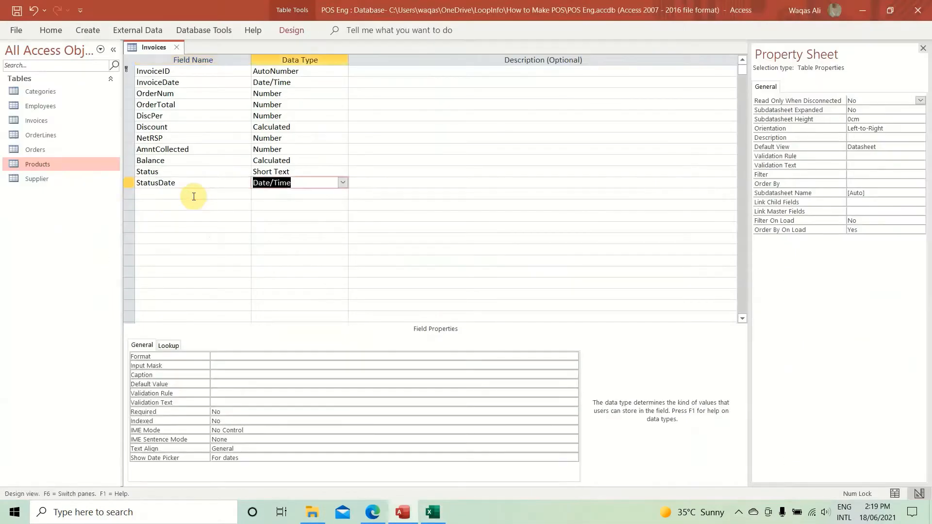
Step: Set the StatusDate field's format to Short Date
left_click(300, 356)
left_click(573, 356)
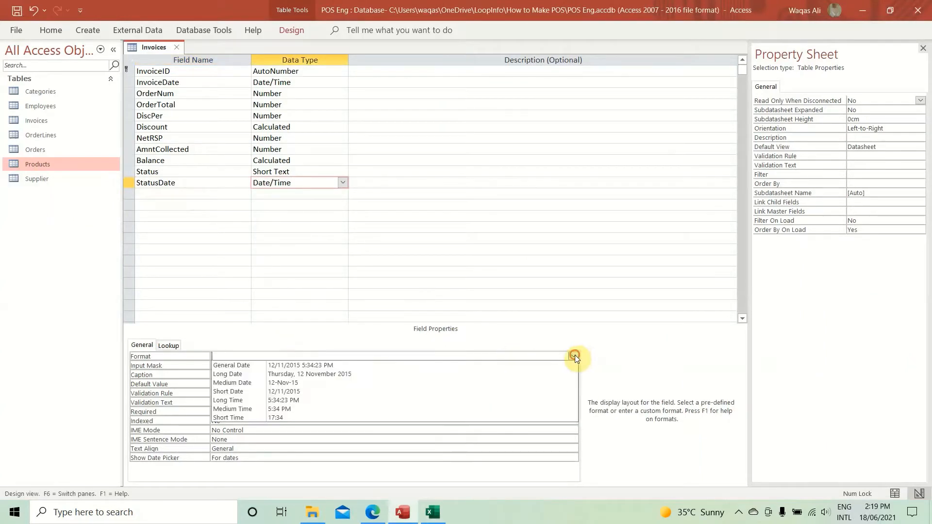
left_click(342, 396)
Step: Add a VerifiedBy field, copied from the Excel Invoices list, with the Short Text data type
left_click(212, 193)
key("alt+Tab")
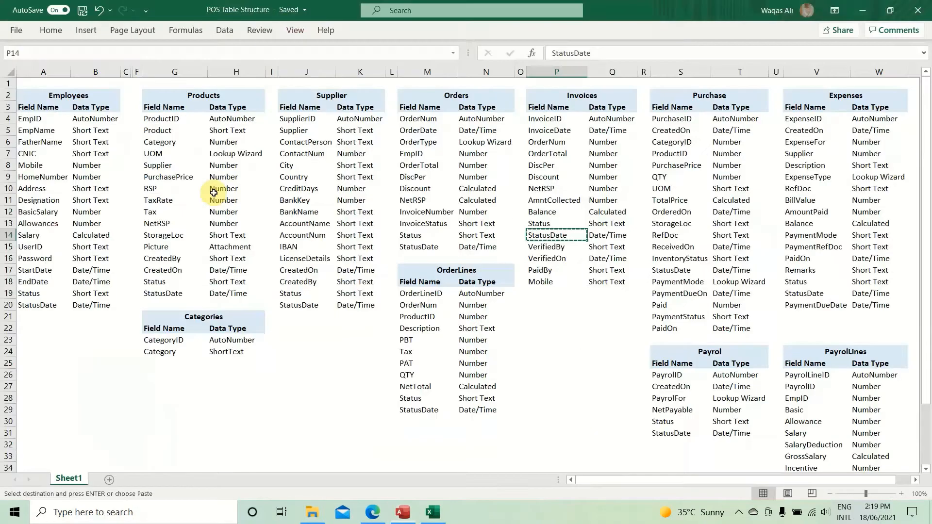
key("Down")
key("ctrl+c")
key("alt+Tab")
key("ctrl+v")
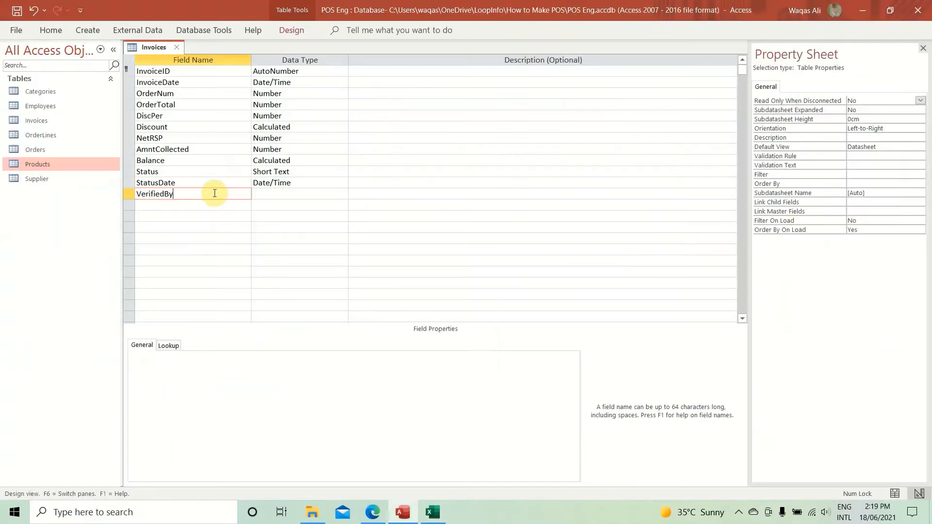
key("Tab")
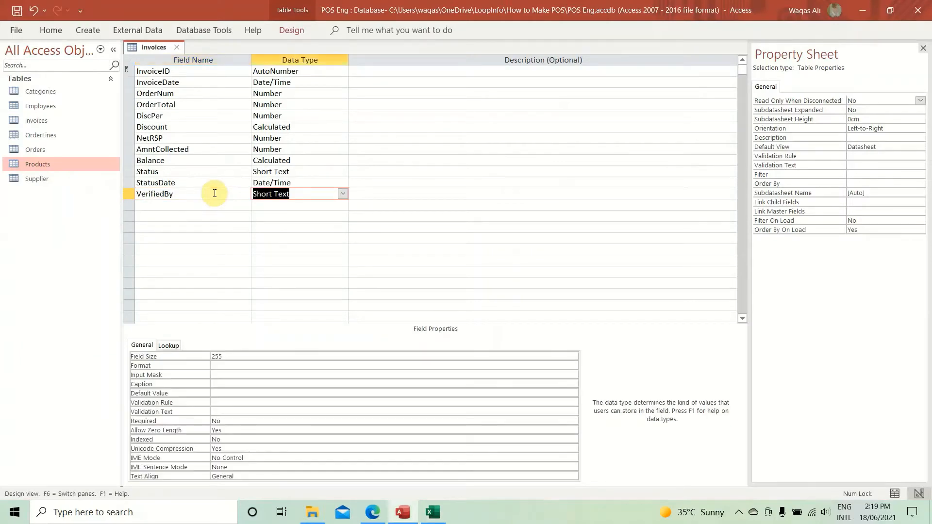
key("Tab")
key("Tab")
Step: Add a VerifiedOn field, copied from the Excel Invoices list, with the Date/Time data type and Short Date format
key("alt+Tab")
key("Down")
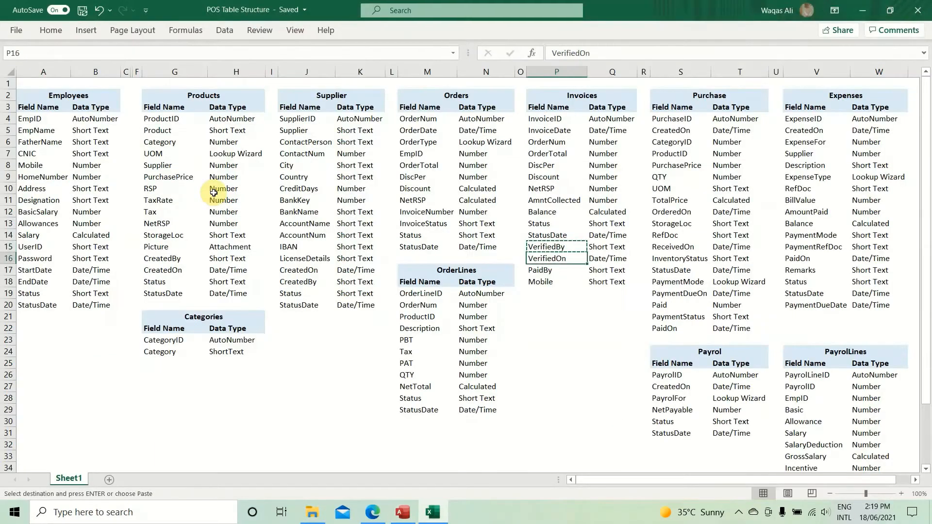
key("ctrl+c")
key("alt+Tab")
key("ctrl+v")
key("Tab")
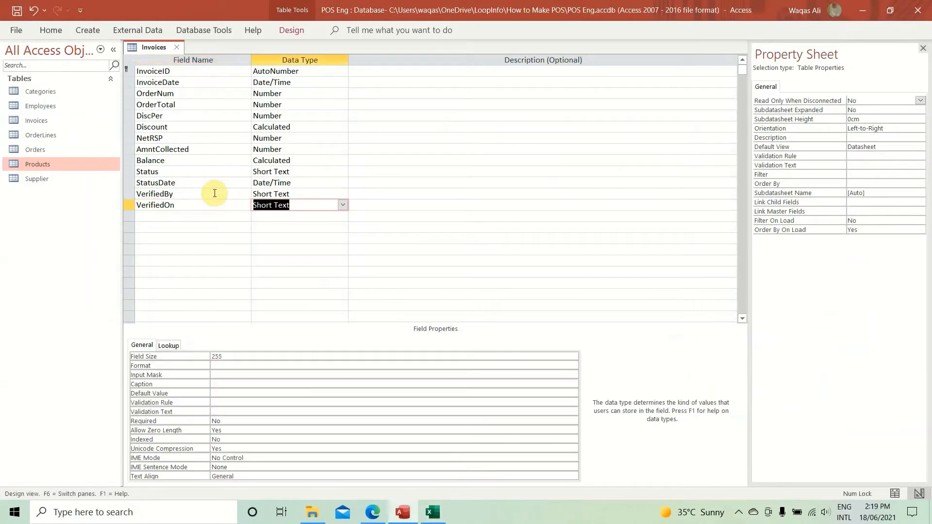
type("date/Time")
key("Tab")
key("shift+Tab")
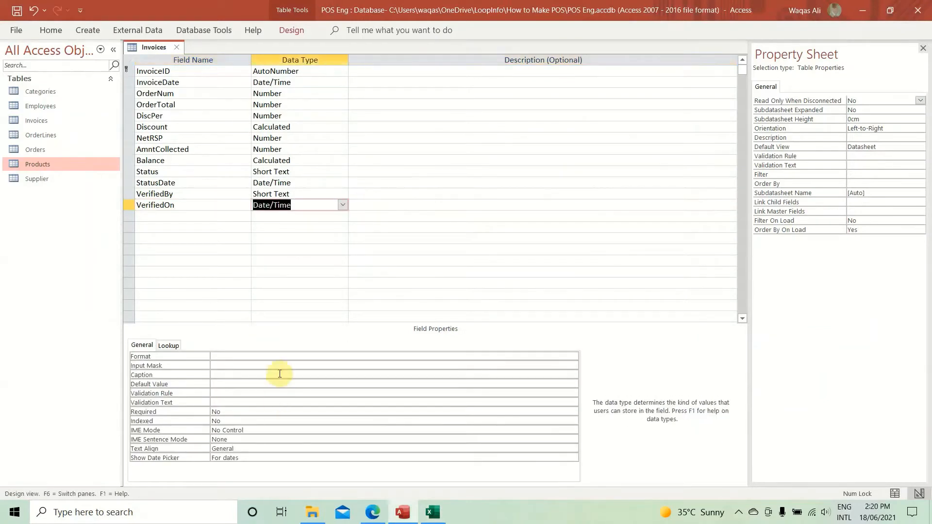
left_click(280, 357)
type("short Date")
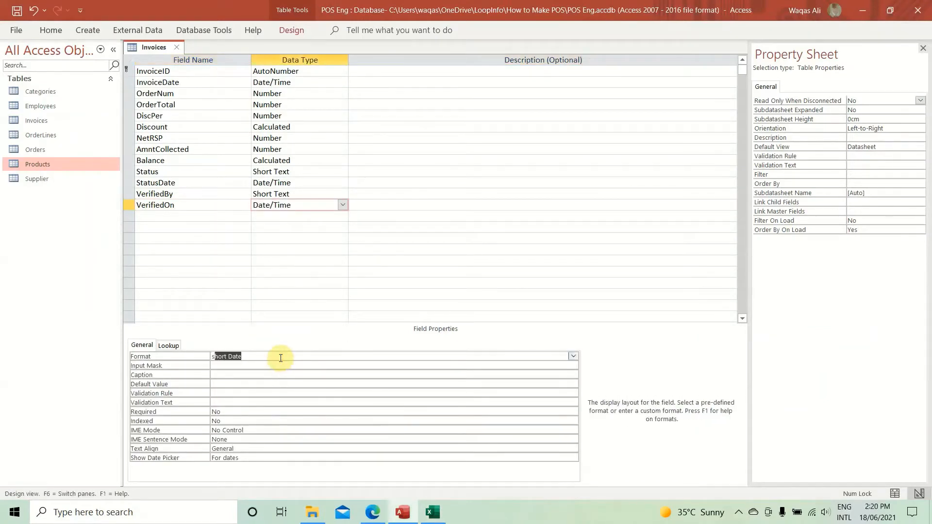
Step: Add a PaidBy field, copied from the Excel Invoices list, with the Short Text data type
key("Tab")
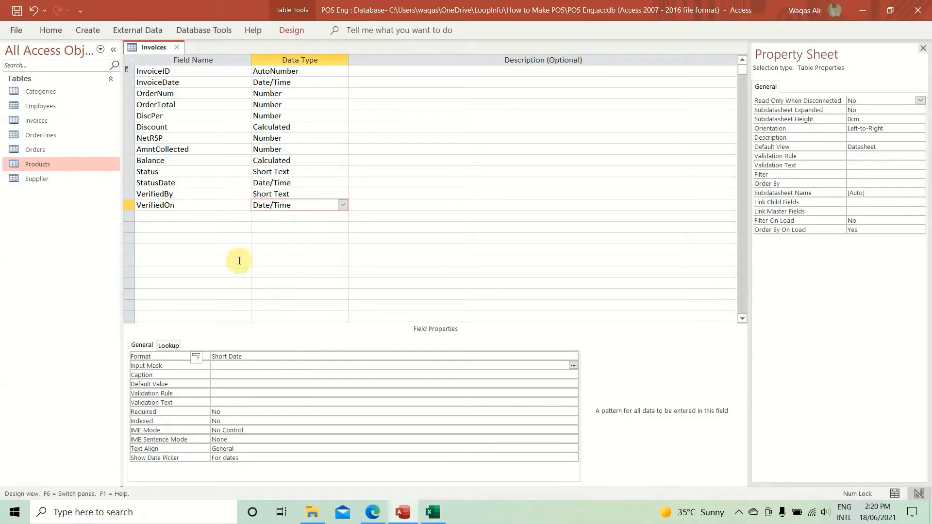
left_click(193, 209)
left_click(187, 217)
key("alt+Tab")
key("Down")
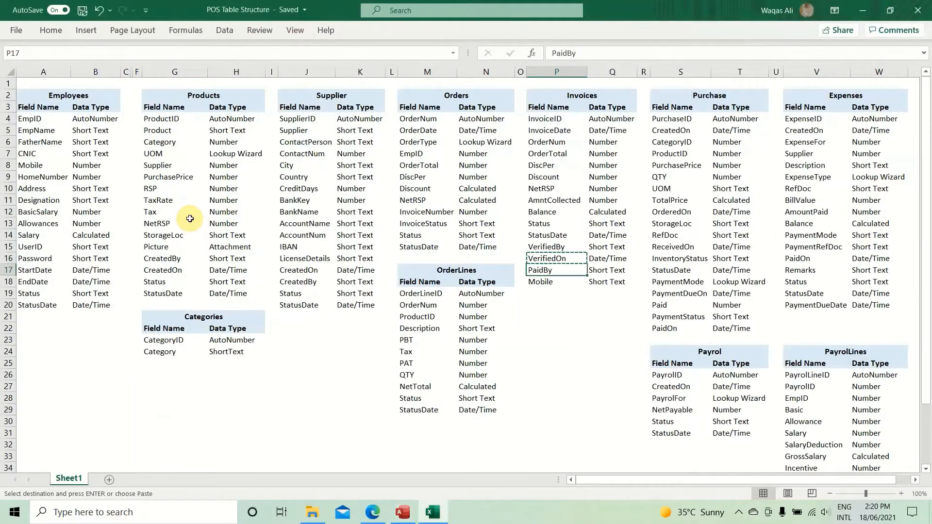
key("ctrl+c")
key("alt+Tab")
key("ctrl+v")
key("Tab")
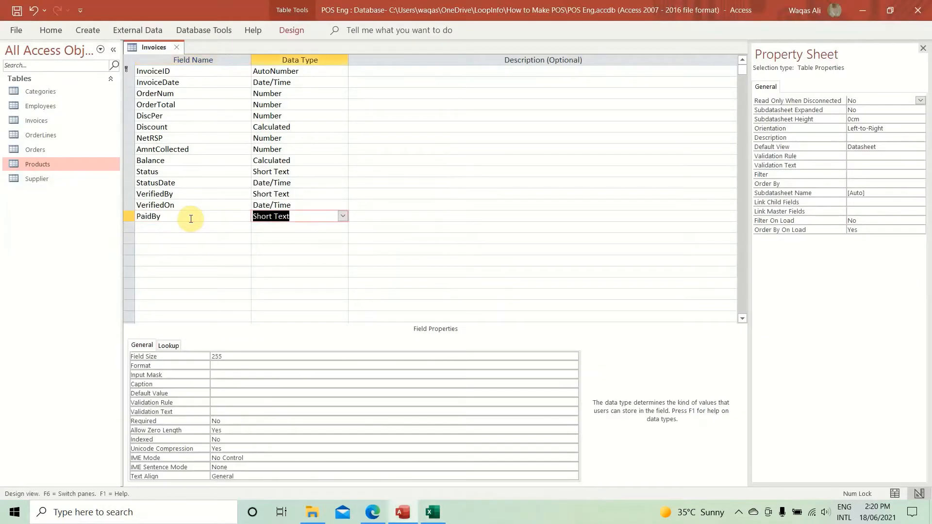
Step: Add a Mobile field, copied from the Excel Invoices list, with the Short Text data type and a field size of 25
key("alt+Tab")
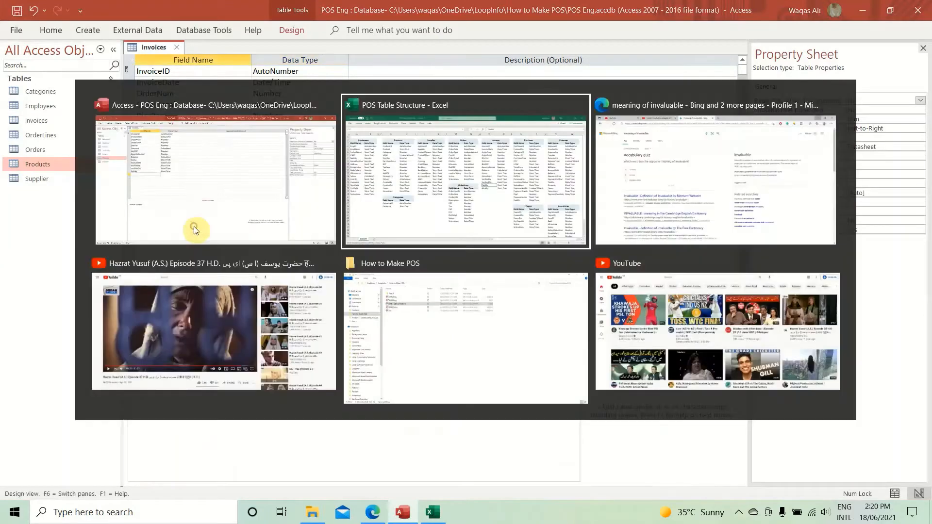
key("Down")
key("ctrl+c")
key("alt+Tab")
key("ctrl+v")
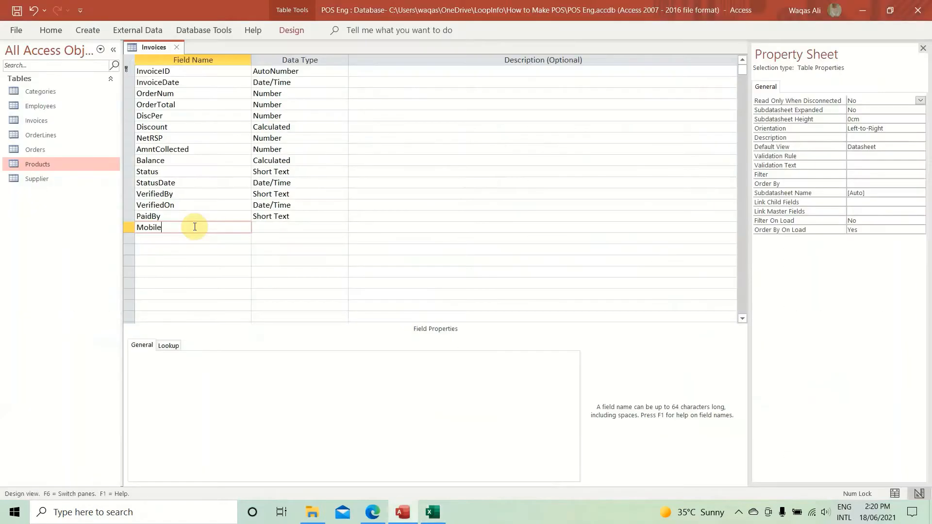
key("Tab")
left_click(240, 356)
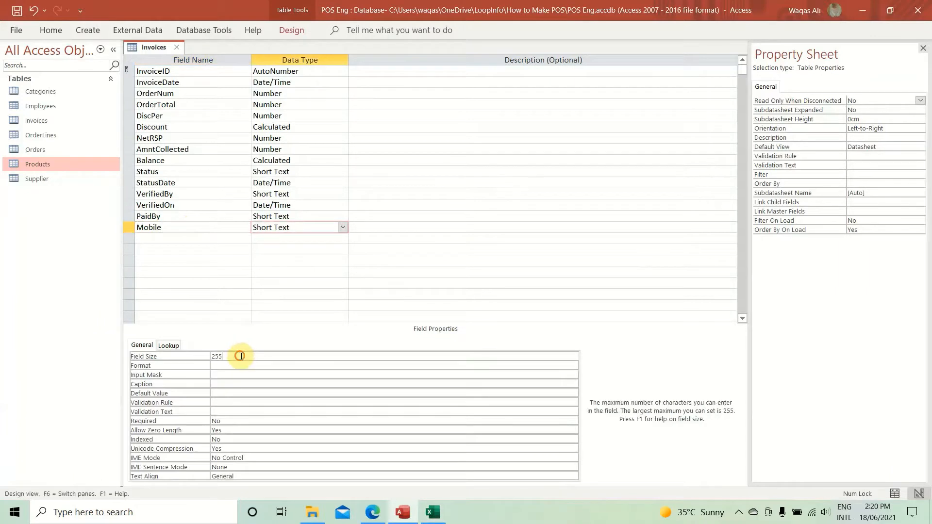
key("BackSpace")
key("Return")
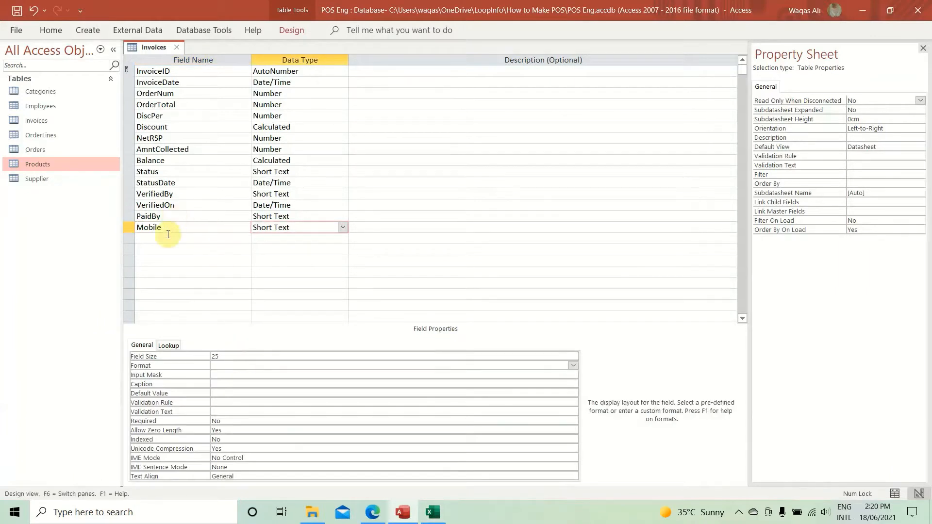
left_click(163, 240)
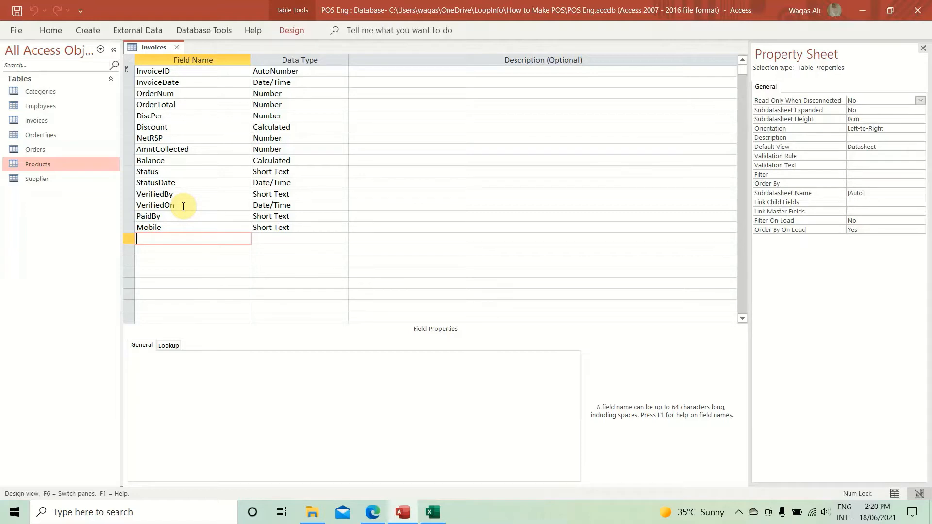
Step: Check the Invoices design against the Excel Invoices list, then save and close the Invoices table
key("alt+Tab")
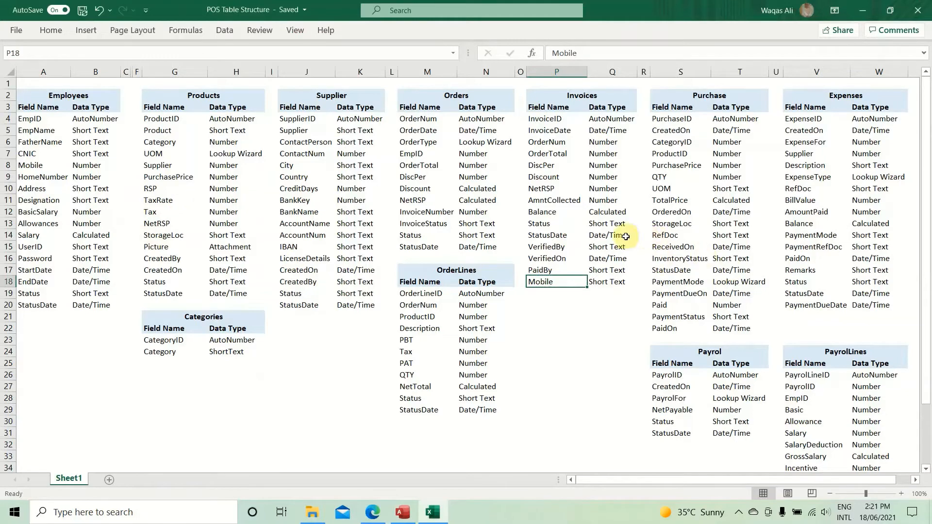
key("alt+Tab")
right_click(138, 47)
left_click(156, 57)
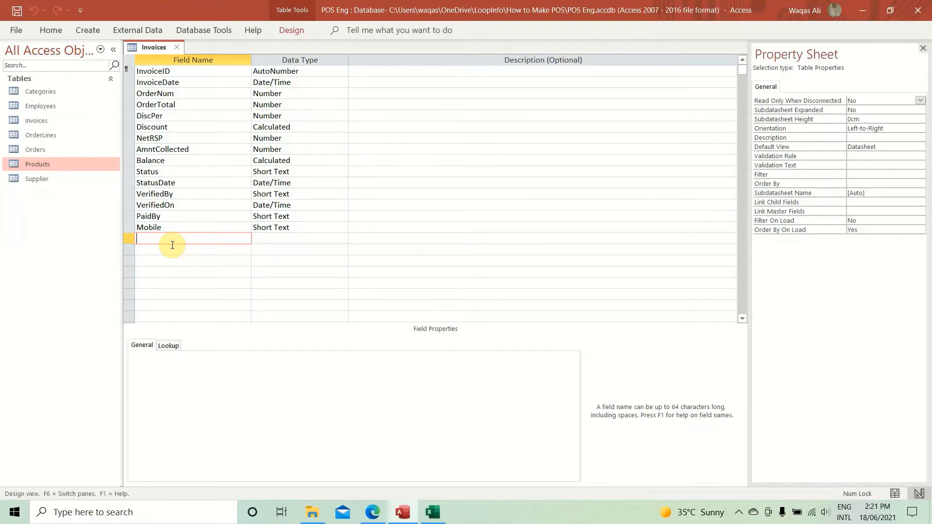
key("alt+Tab")
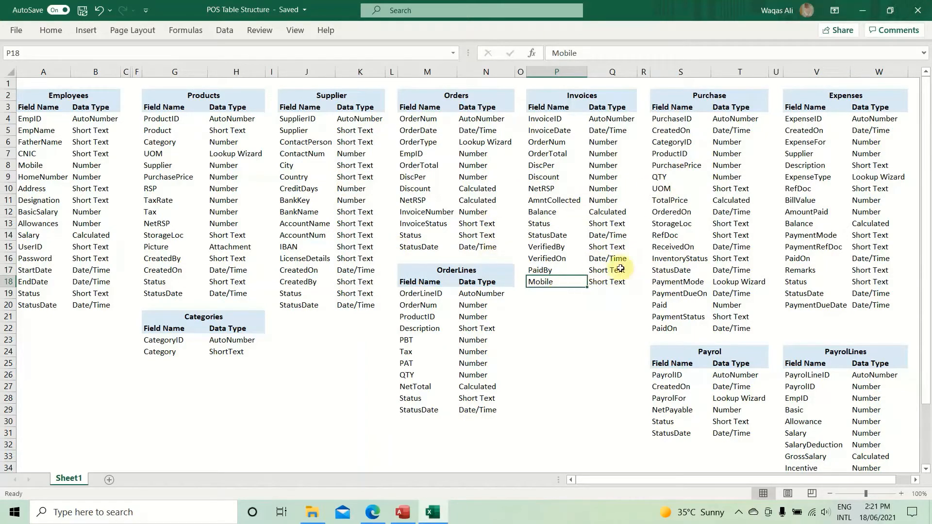
key("alt+Tab")
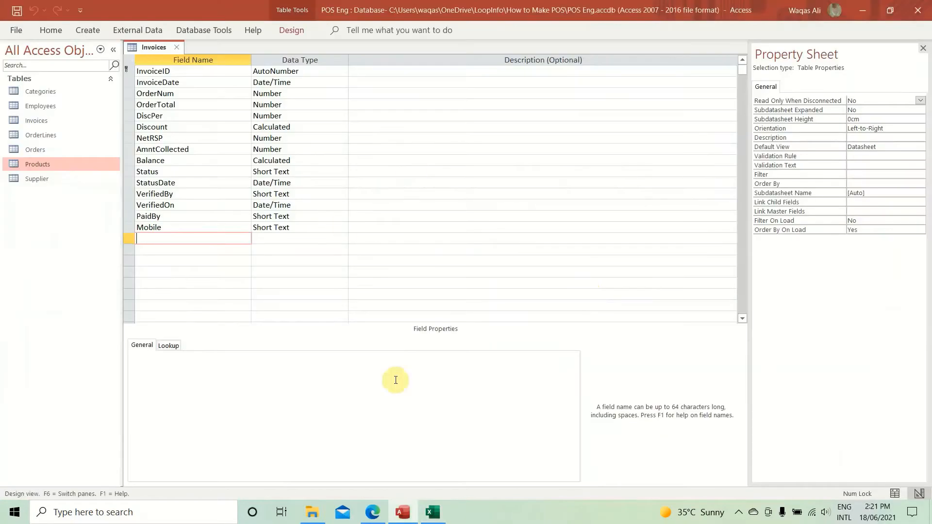
left_click(177, 47)
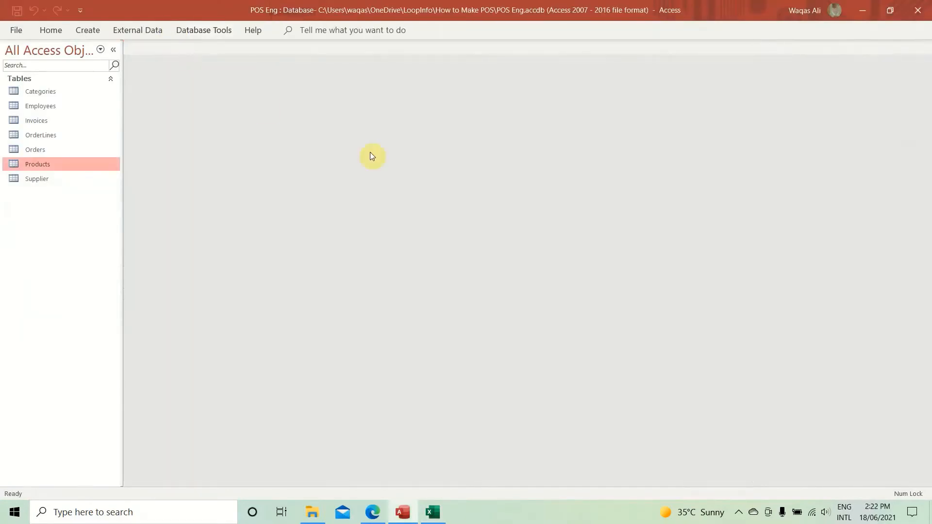
Step: Review the field names planned for the Purchase table in the Excel structure sheet, from PurchaseID to PaidOn
key("alt+Tab")
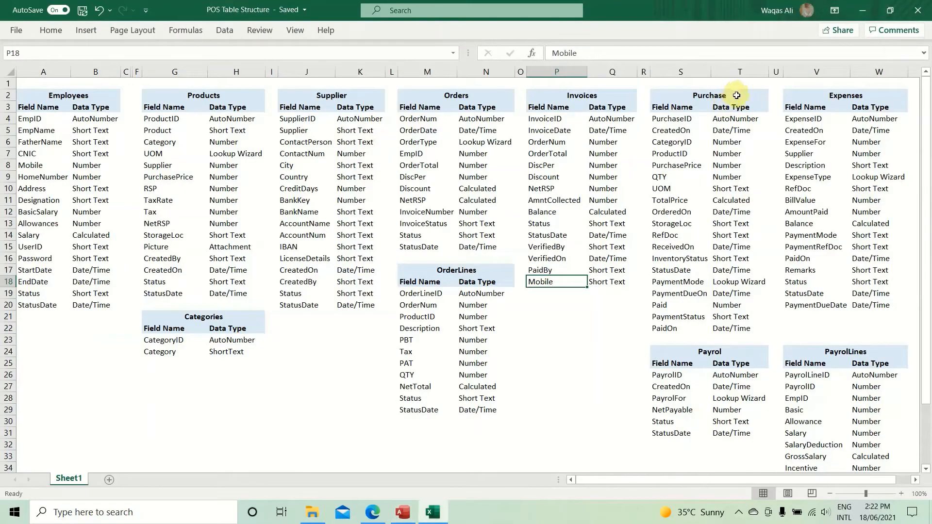
left_click(735, 95)
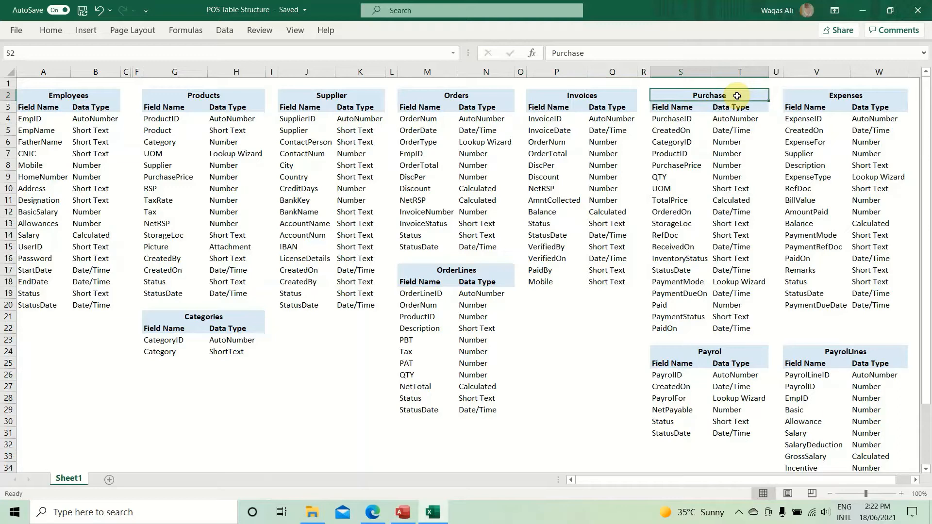
key("Down")
key("Down")
key("Down")
key("Down")
key("Down")
key("Down")
key("Down")
key("Down")
key("Down")
key("Down")
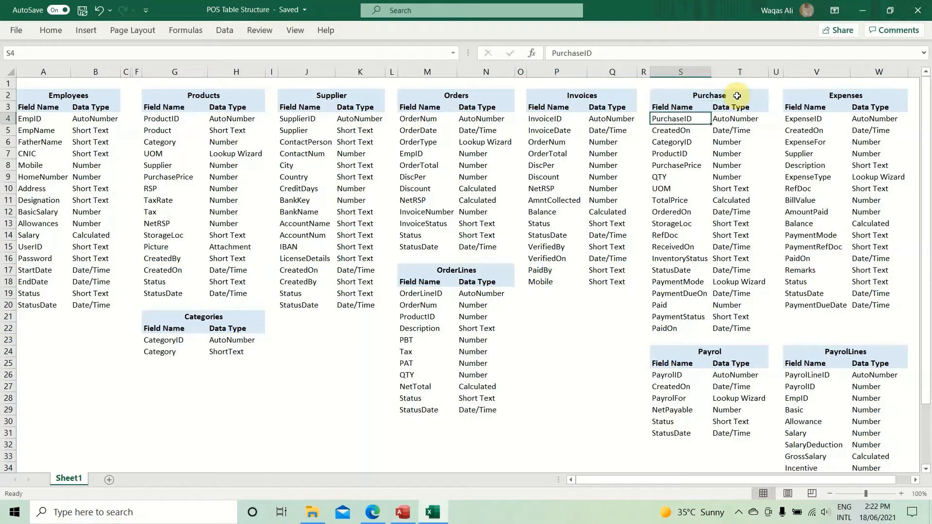
key("Down")
key("Down")
key("Down")
key("Down")
key("Down")
key("Down")
key("Down")
key("Down")
key("Down")
key("Down")
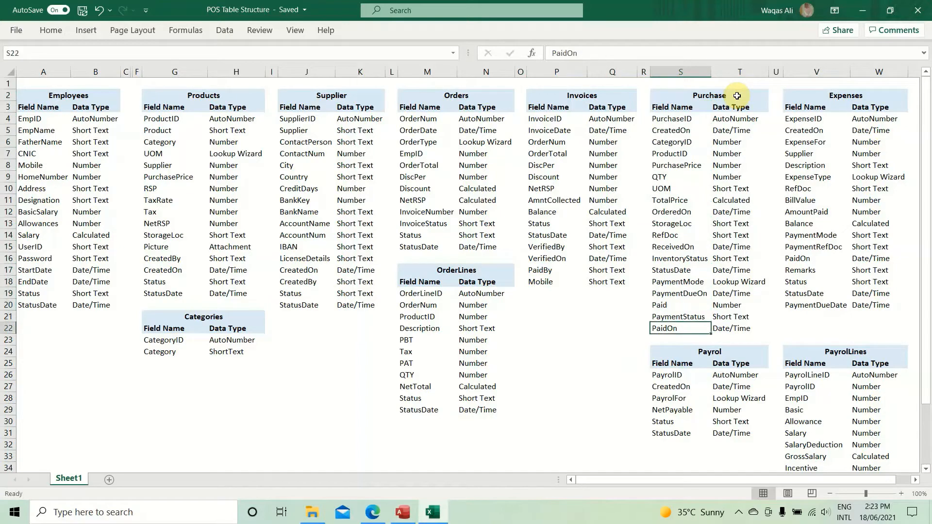
key("Up")
key("Up")
key("Up")
key("Up")
key("Up")
key("Up")
key("Up")
key("Up")
key("Up")
key("Up")
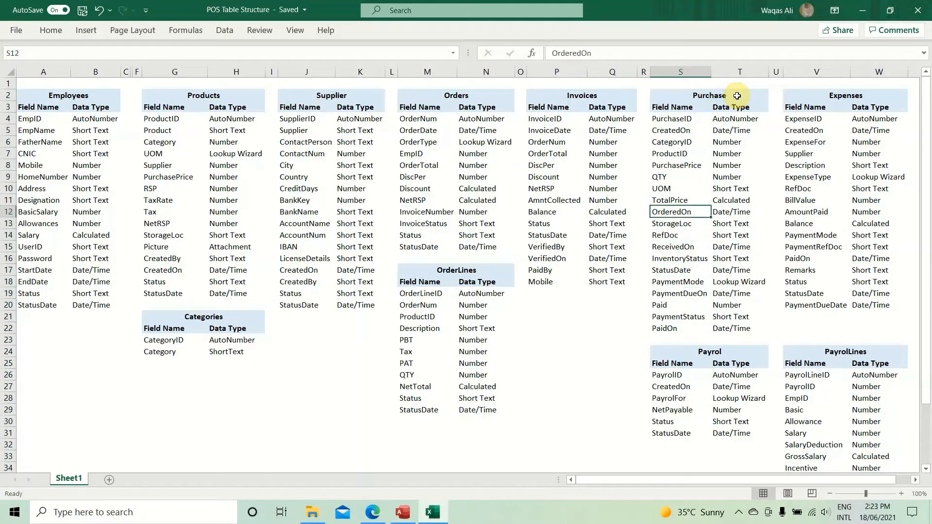
key("Up")
key("Up")
key("Up")
key("Up")
key("Up")
key("Up")
key("Up")
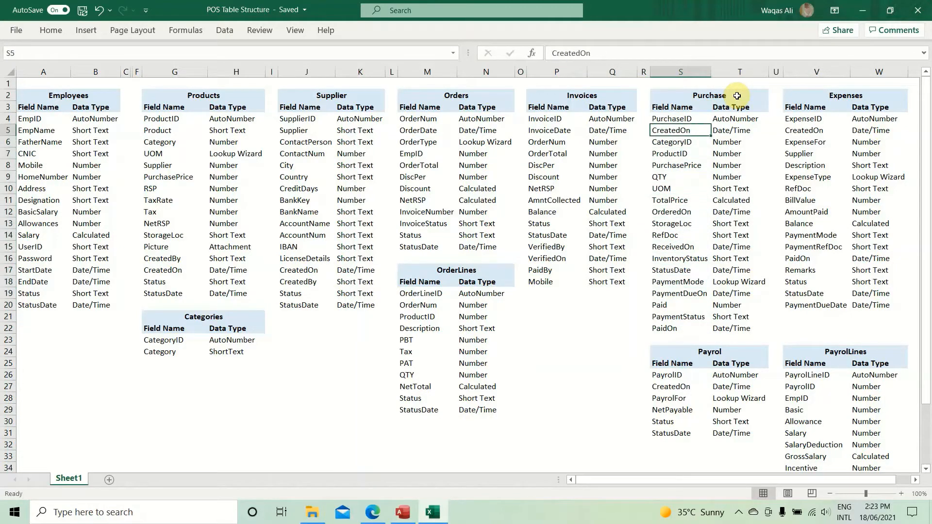
key("Up")
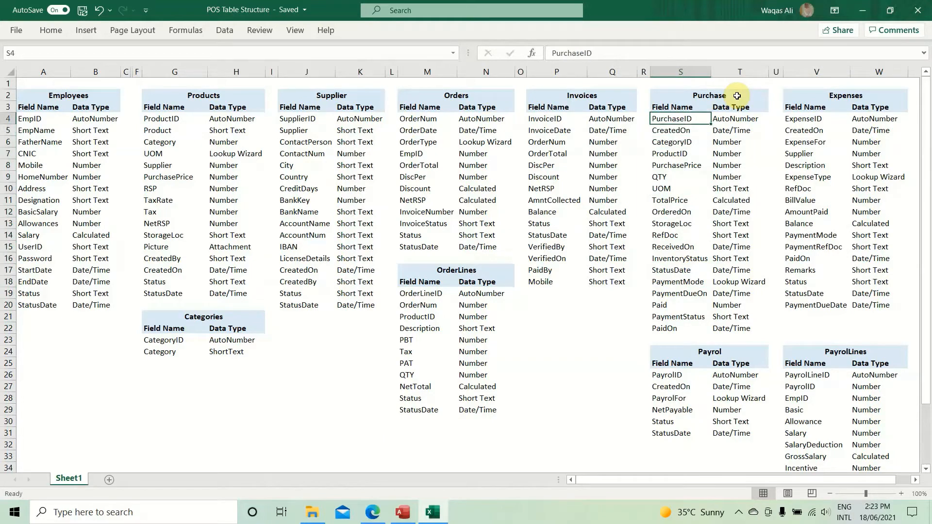
Step: Examine the Purchase list's CategoryID and ProductID fields alongside the neighbouring Expenses list
key("Down")
key("Down")
key("Down")
key("Up")
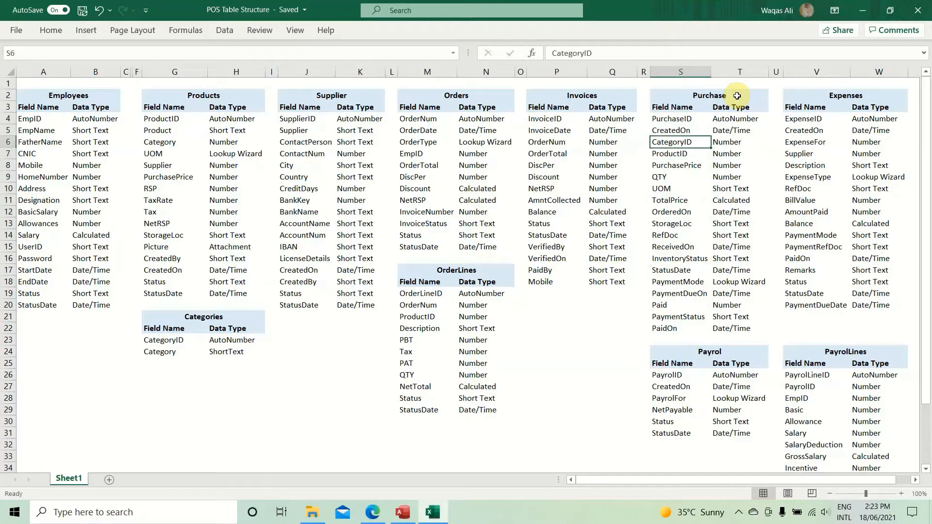
key("Right")
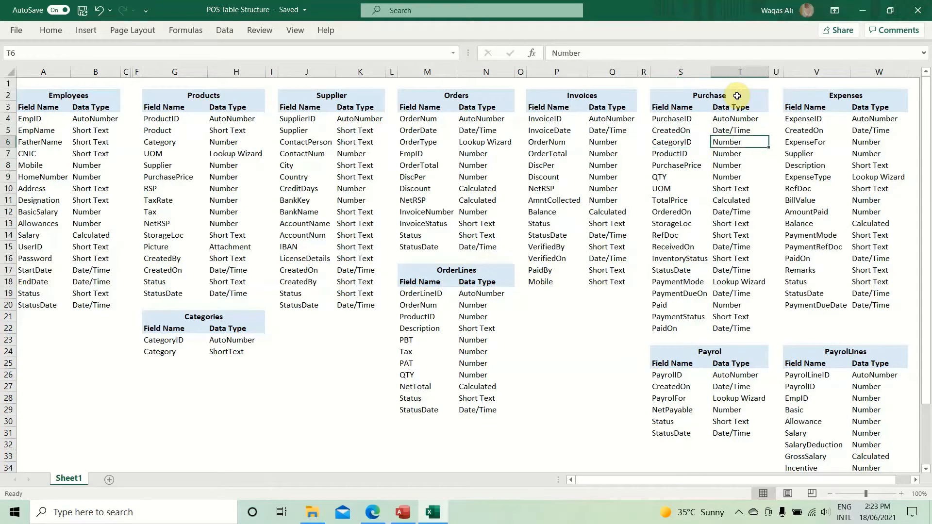
key("Right")
key("Right")
key("Right")
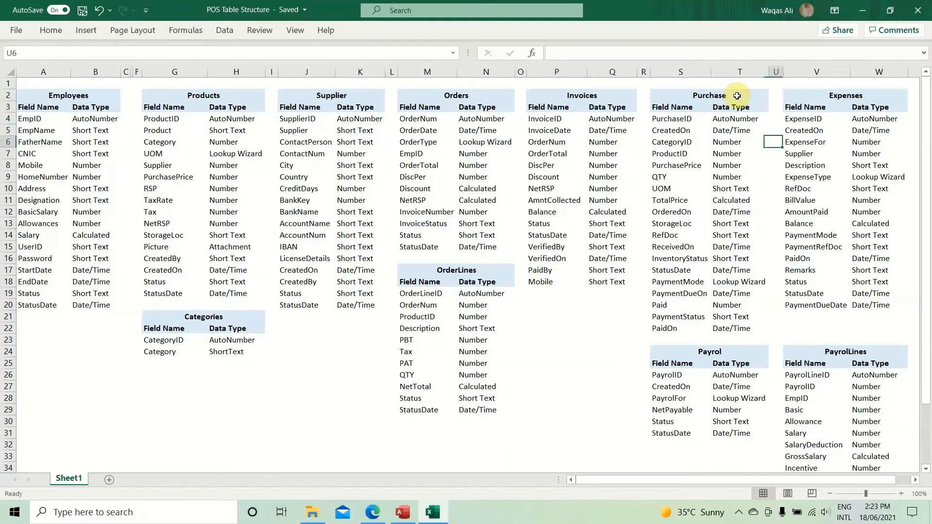
key("Up")
key("Up")
key("Up")
key("Left")
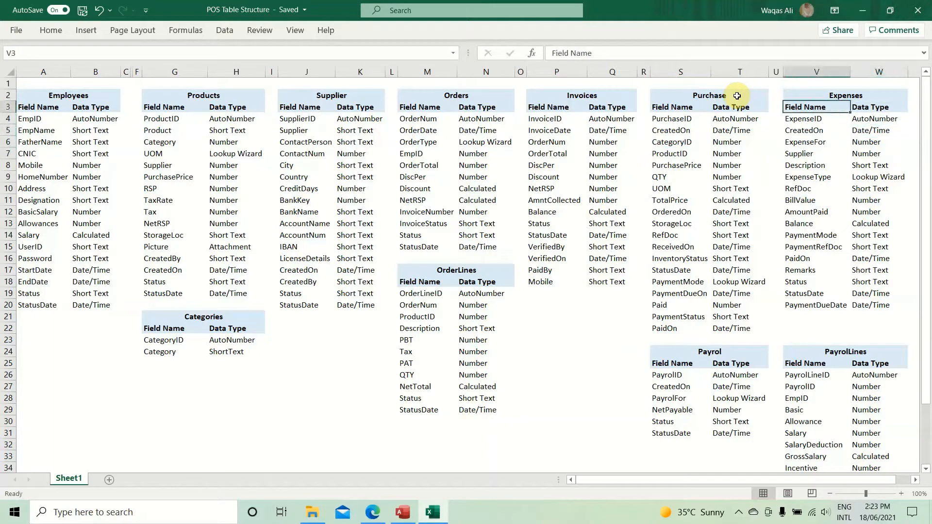
key("Down")
key("Down")
key("Down")
key("Left")
key("Left")
key("Left")
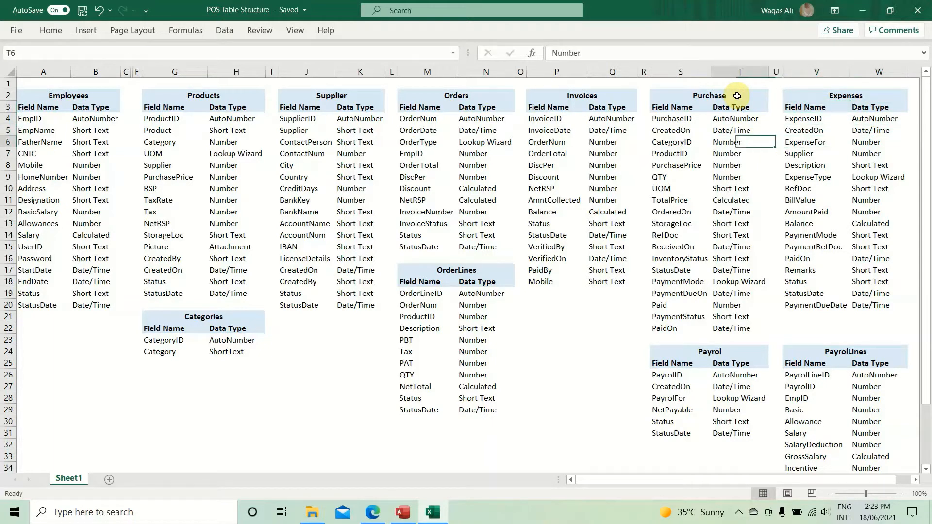
key("Down")
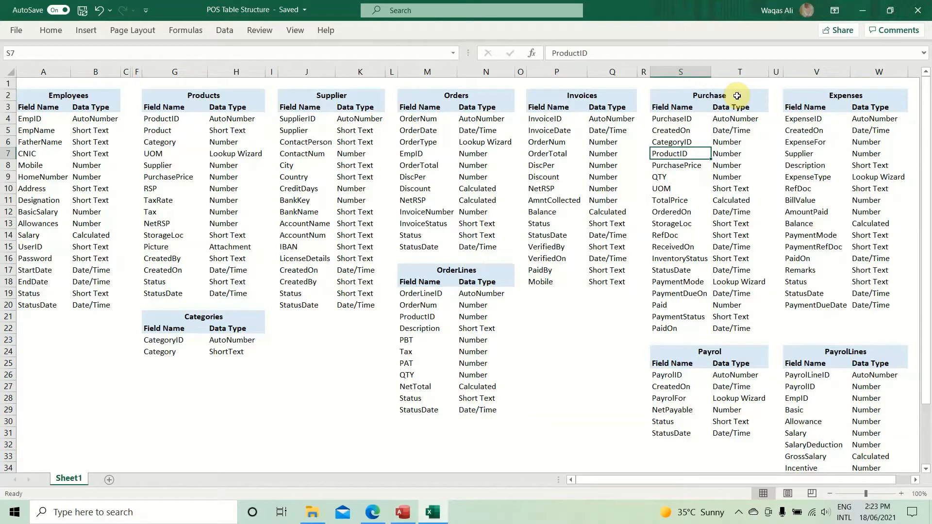
Step: Compare the Purchase list's ProductID and CategoryID fields with ProductID in the Products list and ExpenseID in the Expenses list
left_click_drag(204, 95, 209, 262)
left_click_drag(180, 120, 234, 119)
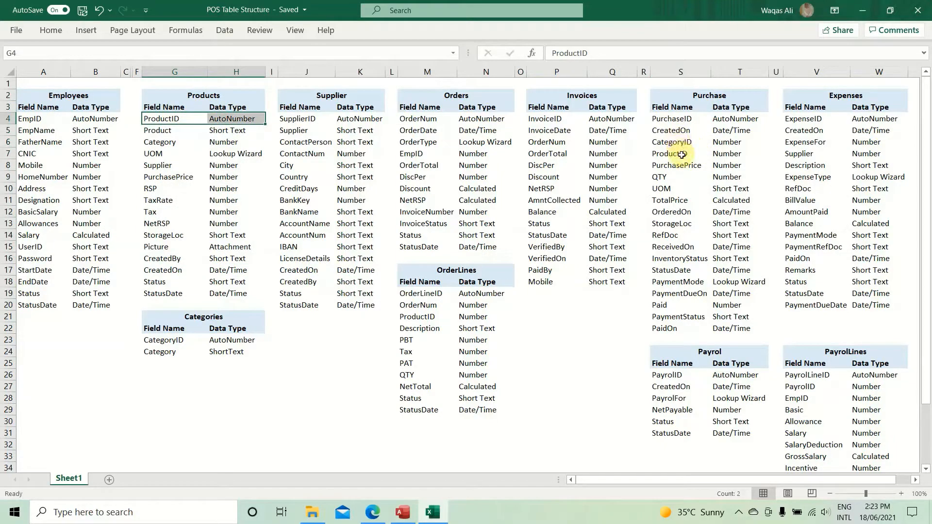
left_click_drag(682, 155, 722, 142)
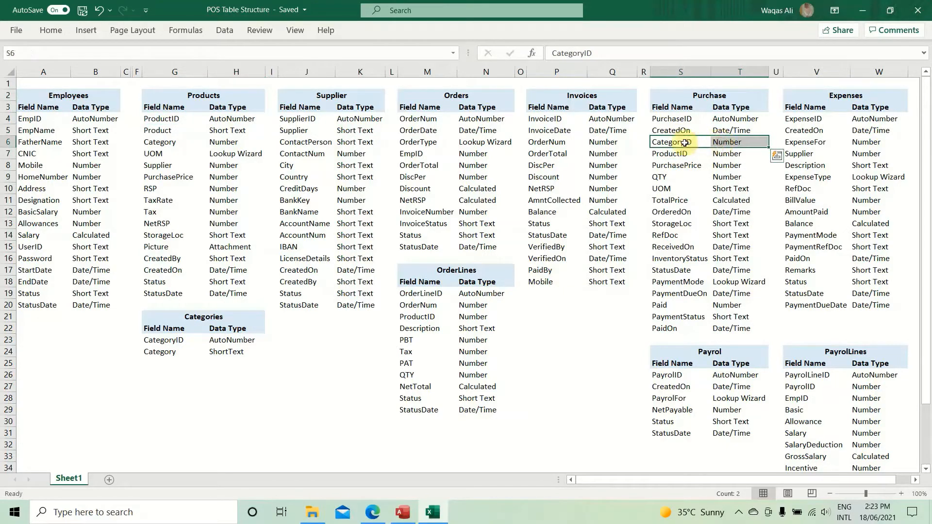
left_click(828, 122)
left_click_drag(827, 122, 869, 122)
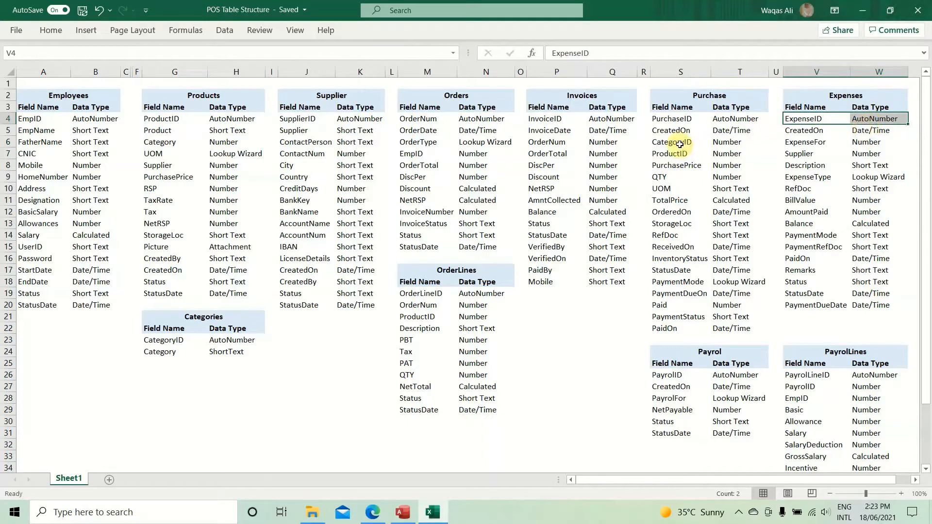
left_click_drag(679, 144, 722, 143)
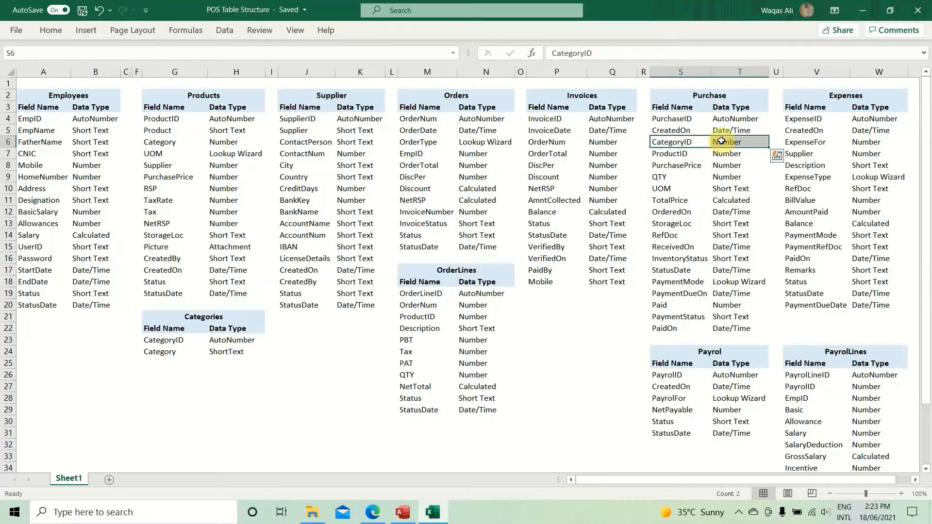
left_click_drag(855, 132, 874, 288)
left_click(824, 258)
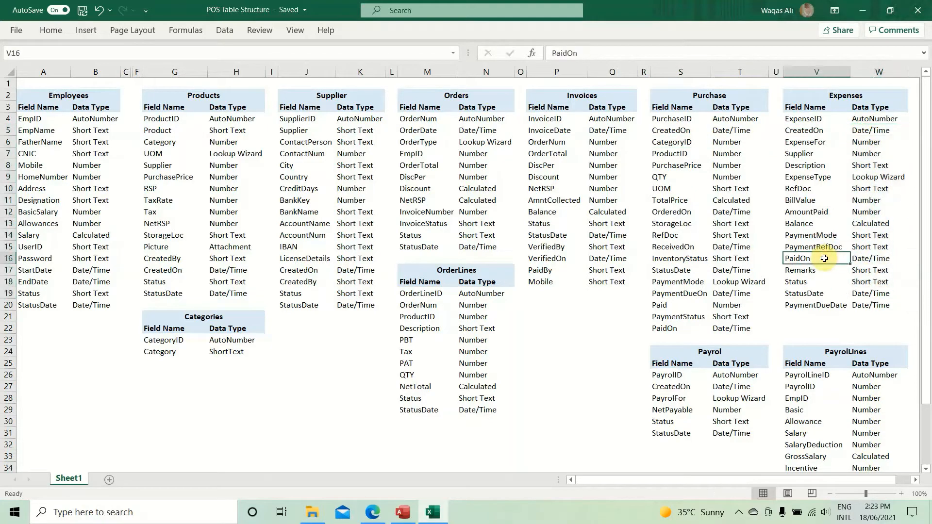
left_click_drag(679, 119, 686, 298)
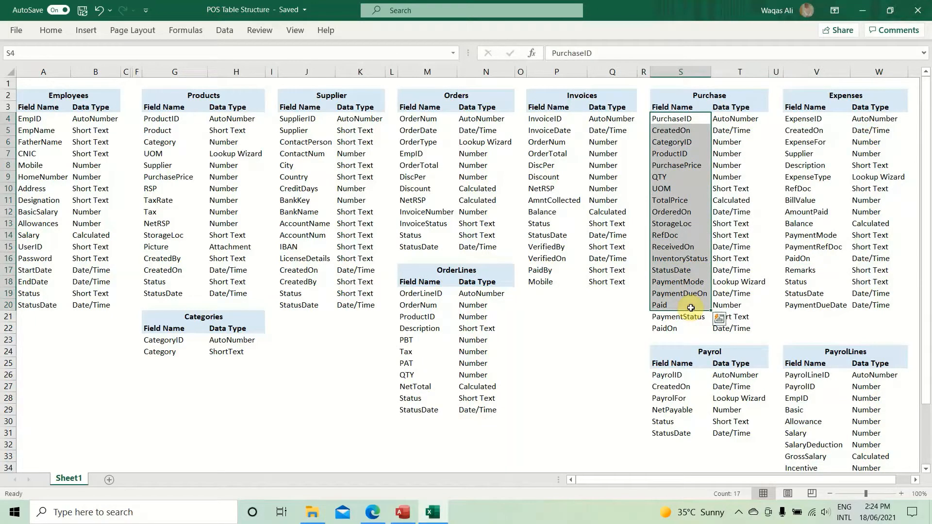
left_click(682, 202)
Step: Select PurchaseID in the Excel Purchase list and create a new table in the POS Eng Access database
left_click(674, 120)
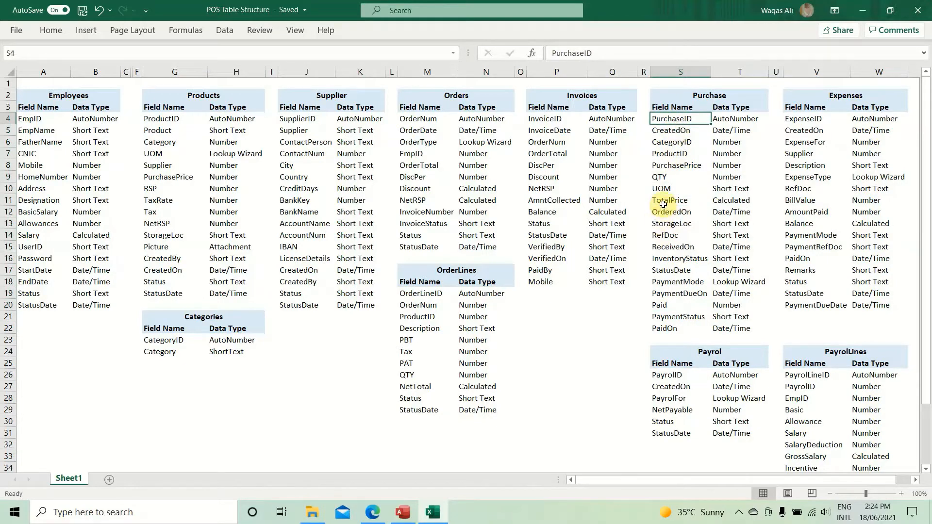
key("alt+Tab")
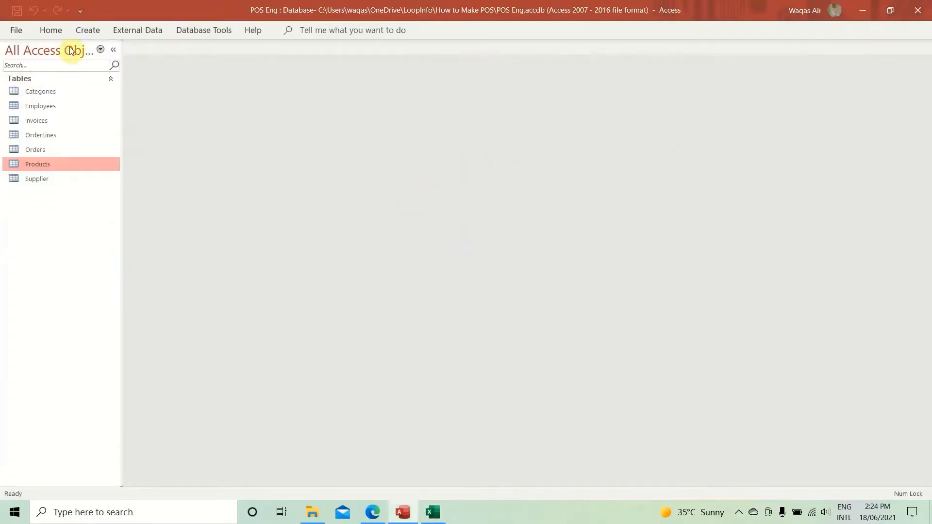
left_click(90, 34)
left_click(68, 66)
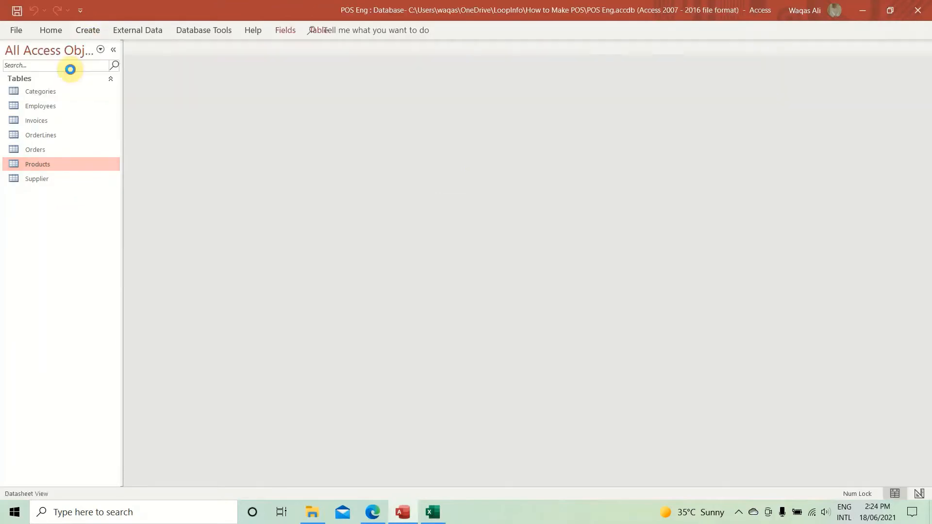
Step: Switch the new table to Design View and save it under the name Purchase
right_click(147, 48)
left_click(185, 109)
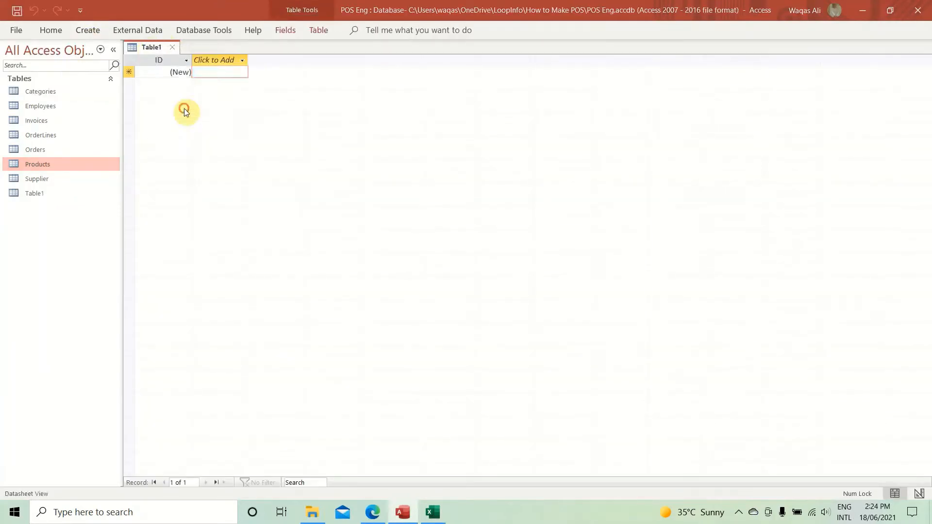
key("alt+Tab")
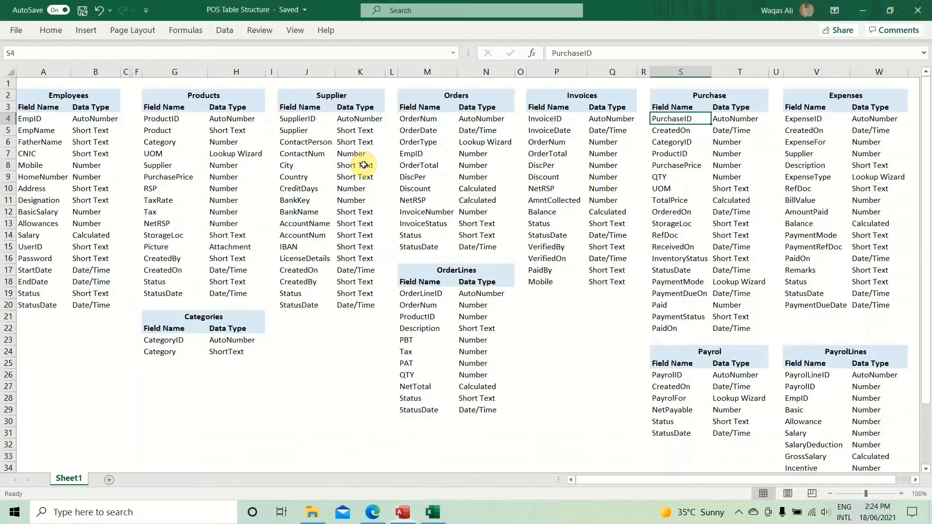
key("alt+Tab")
type("Purch")
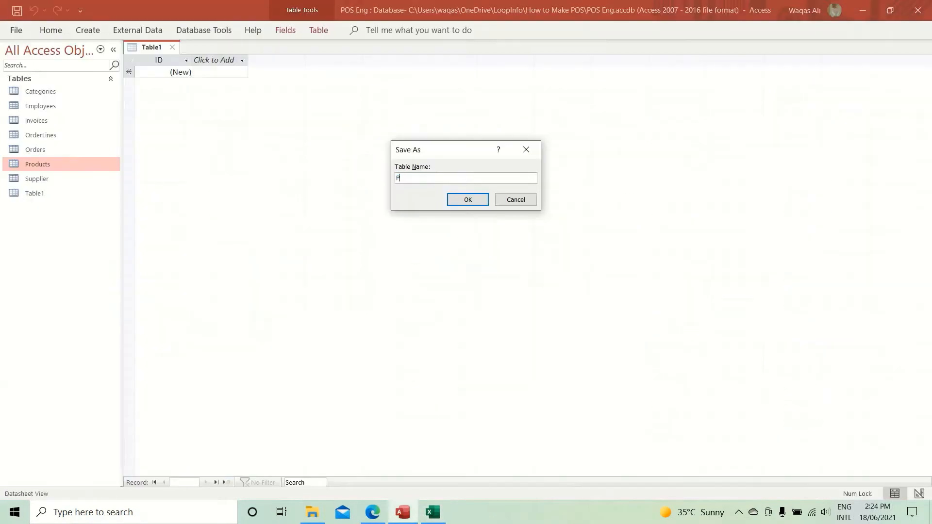
type("ase")
key("Return")
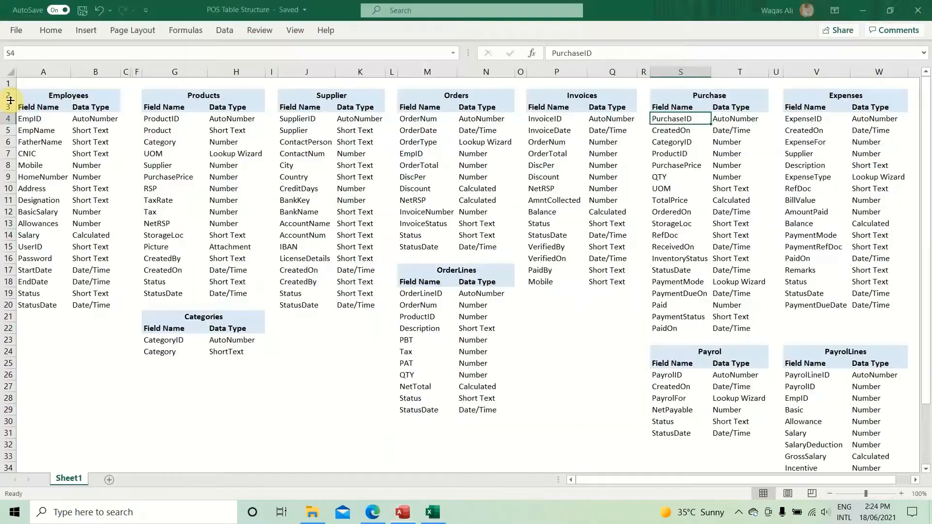
Step: Copy PurchaseID from the Excel Purchase list and use it as the name of the table's AutoNumber field
key("alt+Tab")
key("ctrl+c")
key("alt+Tab")
key("ctrl+v")
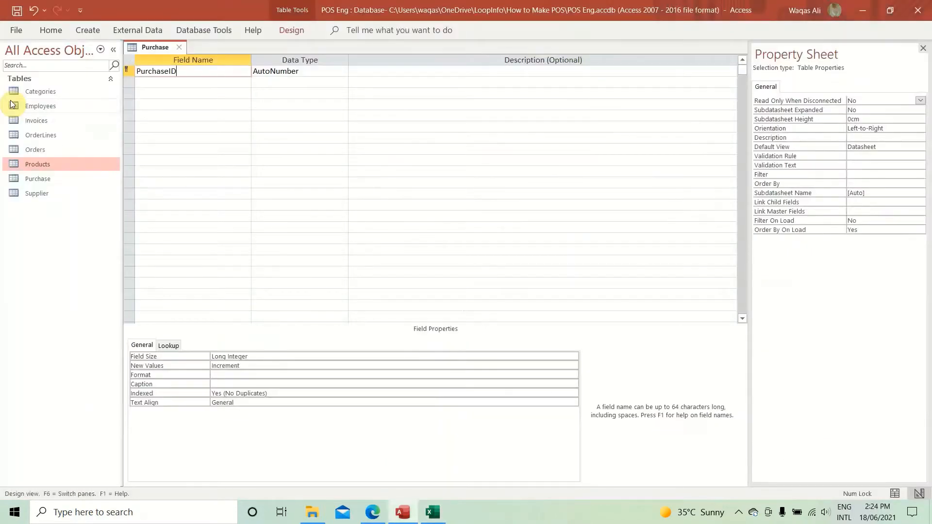
key("Tab")
key("Tab")
key("Tab")
Step: Copy CreatedOn from the Excel Purchase list and add it to the Purchase table as a Date/Time field
key("alt+Tab")
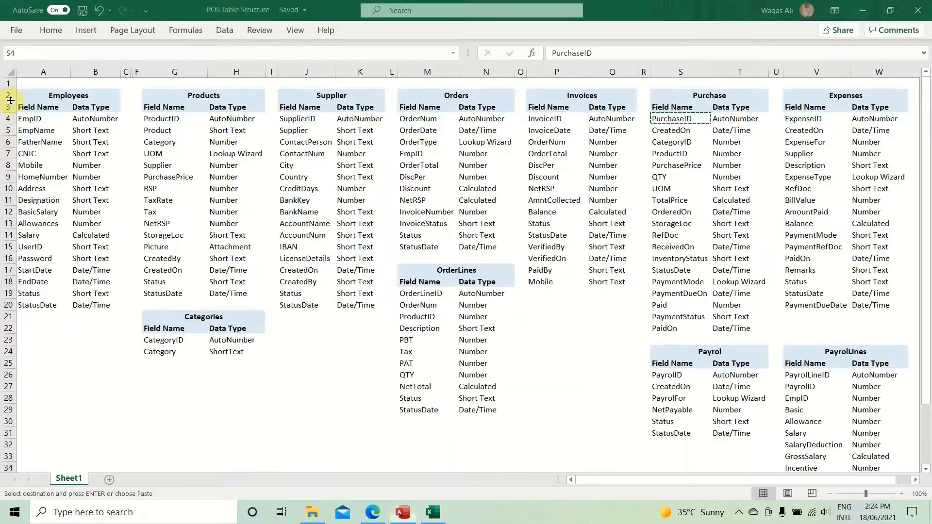
key("Down")
key("ctrl+c")
key("alt+Tab")
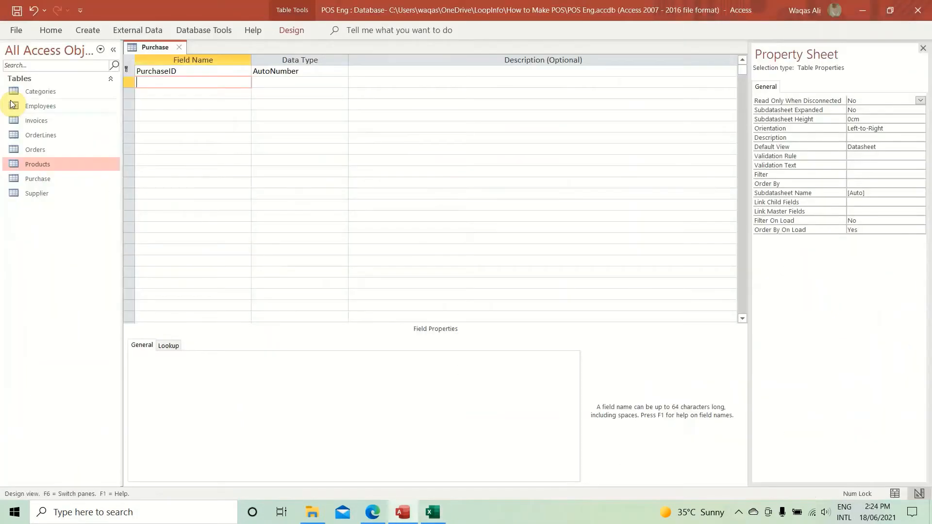
key("ctrl+v")
key("Tab")
type("da")
key("Tab")
key("Left")
key("Down")
key("Left")
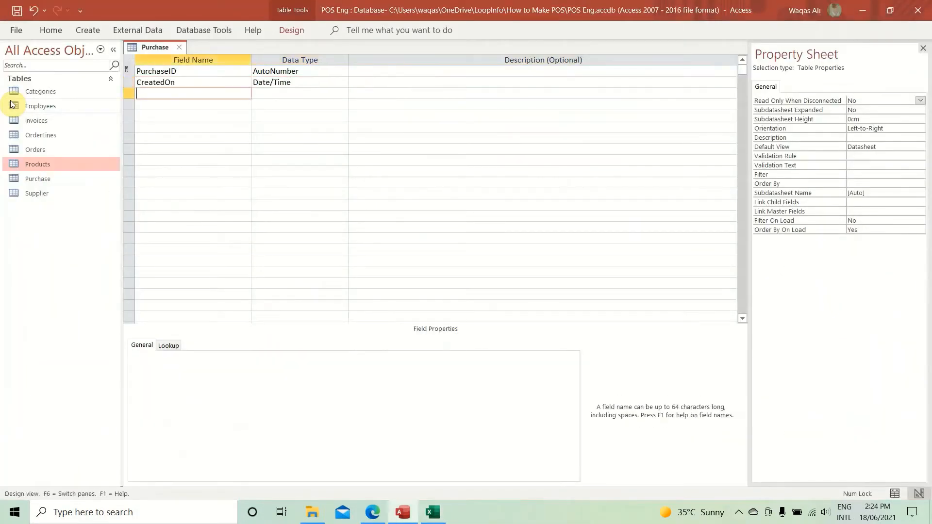
Step: Copy CategoryID from the Excel Purchase list and add it to the Purchase table as a Number field
key("alt+Tab")
key("Down")
key("ctrl+c")
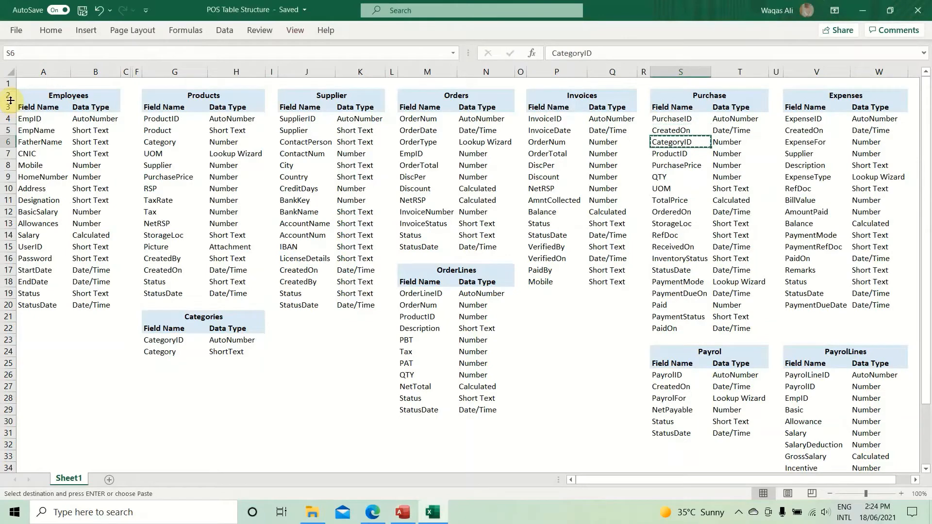
key("alt+Tab")
key("ctrl+v")
key("Tab")
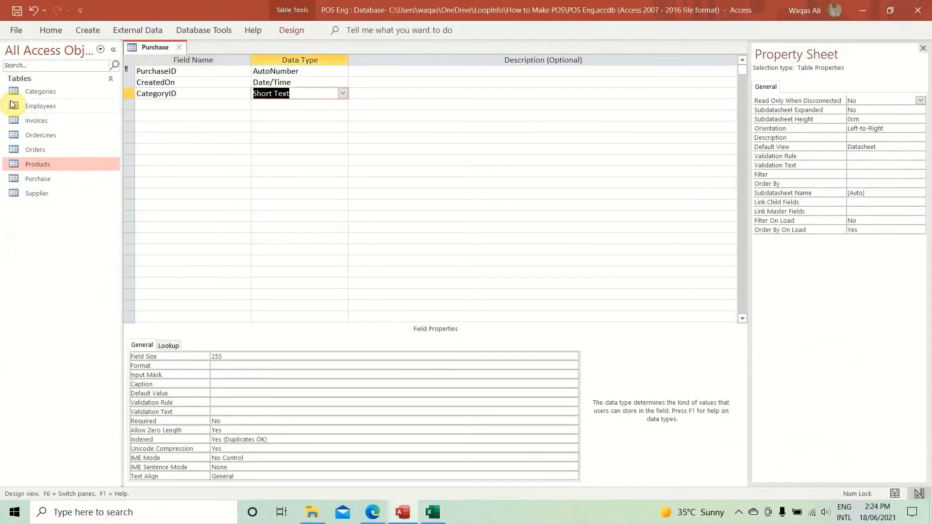
type("Number")
key("Tab")
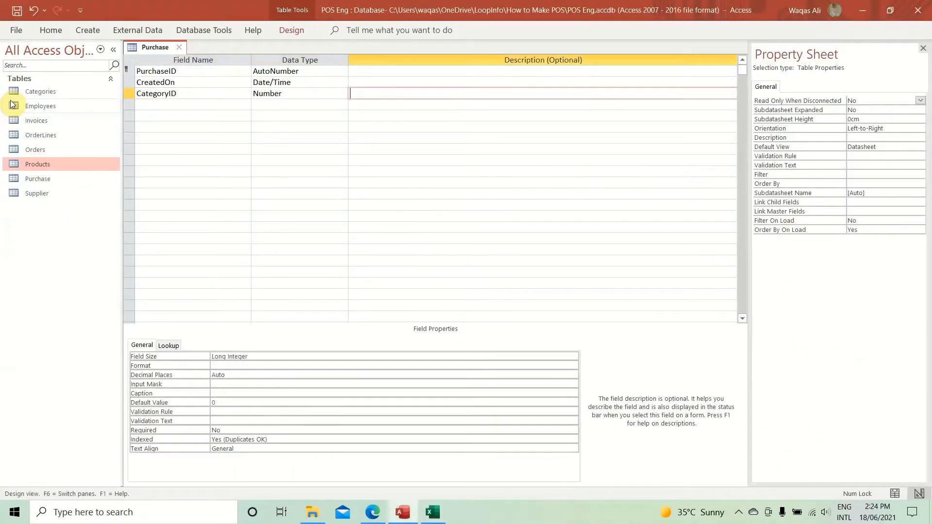
key("Left")
key("Left")
key("Down")
Step: Compare the Purchase list's CategoryID field with the Categories list in the Excel structure sheet
key("alt+Tab")
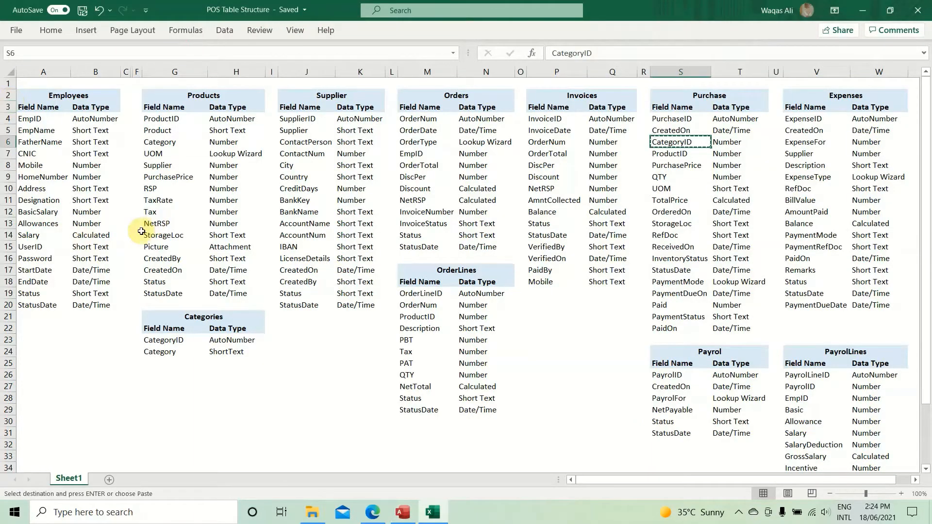
left_click_drag(188, 321, 187, 341)
left_click_drag(724, 145, 686, 141)
key("ctrl+v")
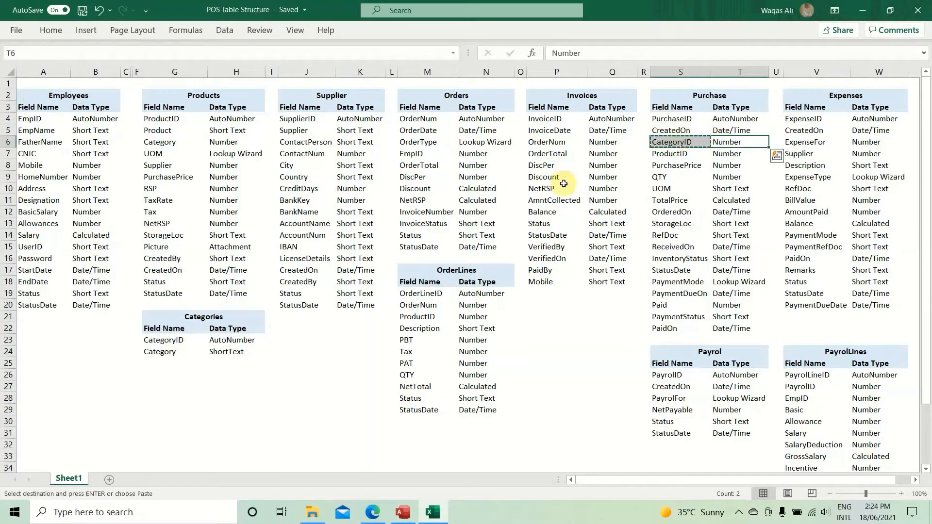
left_click_drag(232, 316, 228, 353)
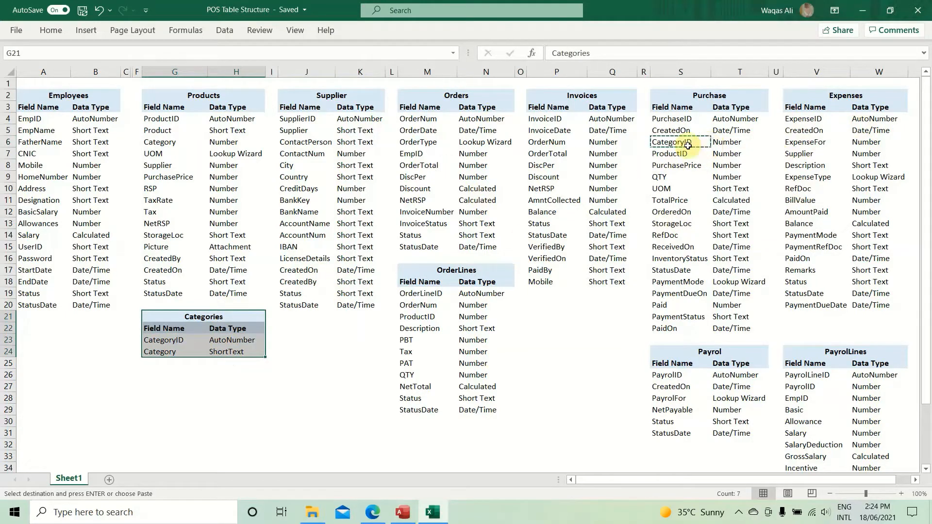
left_click_drag(196, 316, 198, 352)
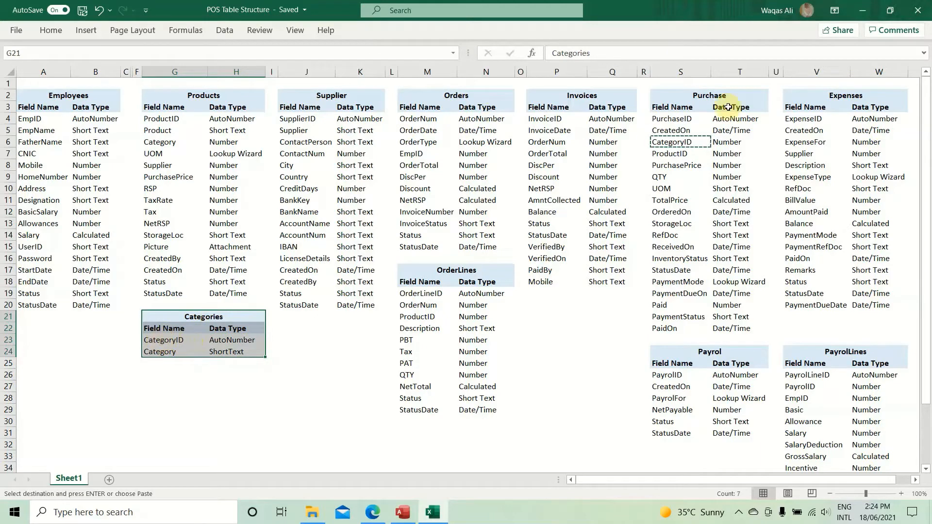
Step: Copy ProductID from the Excel Purchase list and add it to the Purchase table as a Number field
left_click(692, 152)
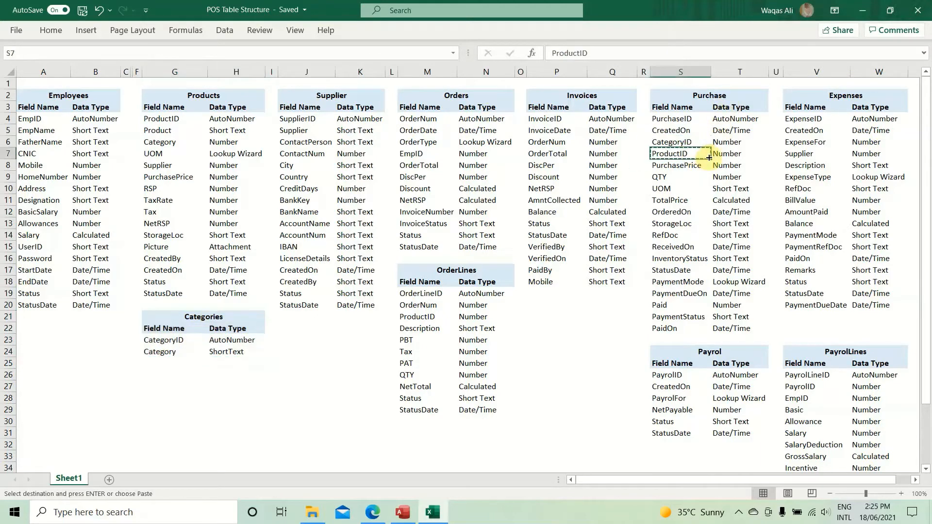
key("alt+Tab")
key("ctrl+v")
key("Tab")
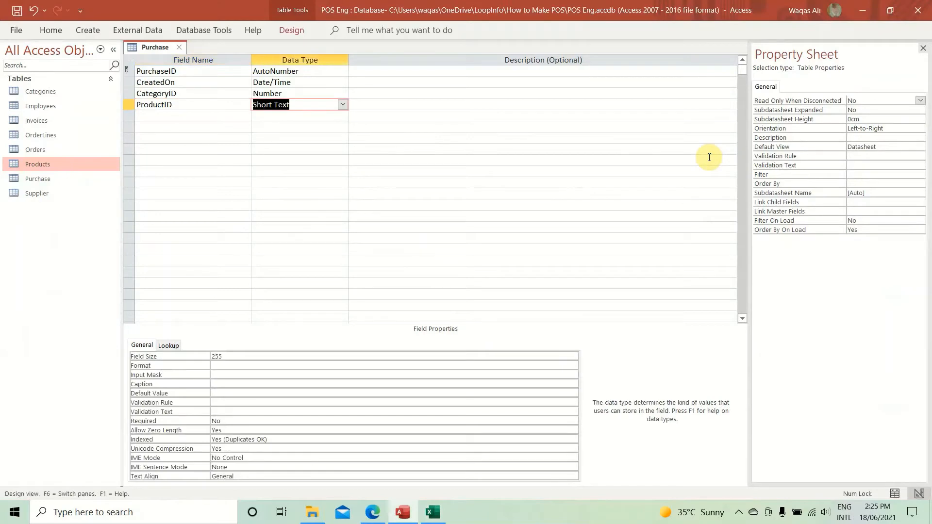
type("Number")
key("Down")
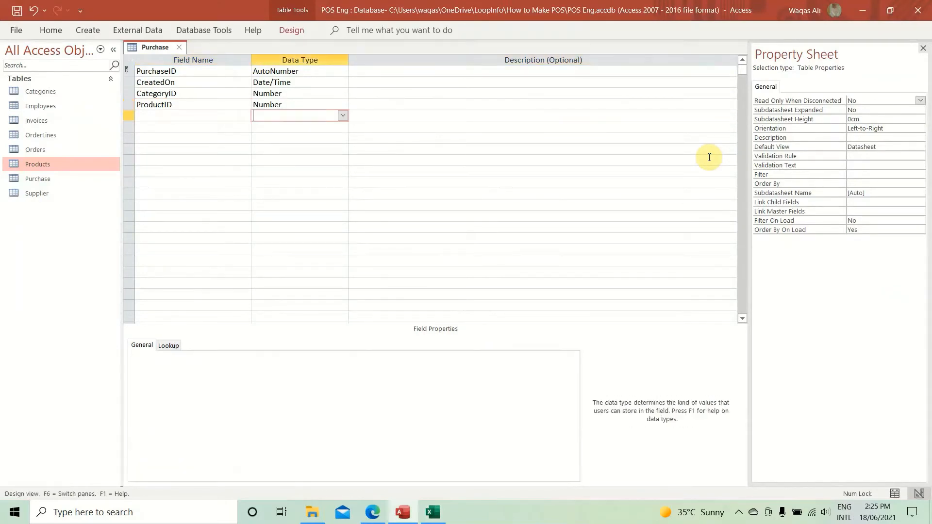
Step: Copy PurchasePrice from the Excel Purchase list and add it to the Purchase table as a Number field
key("alt+Tab")
key("Down")
key("ctrl+c")
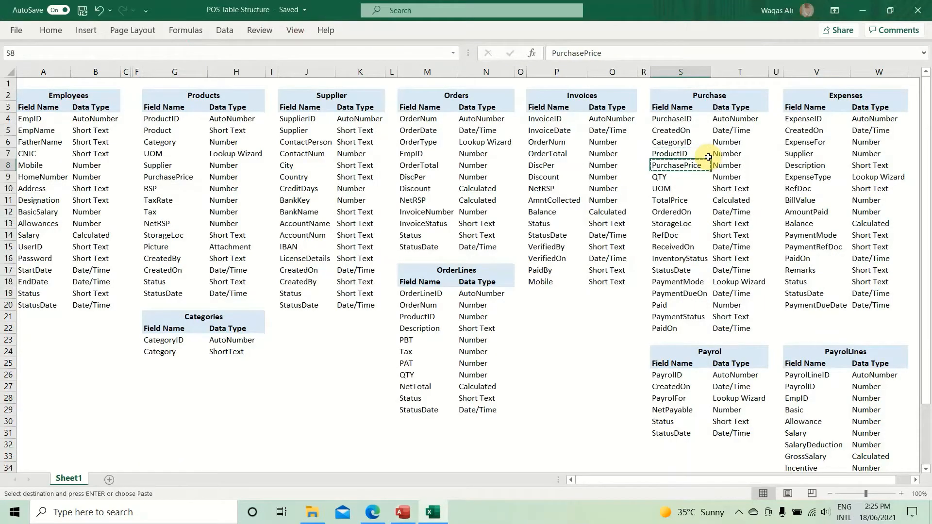
key("alt+Tab")
key("ctrl+v")
key("Tab")
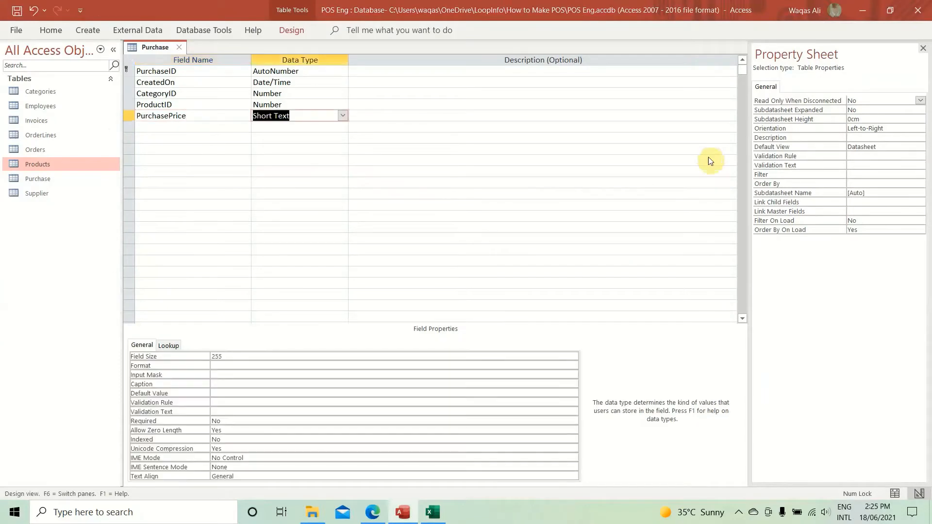
key("alt+Tab")
key("alt+Tab")
type("num")
key("Down")
key("Up")
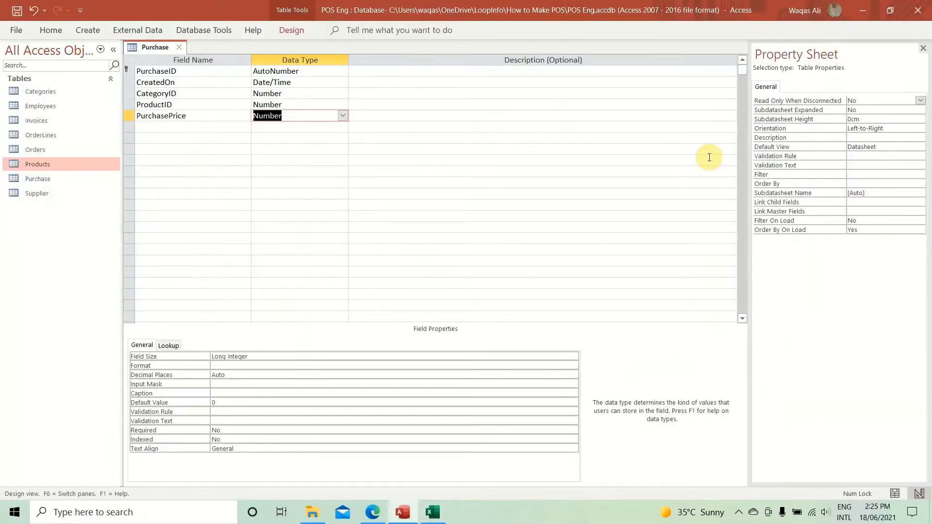
Step: Set the PurchasePrice field's size to Double and its format to Standard
left_click(250, 357)
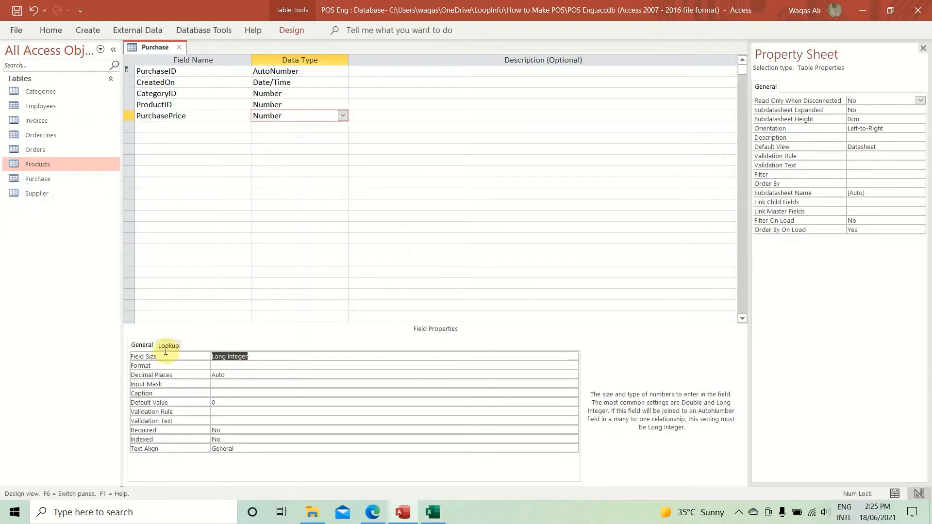
type("do")
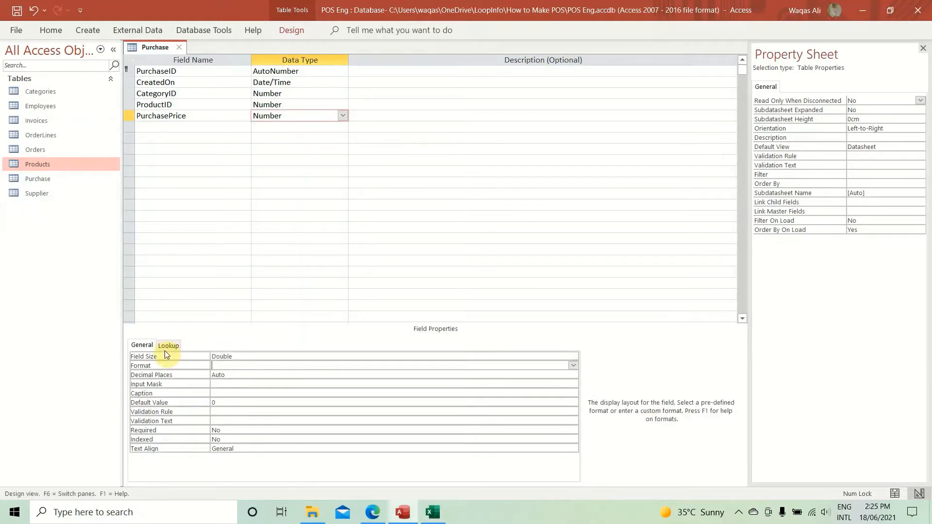
key("Down")
type("st")
key("Down")
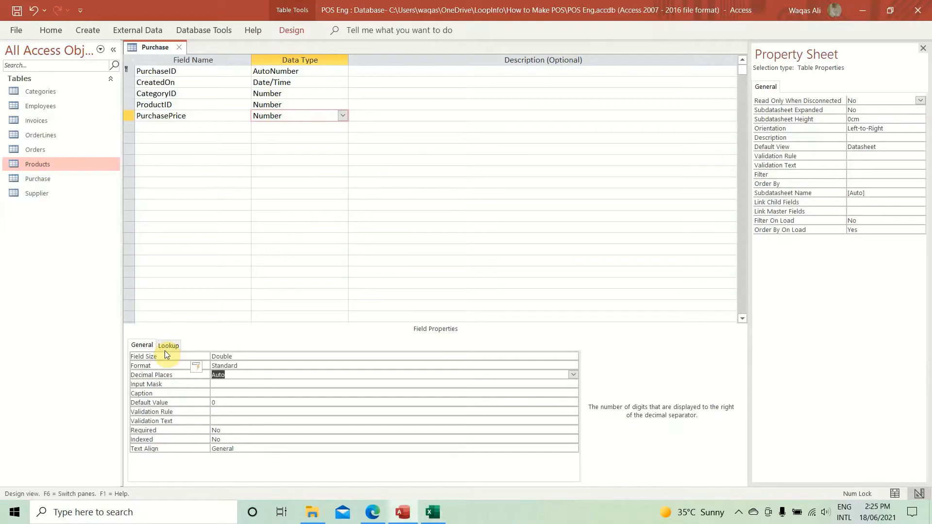
left_click(167, 127)
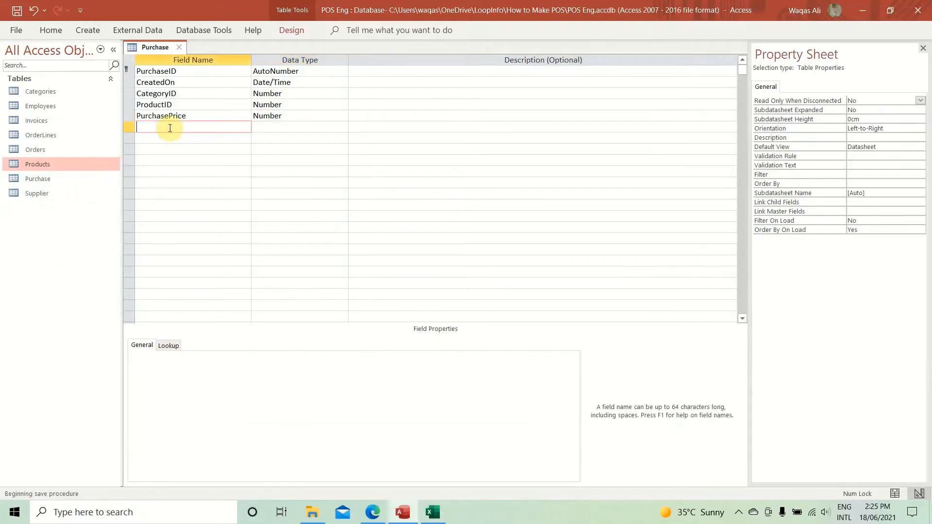
Step: Copy QTY from the Excel Purchase list and add it to the Purchase table as a Number field
key("alt+Tab")
key("Down")
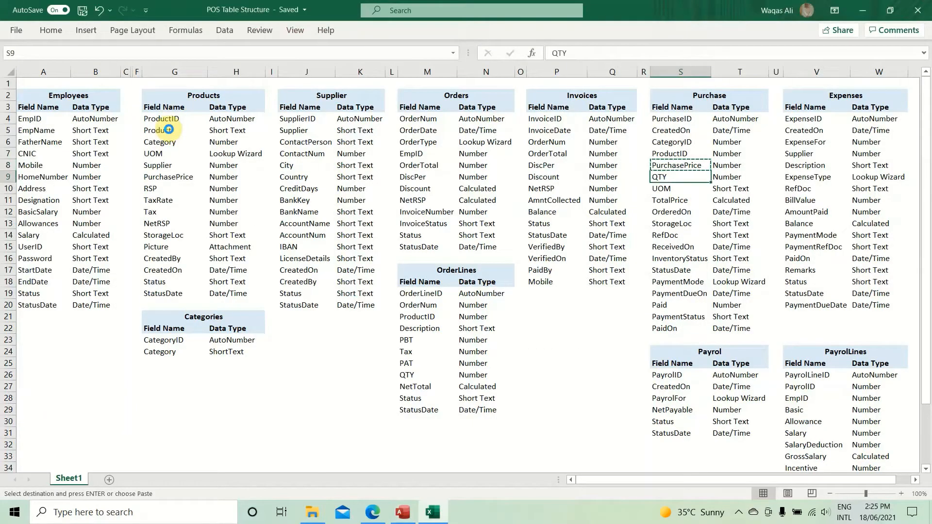
key("ctrl+c")
key("alt+Tab")
key("ctrl+v")
key("Tab")
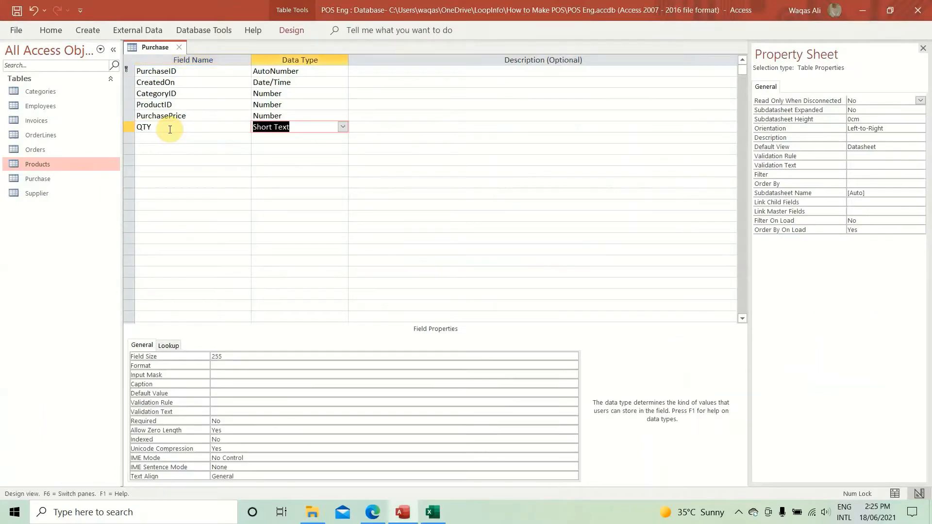
type("number")
key("Tab")
key("Left")
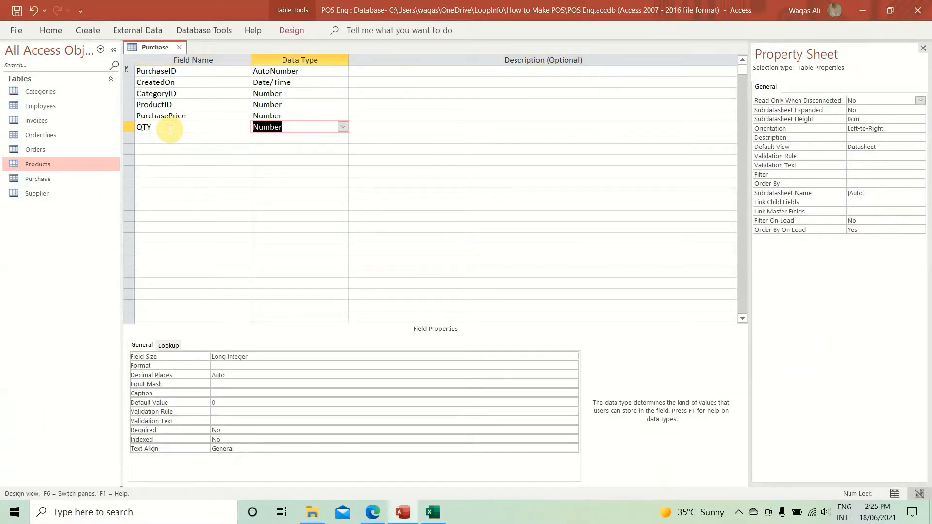
key("Left")
key("Down")
Step: Set the QTY field's size to Double
key("alt+Tab")
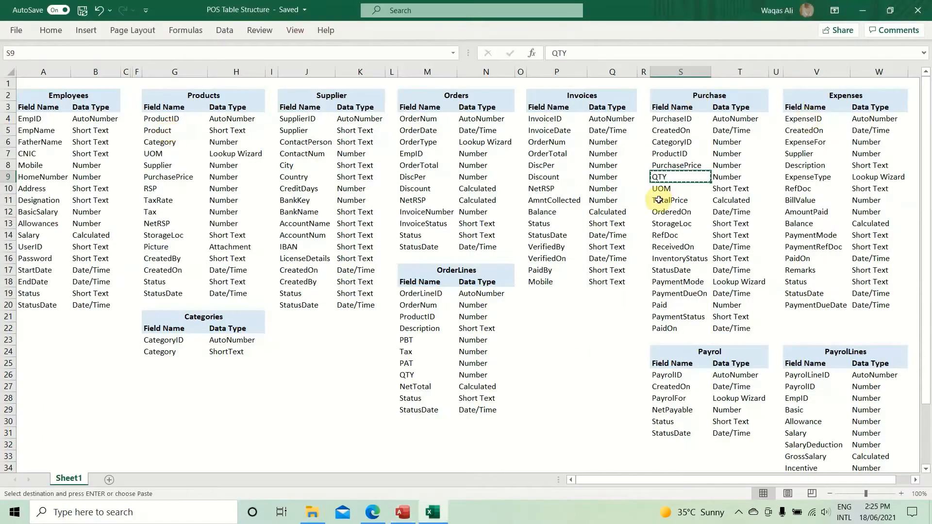
key("alt+Tab")
left_click(301, 126)
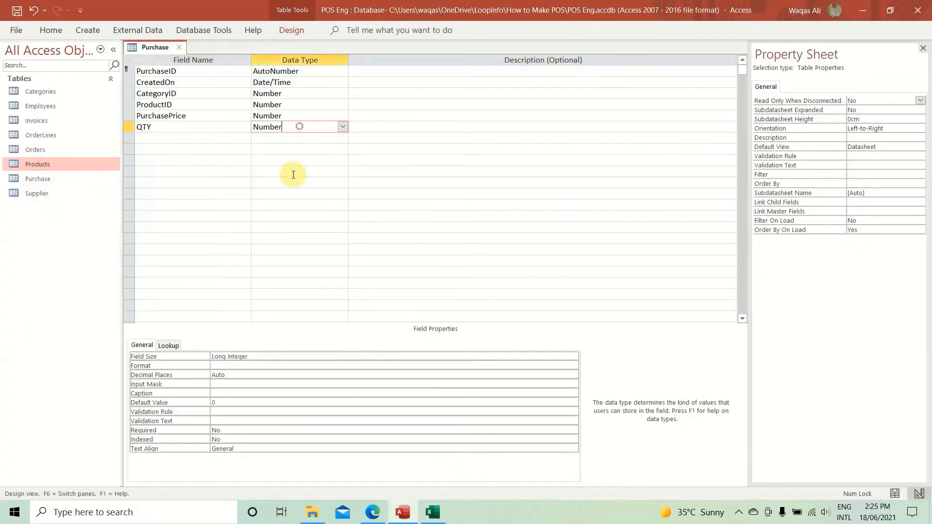
left_click(266, 356)
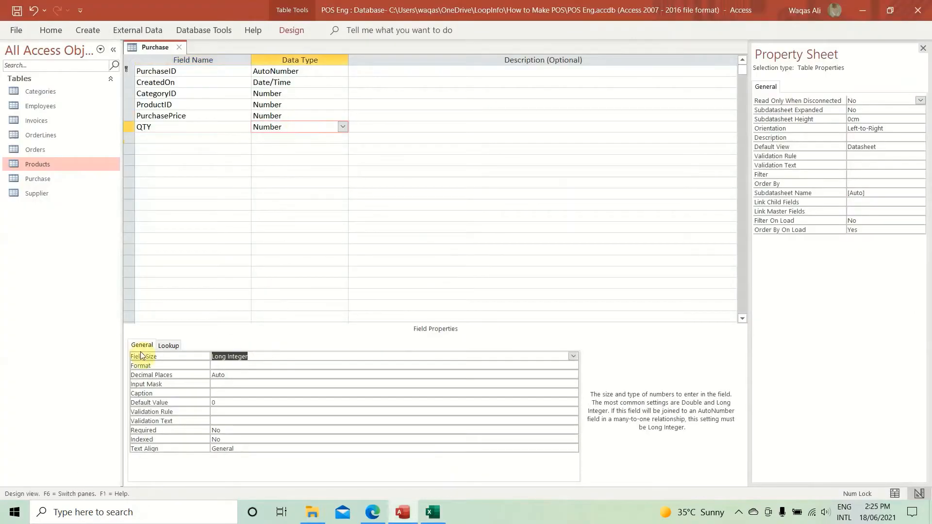
type("double")
key("Return")
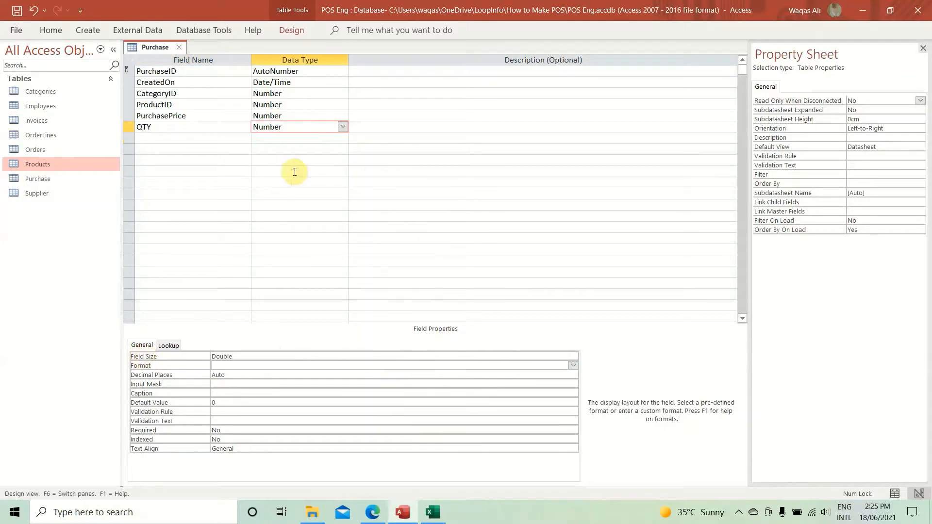
Step: Copy UOM from the Excel Purchase list into the Purchase table as a Short Text field with size 10
left_click(200, 141)
key("alt+Tab")
key("Down")
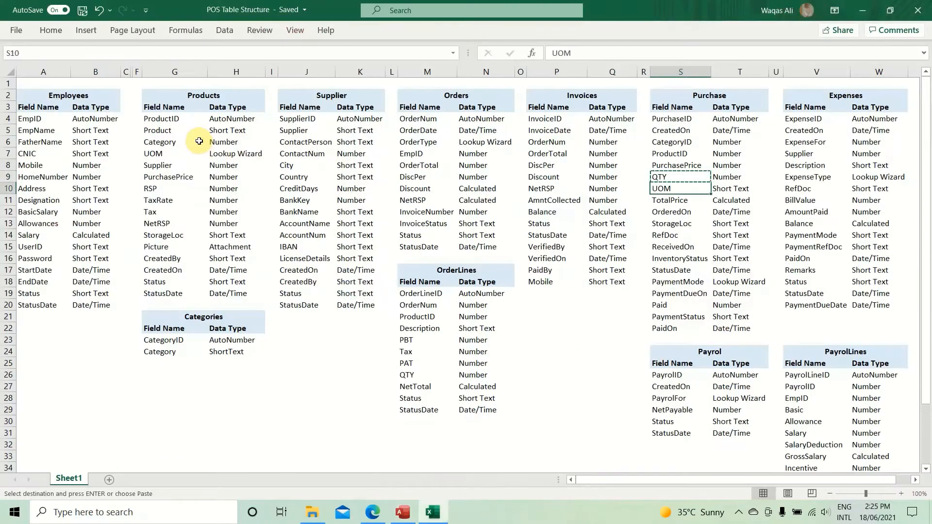
key("ctrl+c")
key("alt+Tab")
key("ctrl+v")
key("Tab")
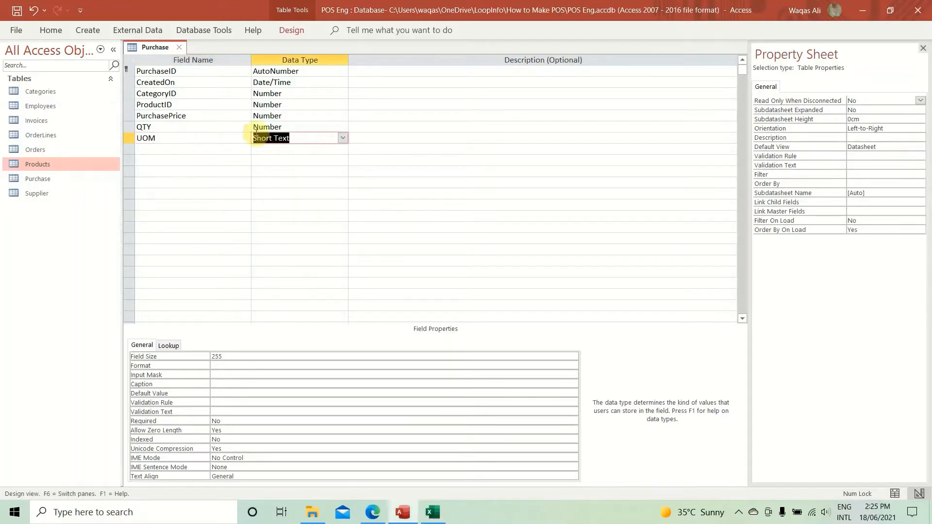
left_click(238, 356)
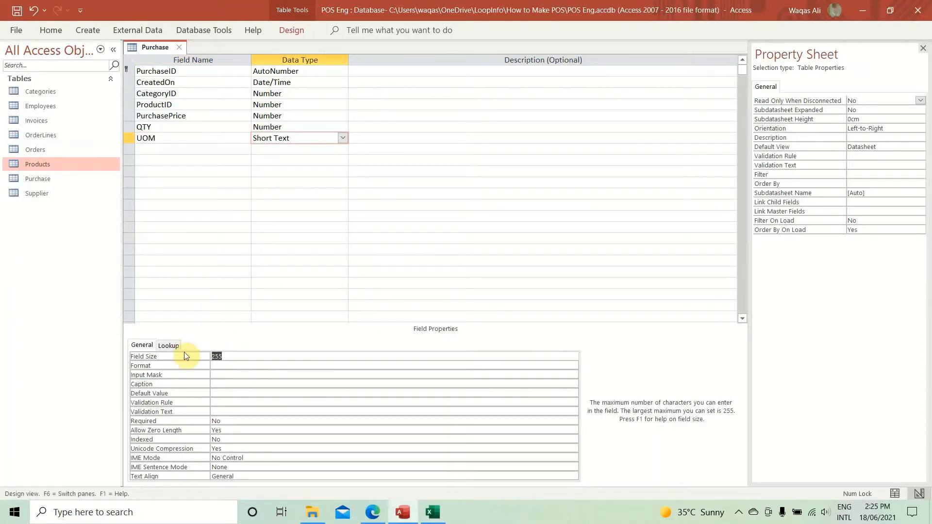
type("10")
key("Return")
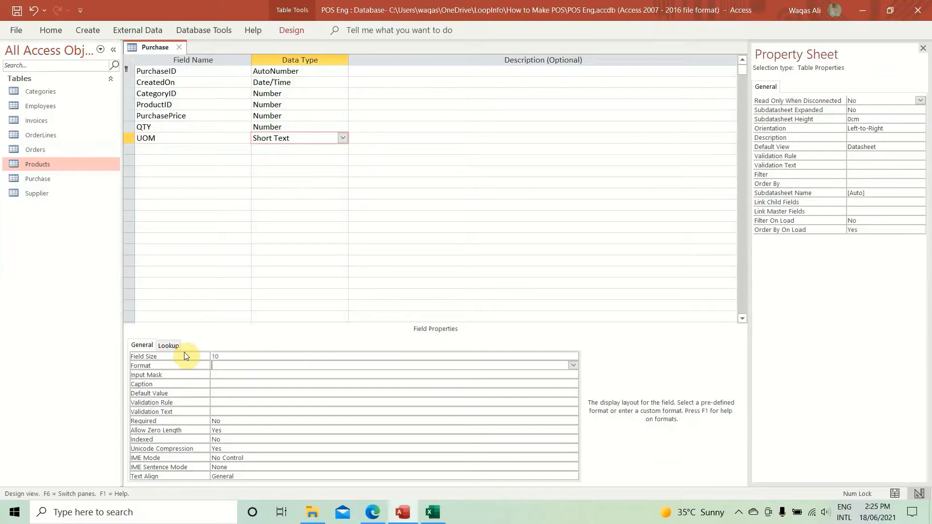
Step: Copy TotalPrice from the Excel Purchase list and add it to the Purchase table as a Calculated field
left_click(199, 149)
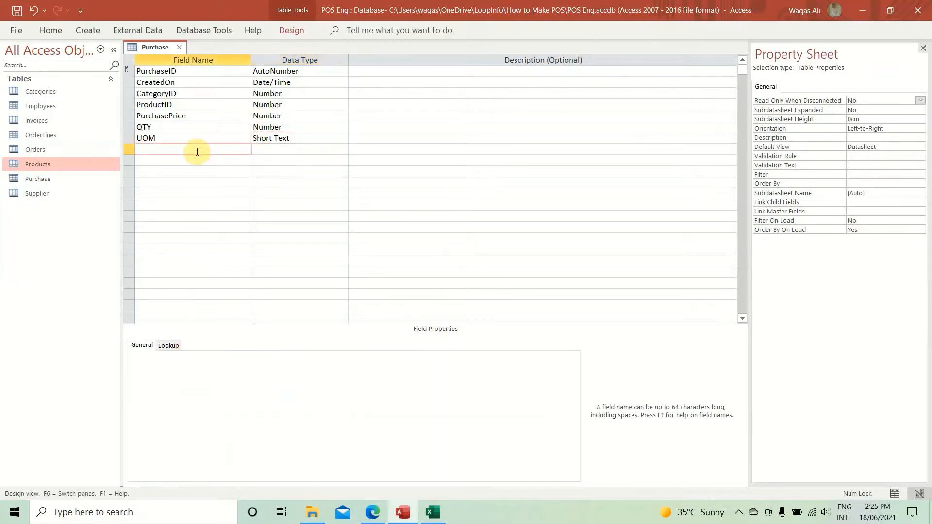
key("alt+Tab")
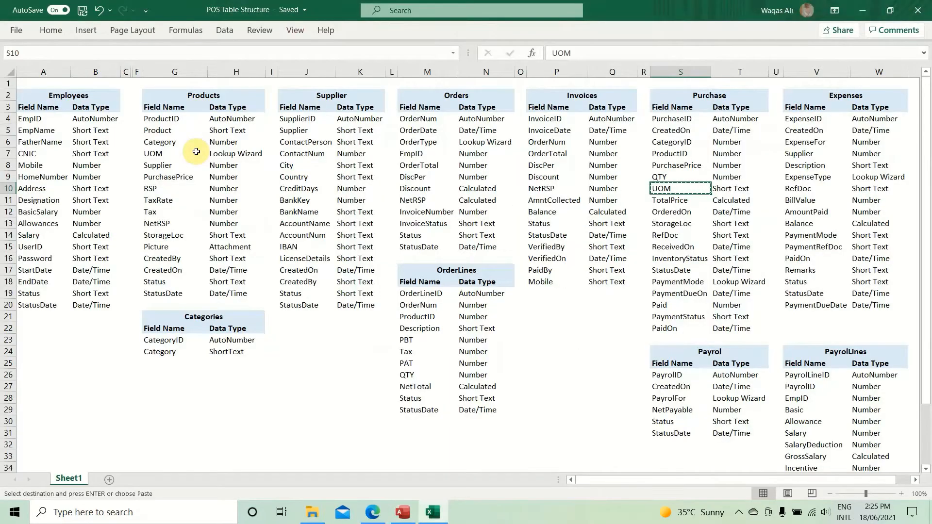
key("Down")
key("ctrl+c")
key("alt+Tab")
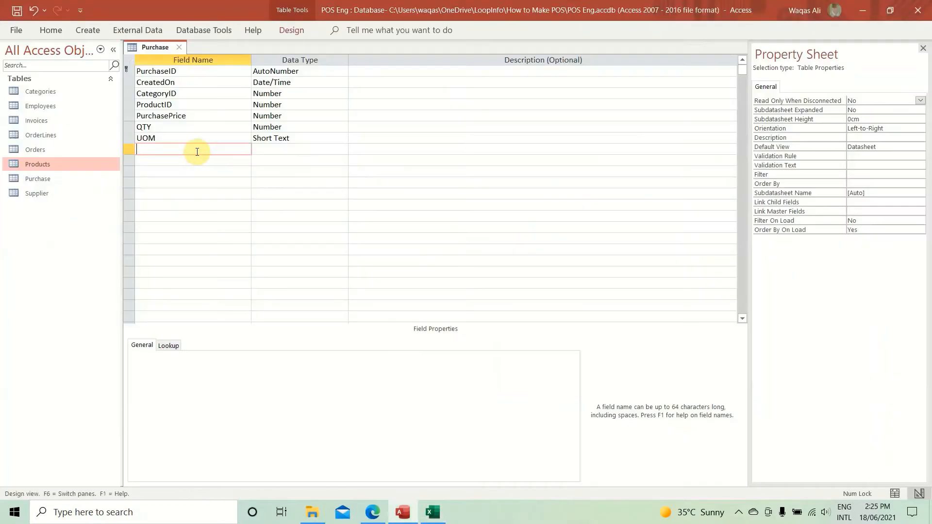
key("ctrl+v")
key("Tab")
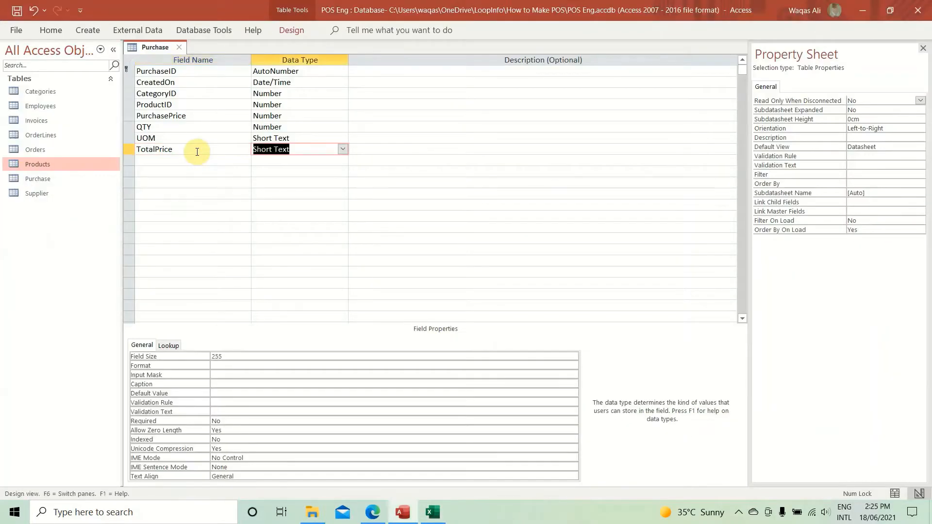
type("cal")
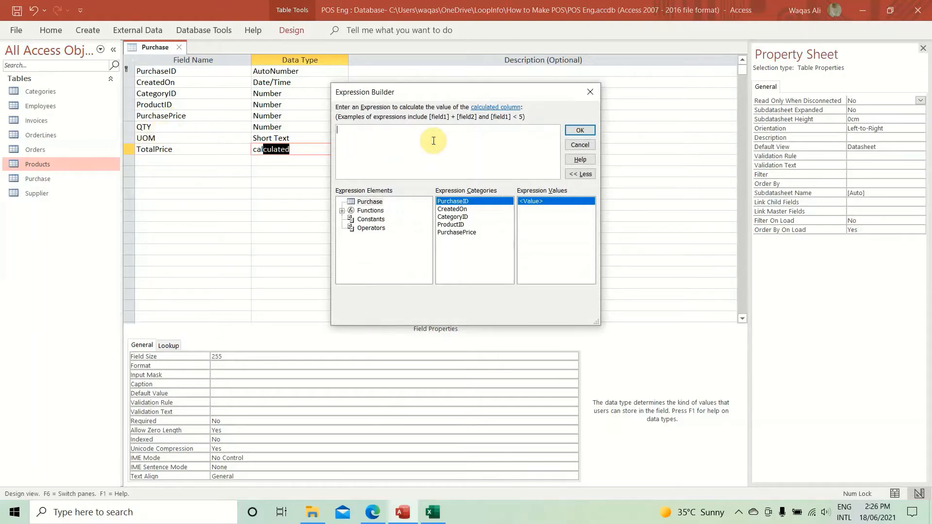
Step: Define the TotalPrice expression as [PurchasePrice]*[QTY]
type("Pu")
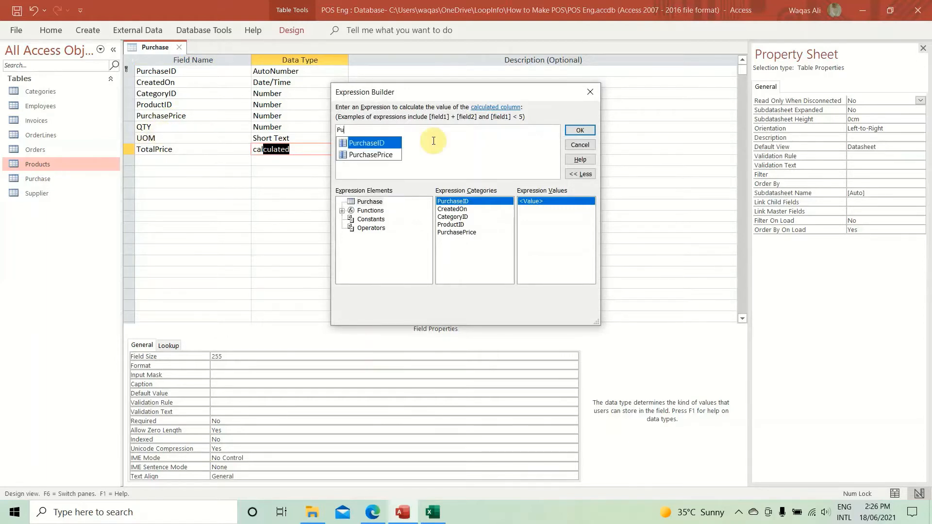
key("Down")
key("Tab")
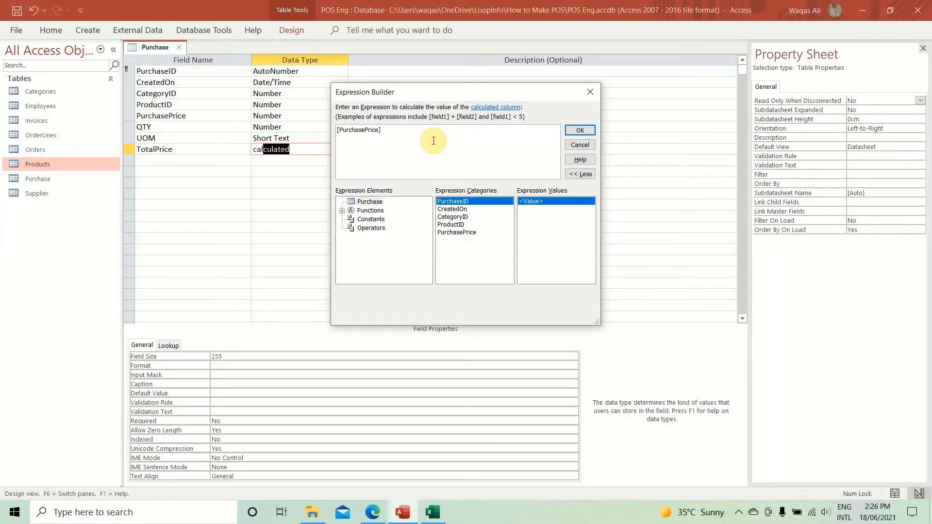
type("*")
type("QTy")
type("Y")
left_click(584, 130)
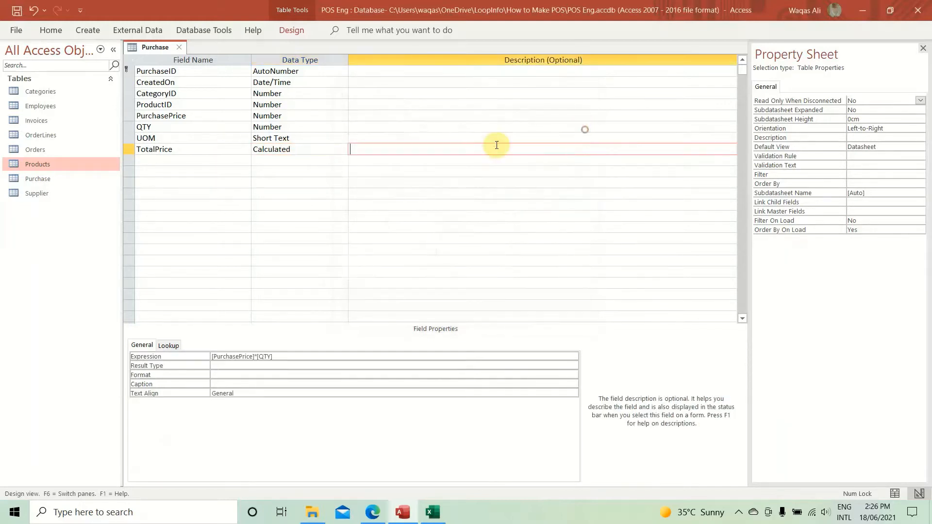
Step: Set the TotalPrice field's result type to Double and its format to Standard
left_click(298, 147)
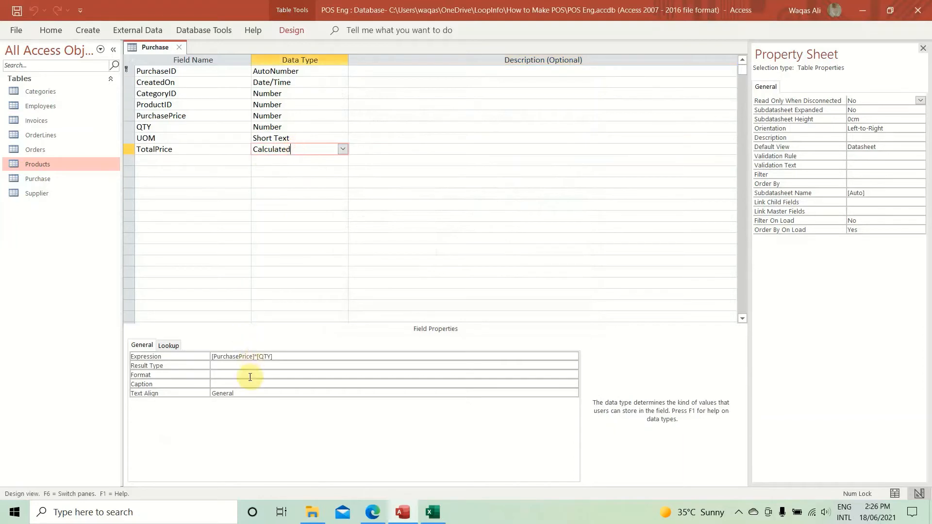
left_click(239, 365)
type("=")
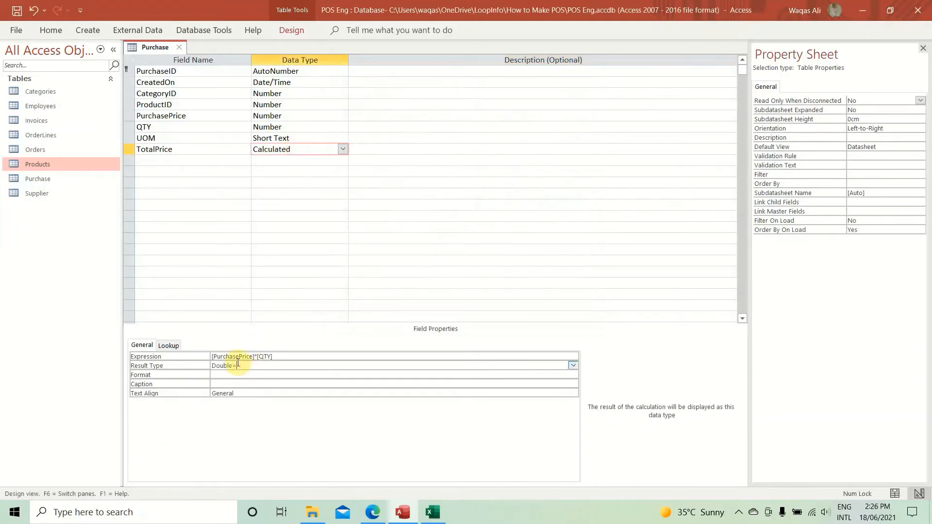
key("Return")
type("Standard")
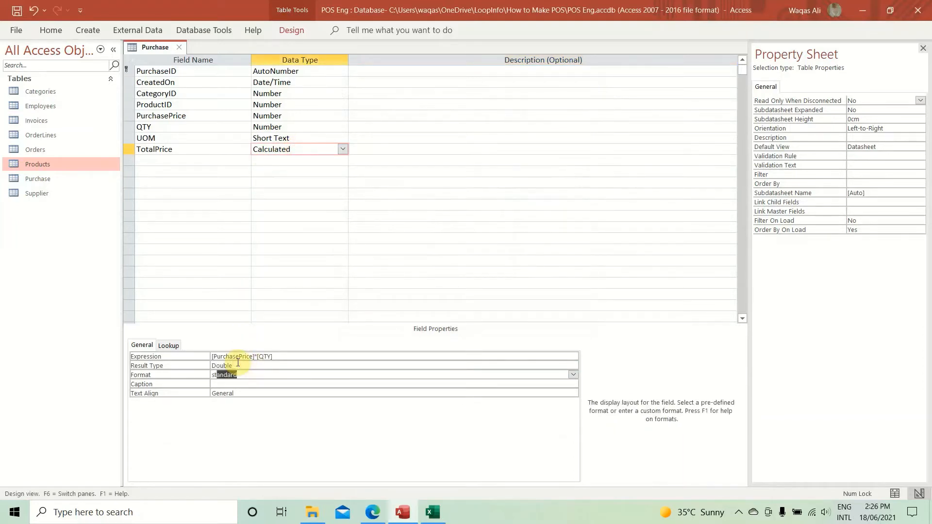
key("Return")
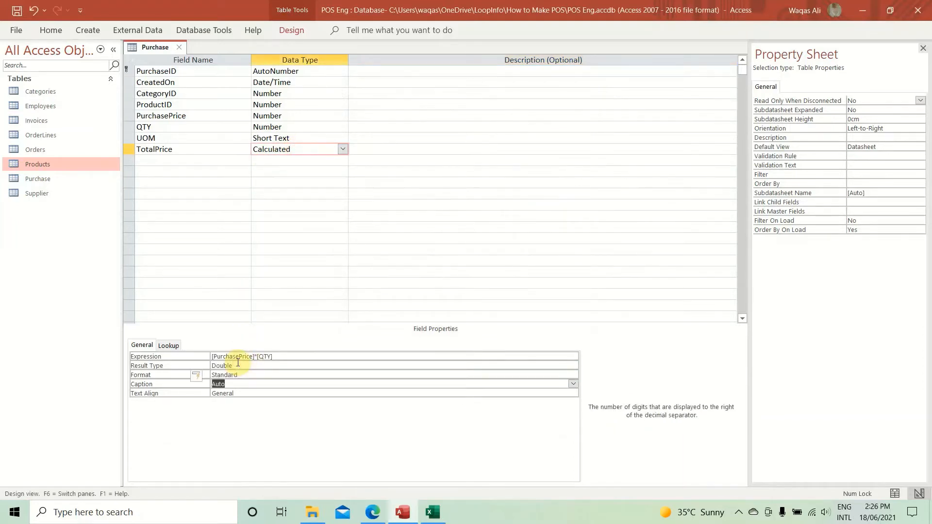
Step: Copy OrderedOn from the Excel Purchase list and add it to the Purchase table as a Date/Time field
left_click(204, 159)
key("alt+Tab")
key("Down")
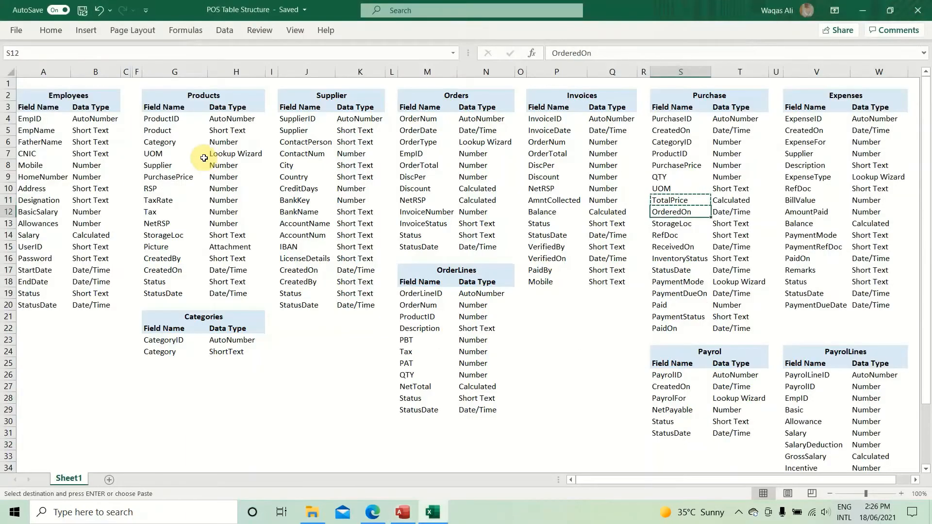
key("ctrl+c")
key("alt+Tab")
key("ctrl+v")
key("Tab")
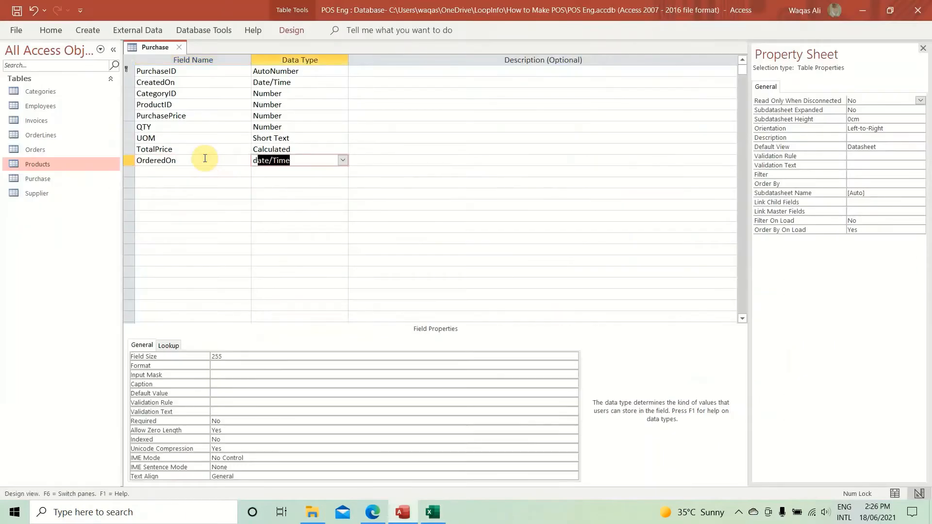
type("d")
key("Tab")
Step: Copy StorageLoc from the Excel Purchase list into the Purchase table as a Short Text field with size 50
key("shift+Tab")
key("shift+Tab")
key("Down")
key("alt+Tab")
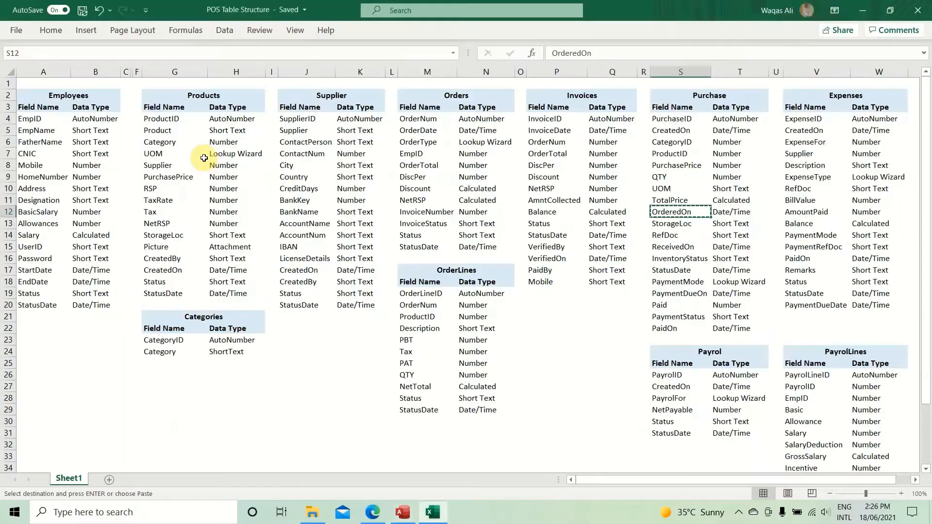
key("Down")
key("ctrl+c")
key("alt+Tab")
key("ctrl+v")
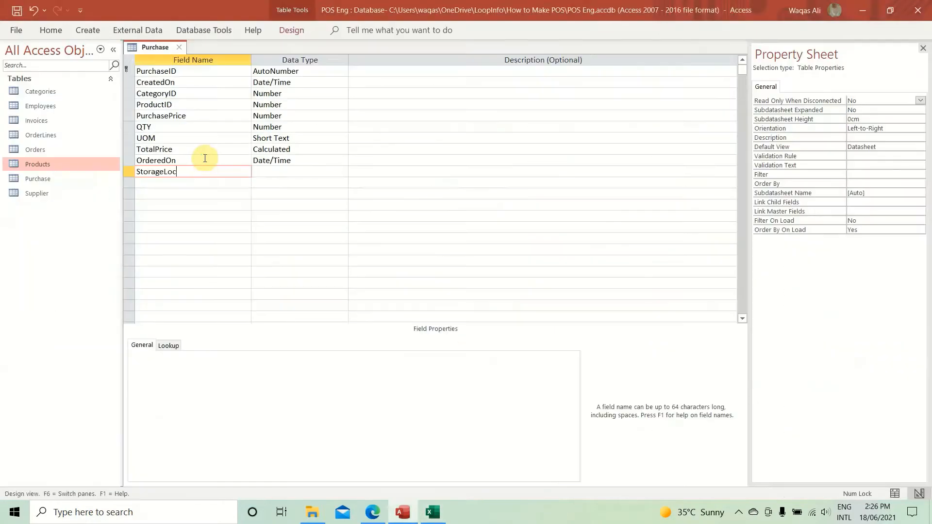
key("Tab")
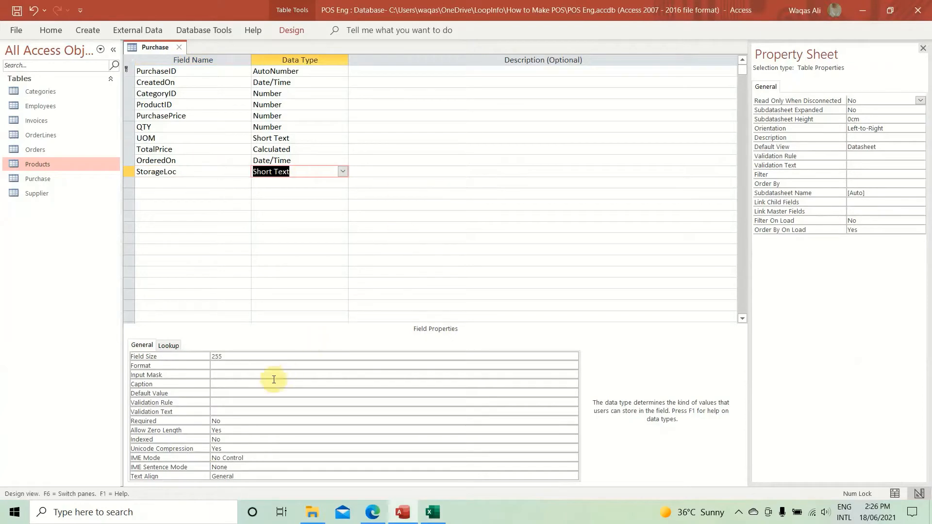
left_click_drag(261, 355, 144, 351)
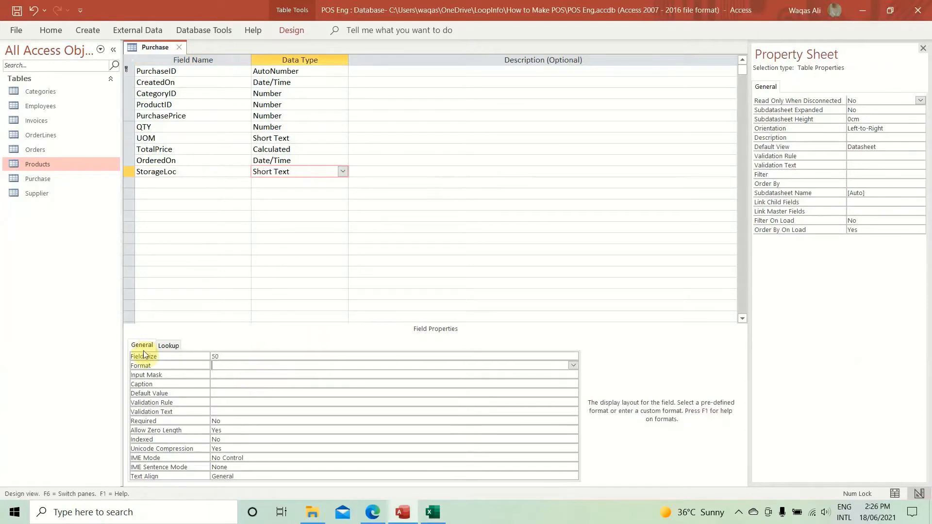
Step: Copy RefDoc from the Excel Purchase list into the Purchase table as a Short Text field, checking its planned data type in Excel
left_click(186, 178)
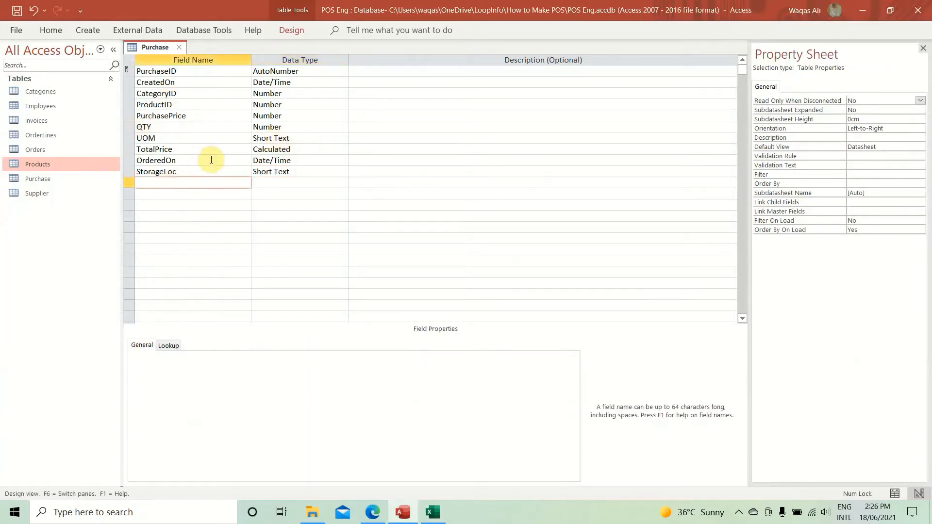
key("alt+Tab")
key("Down")
key("ctrl+c")
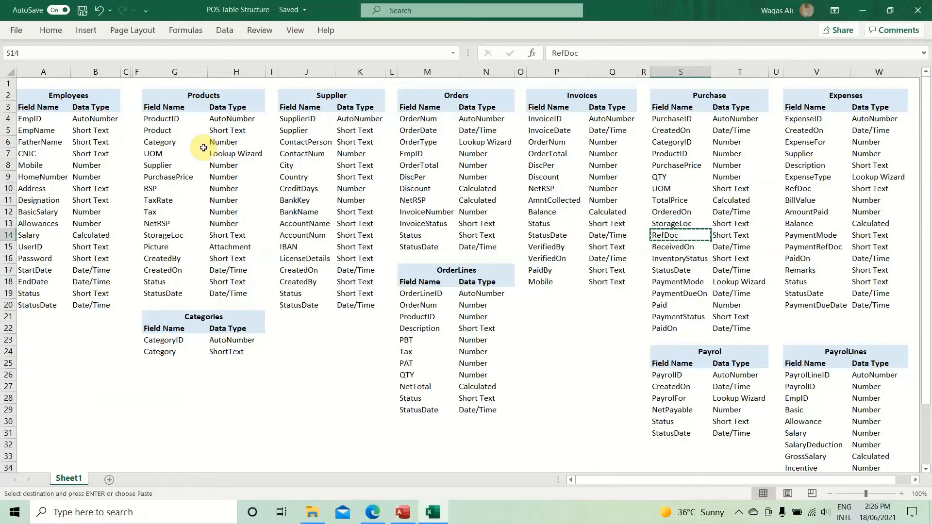
key("alt+Tab")
key("ctrl+v")
key("Tab")
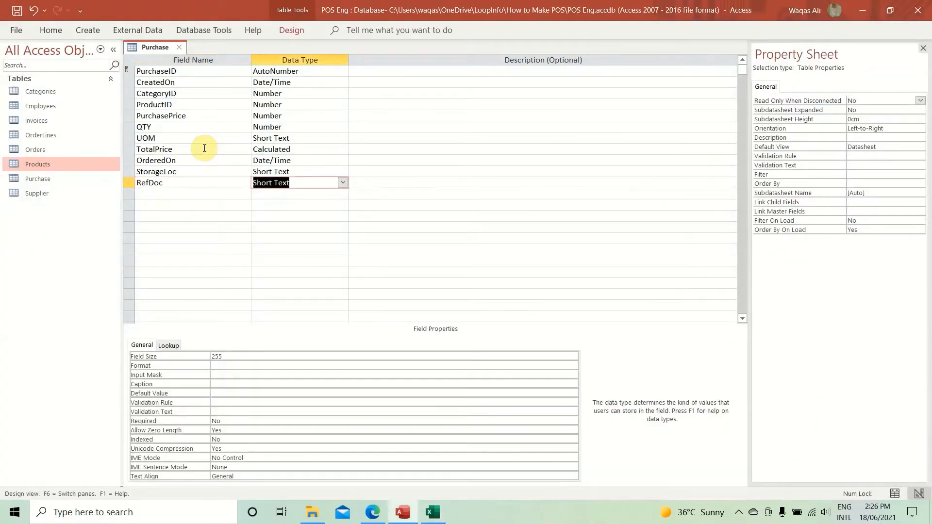
key("alt+Tab")
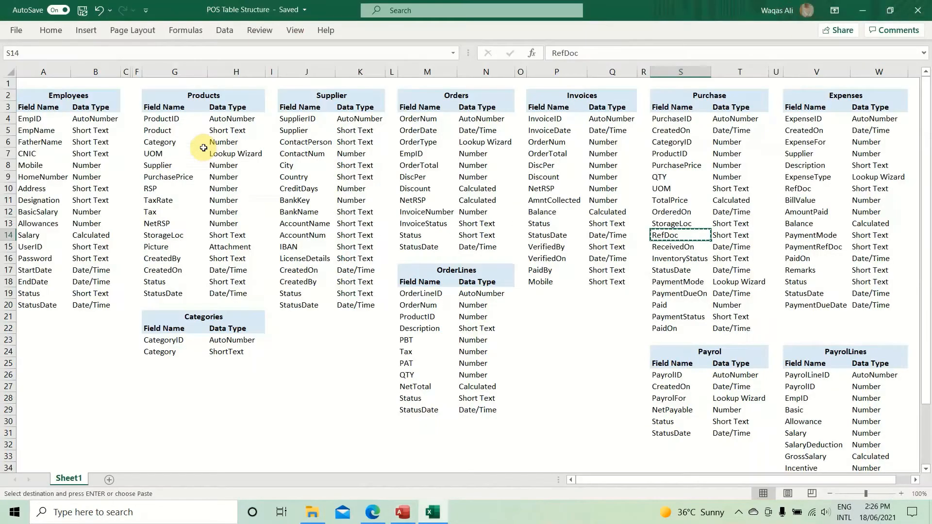
key("Right")
key("ctrl+c")
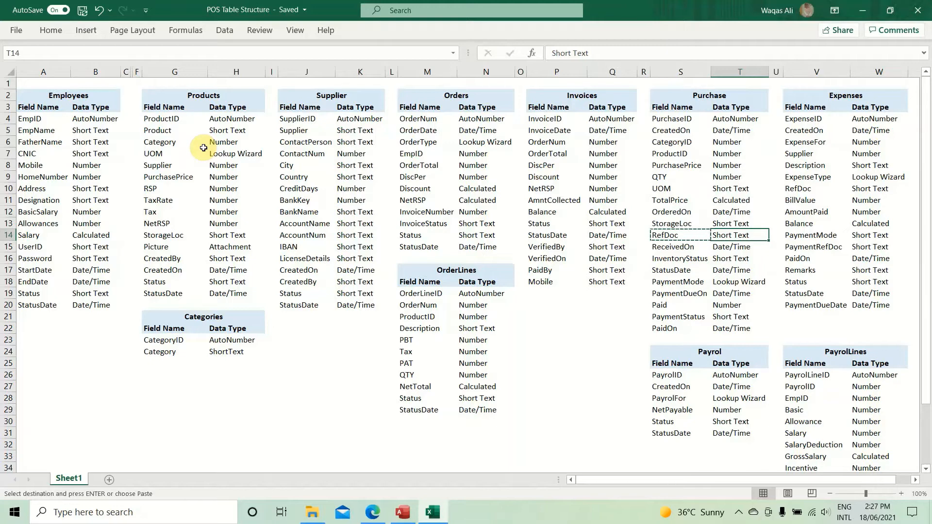
key("alt+Tab")
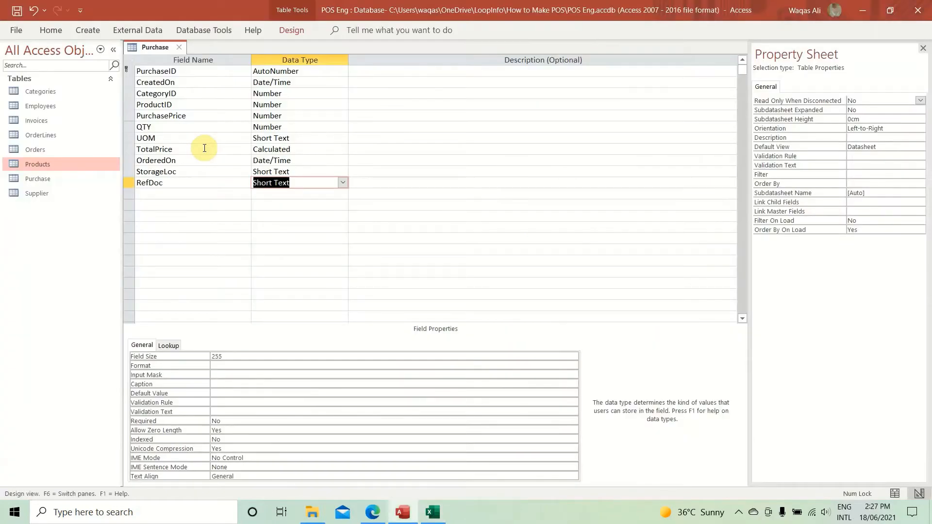
Step: Set the RefDoc field's size to 50
left_click(233, 355)
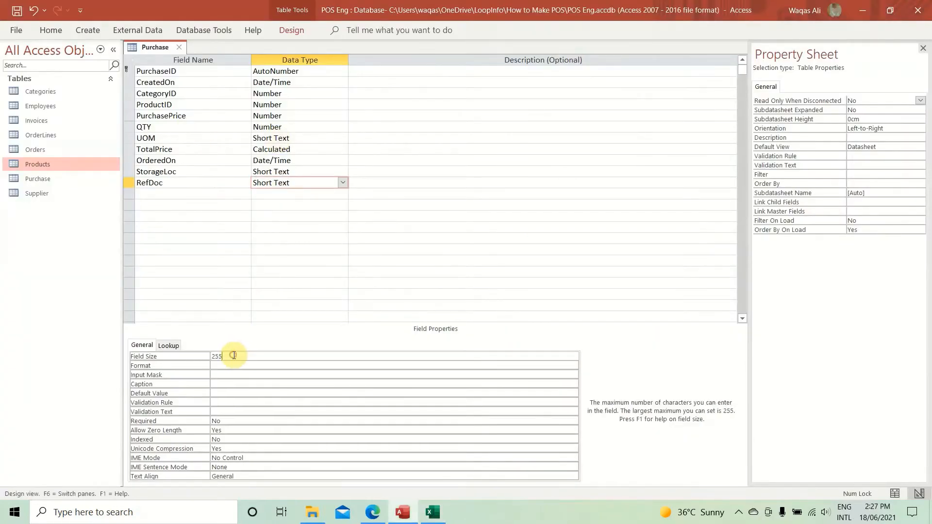
left_click_drag(234, 355, 192, 353)
type("50")
key("Return")
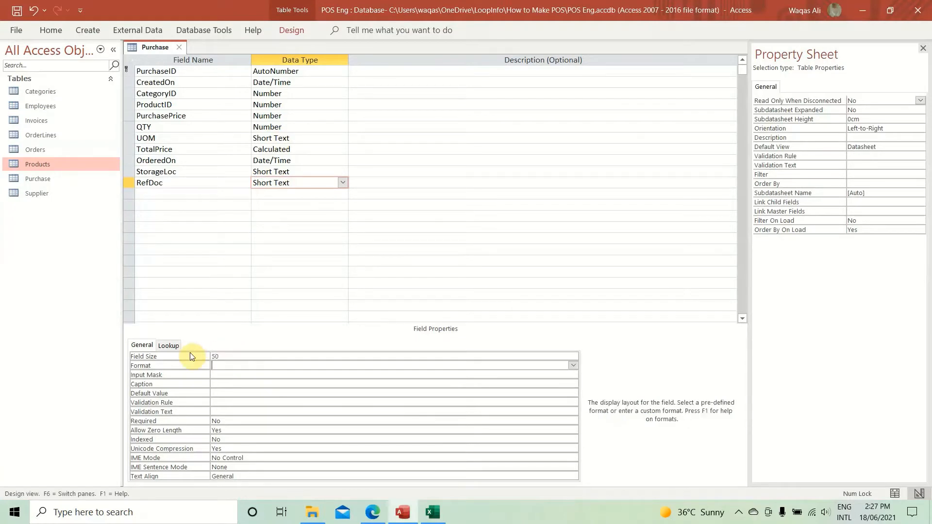
left_click(202, 194)
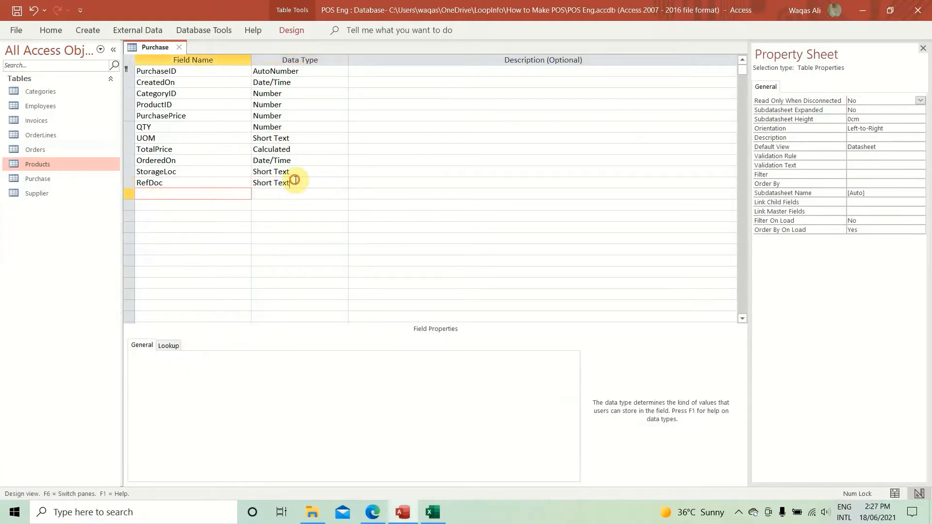
left_click(294, 181)
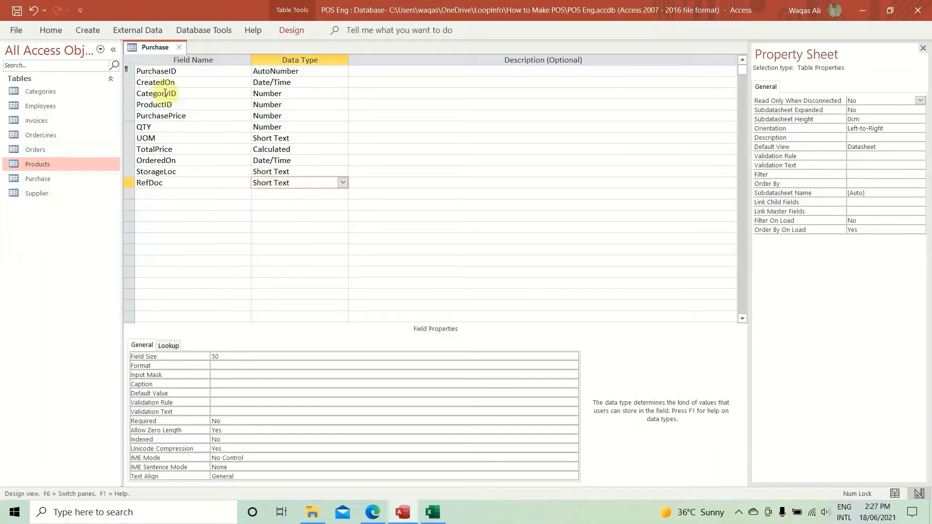
Step: Copy ReceivedOn from the Excel Purchase list and add it to the Purchase table as a Date/Time field
left_click(178, 193)
key("alt+Tab")
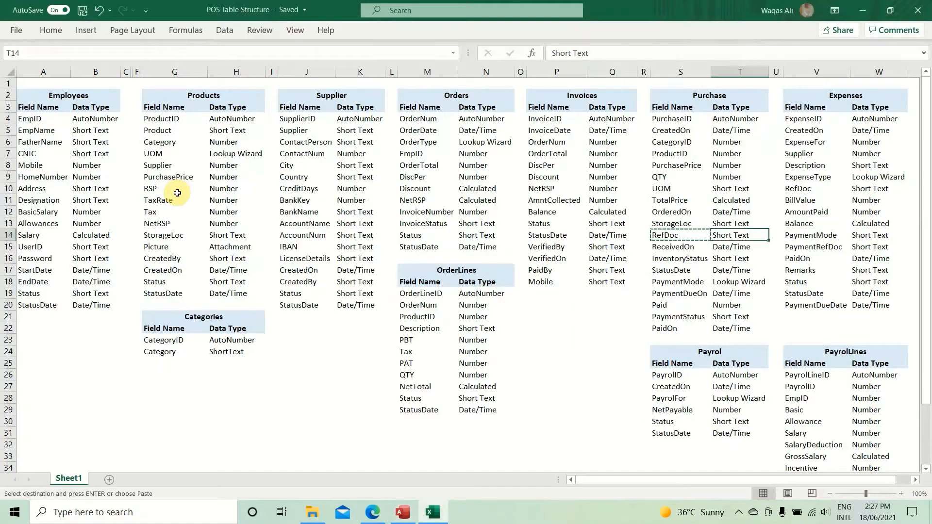
key("Down")
key("Left")
key("ctrl+c")
key("alt+Tab")
key("ctrl+v")
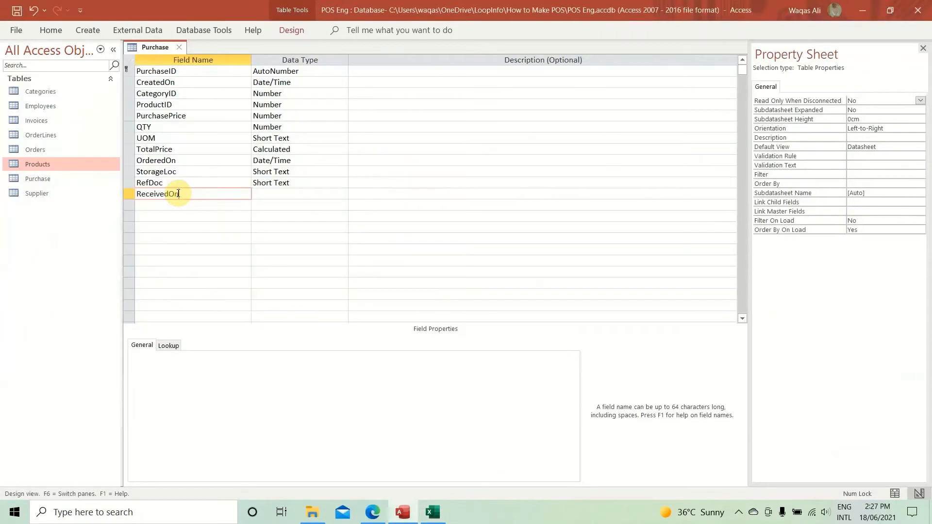
key("Tab")
type("d")
key("Tab")
key("shift+Tab")
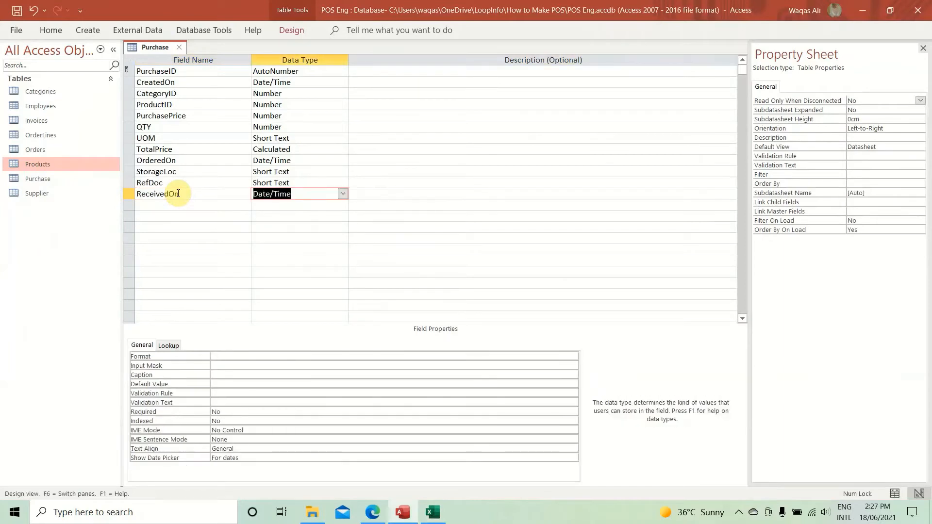
Step: Copy InventoryStatus from the Excel Purchase list into the Purchase table as a Short Text field
key("Down")
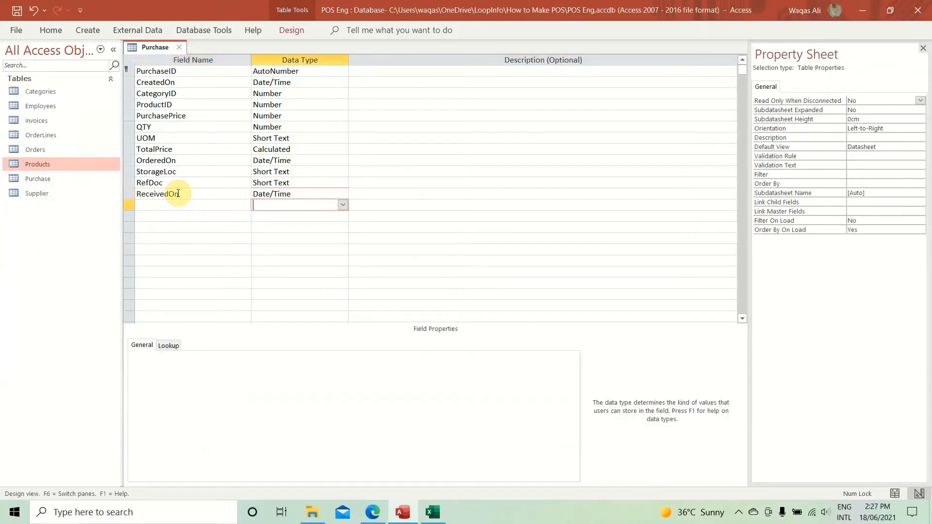
key("shift+Tab")
key("alt+Tab")
key("Down")
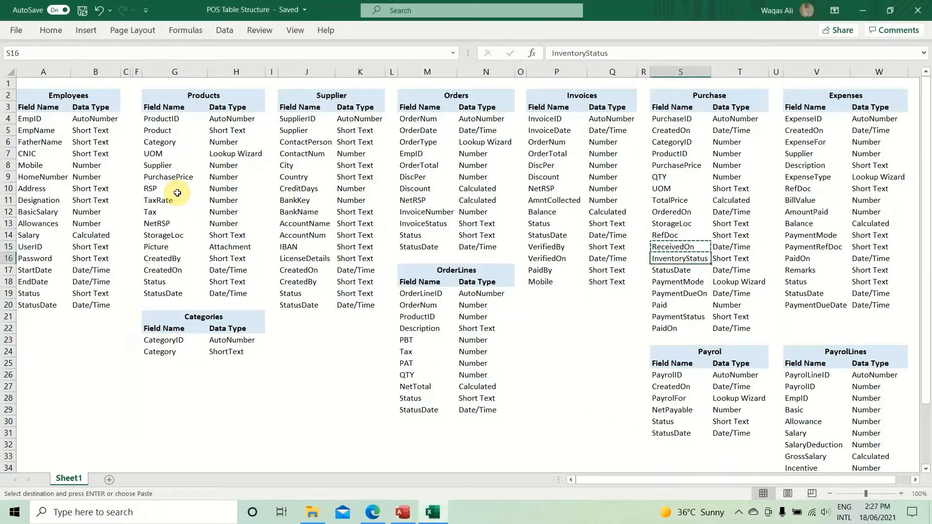
key("ctrl+c")
key("alt+Tab")
key("ctrl+v")
key("Tab")
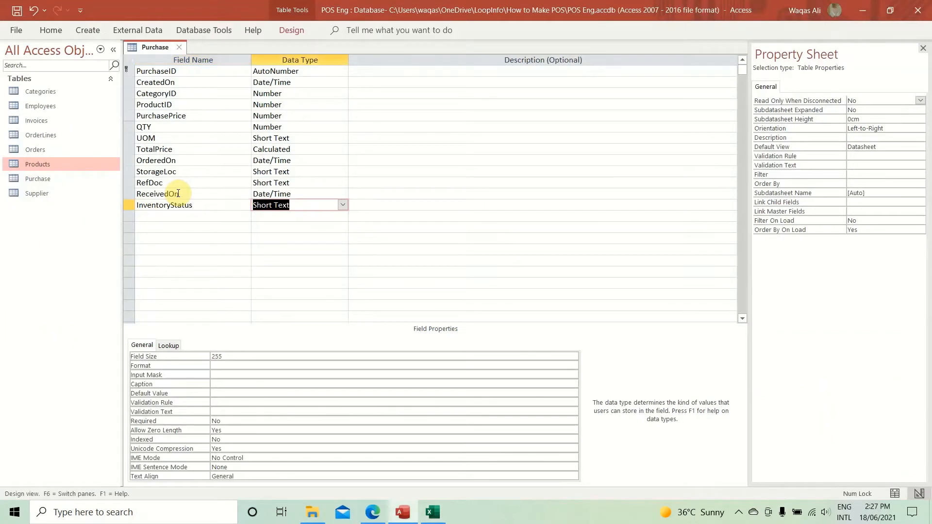
Step: Set the InventoryStatus field's size to 30
left_click(252, 358)
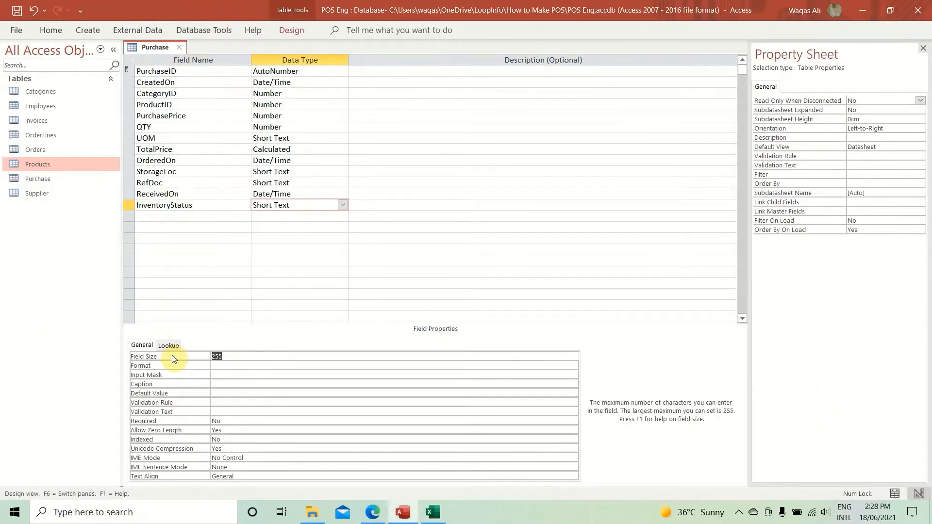
type("30")
key("Return")
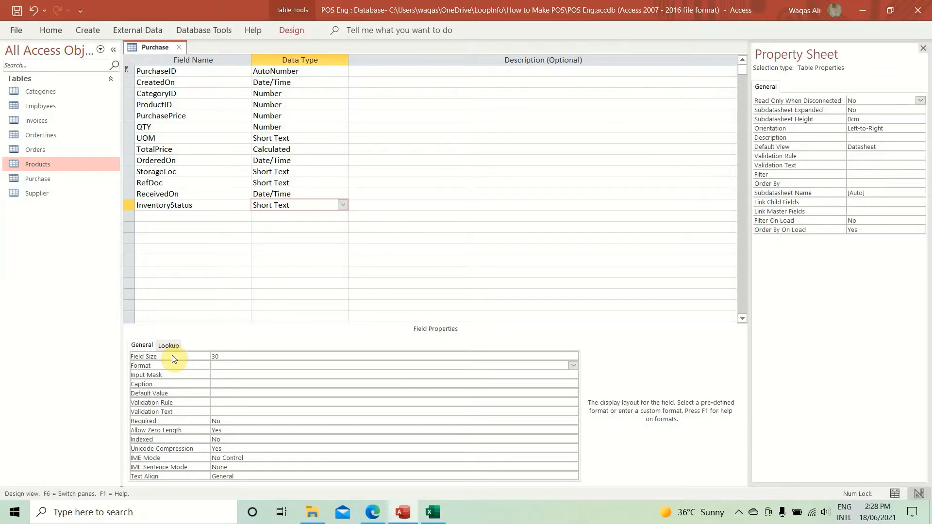
left_click(272, 205)
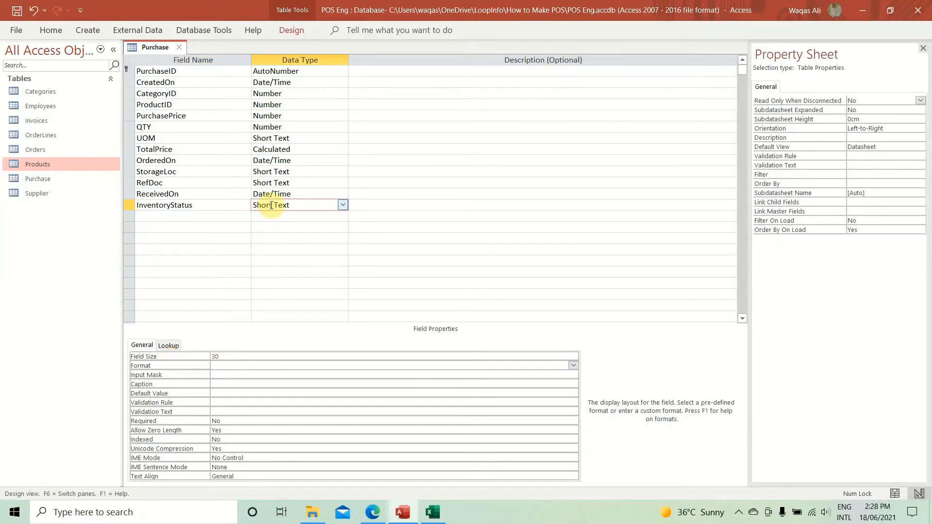
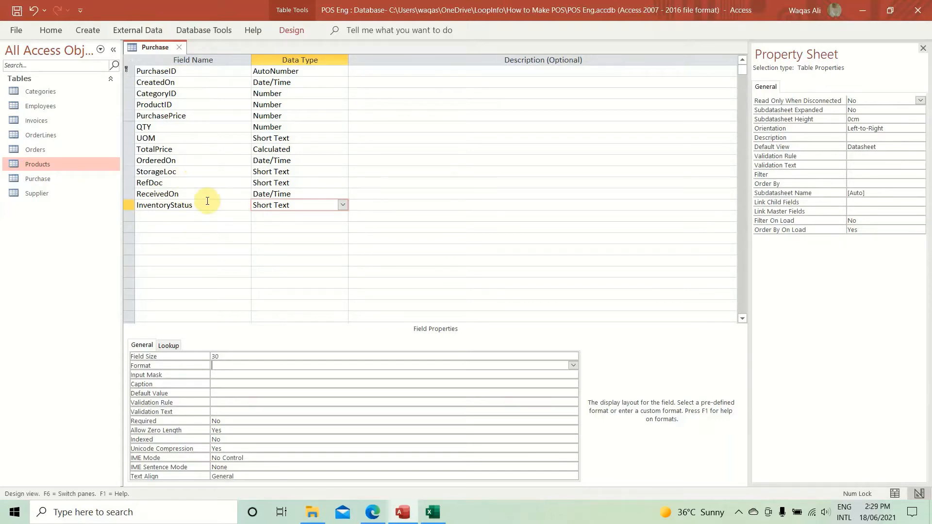
Step: Copy StatusDate from the Excel Purchase list and add it to the Purchase table as a Date/Time field
left_click(209, 218)
key("alt+Tab")
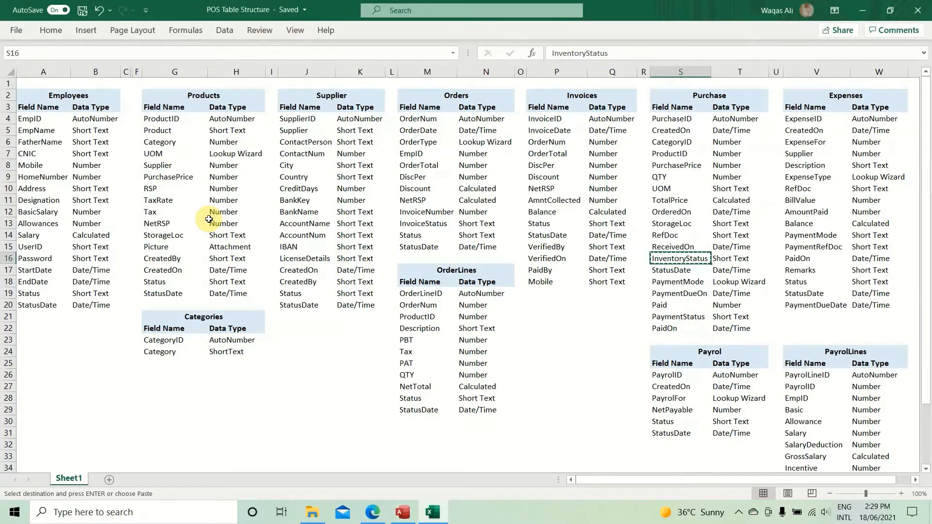
key("Down")
key("ctrl+c")
key("alt+Tab")
key("ctrl+v")
key("Tab")
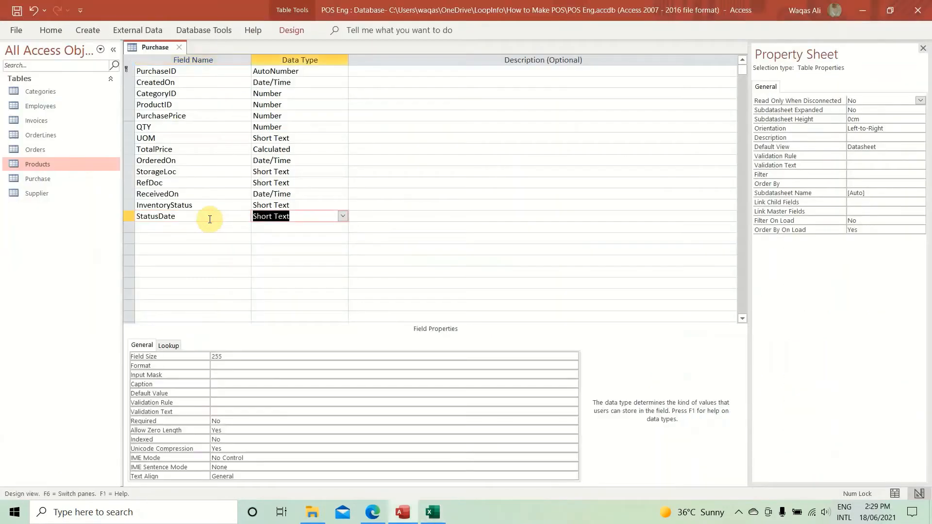
type("da")
key("Tab")
key("Tab")
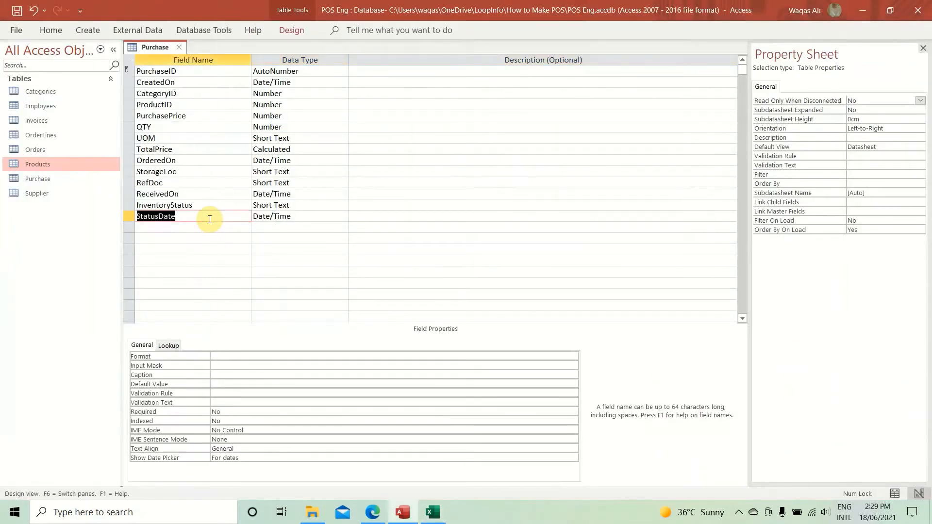
Step: Copy PaymentMode from the Excel Purchase list into the Purchase table and choose Lookup Wizard as its data type
key("alt+Tab")
key("Down")
key("ctrl+c")
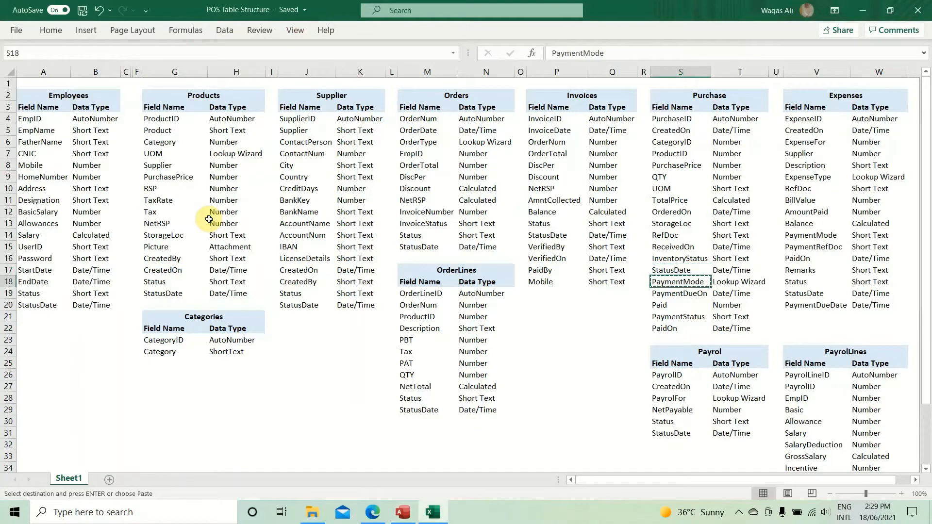
key("alt+Tab")
key("ctrl+v")
key("Tab")
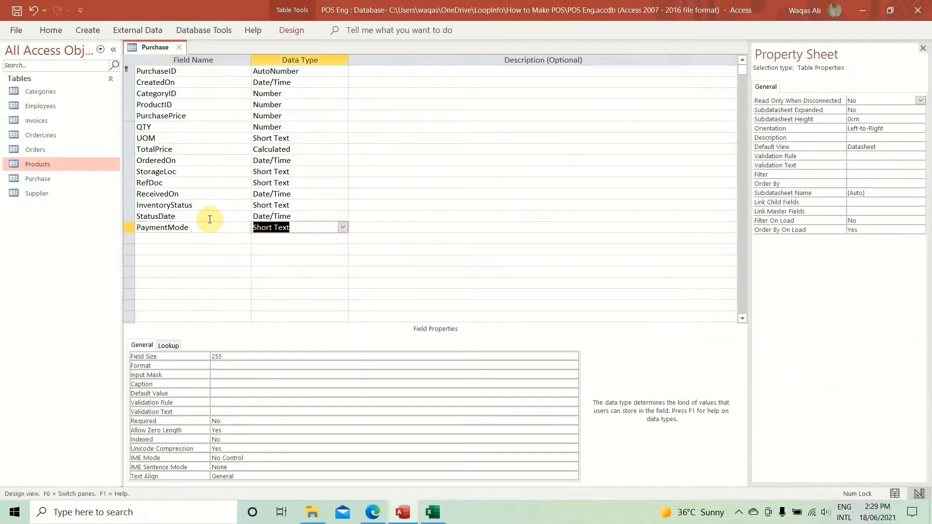
key("alt+Tab")
key("alt+Tab")
type("loo")
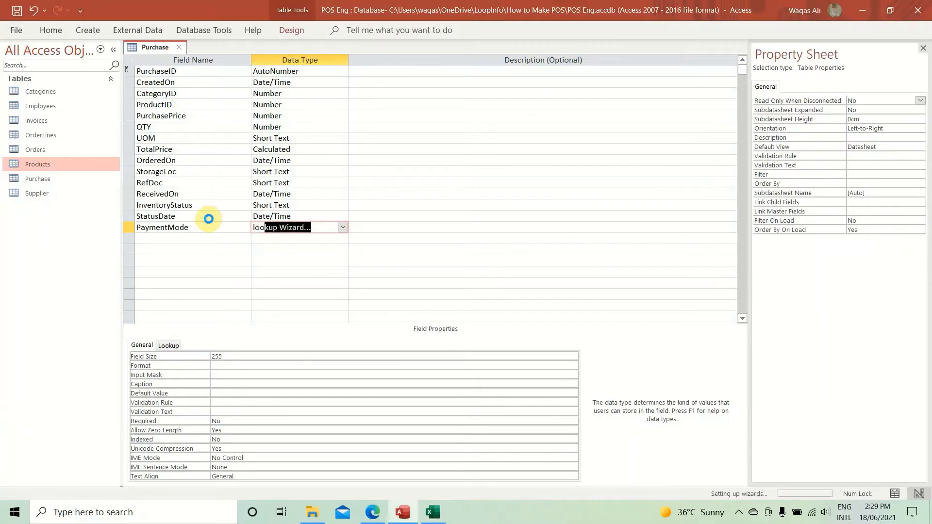
key("Tab")
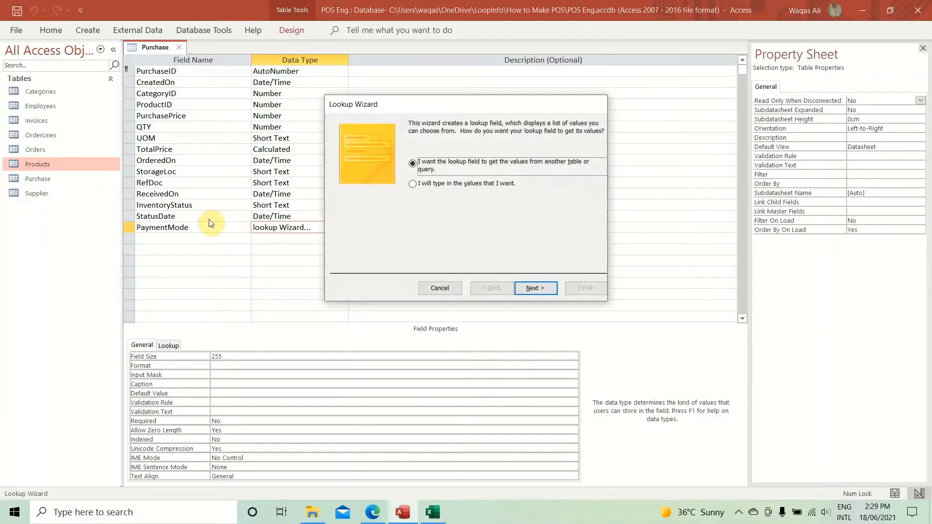
Step: Give the PaymentMode lookup a self-entered value list of Cash and Credit, and finish the wizard with the PaymentMode label
key("Down")
key("Return")
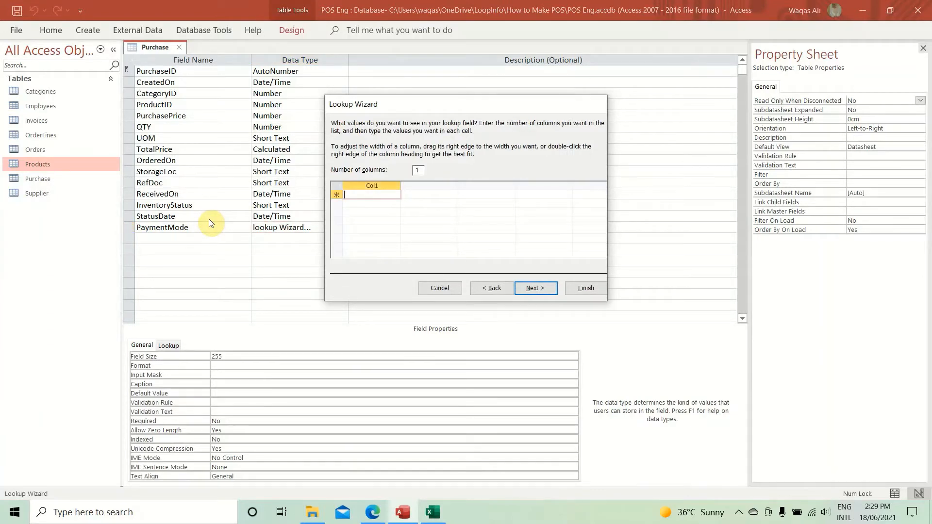
type("Cash")
key("Down")
type("Cr")
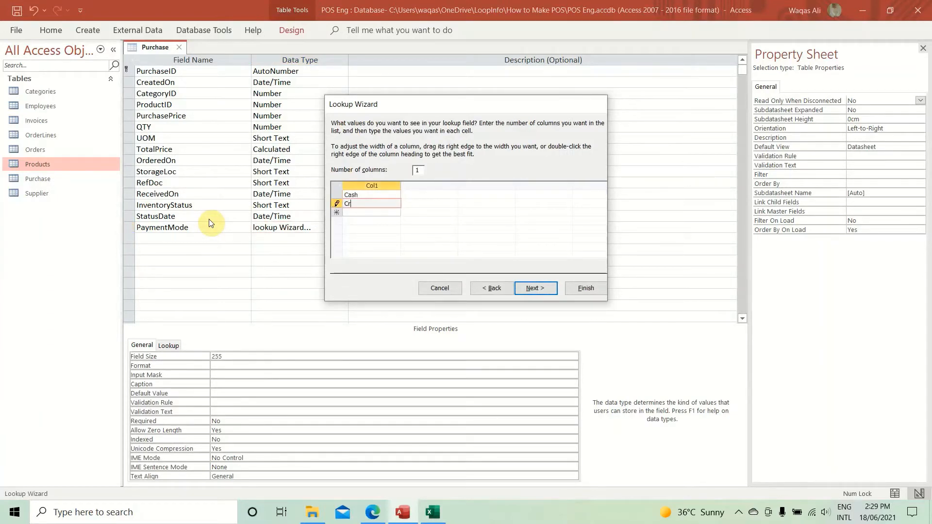
type("edit")
left_click(544, 287)
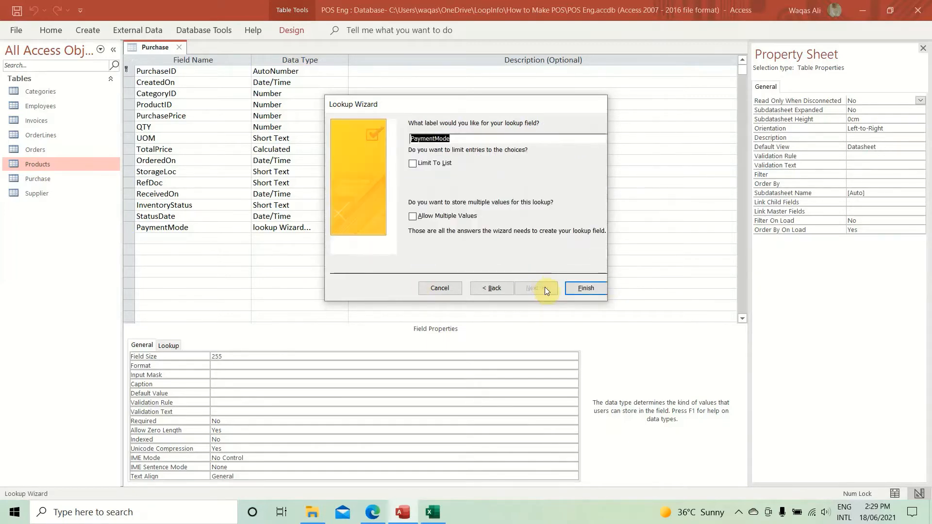
left_click(578, 286)
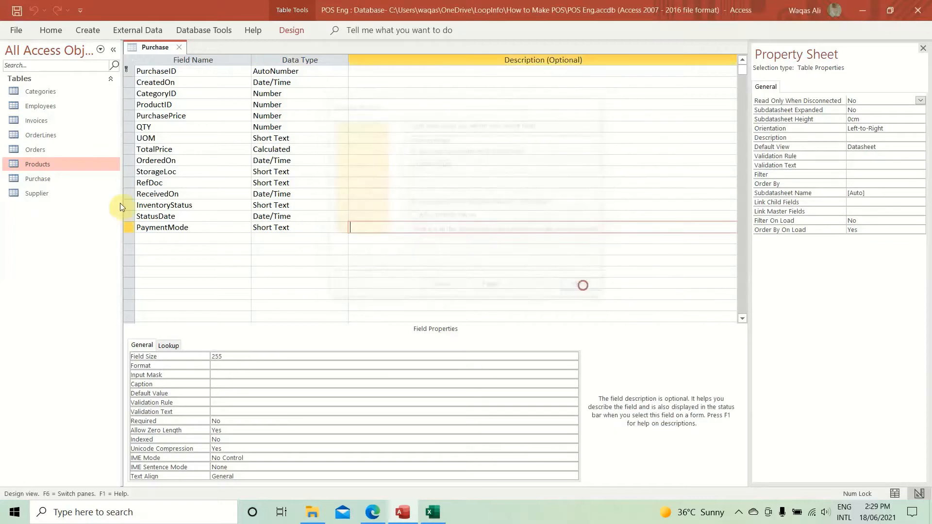
Step: Copy PaymentDueOn from the Excel Purchase list and add it as a Date/Time field, checking its planned data type in Excel
left_click(186, 228)
left_click(186, 242)
key("alt+Tab")
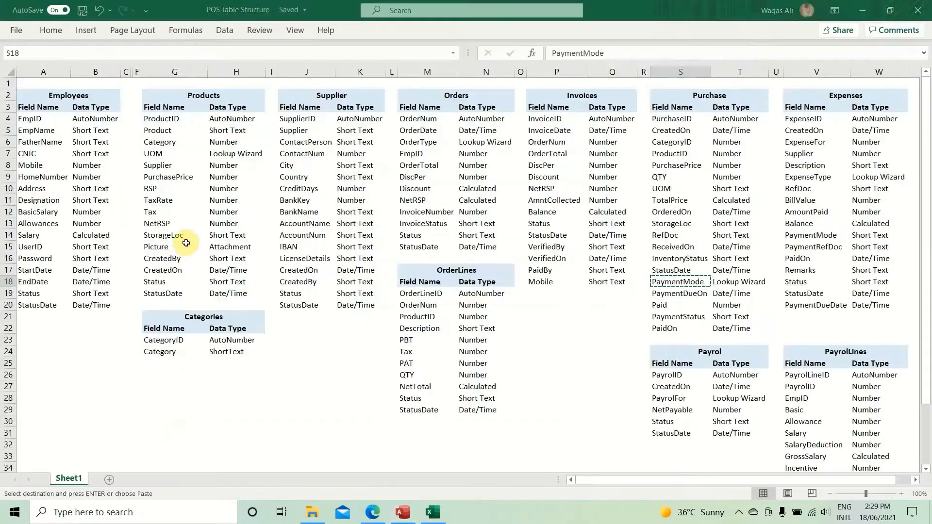
key("Down")
key("ctrl+c")
key("alt+Tab")
key("ctrl+v")
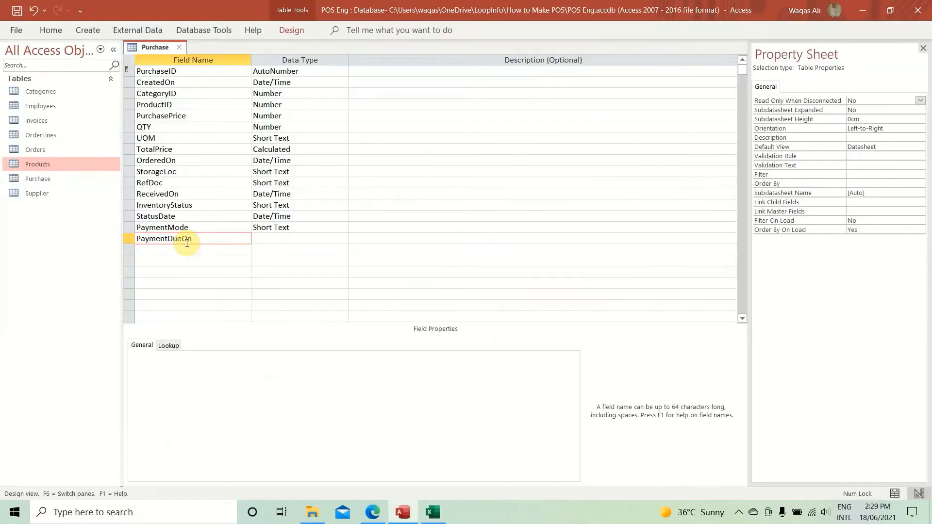
key("Tab")
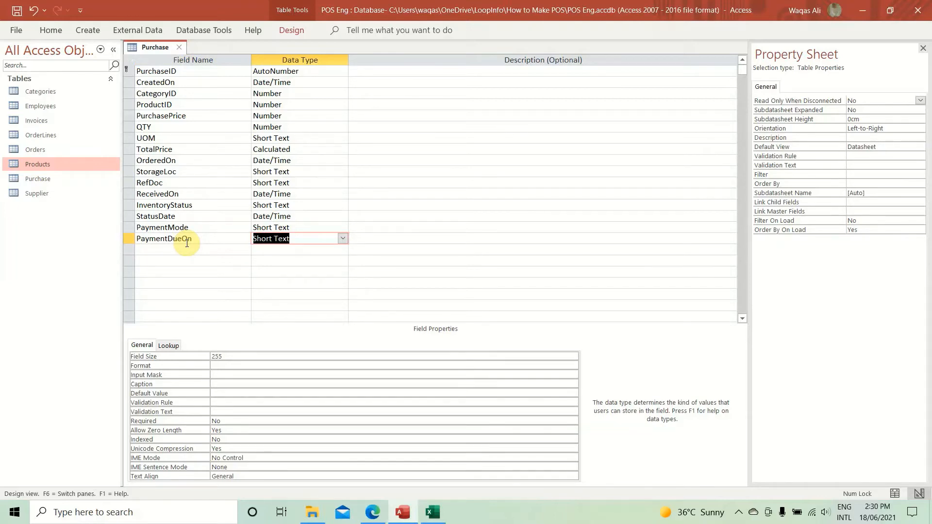
key("alt+Tab")
key("alt+Tab")
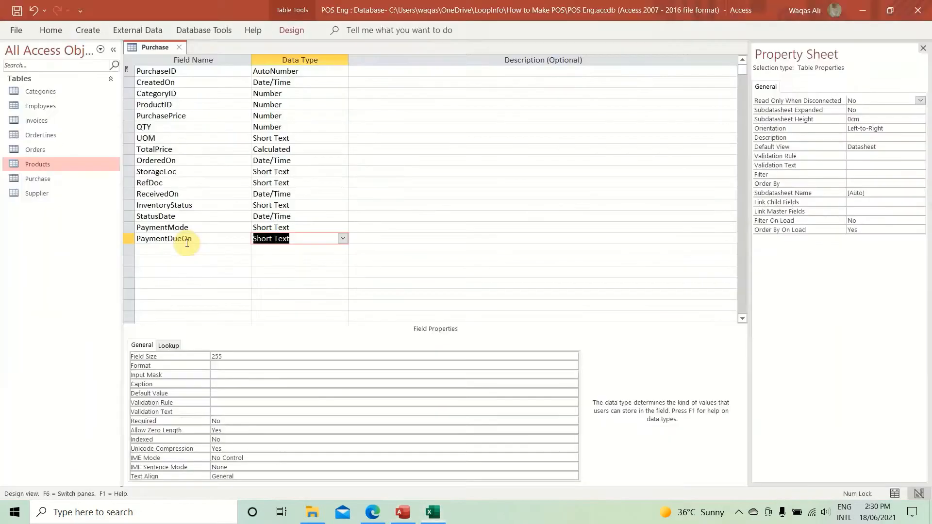
type("date/Time")
key("Tab")
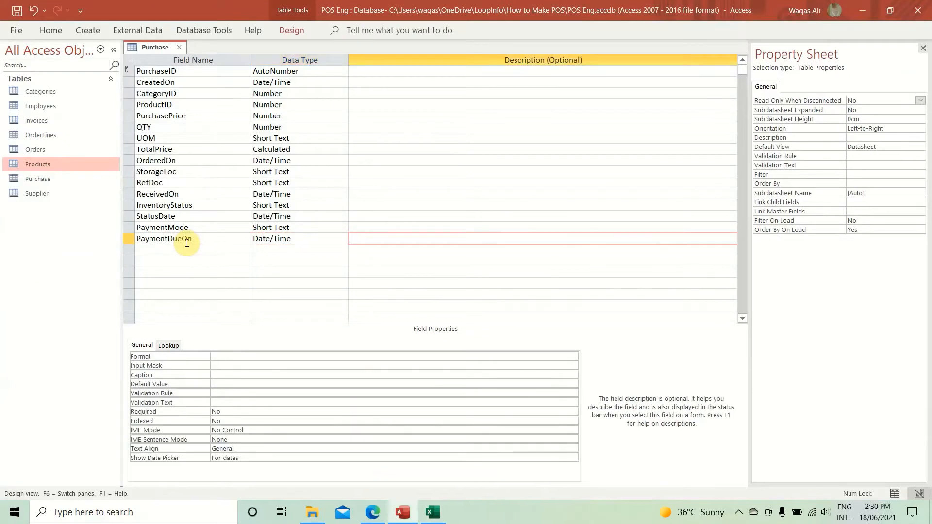
key("shift+Tab")
key("Down")
key("Left")
key("alt+Tab")
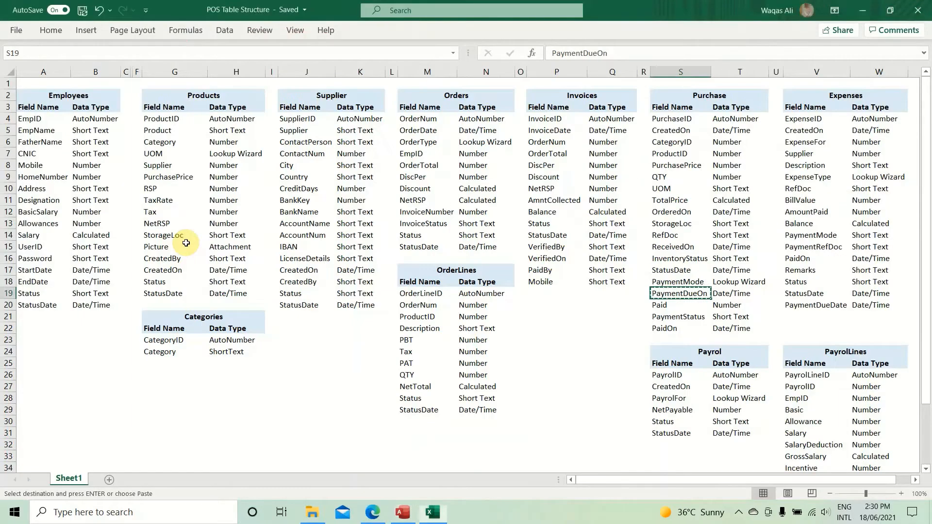
key("Down")
key("Up")
key("alt+Tab")
key("Up")
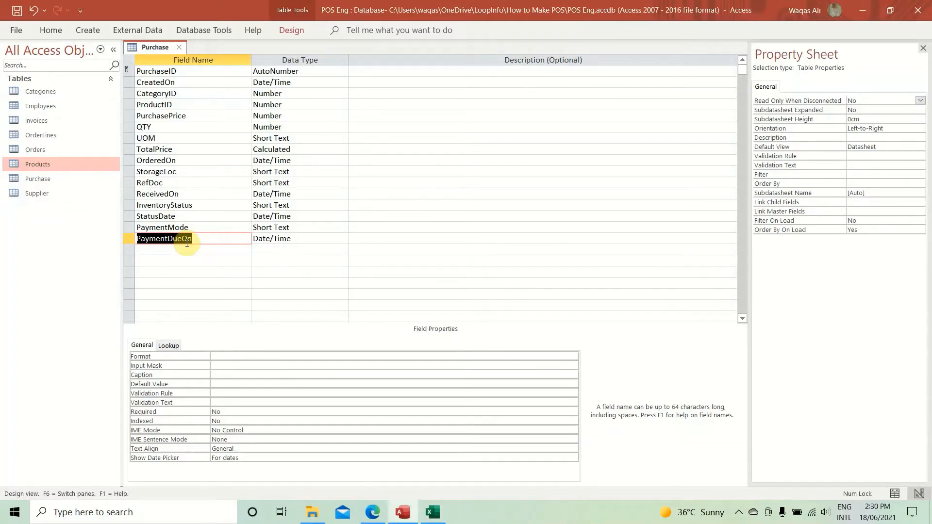
Step: Copy Paid from the Excel Purchase list and add it to the Purchase table as a Number field
key("alt+Tab")
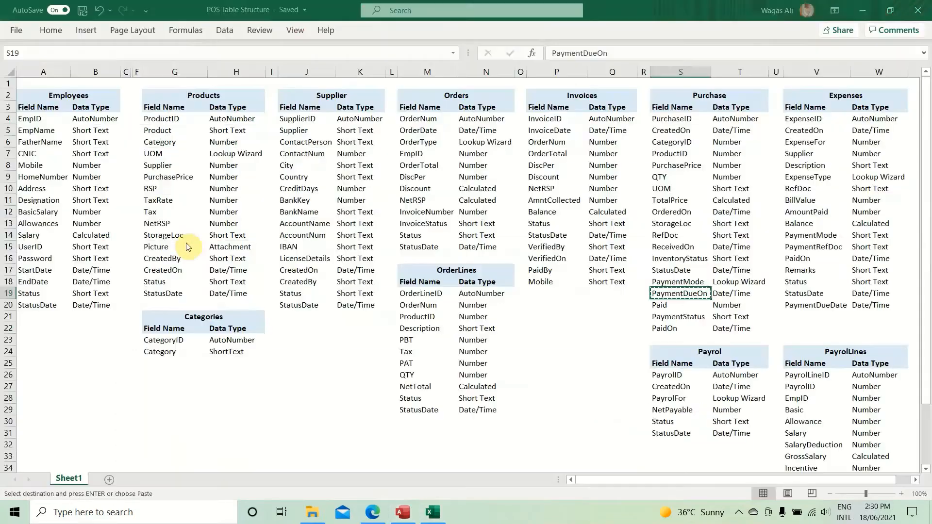
key("Down")
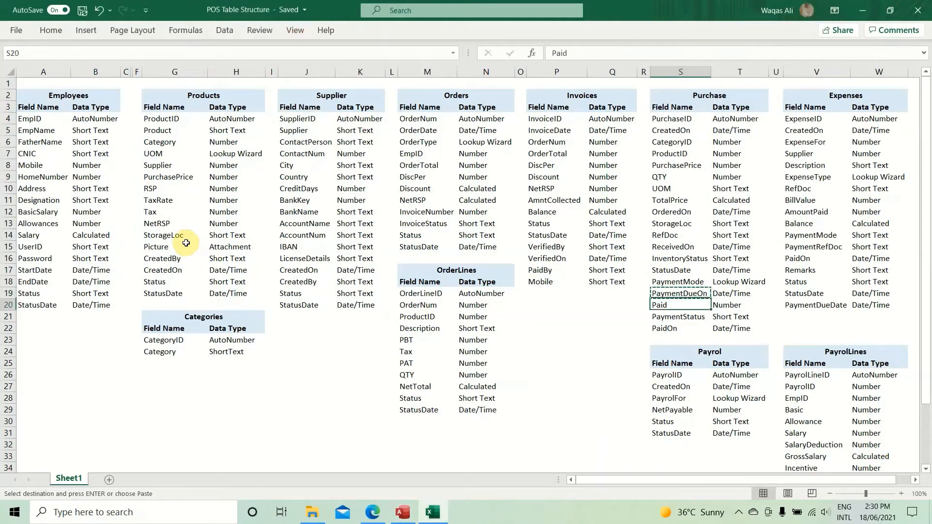
key("ctrl+c")
key("alt+Tab")
key("ctrl+v")
key("Tab")
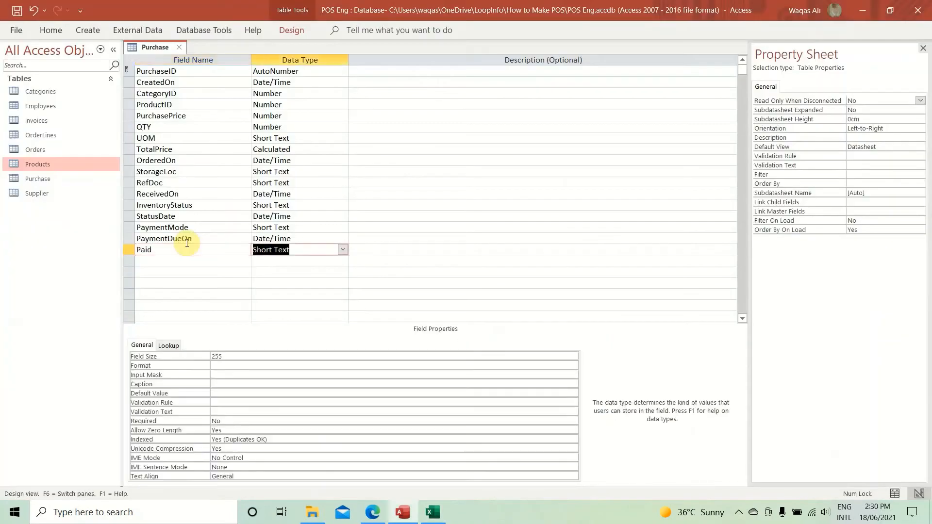
type("num")
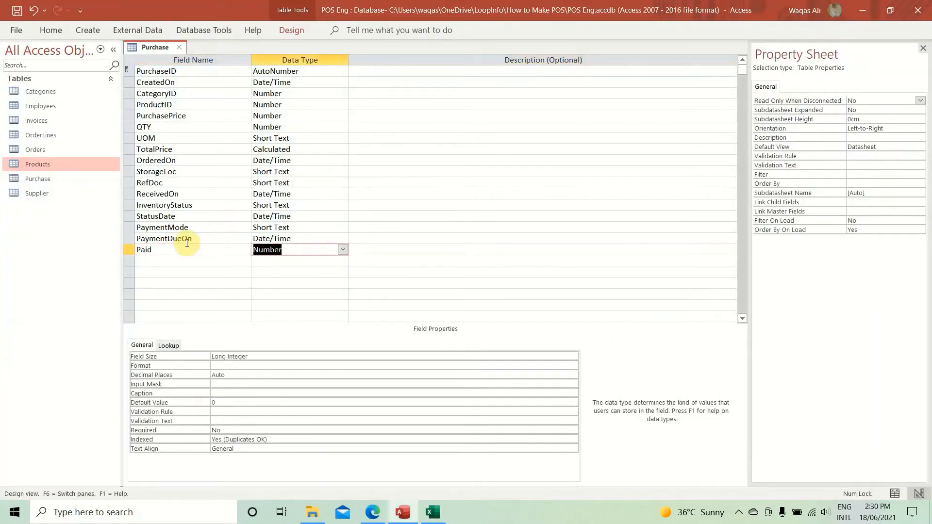
Step: Set the Paid field's size to Double and its format to Standard
left_click(255, 357)
type("double")
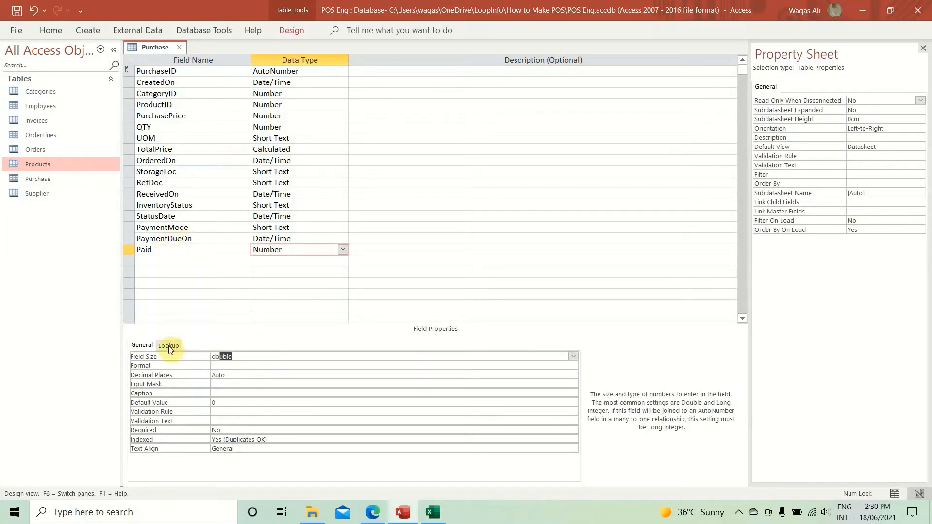
key("Tab")
type("s")
key("Tab")
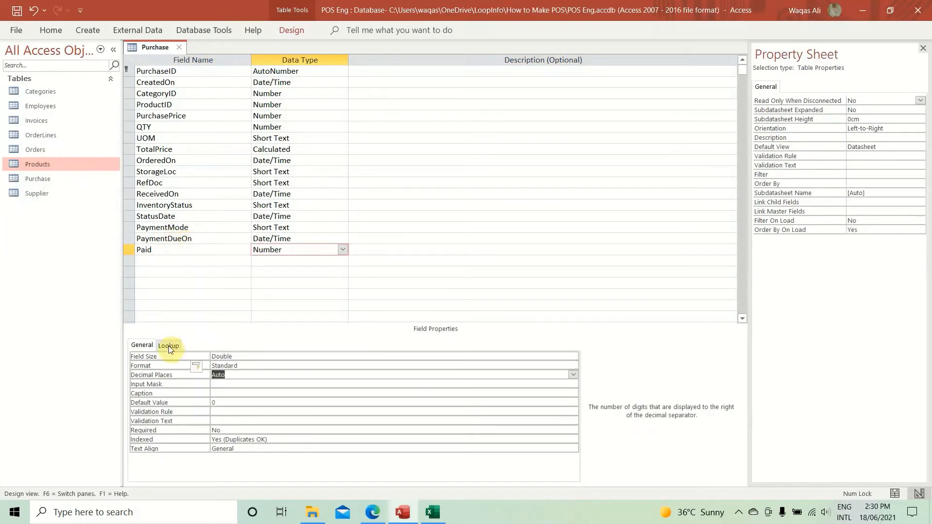
left_click(195, 263)
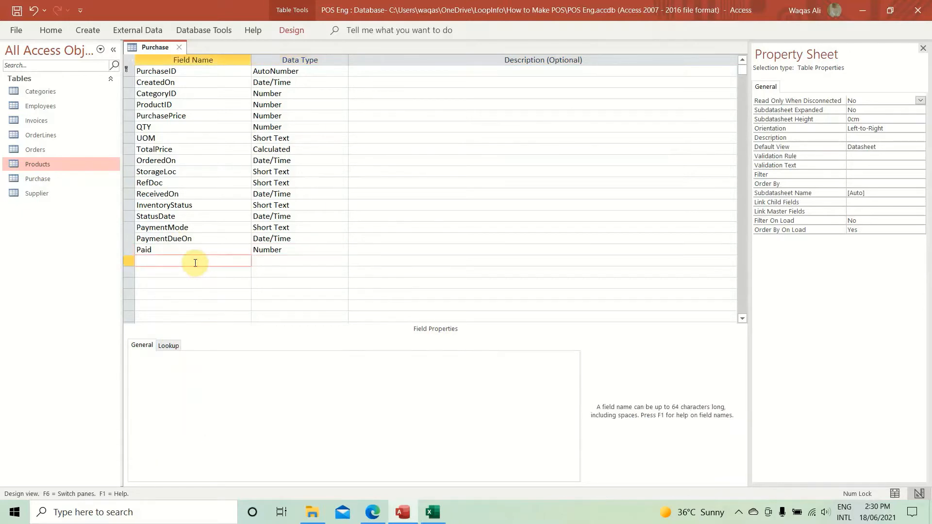
Step: Add the PaymentStatus field from the Excel structure sheet to the Purchase table as Short Text with field size 25
key("alt+Tab")
key("Down")
key("ctrl+c")
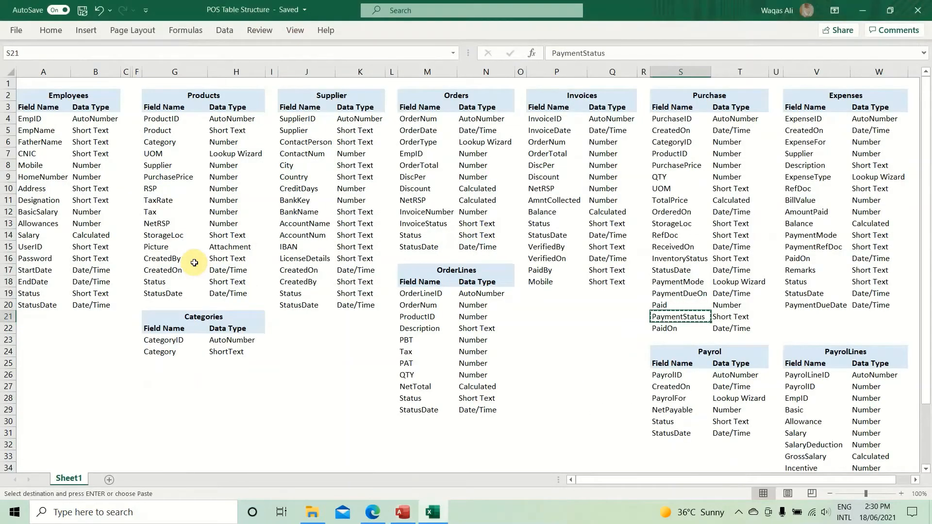
key("alt+Tab")
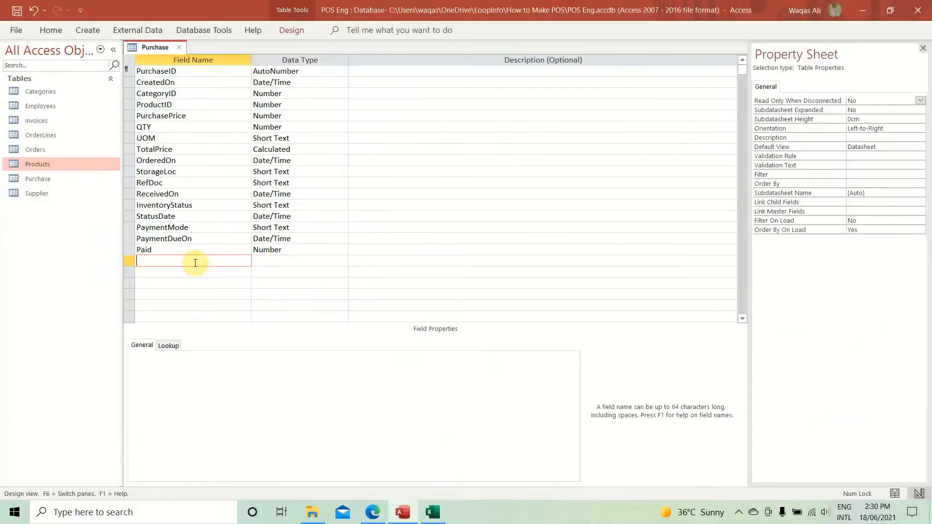
key("ctrl+v")
key("Tab")
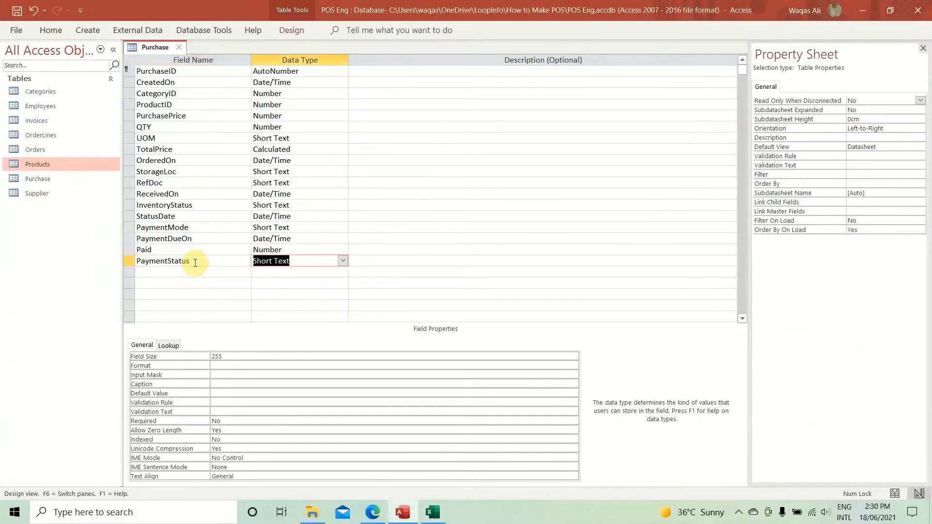
left_click(237, 357)
key("BackSpace")
key("Return")
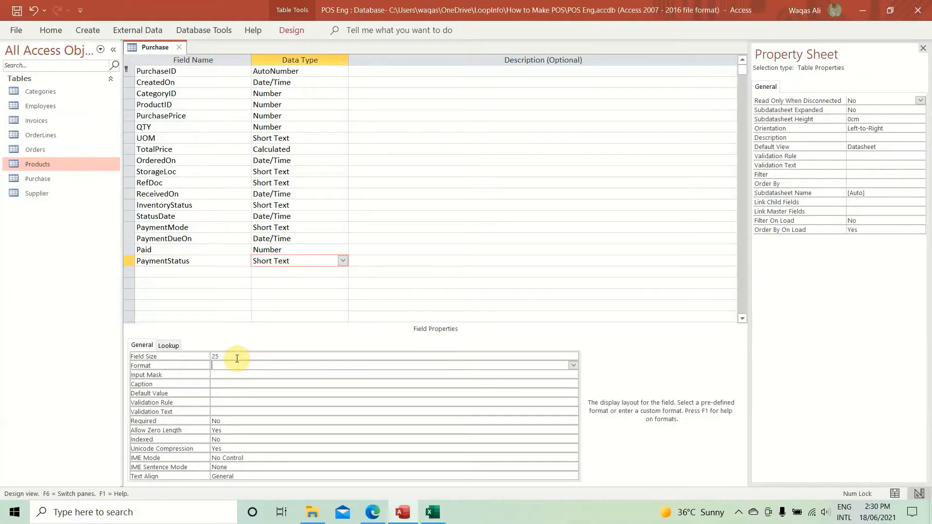
Step: Add a PaidOn field with the Date/Time data type to the Purchase table and save the table
key("alt+Tab")
key("Down")
key("alt+Tab")
left_click(212, 263)
left_click(206, 273)
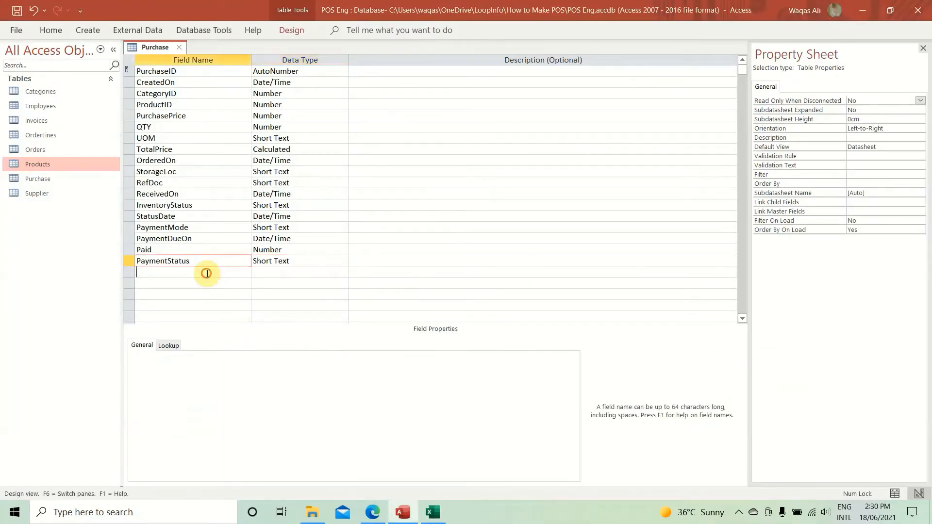
type("PaidOn")
key("Tab")
type("da")
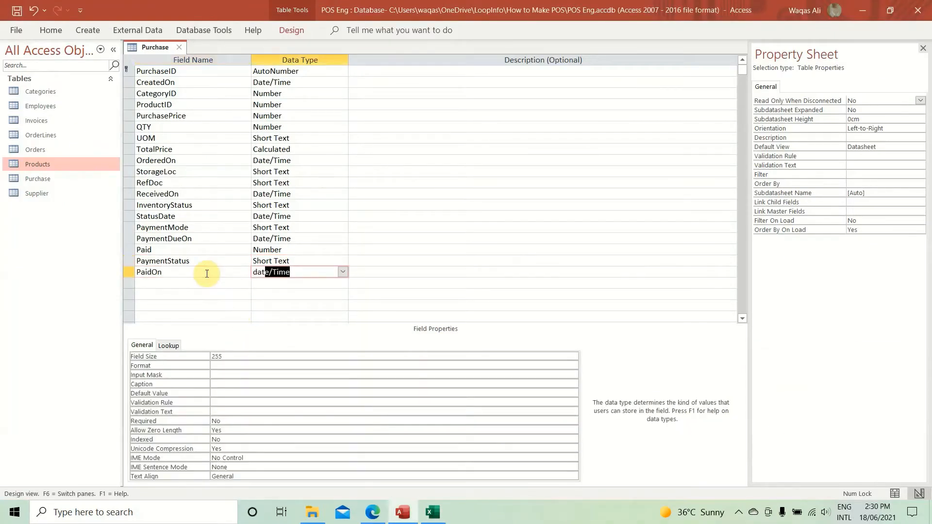
key("Tab")
key("shift+Tab")
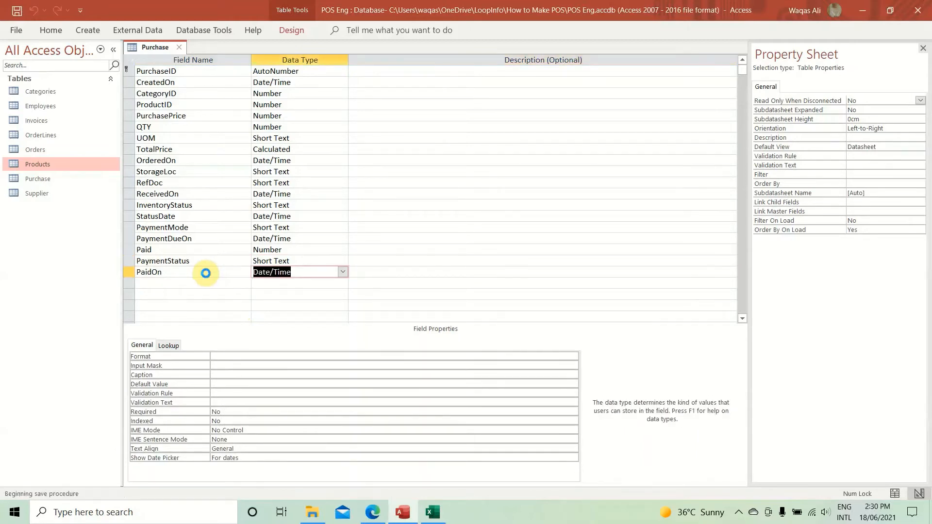
Step: Review the fields of the Purchase table, especially those from PaymentMode to PaidOn
key("alt+Tab")
key("alt+Tab")
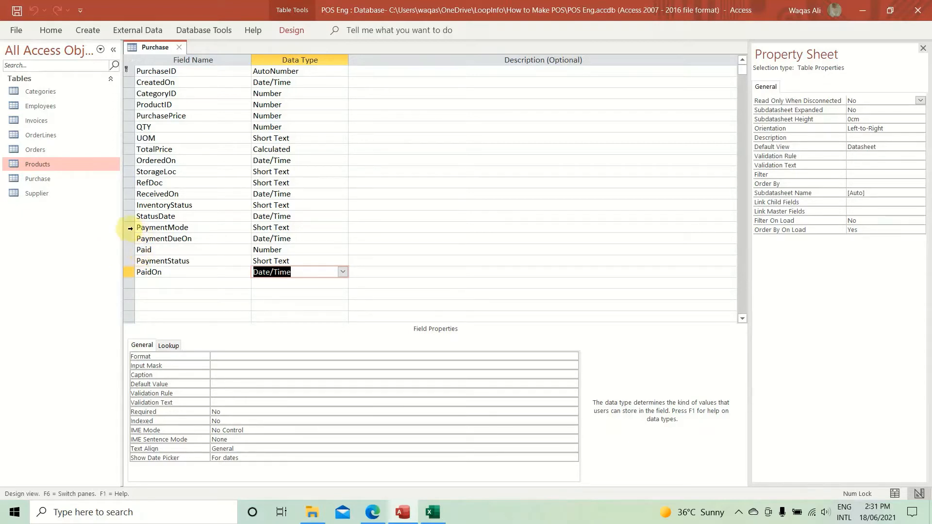
left_click_drag(128, 228, 132, 273)
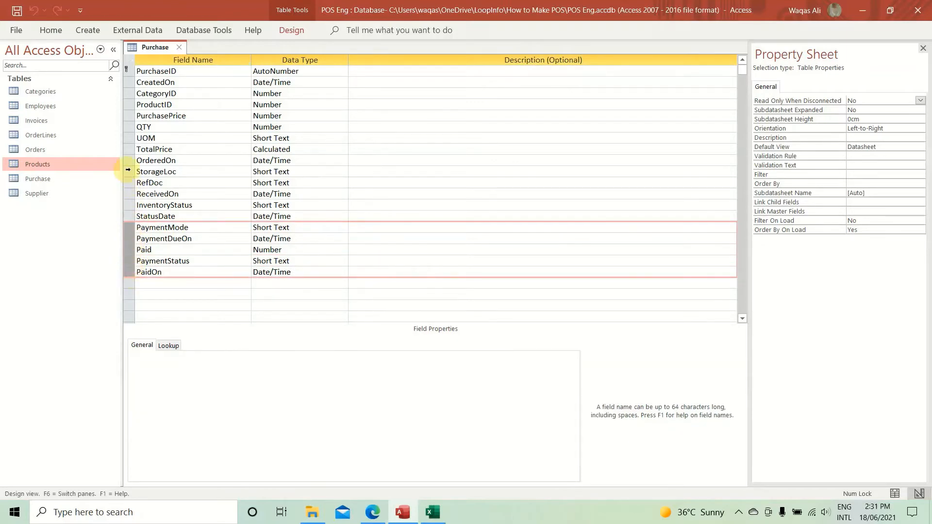
mouse_move(126, 191)
left_mouse_down()
mouse_move(126, 212)
mouse_move(125, 200)
left_mouse_up()
left_click(211, 199)
left_click(204, 245)
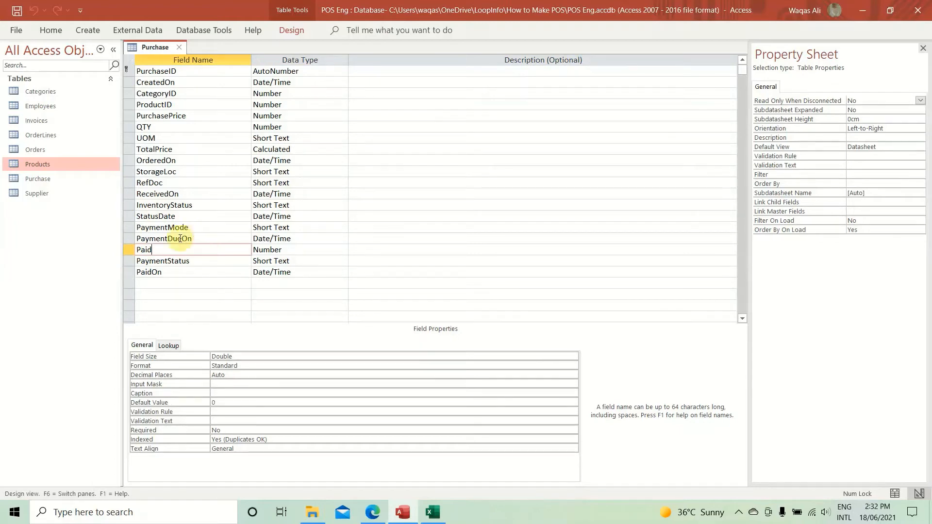
Step: Save and close the Purchase table
right_click(151, 50)
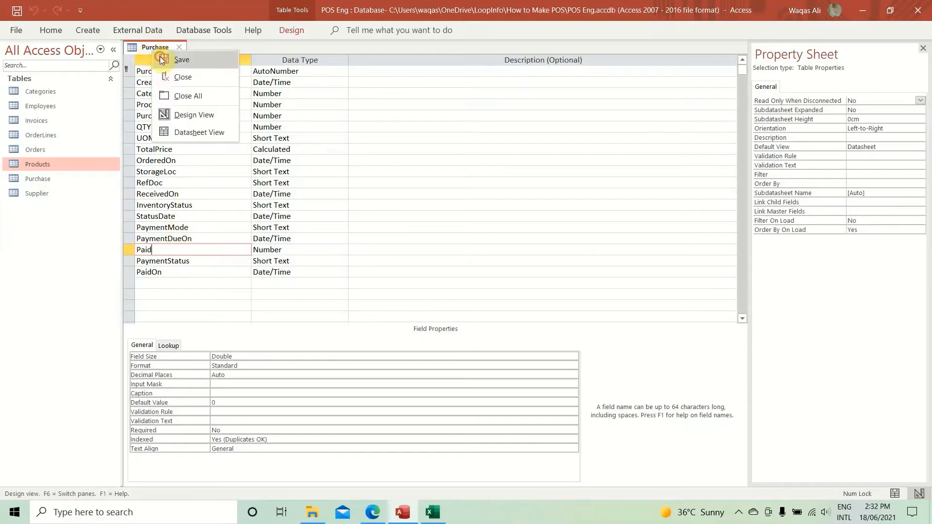
left_click(159, 57)
right_click(158, 45)
left_click(173, 51)
left_click(182, 48)
Step: Compare the Categories structure in the Excel sheet with the Categories table in the Access database
key("alt+Tab")
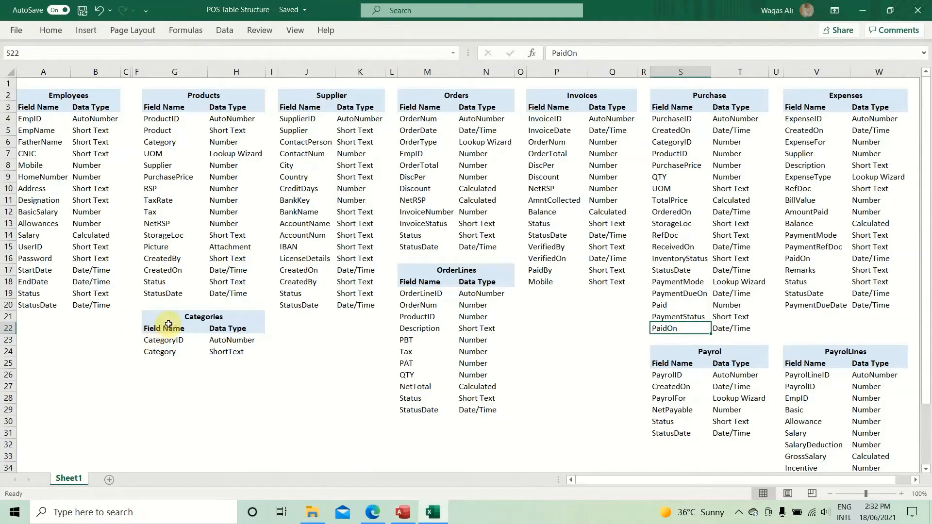
left_click_drag(160, 332, 167, 352)
left_click_drag(187, 317, 182, 350)
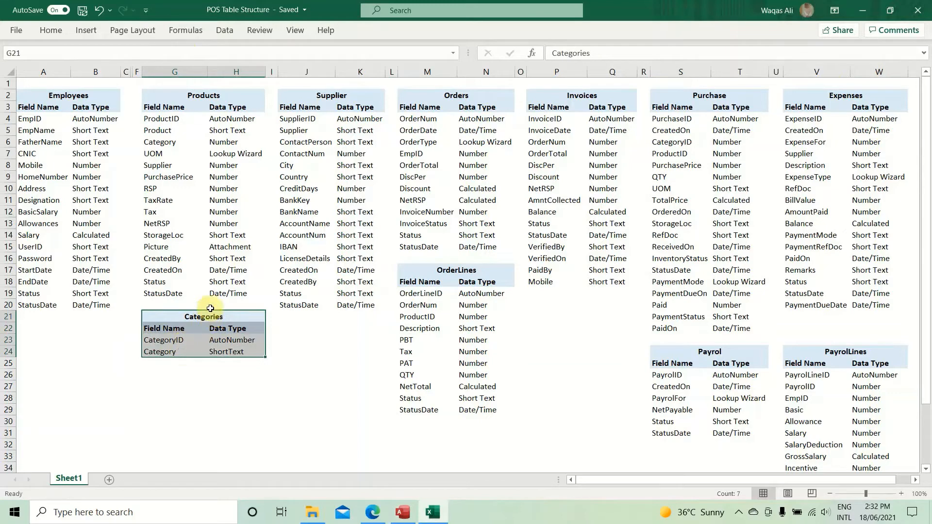
key("alt+Tab")
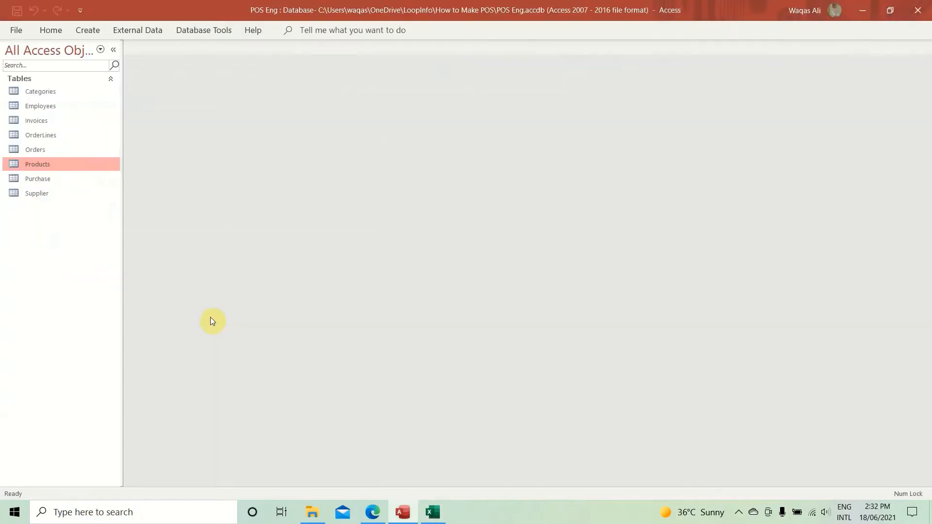
double_click(46, 93)
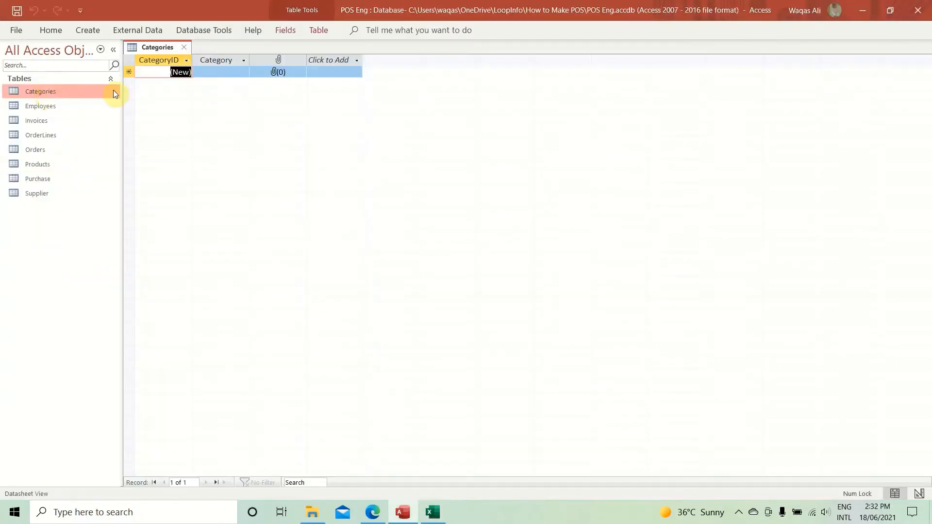
left_click(184, 47)
key("alt+Tab")
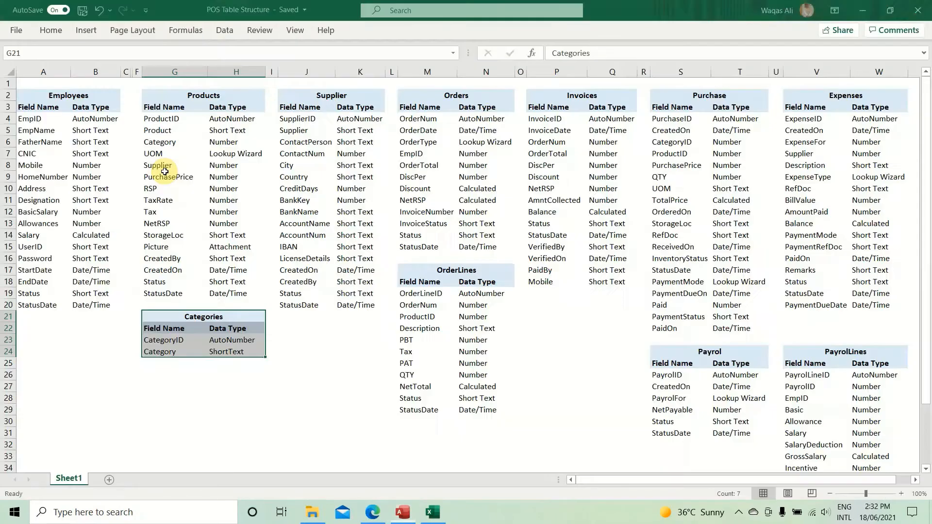
Step: Examine the planned Expenses, Purchase, Payrol and PayrolLines structures in the Excel sheet
left_click_drag(898, 96, 846, 239)
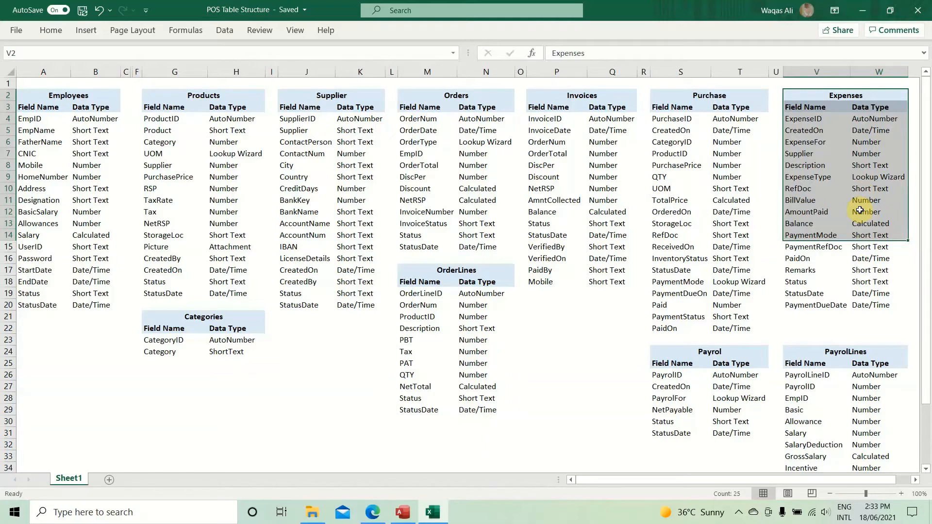
left_click(555, 341)
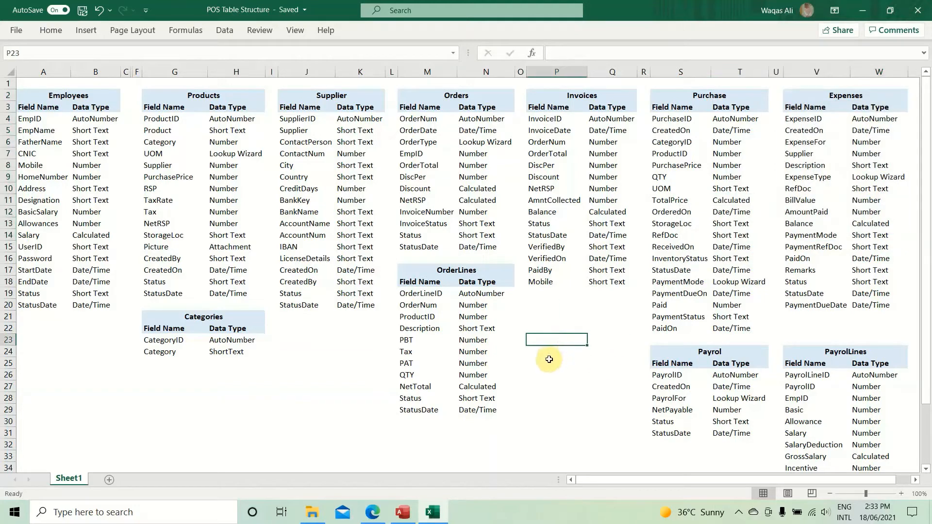
key("Down")
key("Down")
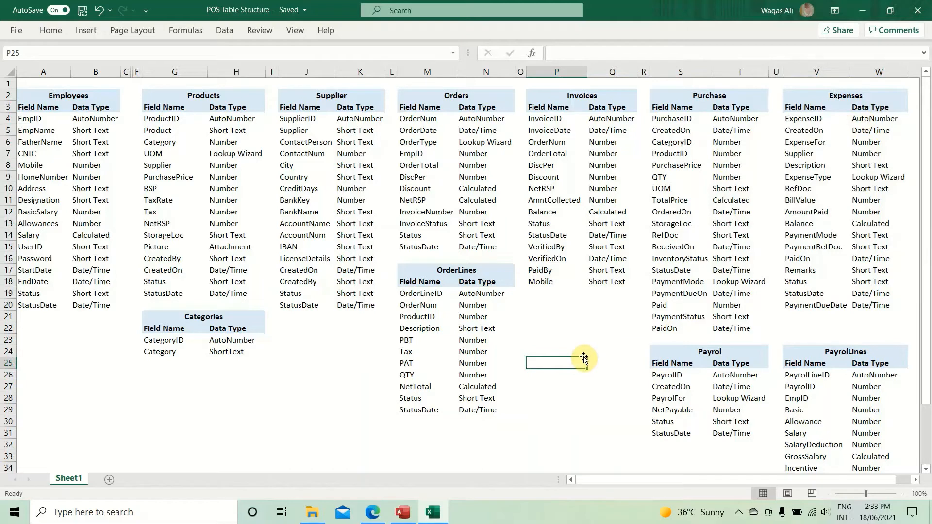
left_click(543, 327)
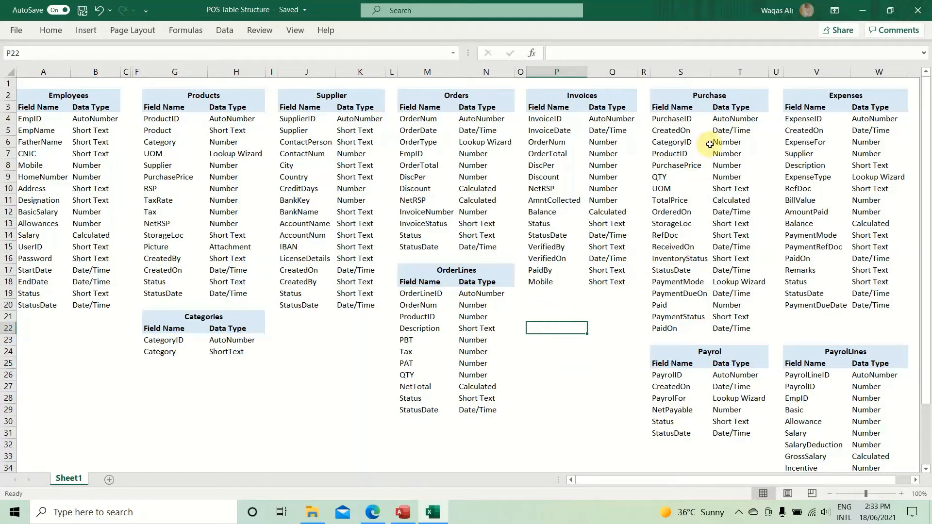
left_click_drag(716, 95, 797, 438)
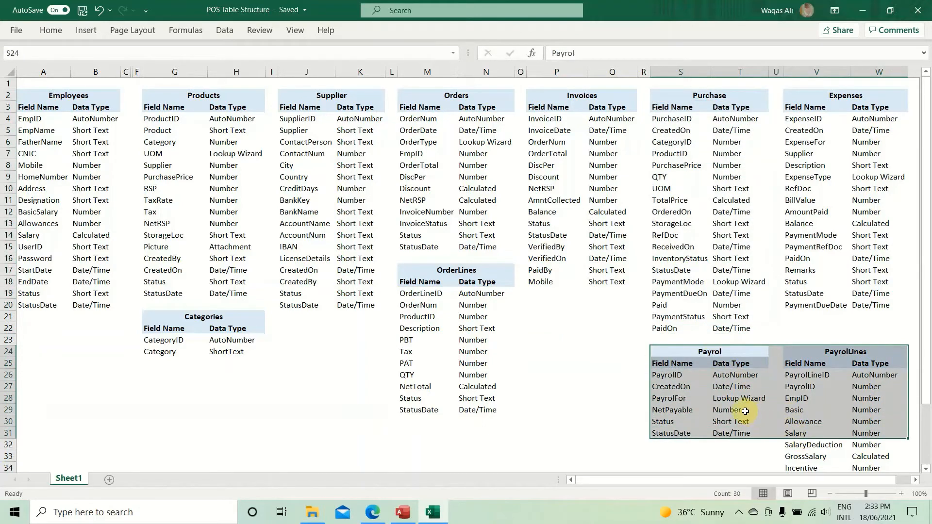
left_click(538, 343)
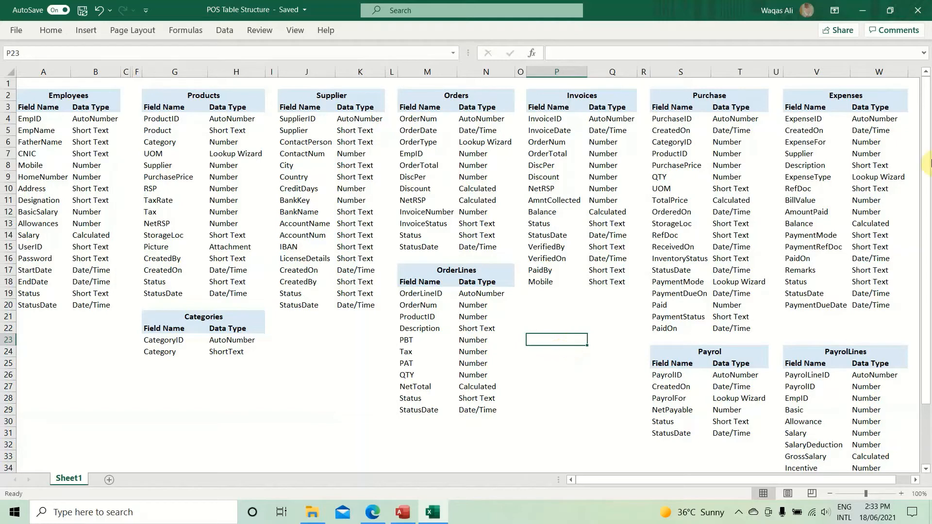
left_click(859, 100)
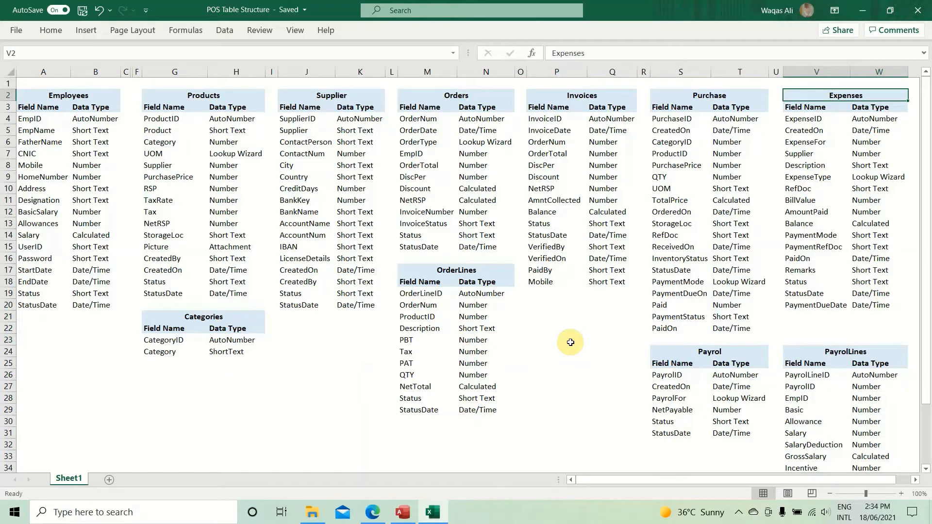
left_click(570, 341)
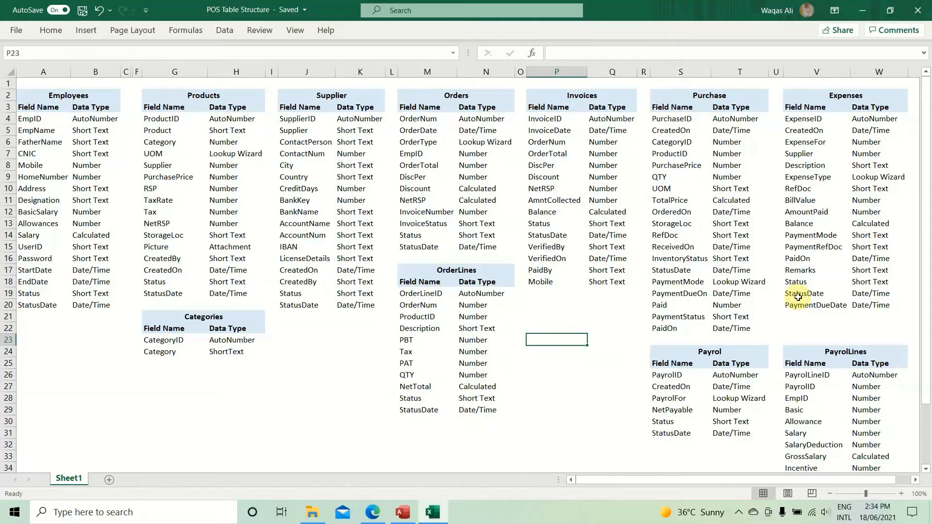
Step: Copy the Expenses heading from the sheet, create a new table in Access and save it as Expenses in Design View
left_click(850, 99)
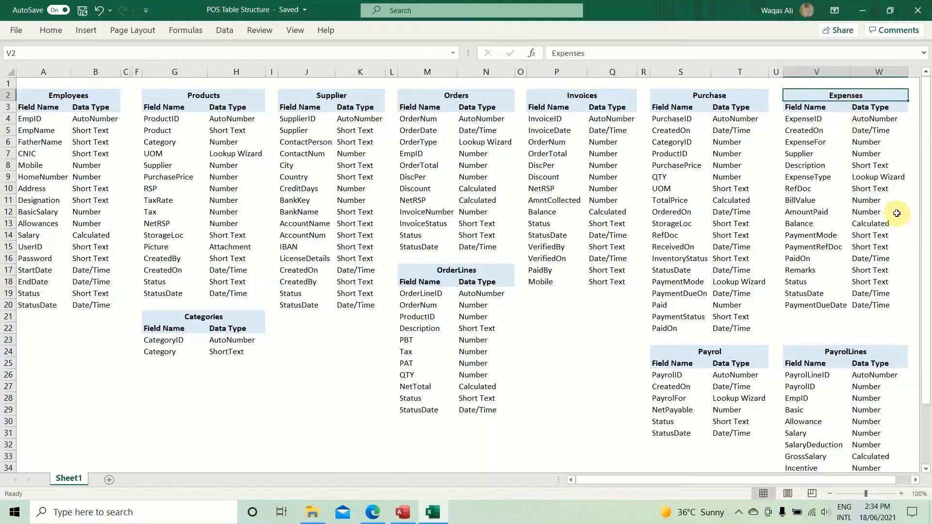
key("alt+Tab")
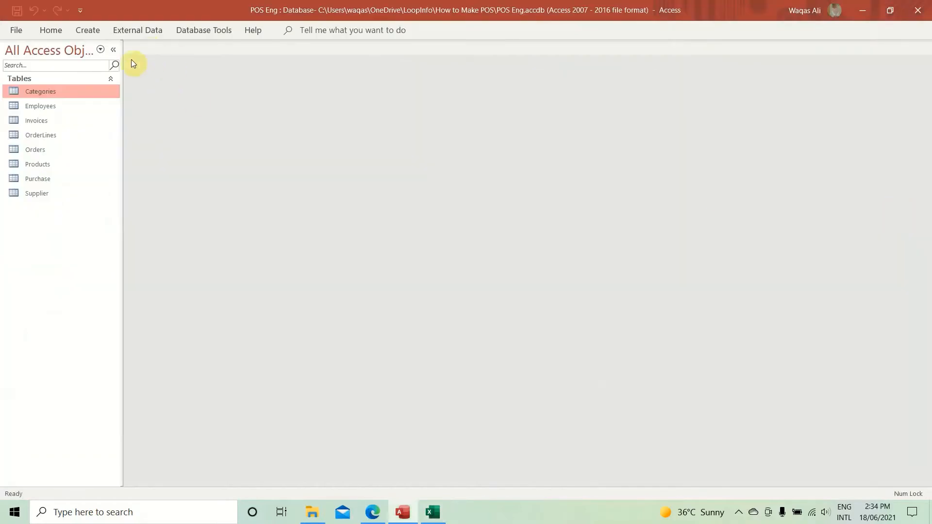
left_click(90, 29)
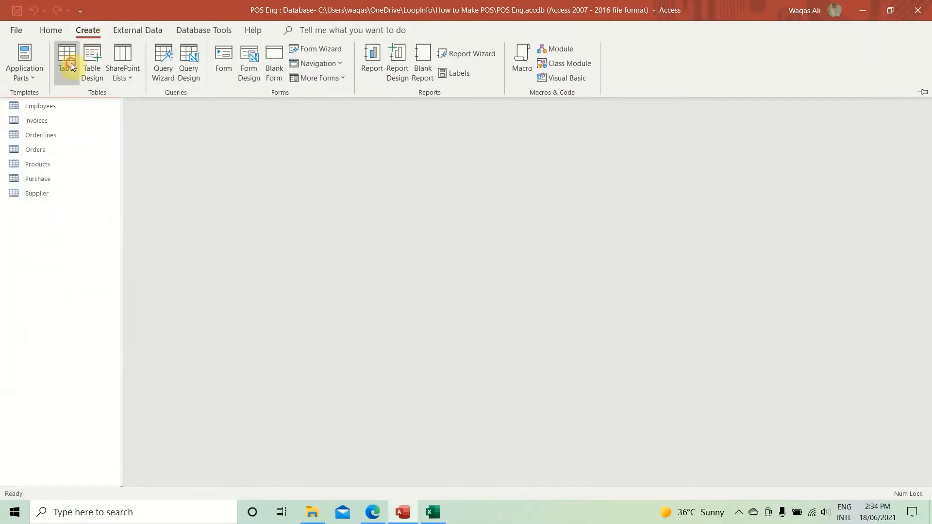
left_click(70, 62)
right_click(154, 47)
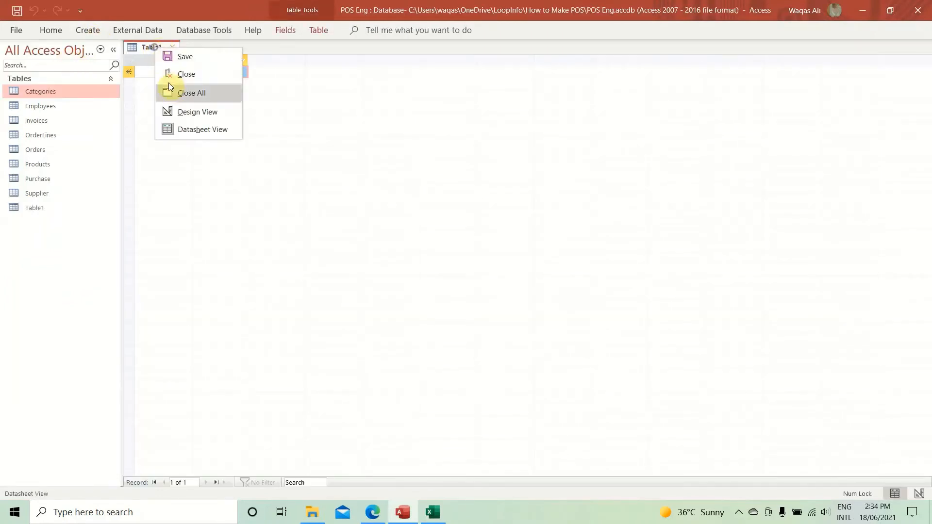
left_click(185, 111)
type("Expenses")
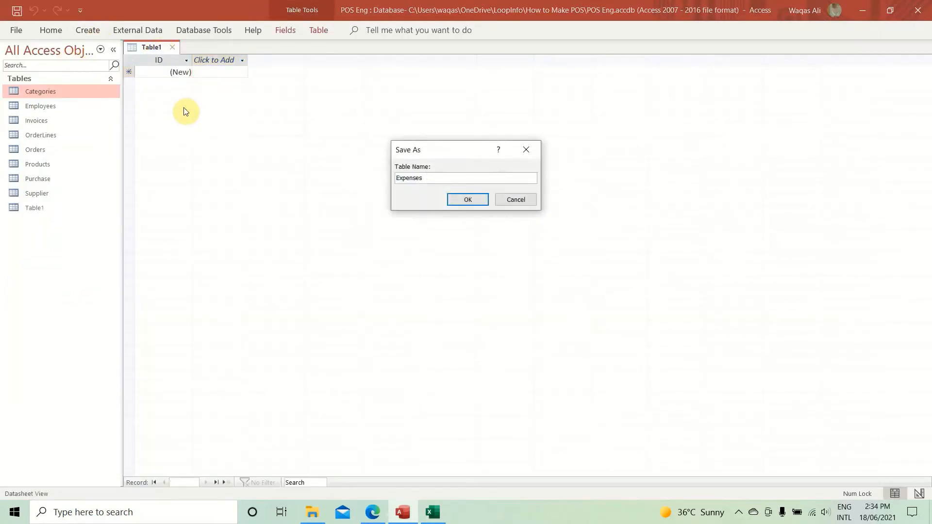
key("Return")
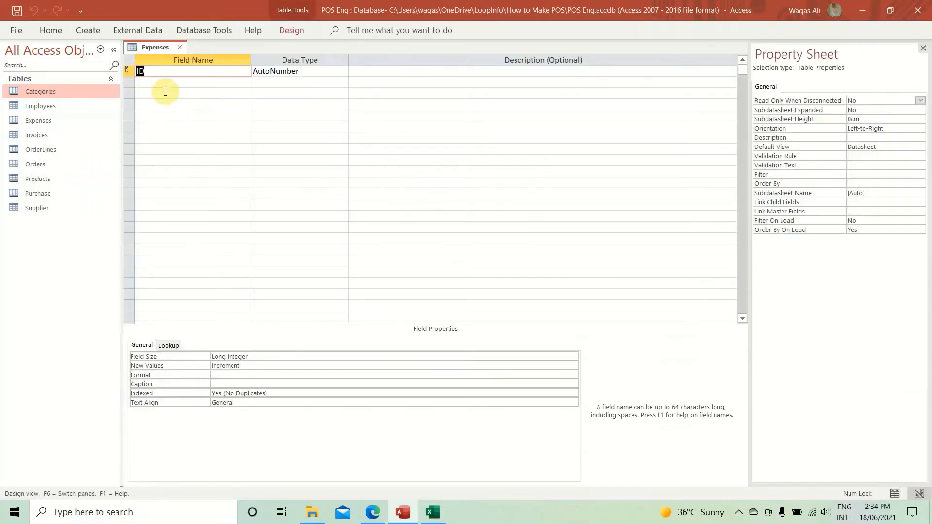
Step: Rename the ID field of the Expenses table to ExpenseID
left_click(136, 72)
type("Expense")
key("Down")
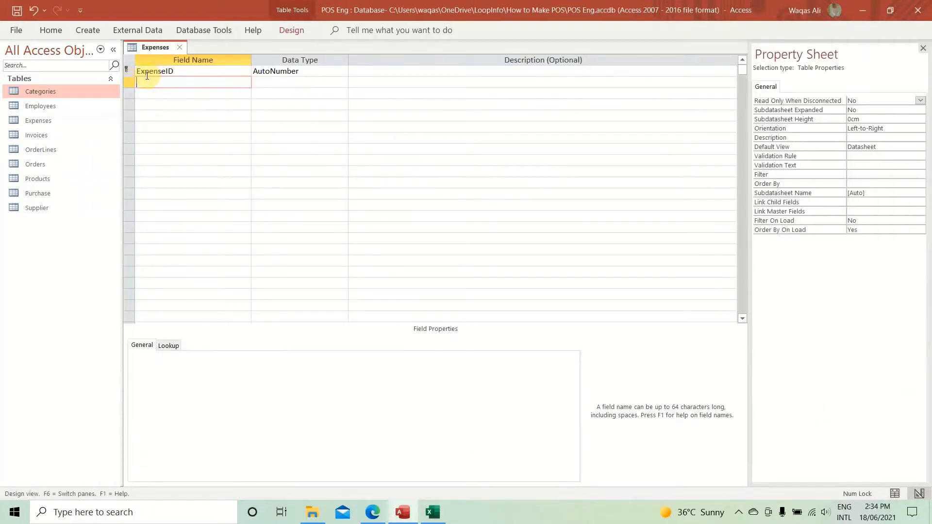
Step: Add the CreatedOn field from the Excel structure sheet to the Expenses table with the Date/Time data type
key("alt+Tab")
key("Down")
key("Down")
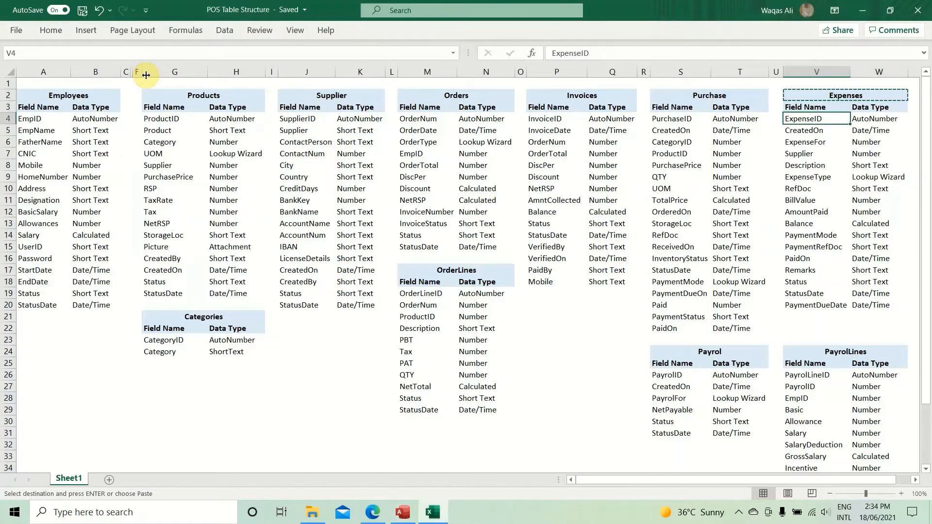
key("Down")
key("ctrl+c")
key("alt+Tab")
key("ctrl+v")
key("Tab")
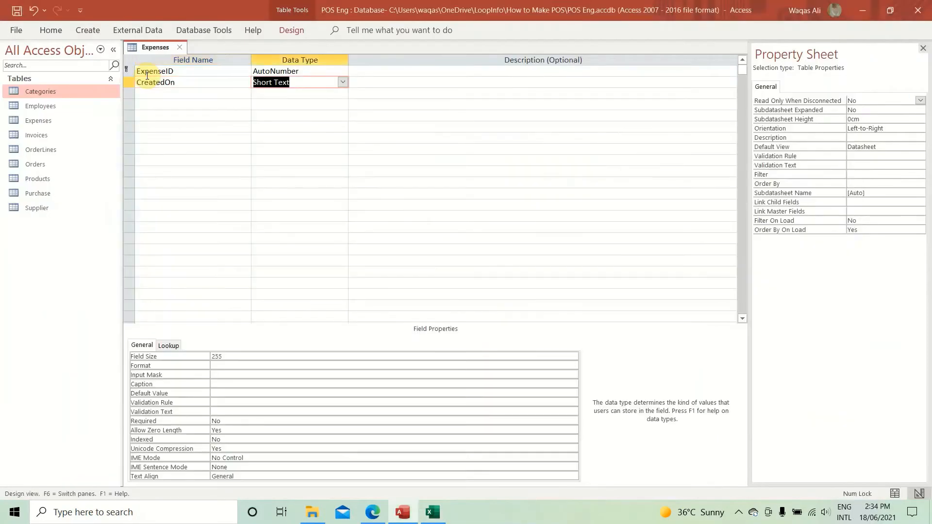
type("date/Time")
key("Tab")
key("Tab")
Step: Copy the ExpenseFor field name from the Excel structure sheet into the row below CreatedOn in the Access Expenses table
key("alt+Tab")
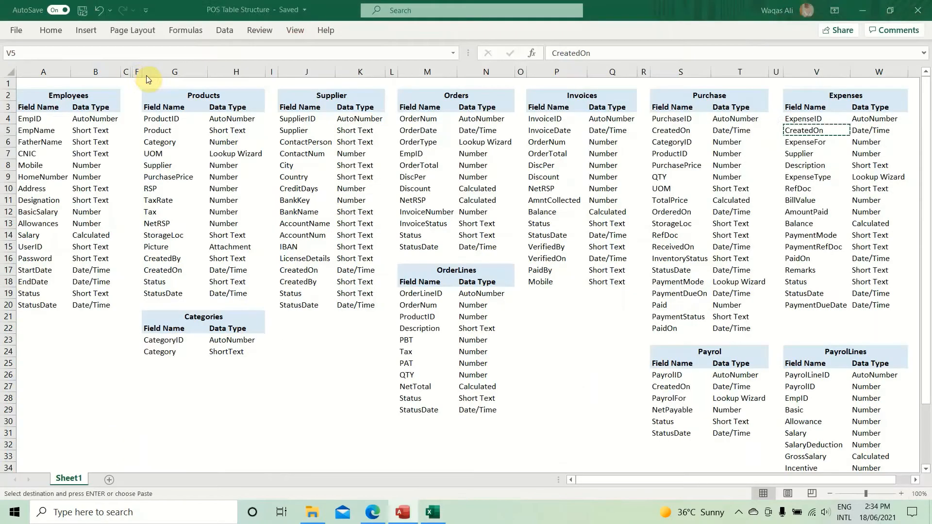
key("Down")
key("ctrl+c")
key("alt+Tab")
key("ctrl+v")
key("Tab")
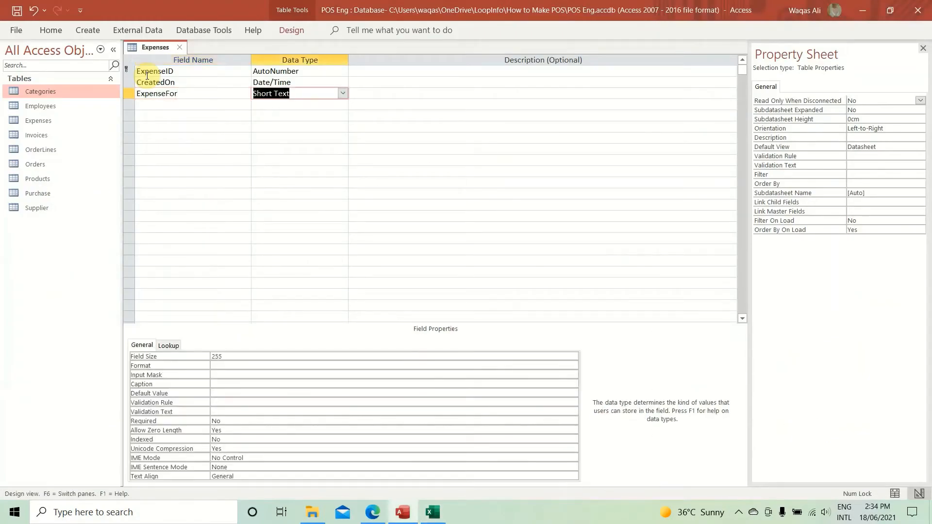
Step: Check the planned type of ExpenseFor in the Excel sheet and set the field's data type to Number in Access
key("alt+Tab")
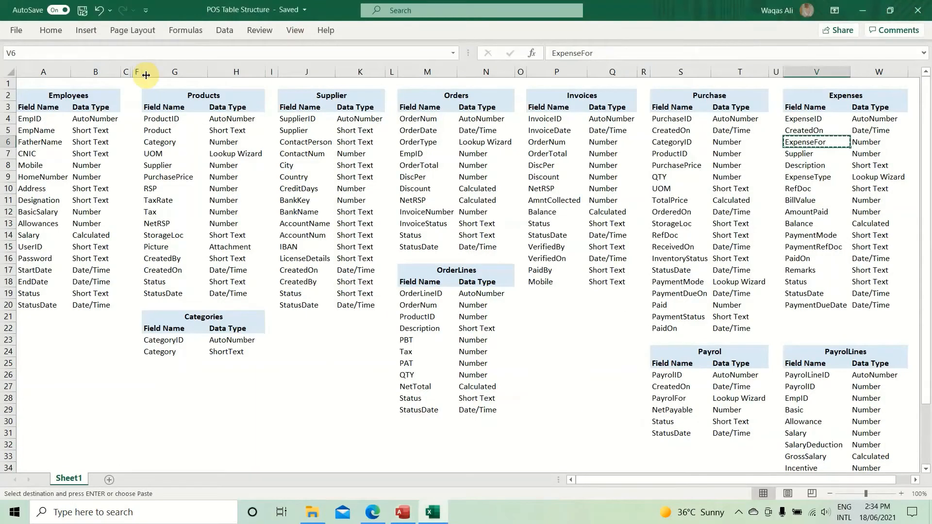
key("Right")
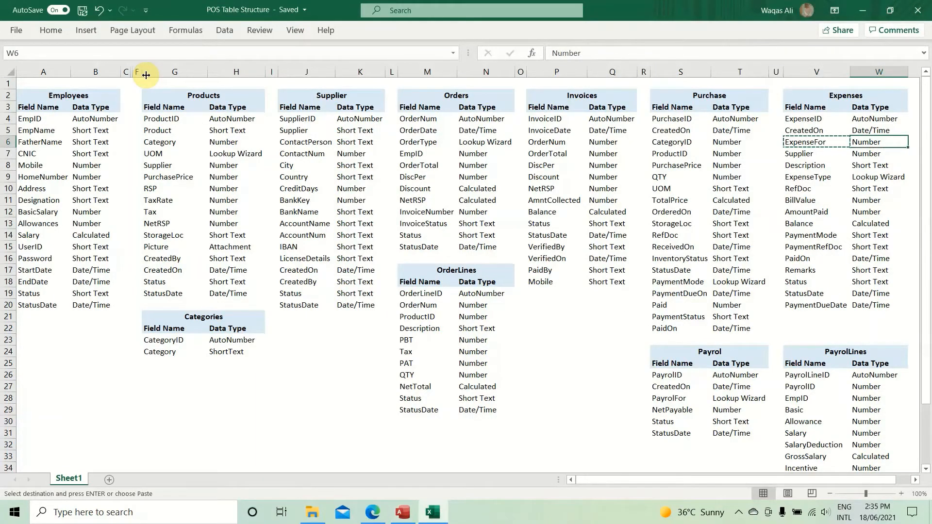
key("Left")
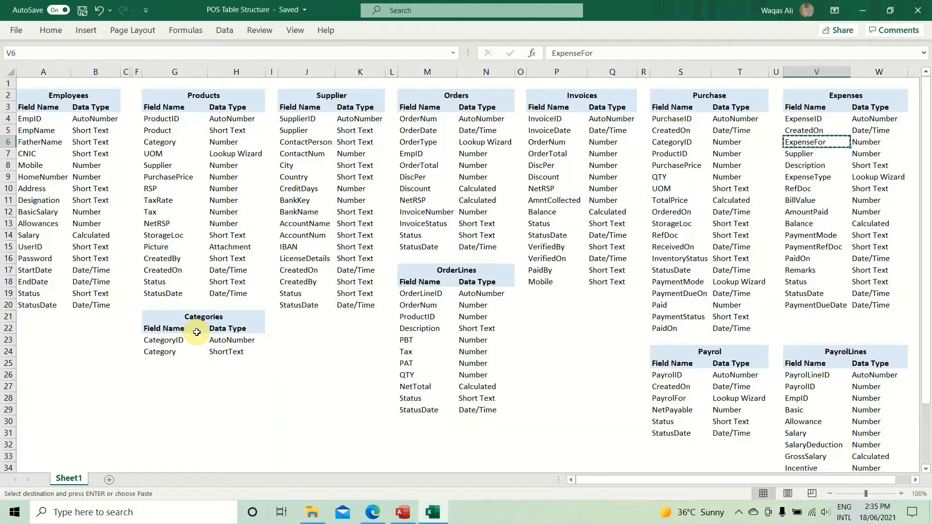
key("alt+Tab")
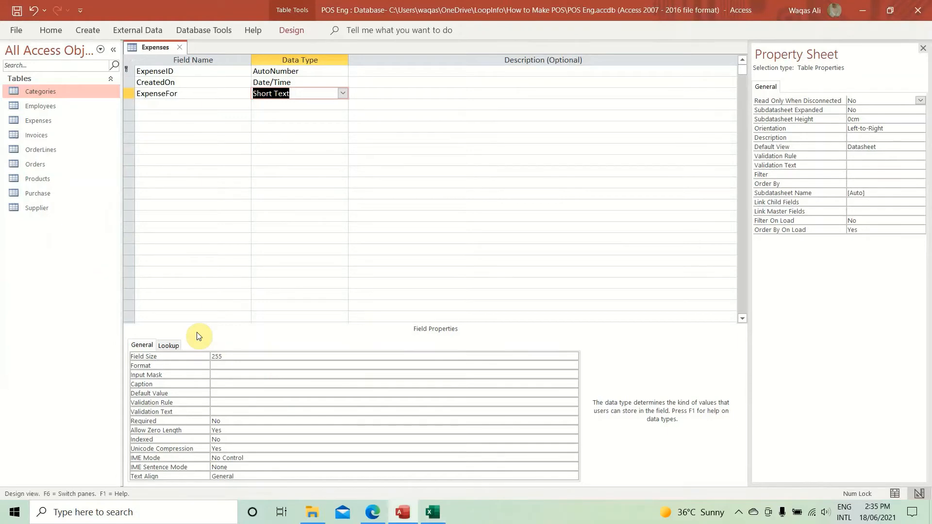
type("Number")
key("Return")
key("Return")
Step: Add the Supplier field from the Excel structure sheet to the Expenses table with the Number data type
key("alt+Tab")
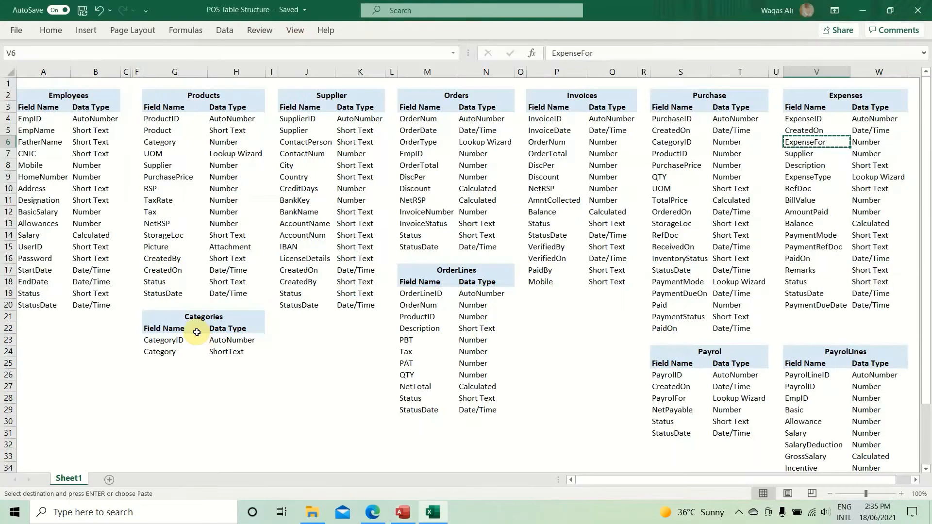
key("Down")
key("alt+Tab")
key("ctrl+v")
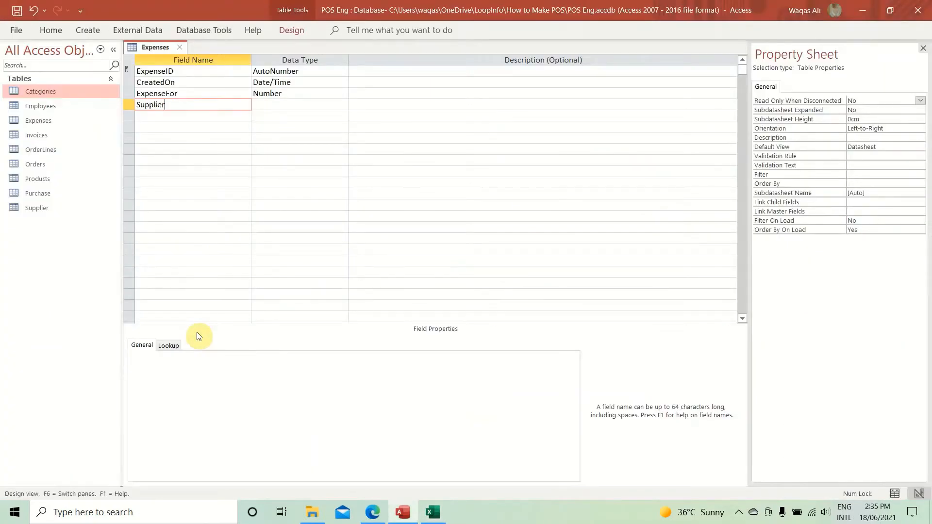
key("Return")
type("Number")
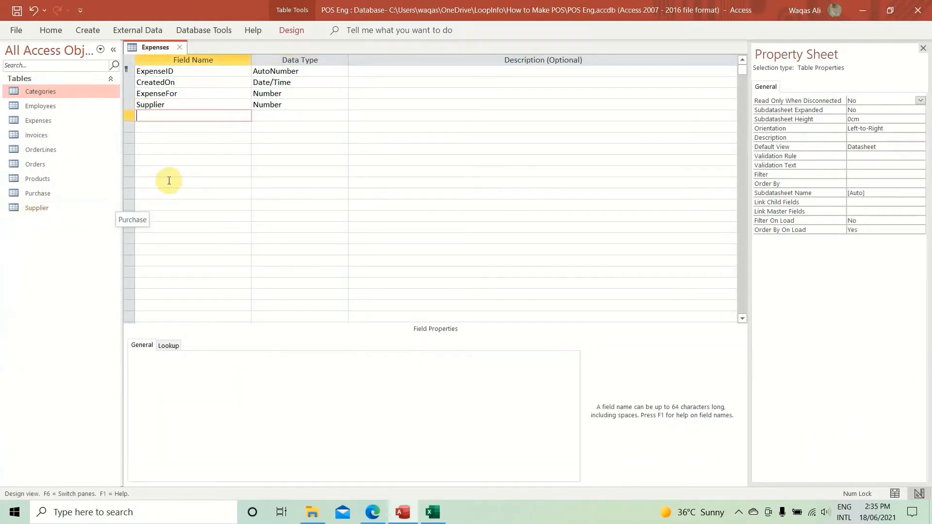
Step: Add the Description field from the Excel structure sheet to the Expenses table with the Short Text data type
key("alt+Tab")
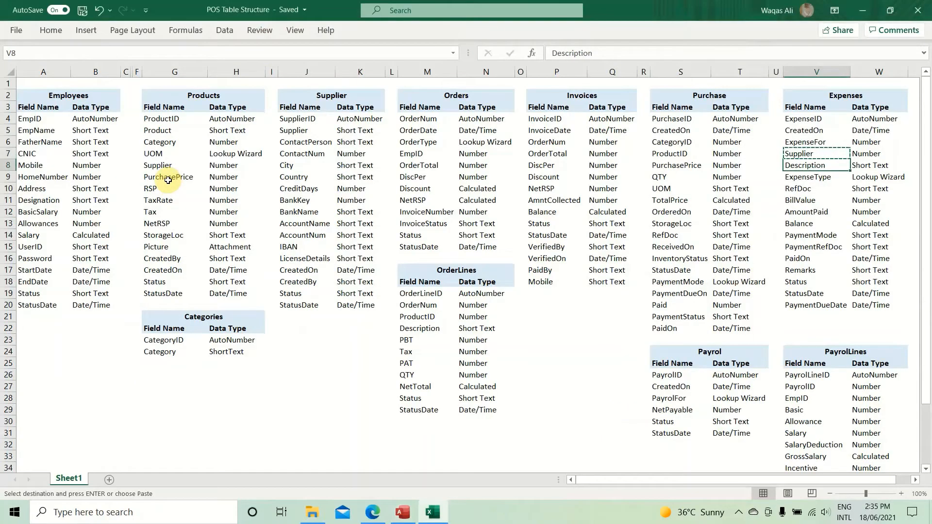
key("alt+Tab")
key("Down")
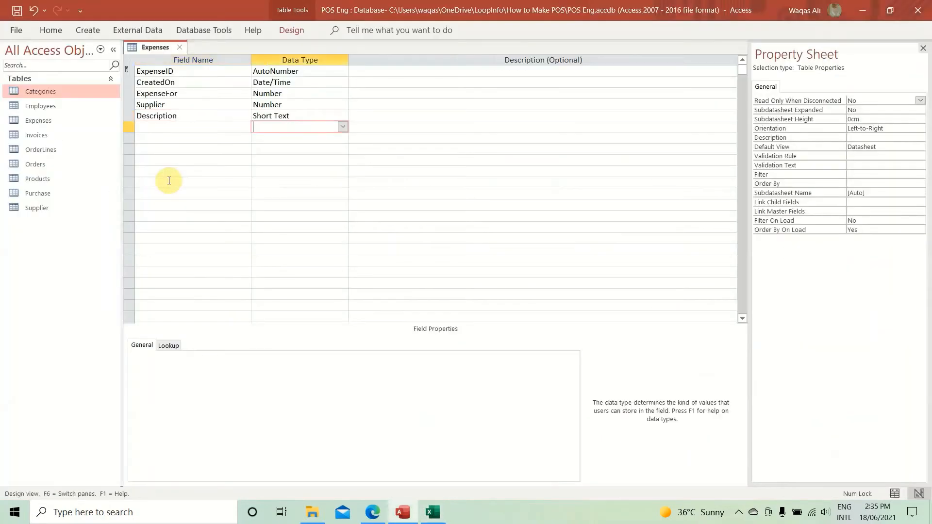
key("Left")
key("Up")
key("Right")
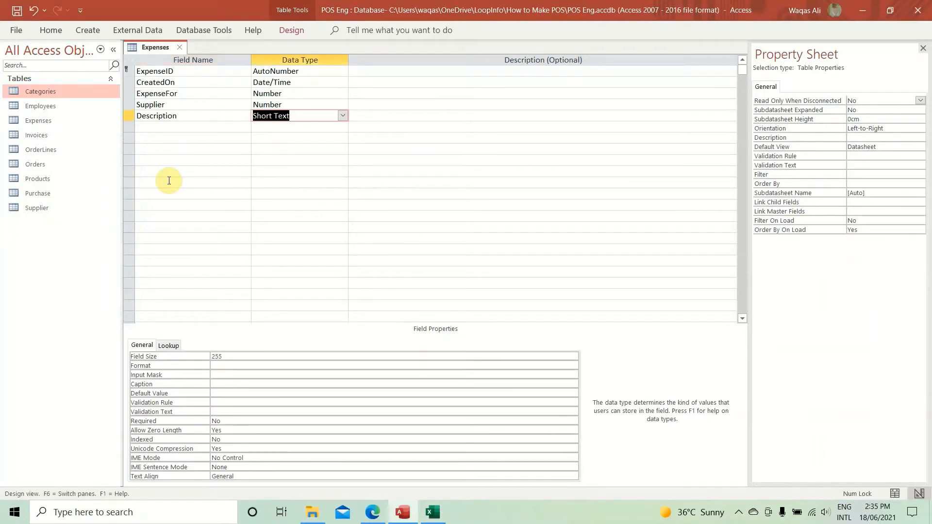
key("Down")
Step: Add the ExpenseType field from the Excel structure sheet to the Expenses table with the Short Text data type
key("alt+Tab")
key("ctrl+c")
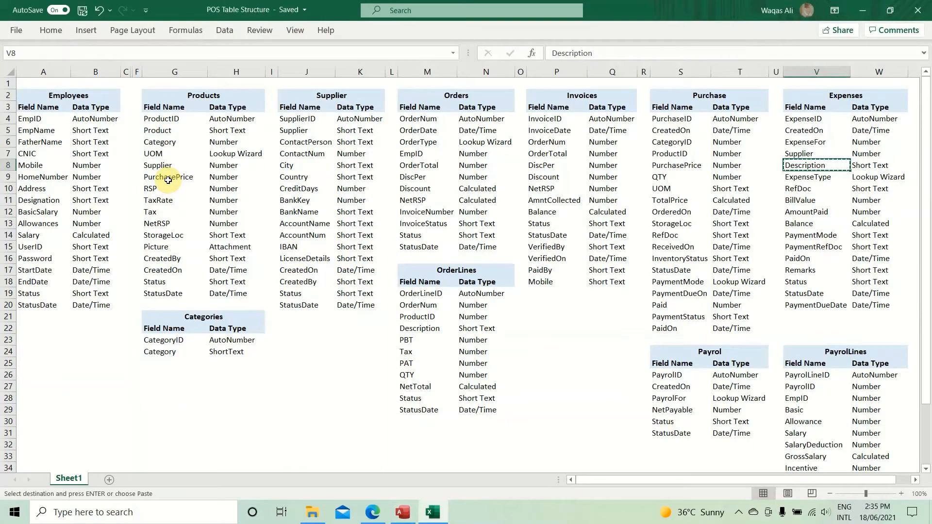
key("Down")
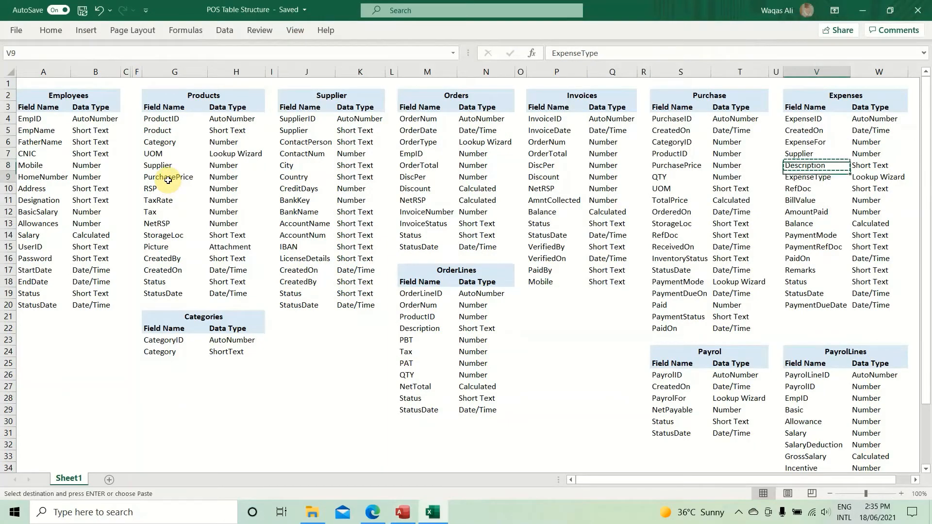
key("ctrl+c")
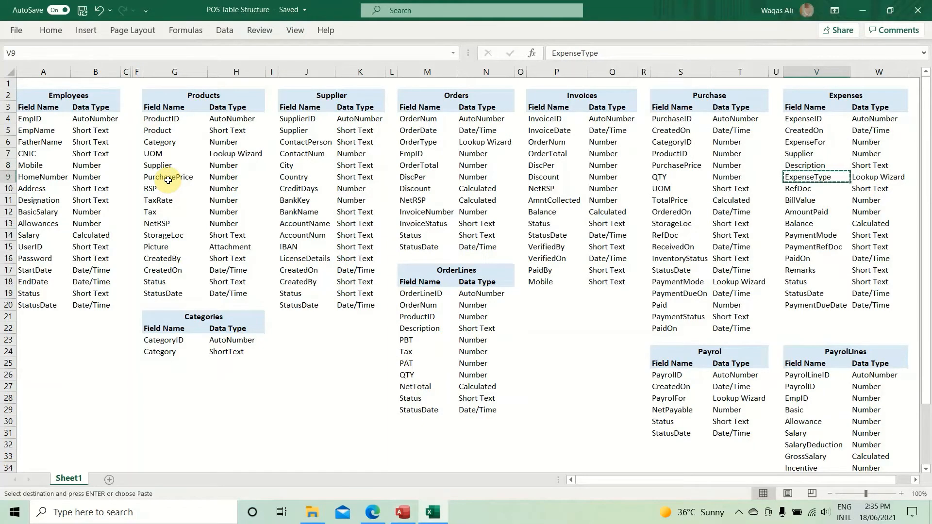
key("alt+Tab")
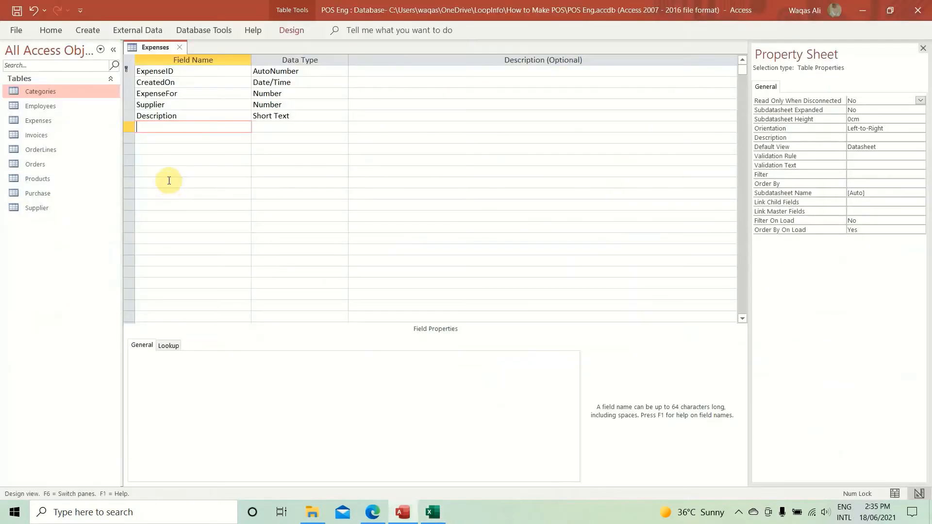
key("ctrl+v")
key("Tab")
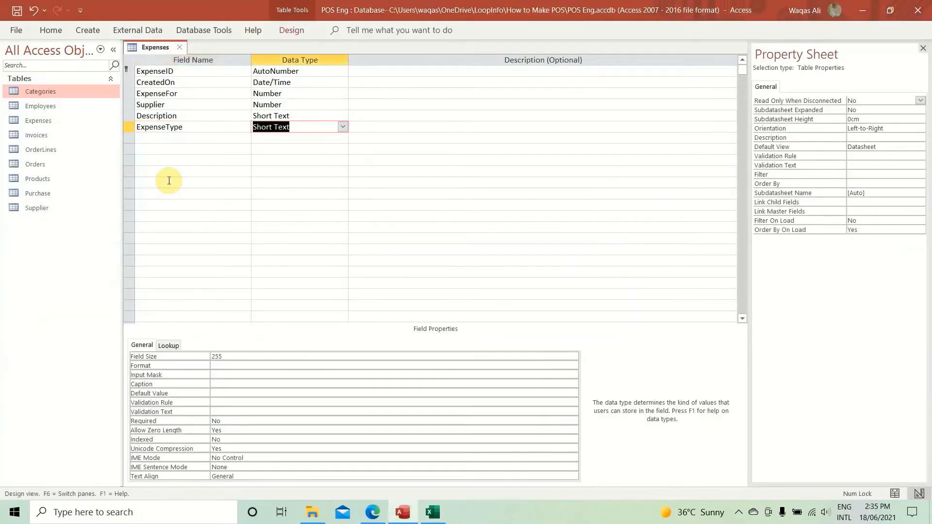
type("loo")
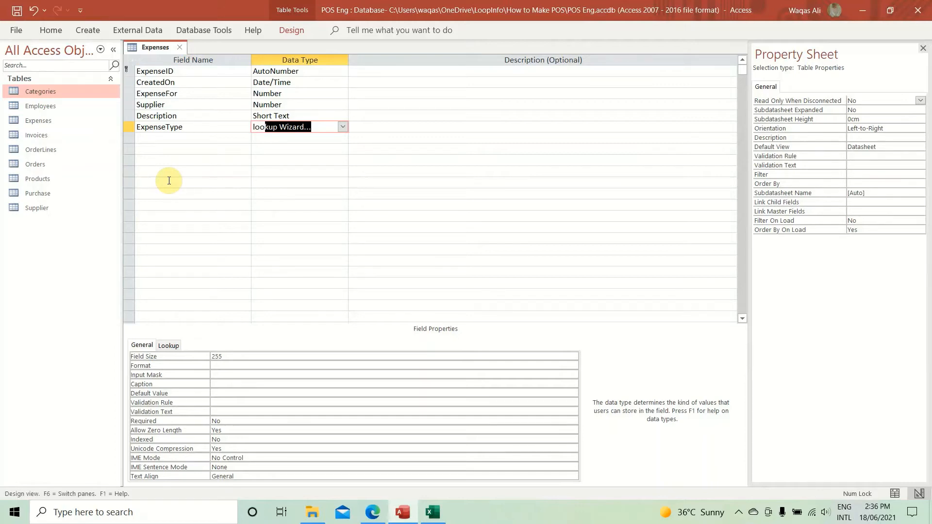
key("Escape")
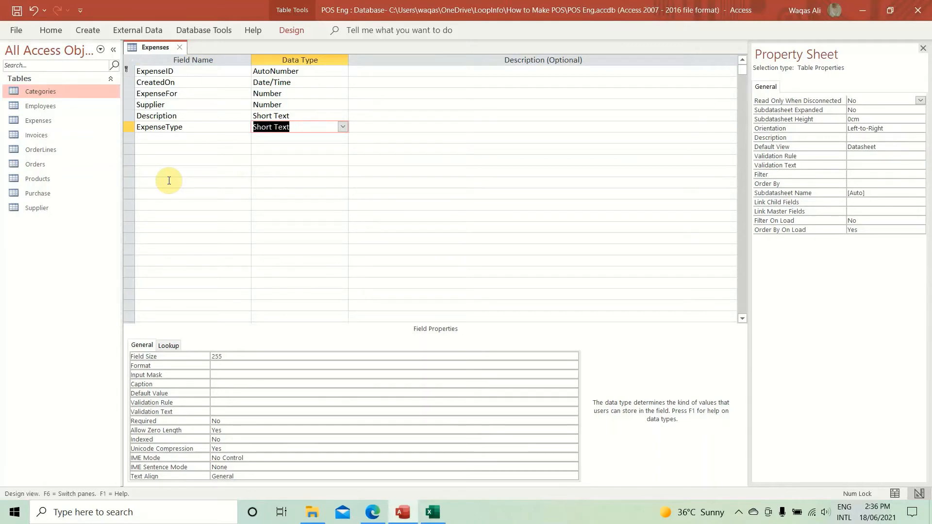
Step: Start the Lookup Wizard for the ExpenseFor field and choose to type in the values
key("Up")
key("Up")
key("Up")
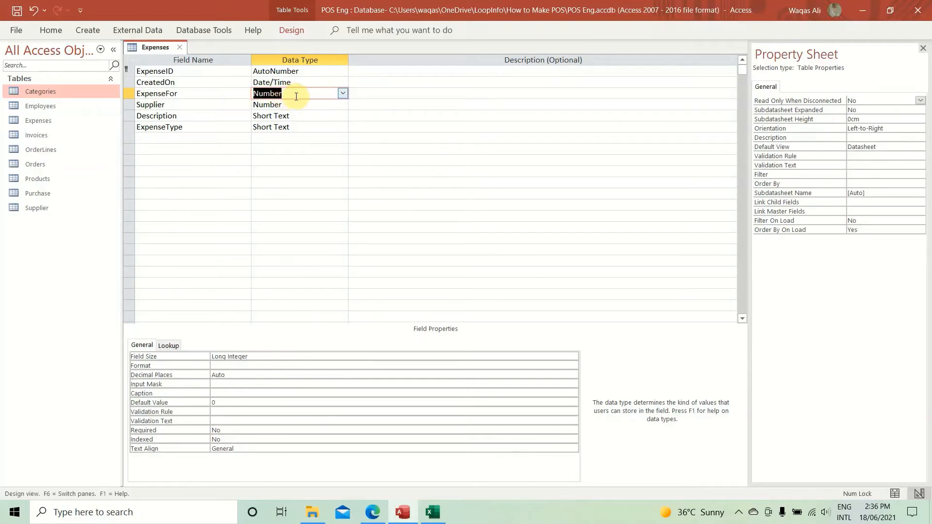
type("lookup Wizard...")
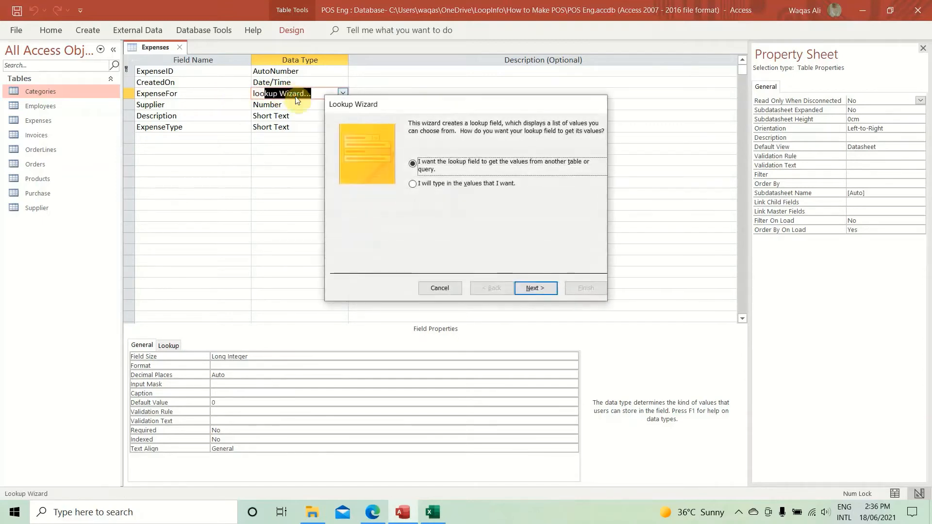
left_click(480, 185)
left_click(532, 288)
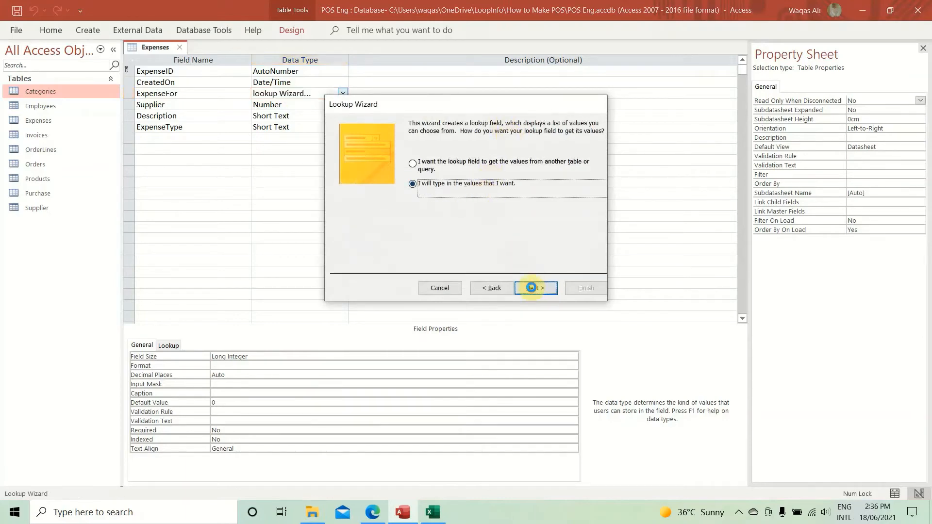
Step: Enter the lookup values 1 to 12 in one column for ExpenseFor and finish the wizard
left_click(361, 194)
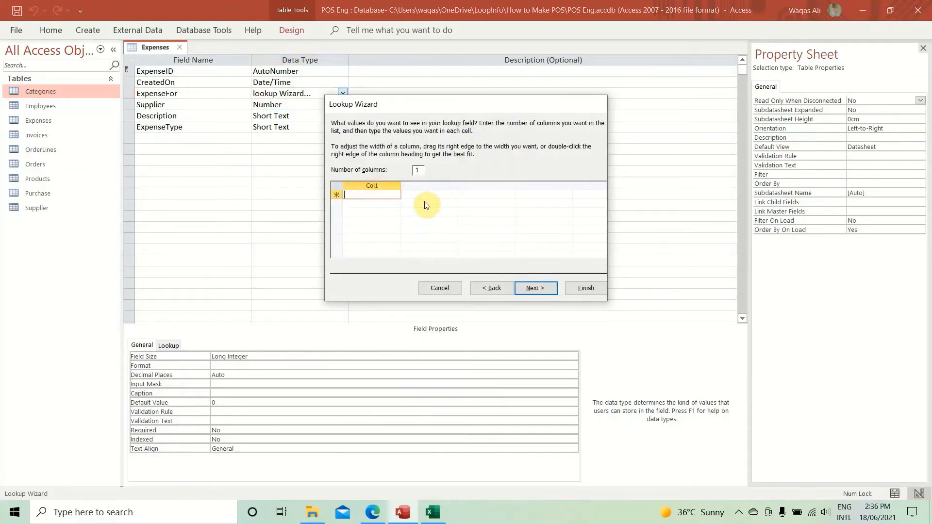
type("1")
key("Tab")
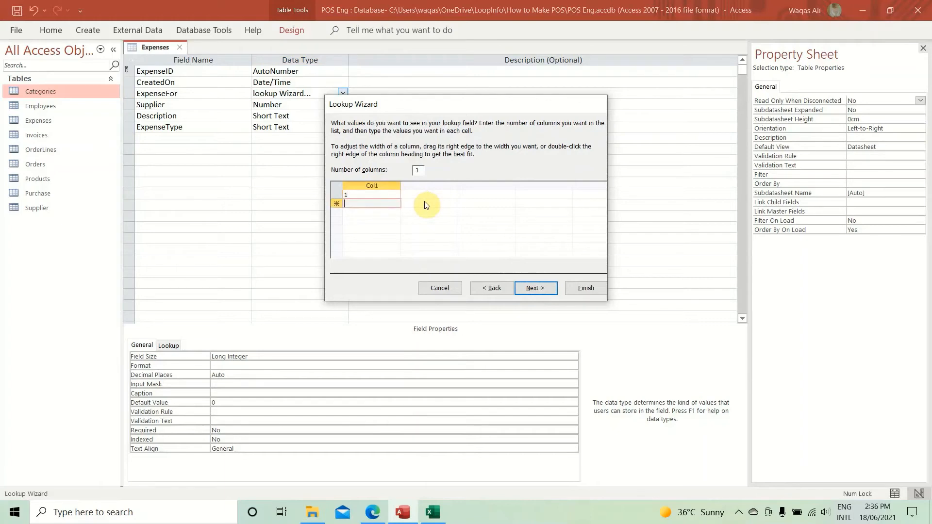
type("2")
key("Tab")
type("3")
key("Tab")
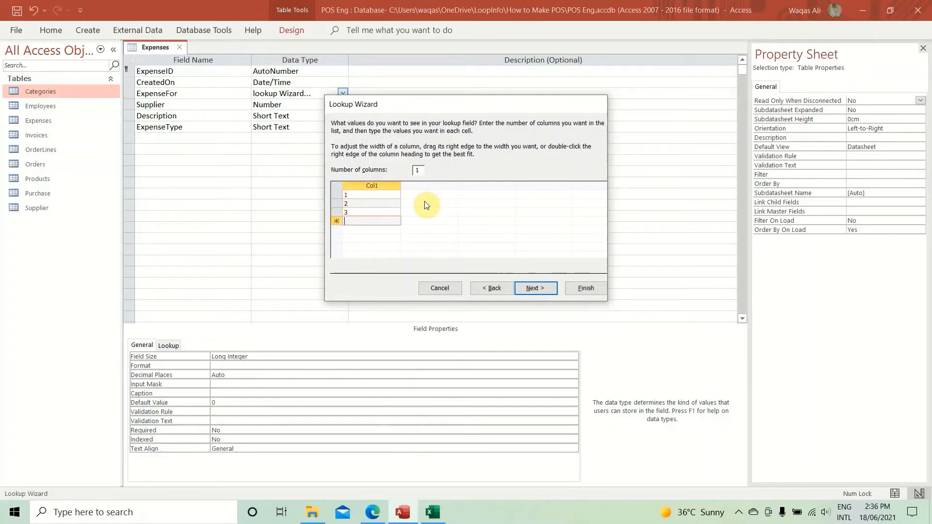
type("4")
key("Tab")
type("5")
key("Tab")
type("6")
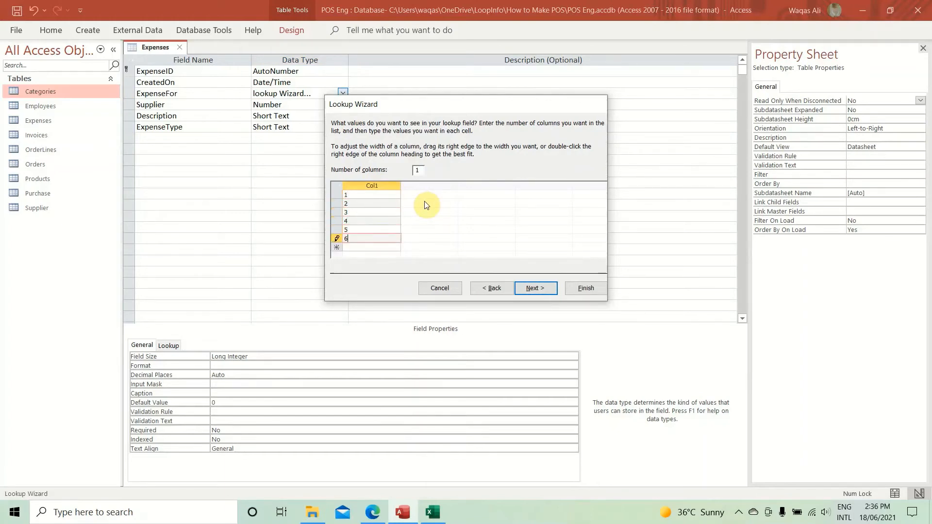
key("Tab")
type("7")
key("Tab")
type("8")
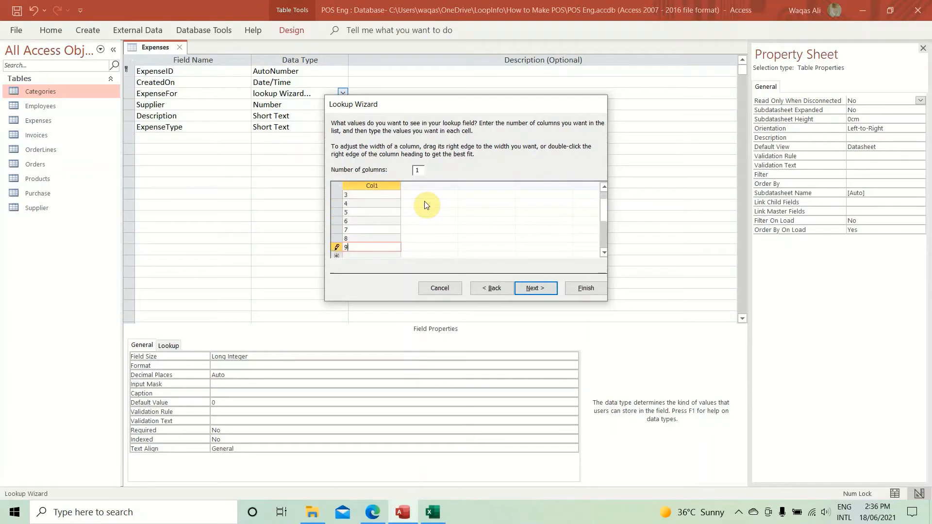
key("Tab")
type("9")
key("Tab")
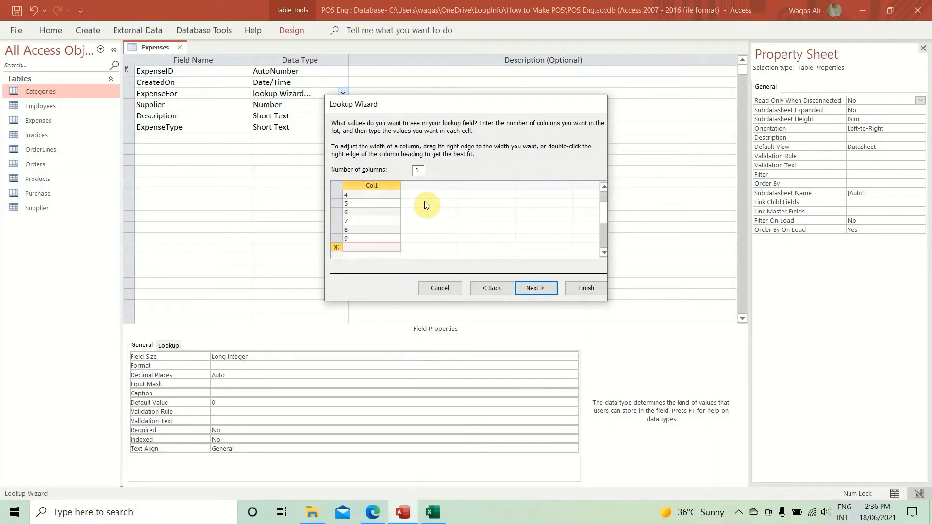
type("10")
key("Tab")
type("11")
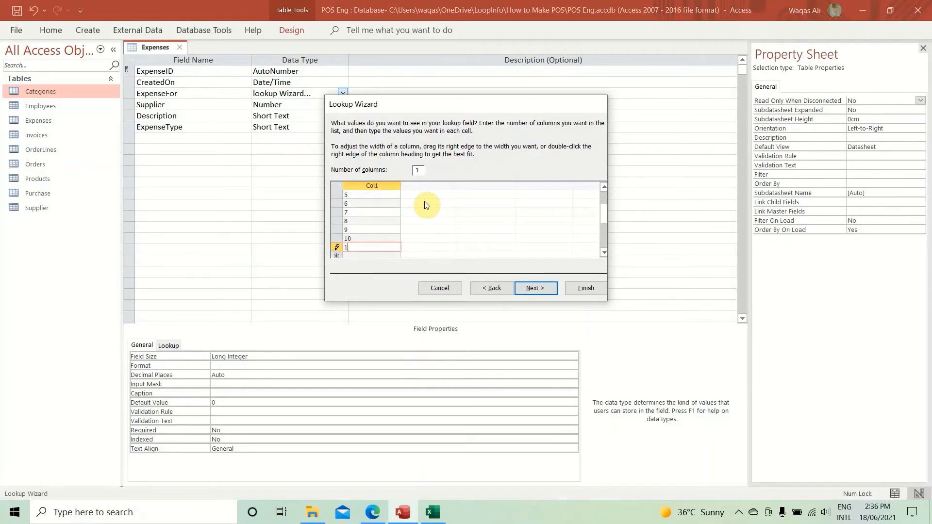
key("Tab")
type("12")
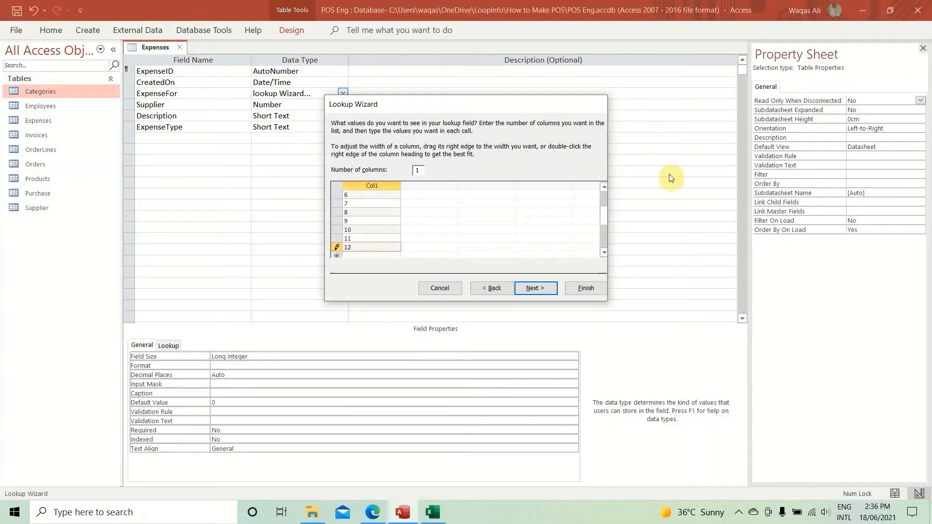
left_click(533, 291)
left_click(586, 288)
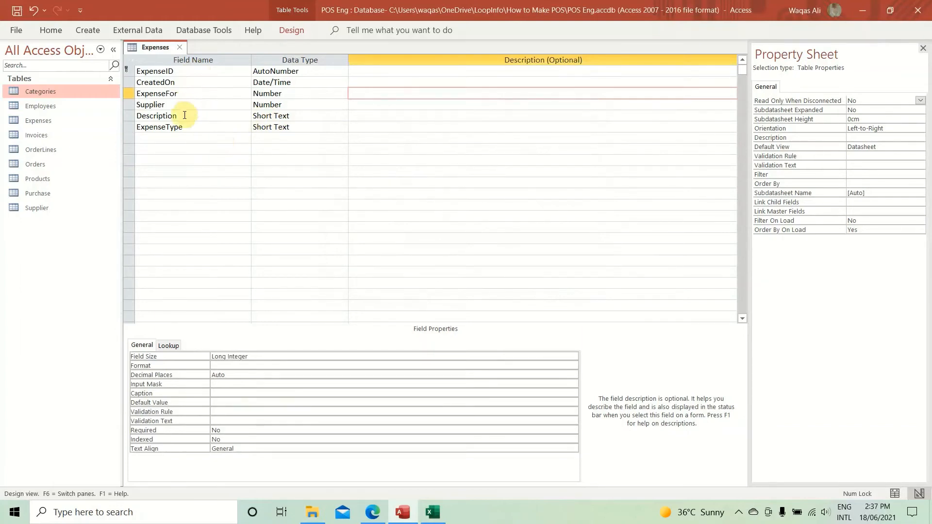
Step: Check the planned data type of ExpenseType in the Excel structure sheet against the Access Expenses table
left_click(327, 127)
key("alt+Tab")
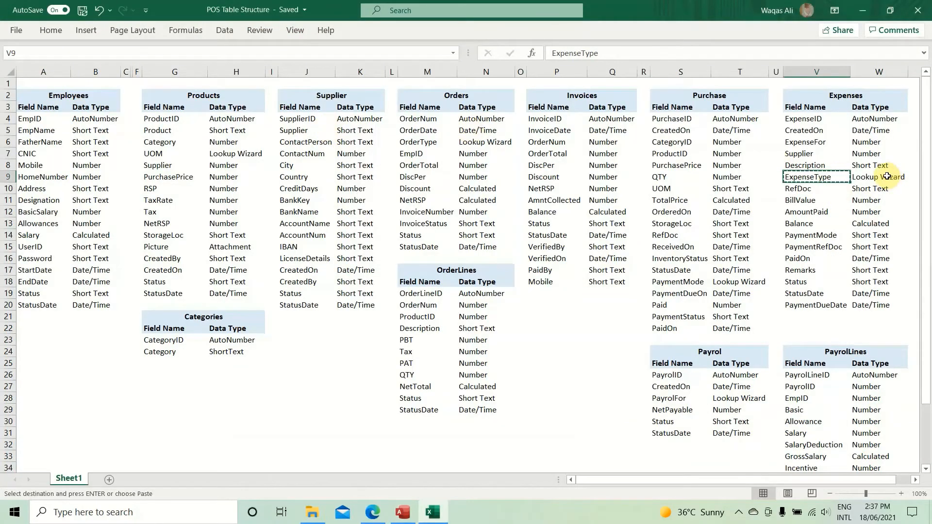
left_click_drag(832, 179, 888, 181)
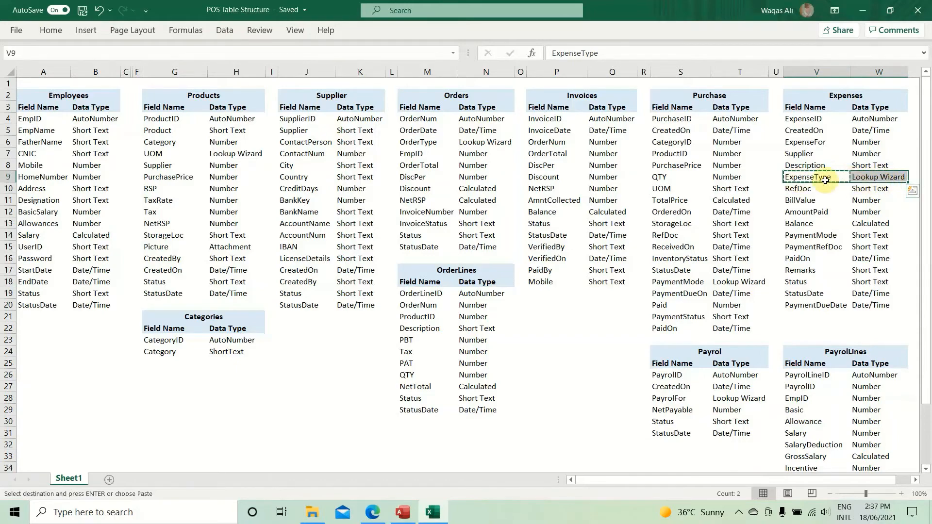
key("alt+Tab")
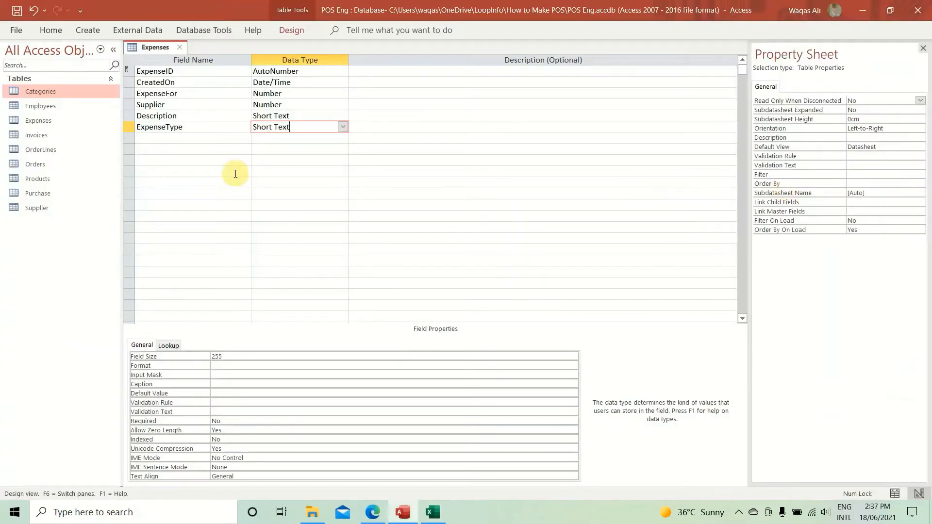
Step: Add the RefDoc field from the Excel structure sheet to the Expenses table with the Short Text data type
left_click(187, 140)
key("alt+Tab")
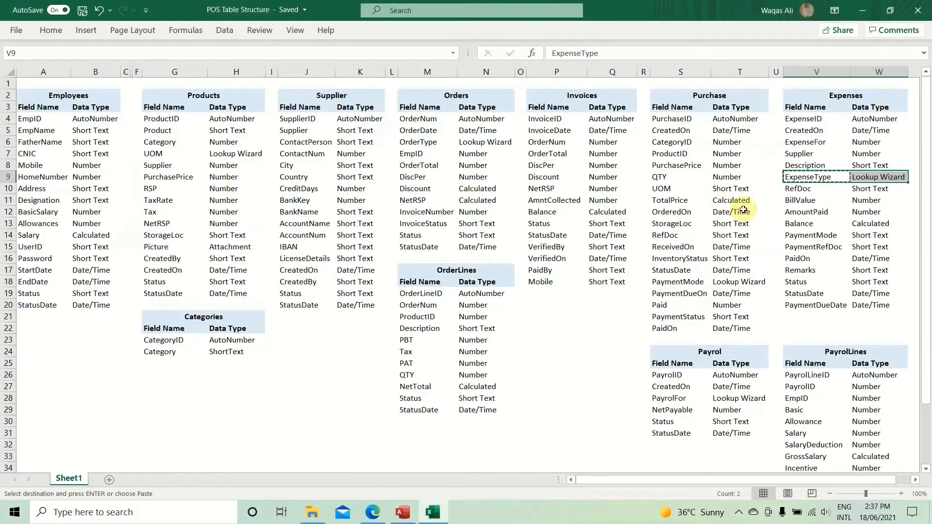
left_click(794, 190)
key("alt+Tab")
key("ctrl+v")
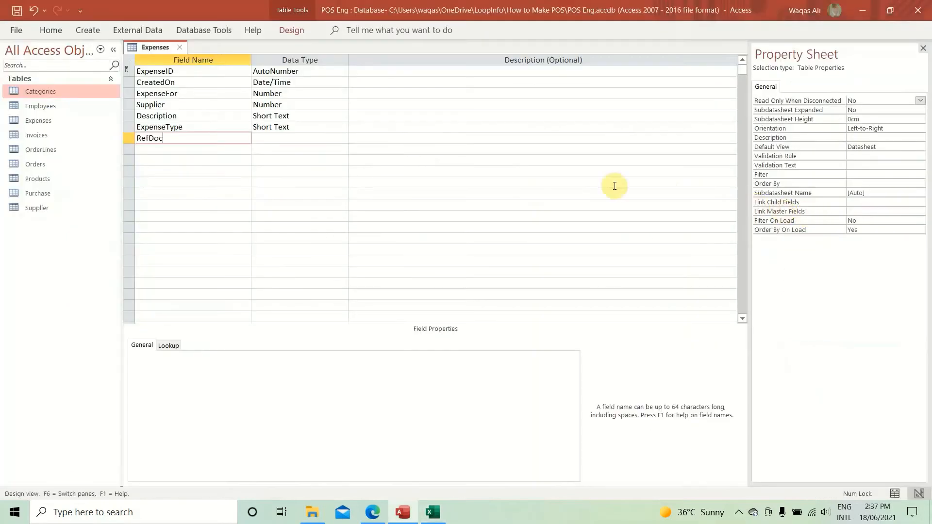
key("Tab")
Step: Compare the planned RefDoc data type under Purchase and Expenses in the Excel structure sheet, then return to the Access table
key("alt+Tab")
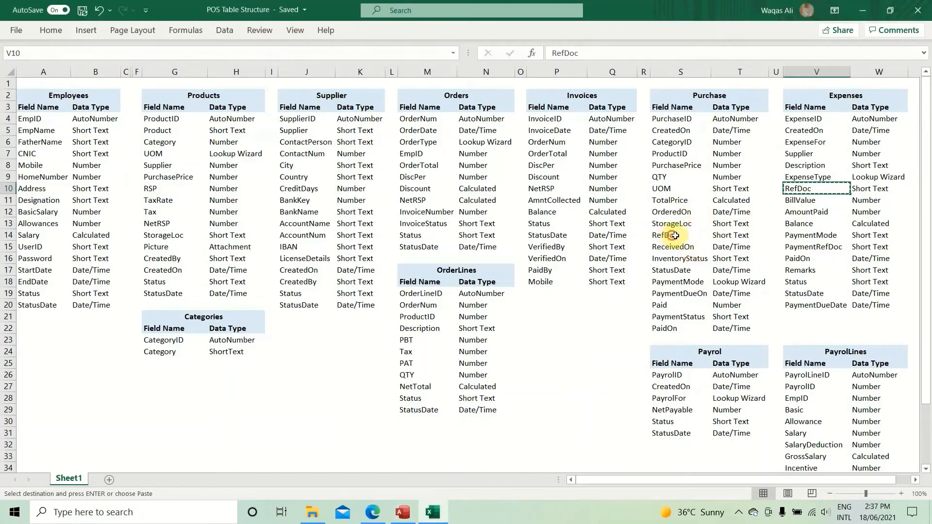
left_click(694, 234)
left_click_drag(695, 234, 720, 232)
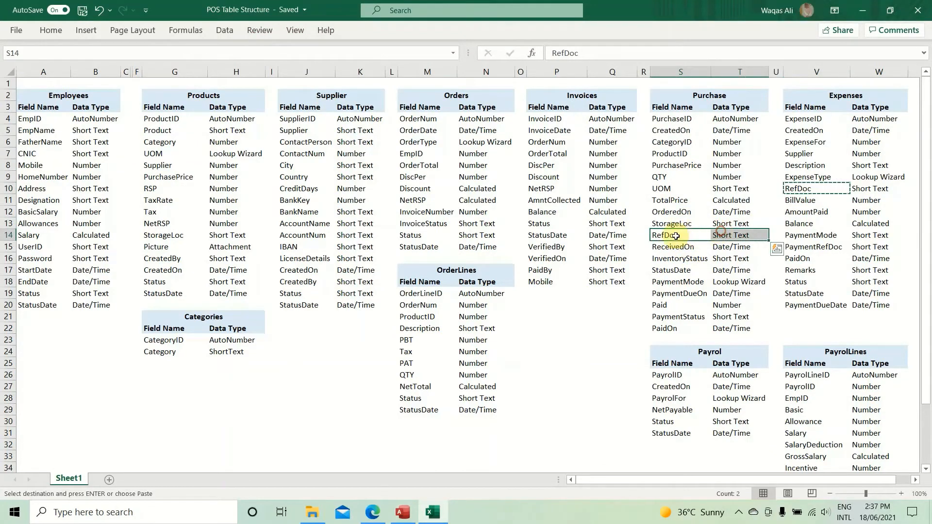
left_click(800, 191)
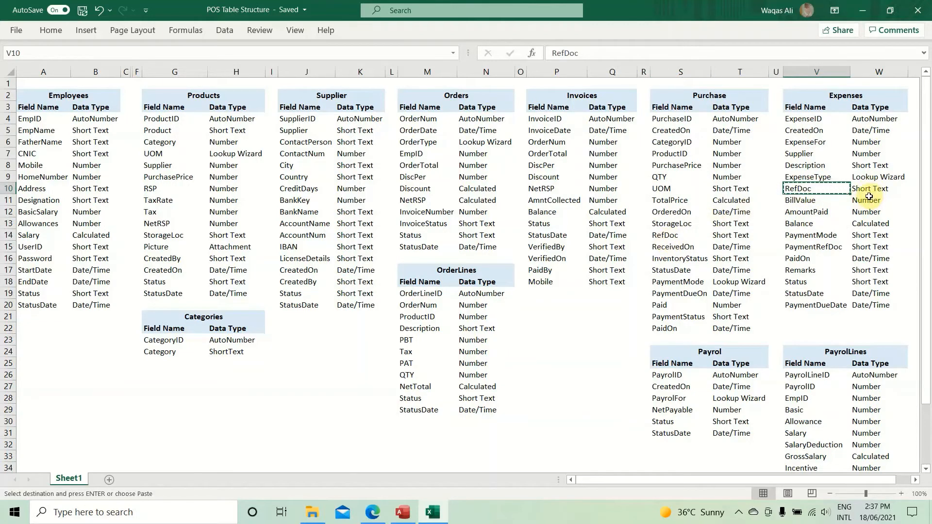
key("alt+Tab")
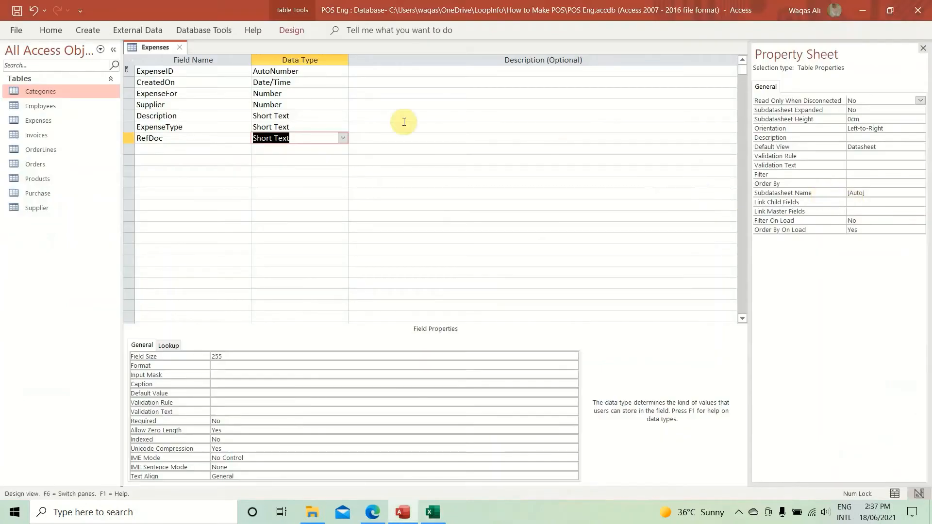
Step: Add the BillValue field from the Excel structure sheet to the Expenses table with the Number data type
key("alt+Tab")
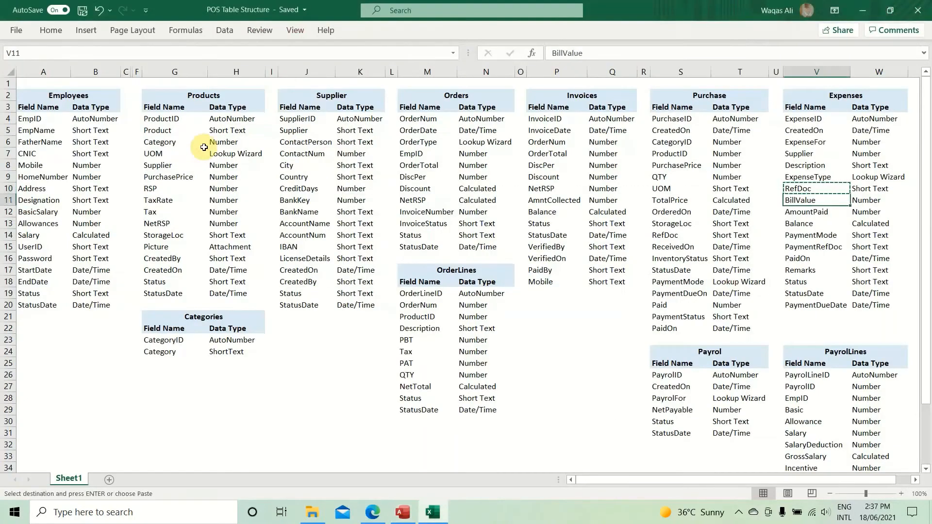
key("alt+Tab")
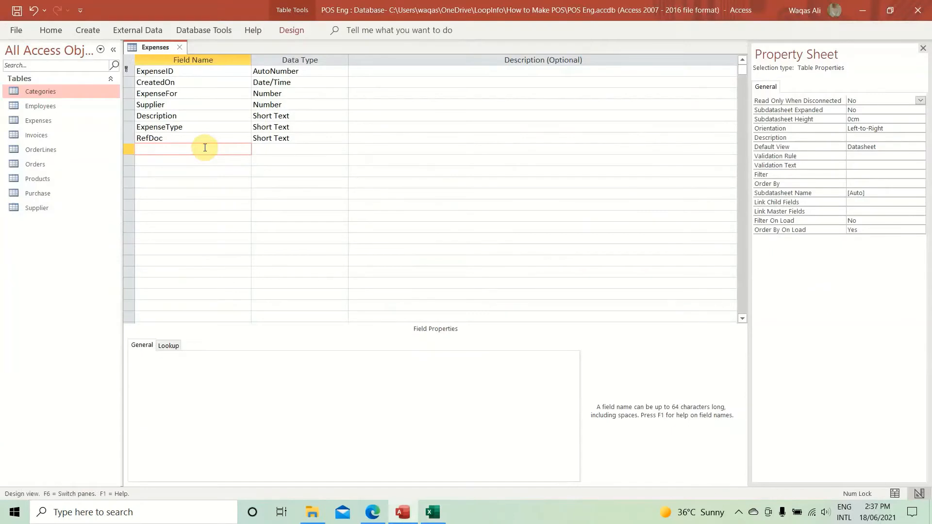
type("BillValue")
key("Tab")
type("nu")
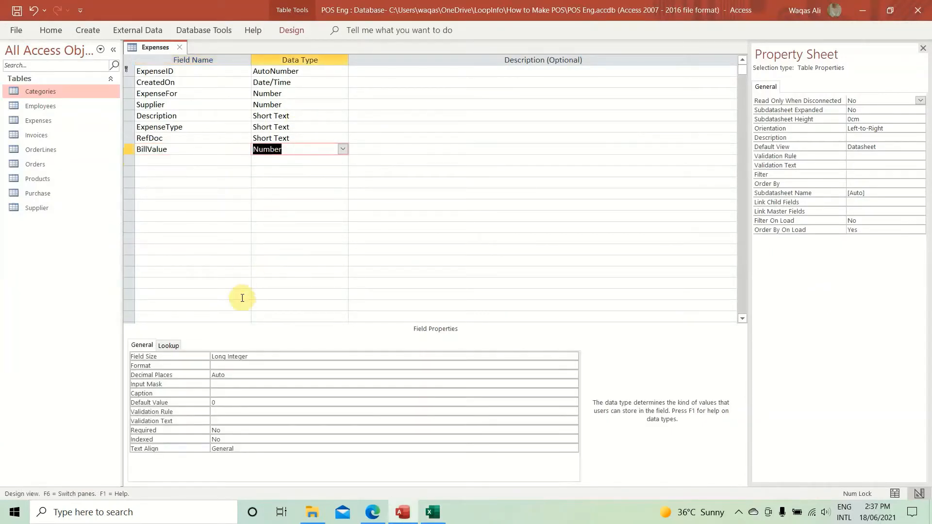
Step: Set the BillValue field size to Double and its format to Standard
left_click(257, 359)
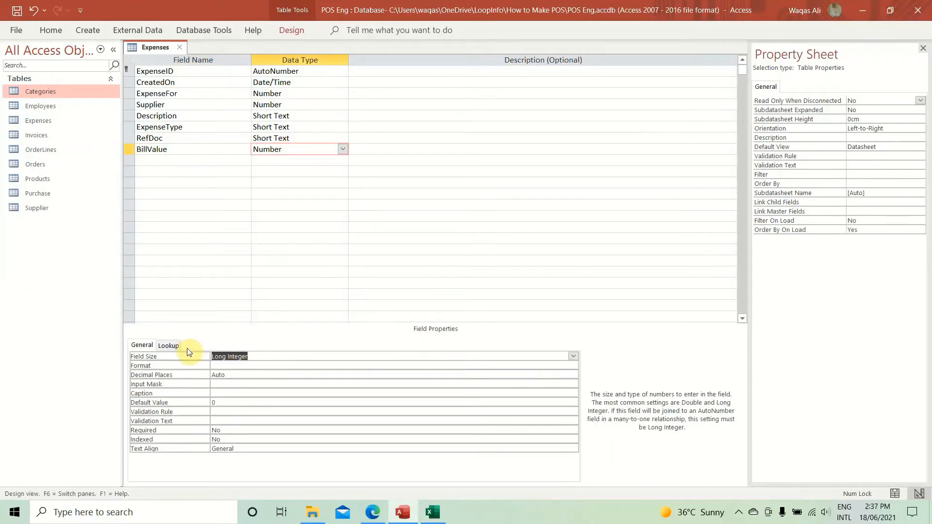
type("double")
key("Tab")
type("s")
key("Tab")
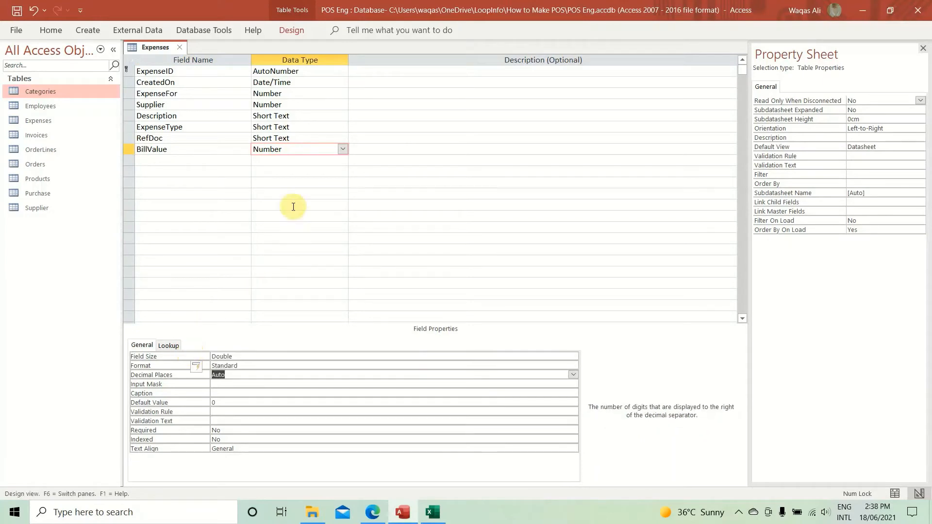
Step: Add the AmountPaid field from the Excel structure sheet to the Expenses table with the Number data type
key("alt+Tab")
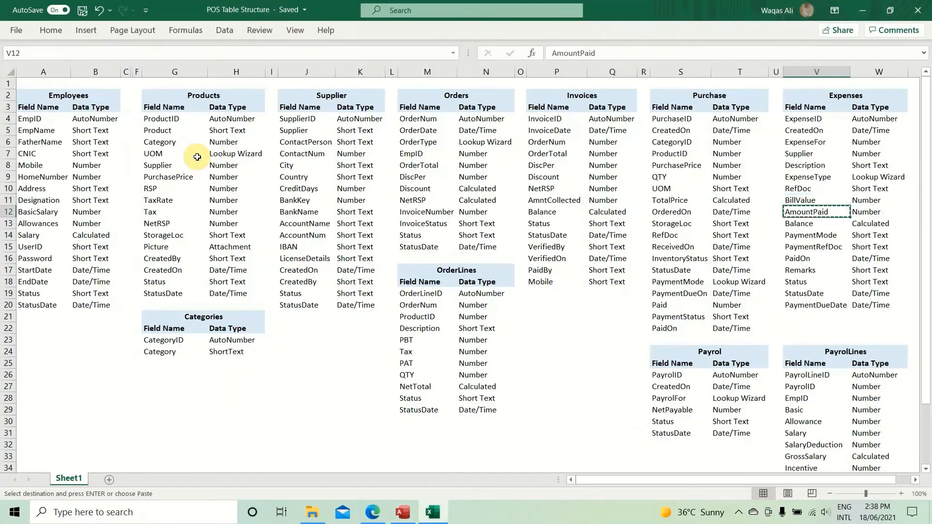
key("alt+Tab")
left_click(197, 158)
type("AmountPaid")
key("Tab")
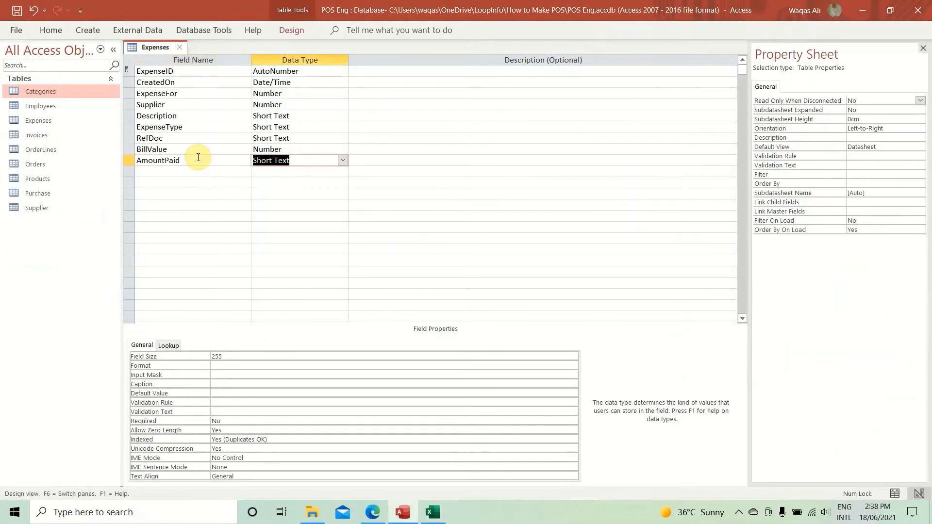
type("nu")
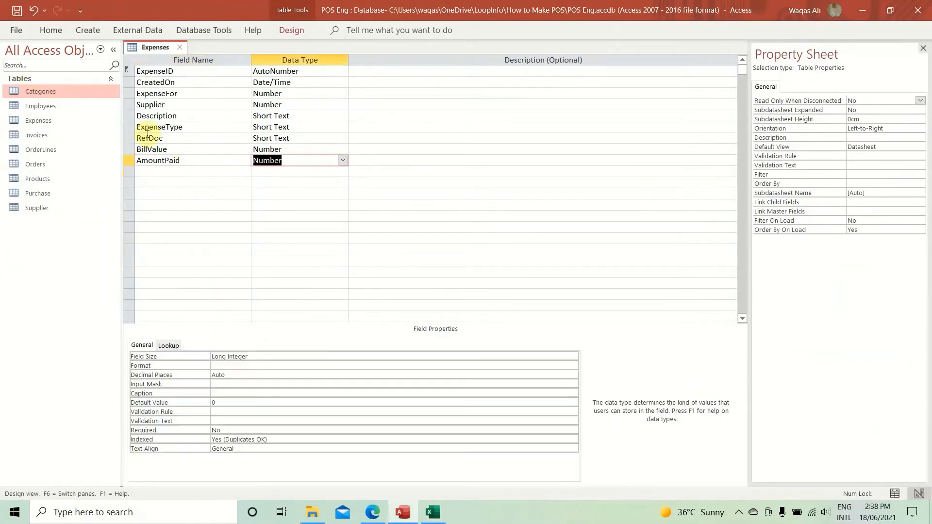
Step: Set the AmountPaid field size to Double and its format to Standard
left_click(281, 358)
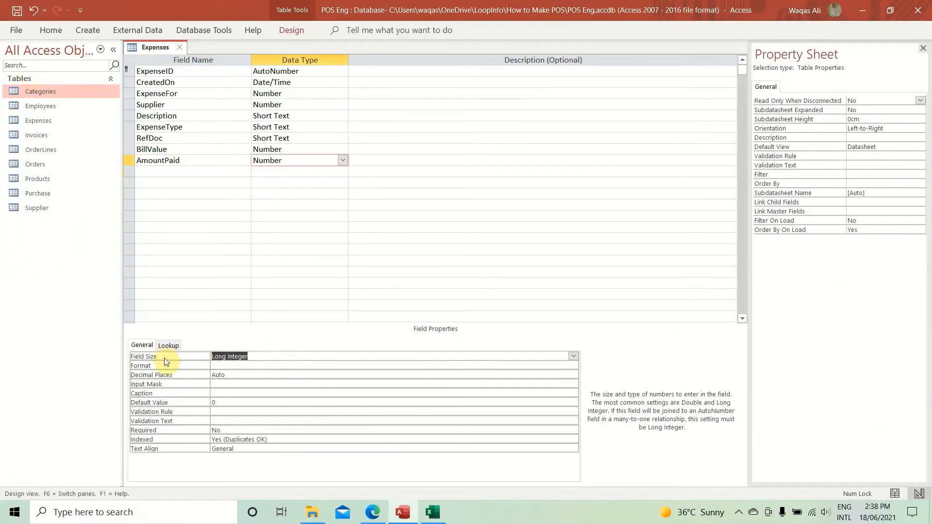
type("double")
key("Tab")
type("st")
key("Tab")
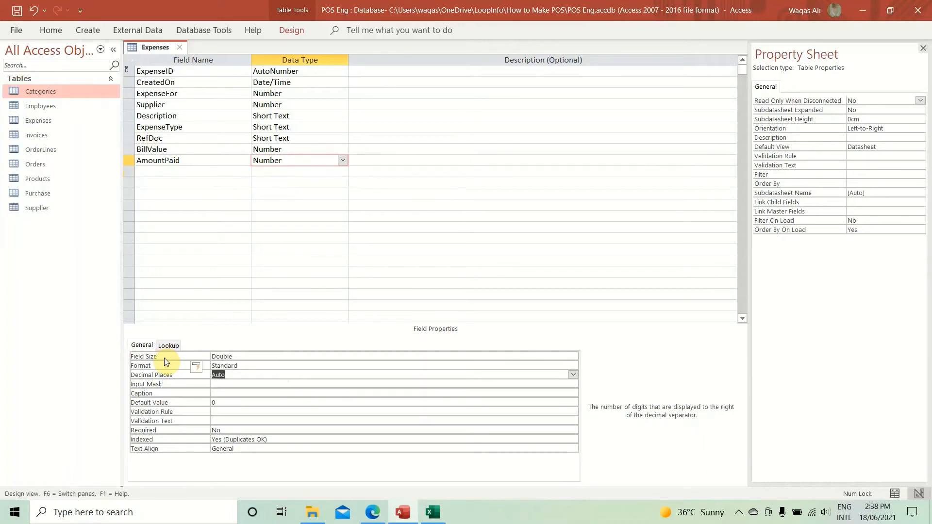
Step: Add the Balance field from the Excel structure sheet to the Expenses table with the Calculated data type
left_click(177, 171)
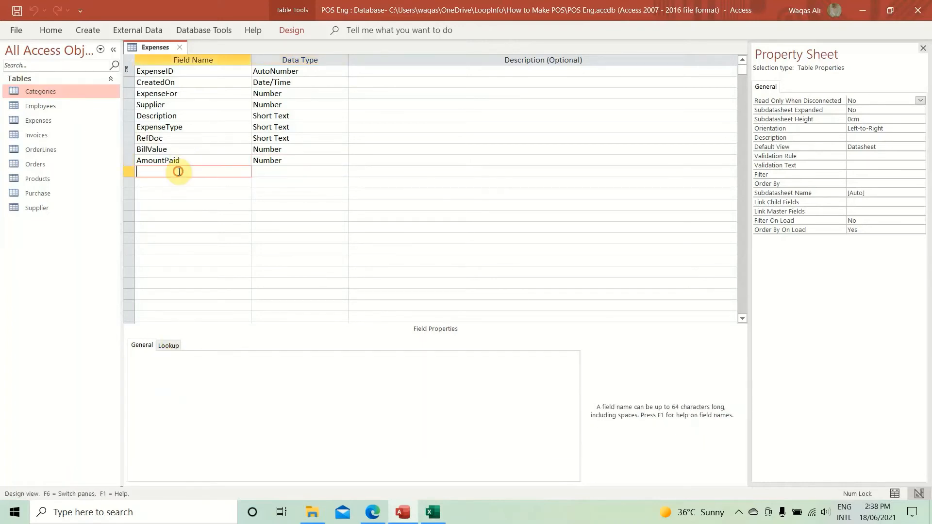
key("alt+Tab")
key("Down")
key("ctrl+c")
key("alt+Tab")
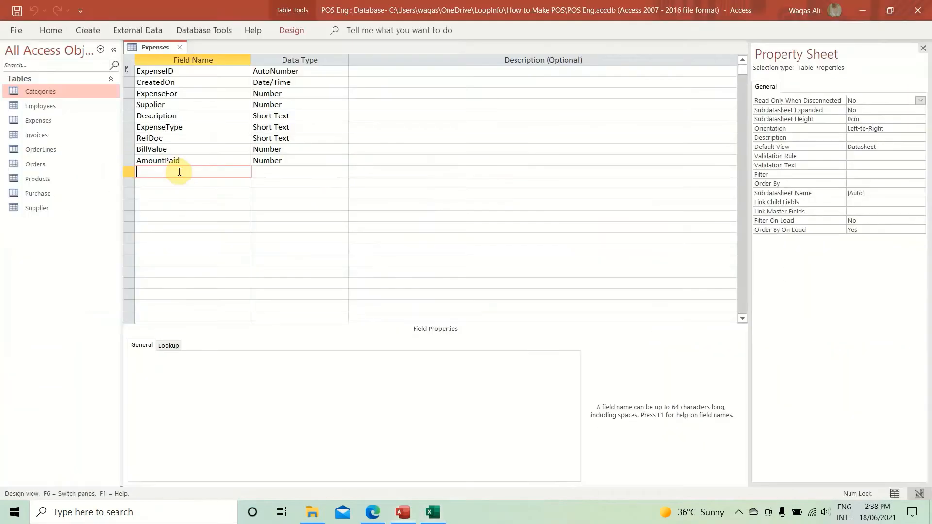
key("ctrl+v")
key("Tab")
type("ca")
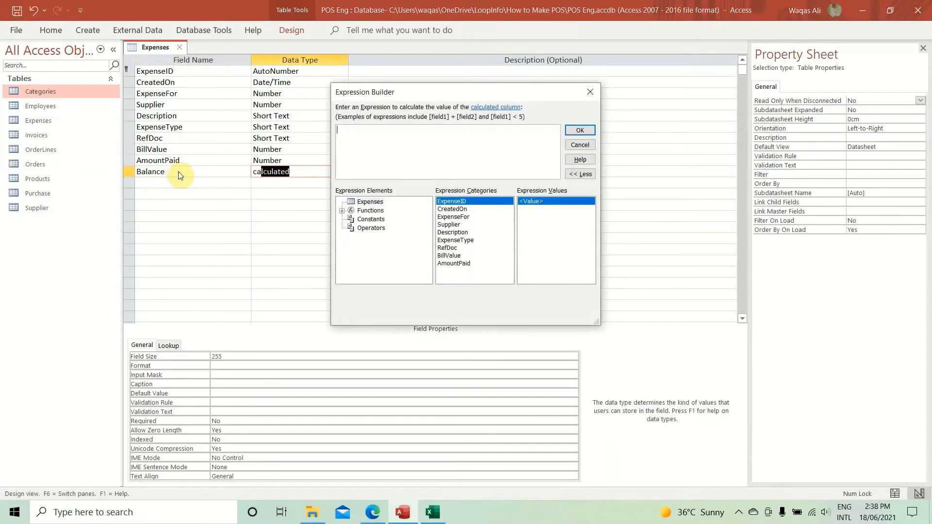
Step: Enter the expression [BillValue]-[AmountPaid] for the calculated Balance field and confirm it
type("[BillValue]")
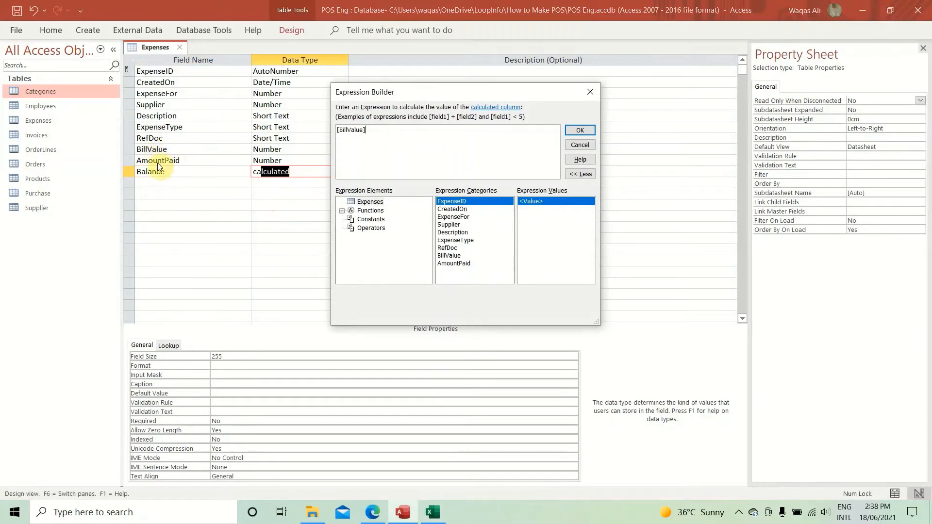
type("-am")
key("Tab")
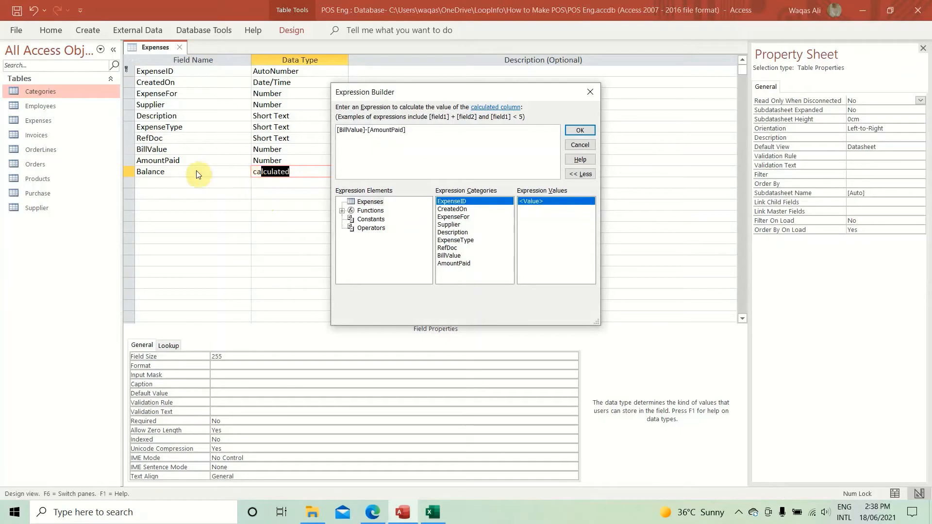
left_click(581, 130)
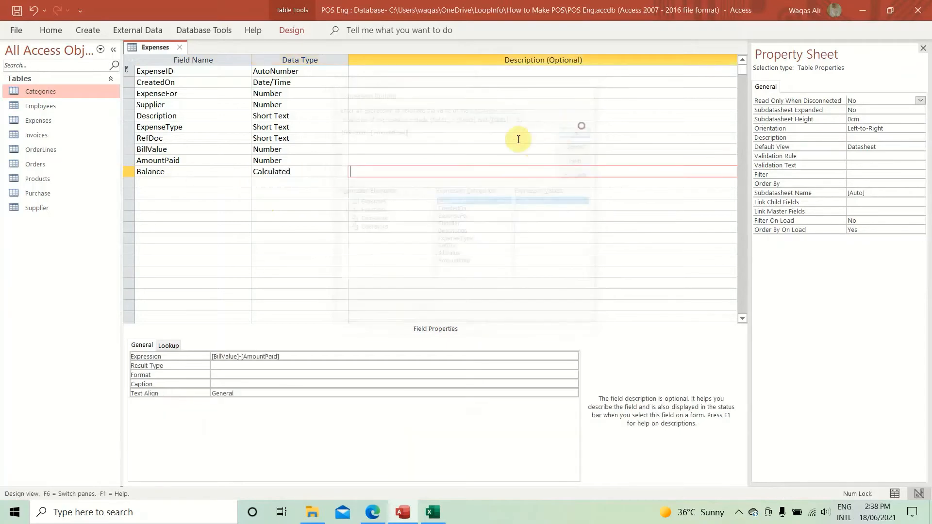
Step: Add the PaymentMode field from the Excel structure sheet to the Expenses table with the Short Text data type
left_click(187, 182)
key("alt+Tab")
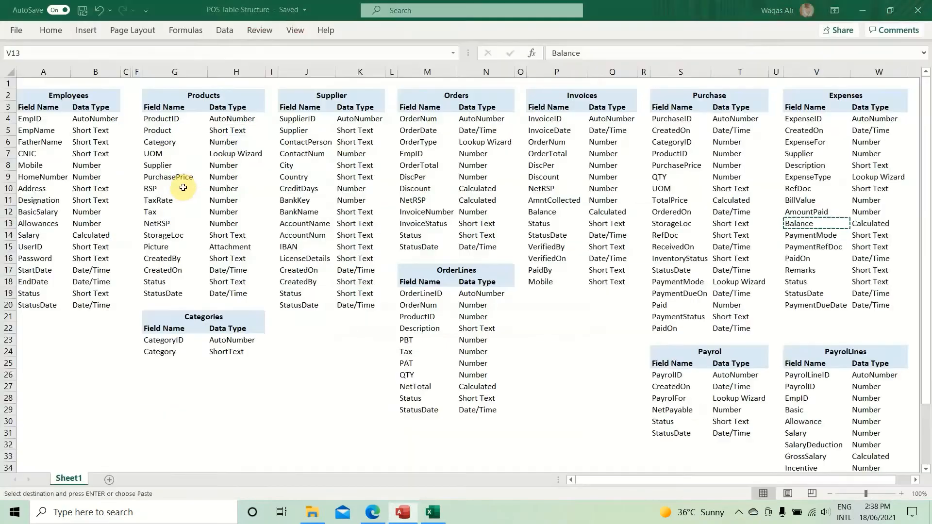
key("Down")
key("ctrl+c")
key("alt+Tab")
key("ctrl+v")
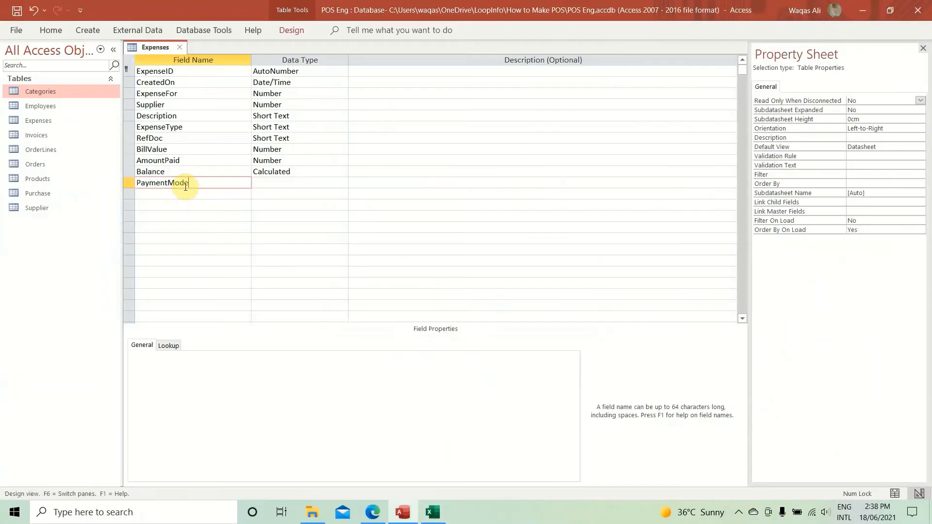
key("Tab")
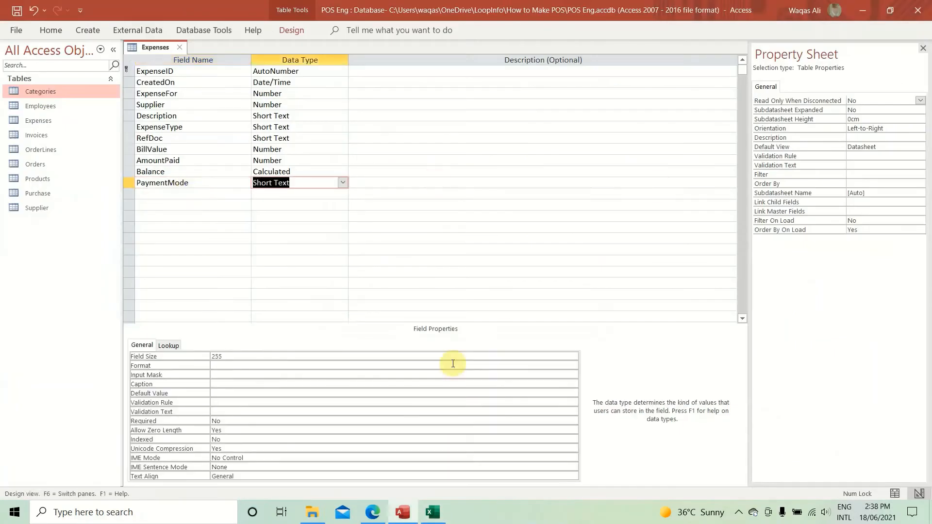
Step: Check the planned PaymentMode data type in the Excel structure sheet and set the field size to 25 in Access
key("alt+Tab")
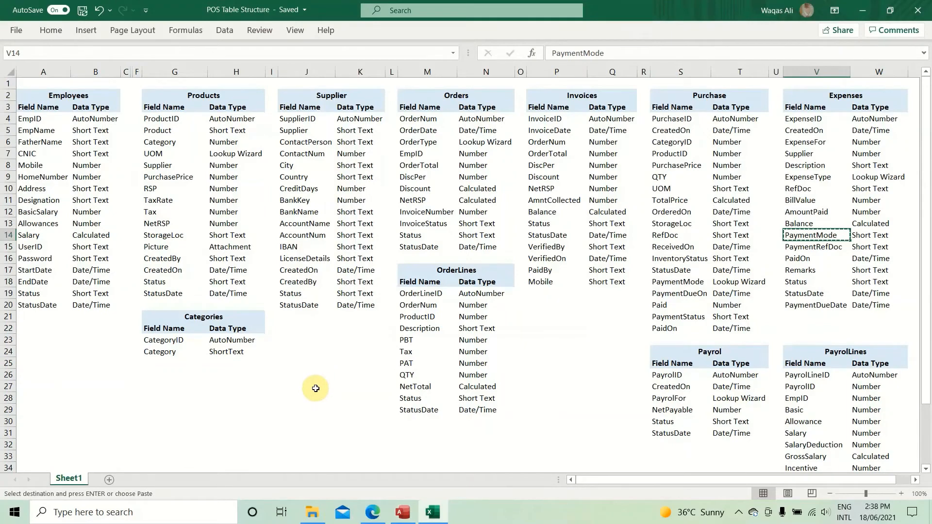
key("alt+Tab")
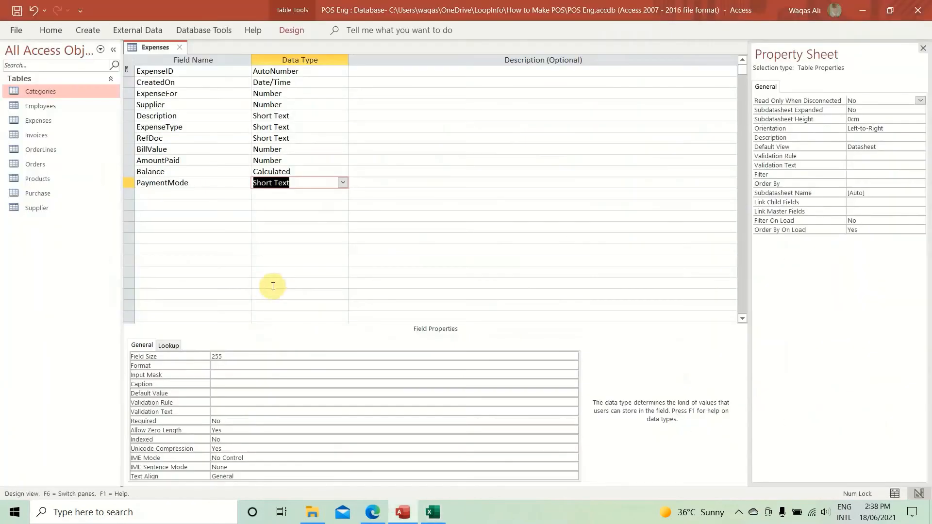
left_click(239, 357)
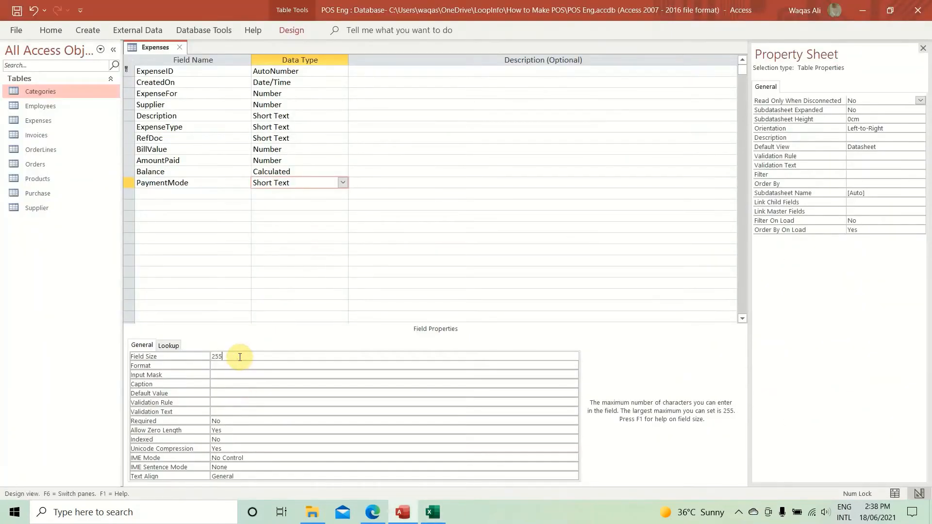
key("Tab")
Step: Add the PaymentRefDoc field from the Excel structure sheet to the Expenses table with the Short Text data type
key("alt+Tab")
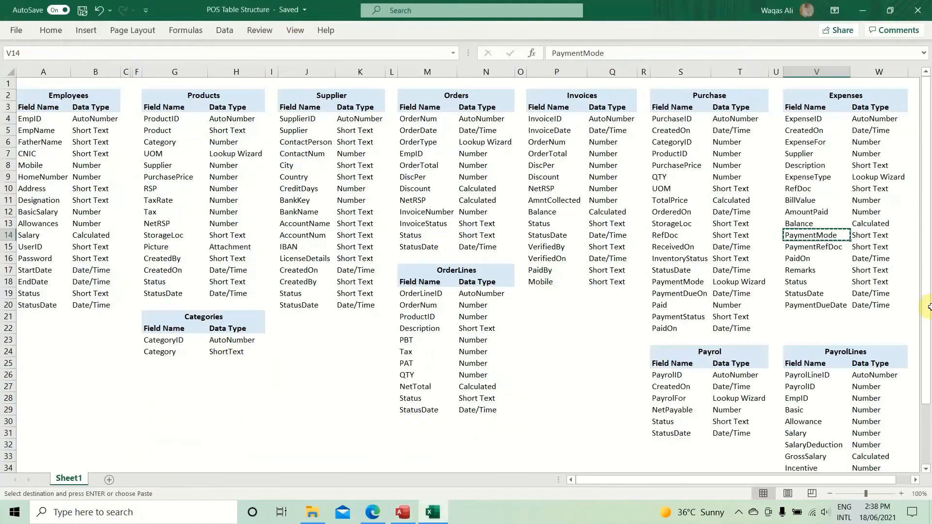
left_click(812, 246)
key("alt+Tab")
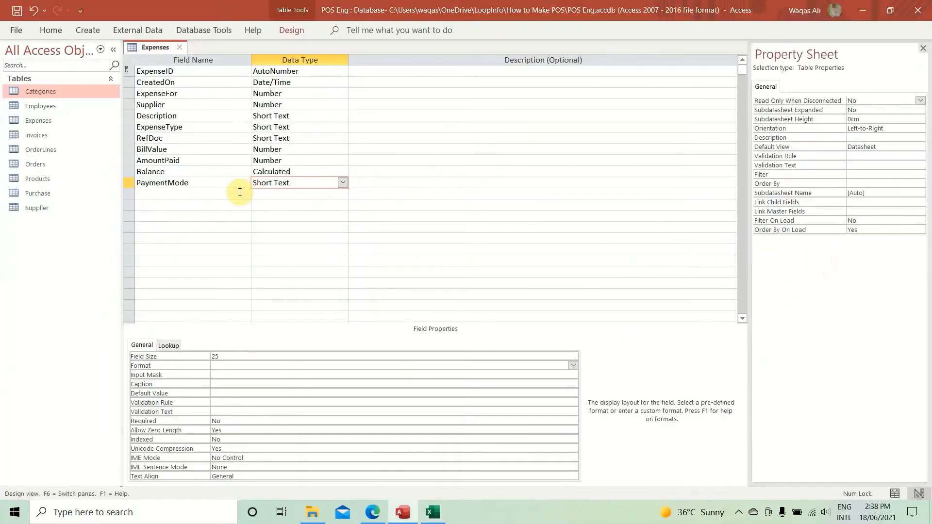
left_click(219, 195)
key("alt+Tab")
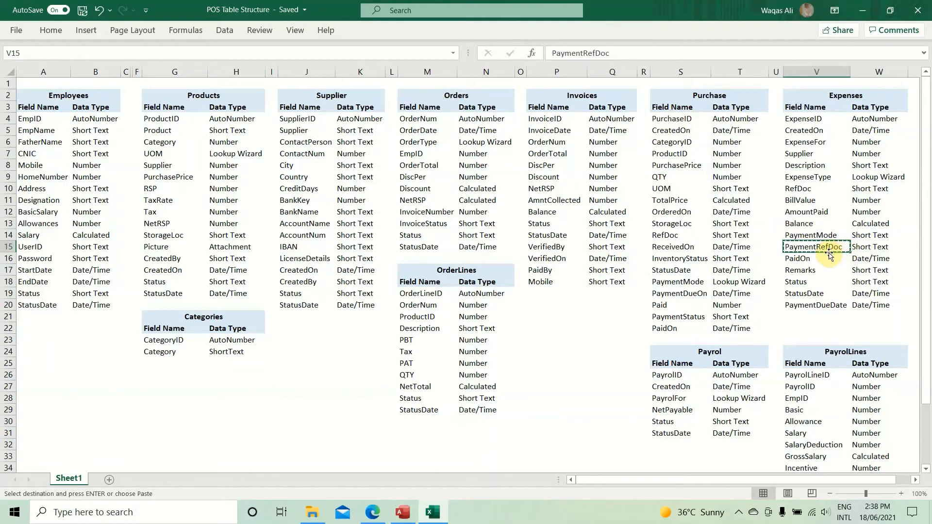
key("alt+Tab")
key("ctrl+v")
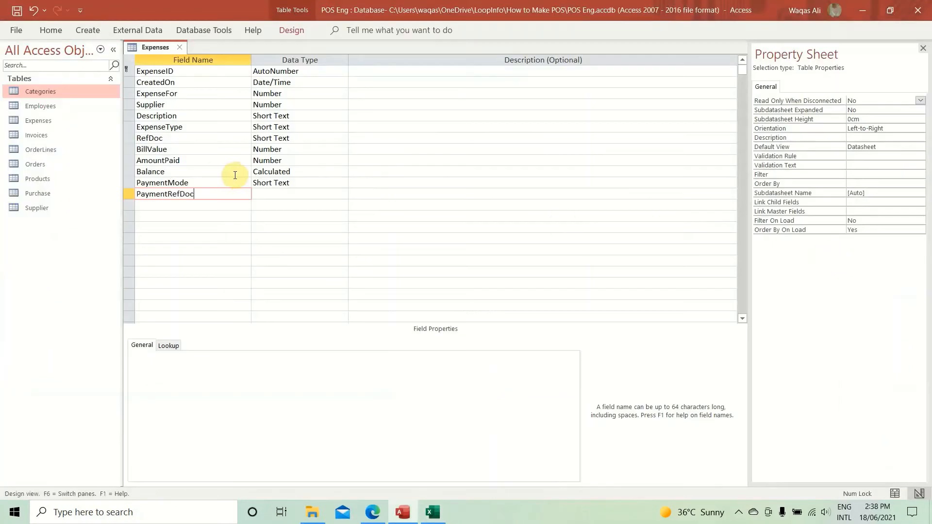
key("Tab")
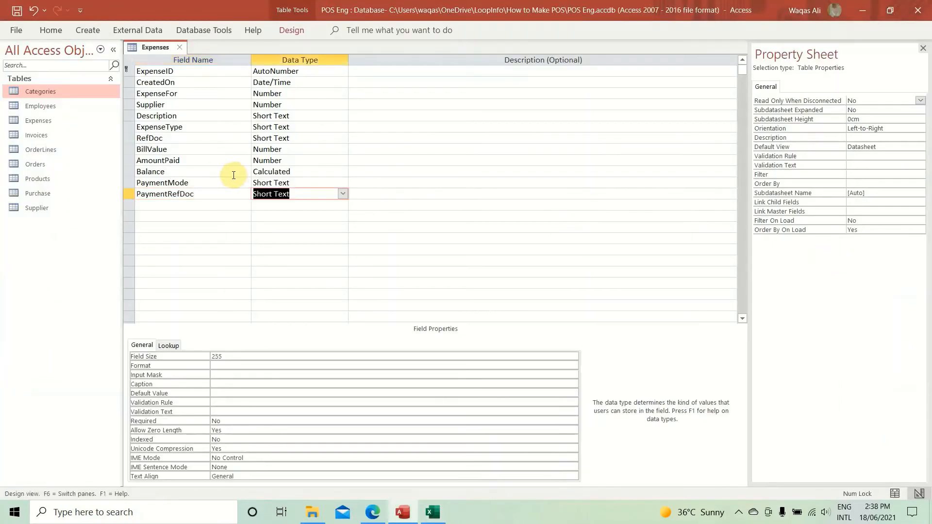
Step: Set the PaymentRefDoc field size to 50
left_click(228, 356)
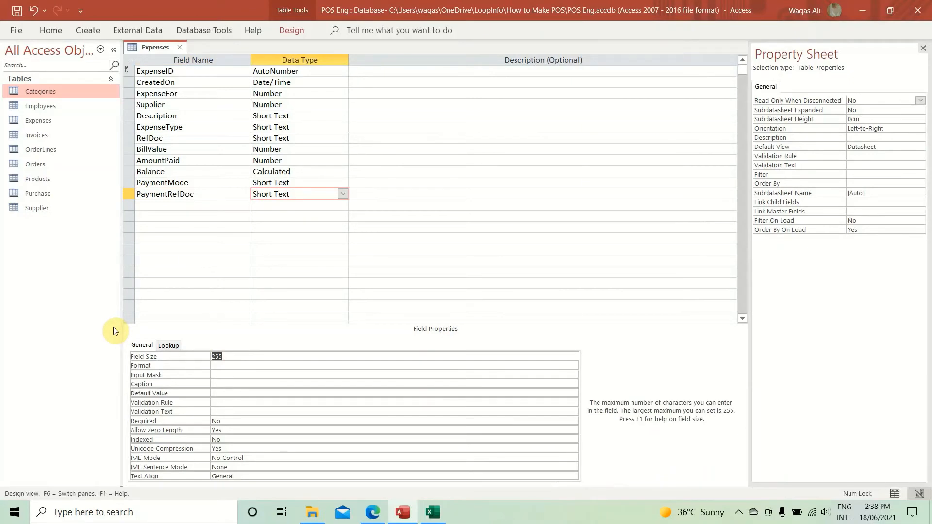
type("50")
key("Return")
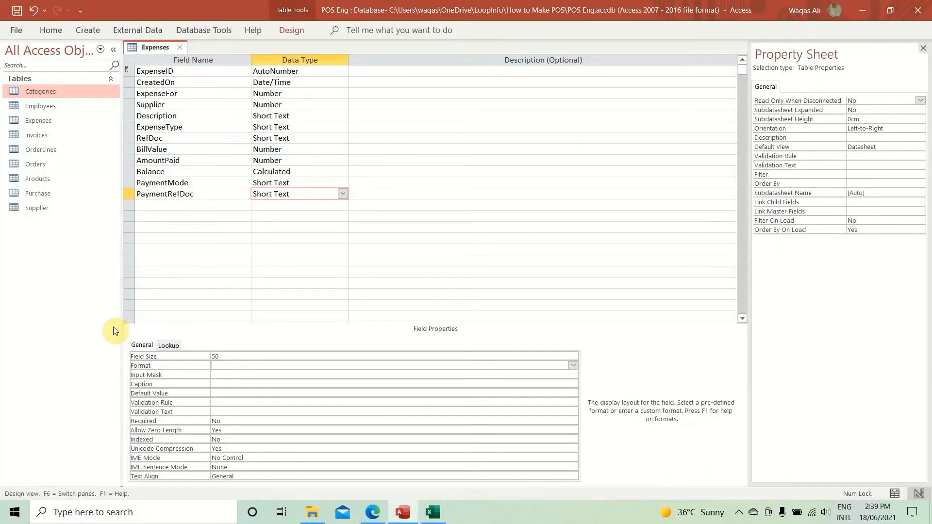
Step: Add the PaidOn field from the Excel structure sheet to the Expenses table with the Date/Time data type
left_click(173, 205)
key("alt+Tab")
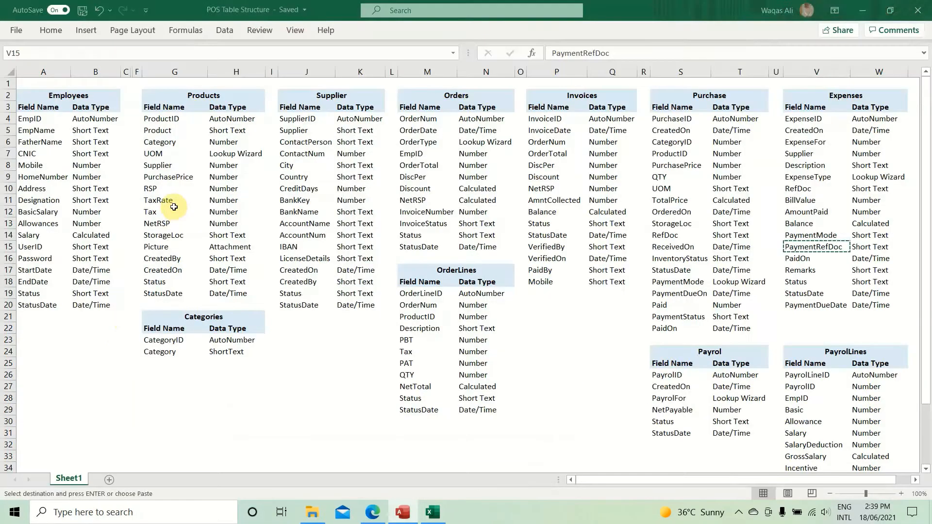
key("Down")
key("ctrl+c")
key("alt+Tab")
key("ctrl+v")
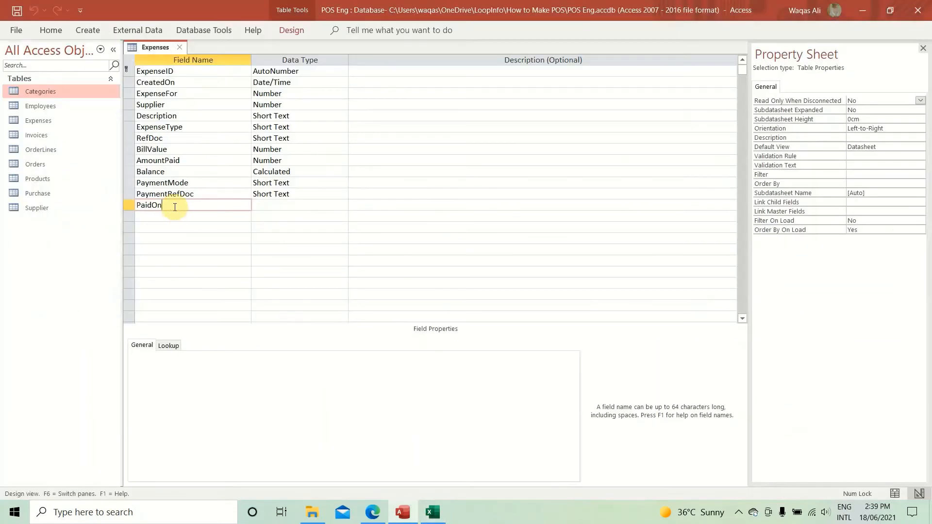
key("Tab")
type("d")
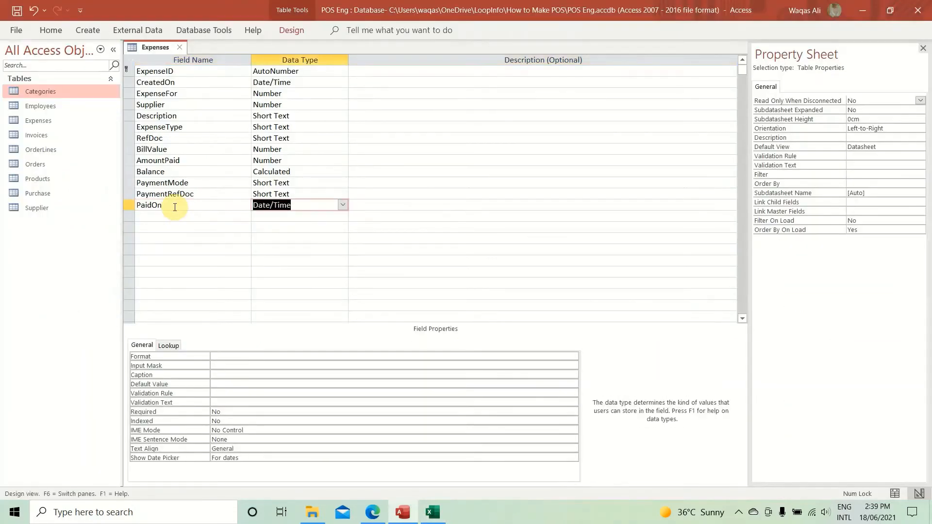
key("Down")
Step: Add the Remarks field from the Excel structure sheet to the Expenses table with the Short Text data type
key("alt+Tab")
key("Down")
key("ctrl+c")
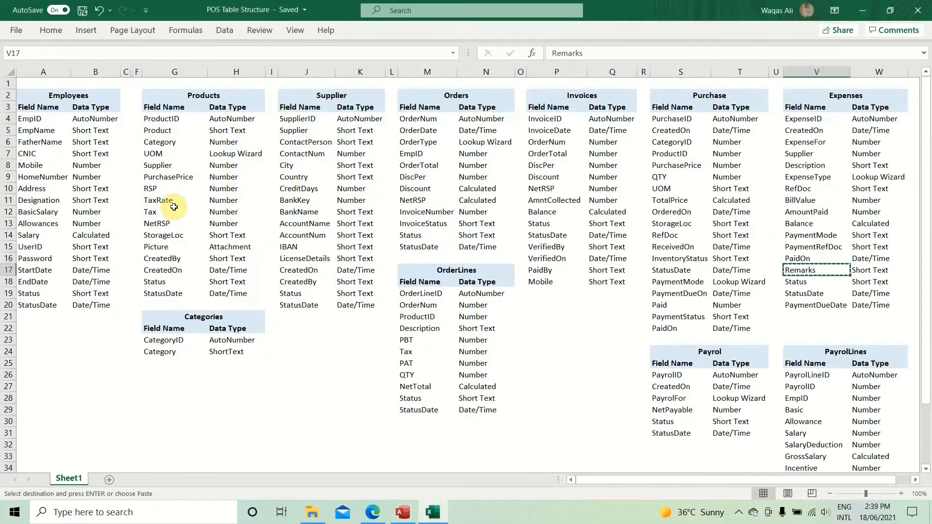
key("alt+Tab")
key("ctrl+v")
key("Tab")
key("Tab")
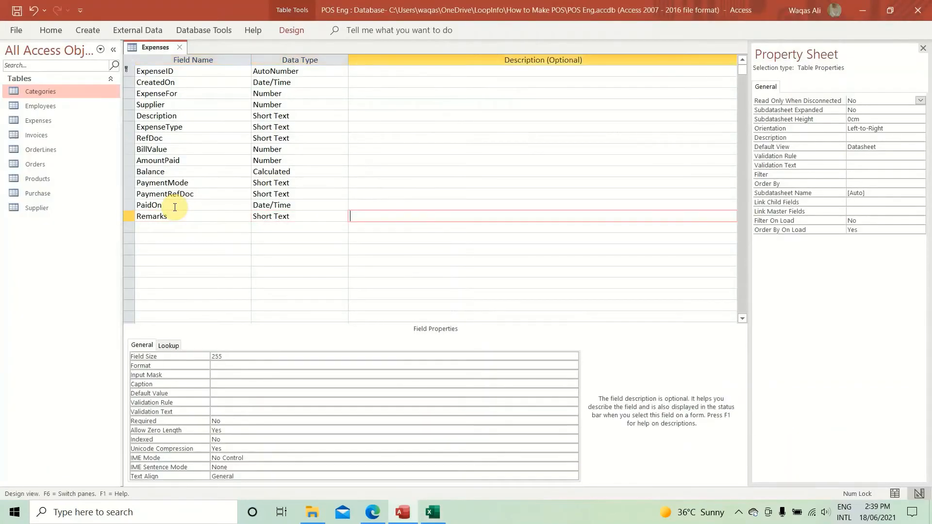
key("shift+Tab")
Step: Add the Status field from the Excel structure sheet to the Expenses table as Short Text with a field size of 25
key("Down")
key("alt+Tab")
key("Down")
key("ctrl+c")
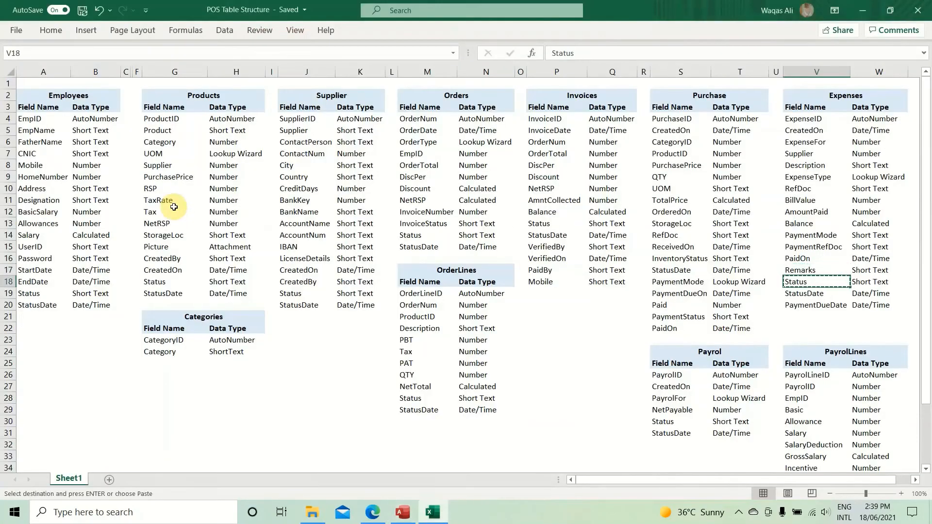
key("alt+Tab")
key("ctrl+v")
key("Tab")
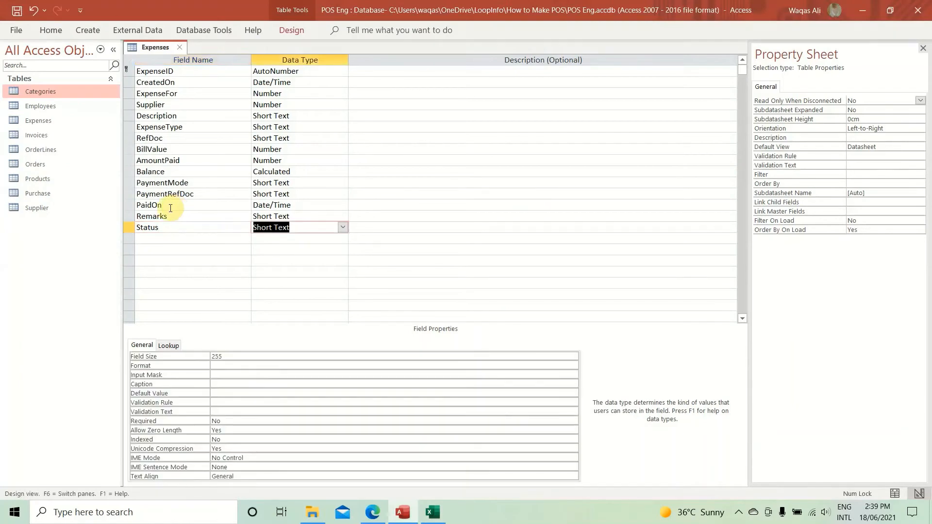
left_click(235, 354)
key("Down")
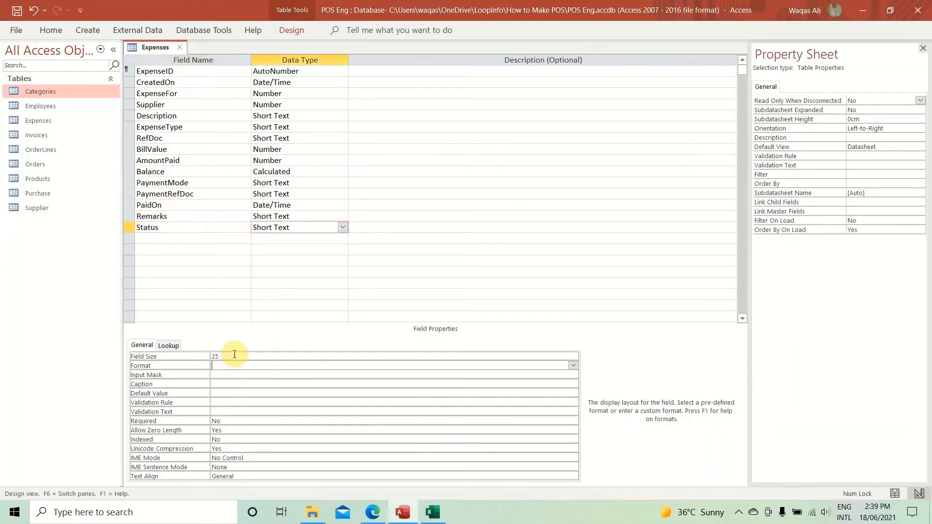
Step: Copy the StatusDate field name from the Excel structure sheet and return to the Expenses table design in Access
key("alt+Tab")
key("Down")
key("ctrl+c")
key("alt+Tab")
key("ctrl+v")
key("Down")
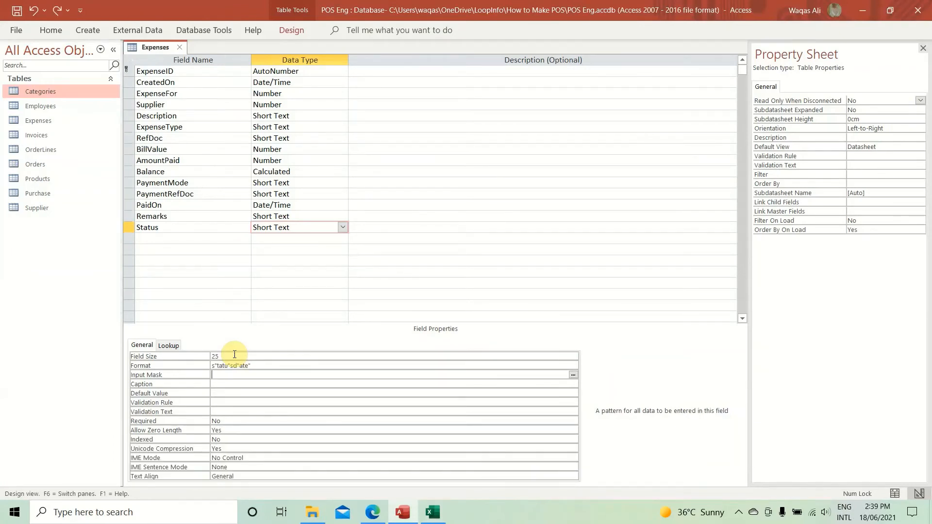
key("Up")
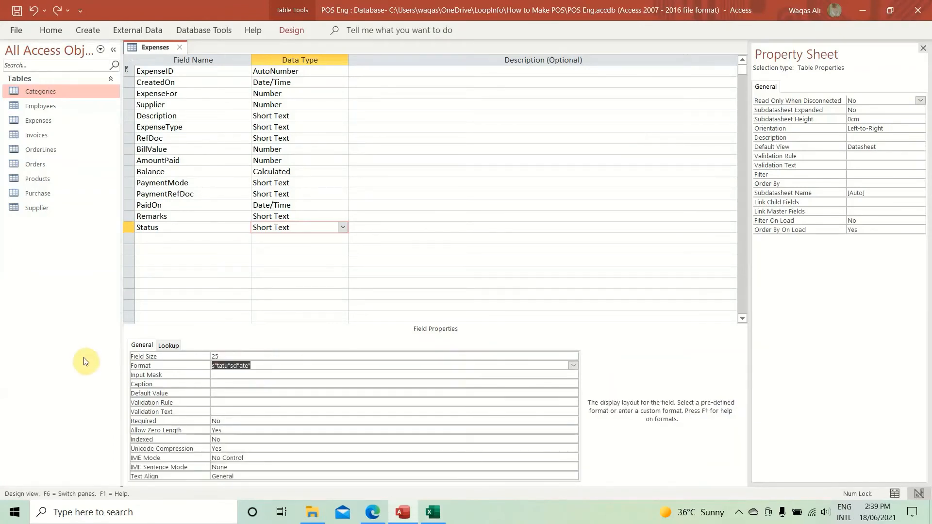
key("Delete")
key("Down")
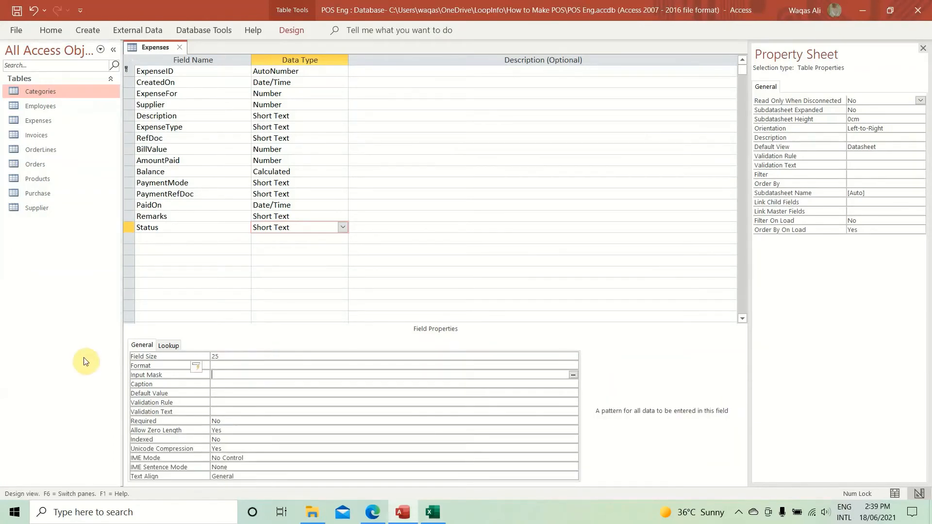
Step: Add the copied StatusDate field below Status in the Expenses table with the Date/Time data type
left_click(176, 243)
key("ctrl+v")
key("Tab")
type("da")
key("Tab")
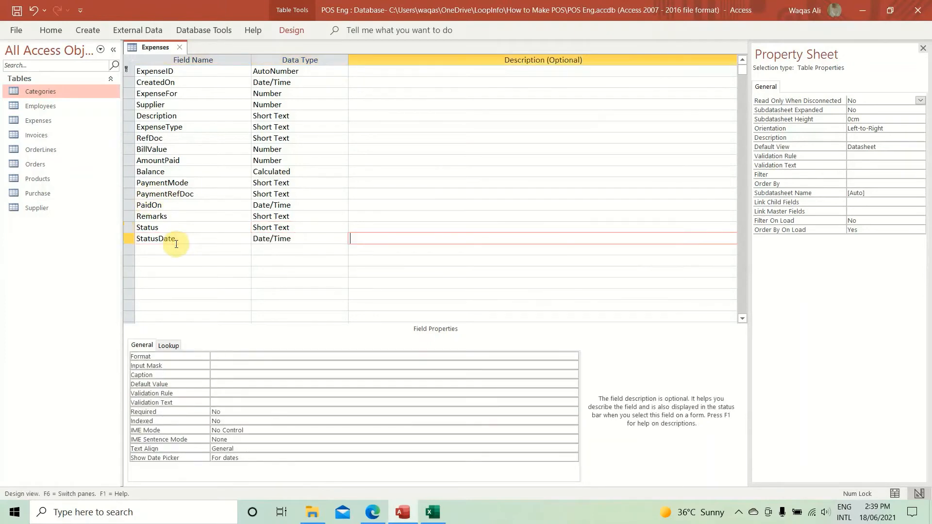
Step: Add the PaymentDueDate field from the Excel structure sheet to the Expenses table with the Date/Time data type
key("shift+Tab")
key("Down")
key("alt+Tab")
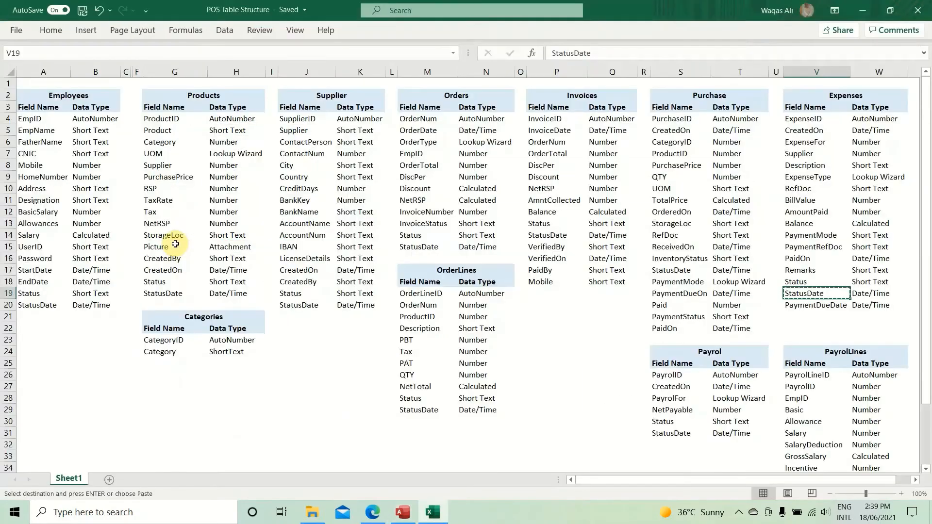
key("Down")
key("ctrl+c")
key("alt+Tab")
key("ctrl+v")
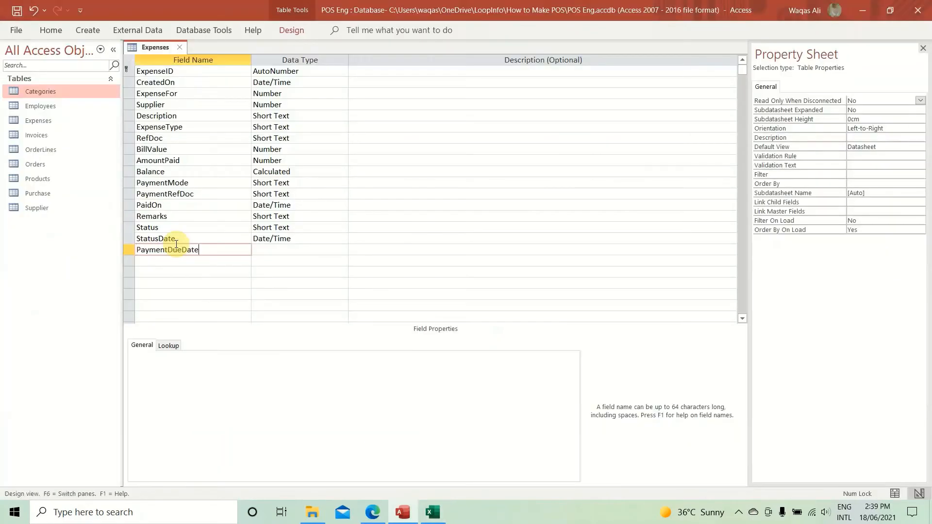
key("Tab")
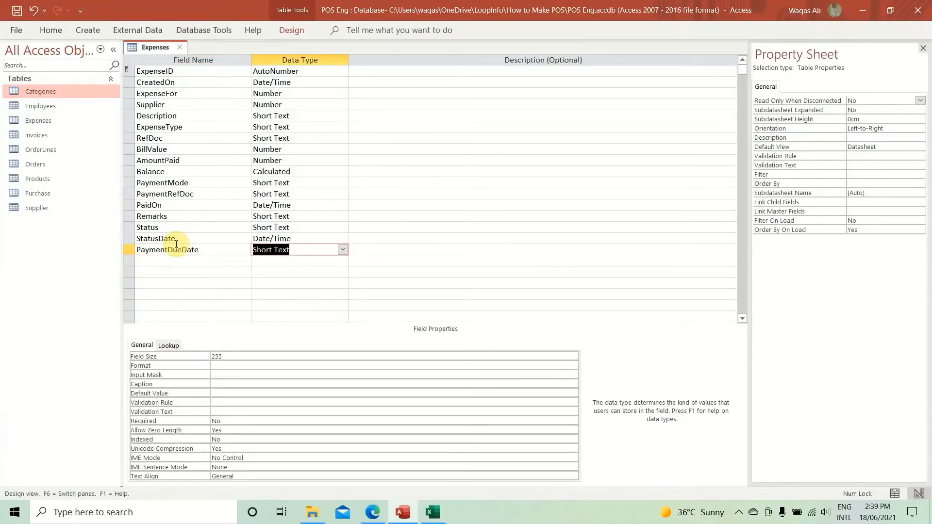
type("date/Time")
key("Tab")
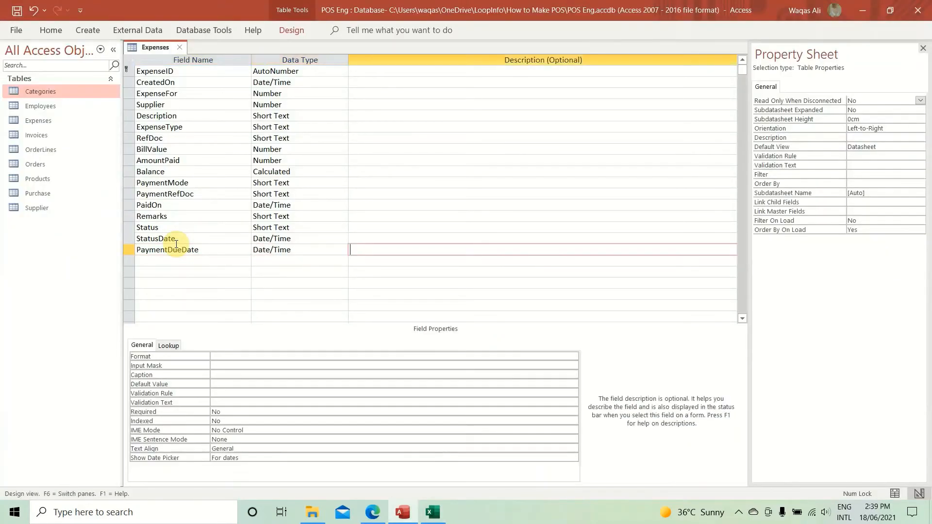
key("shift+Tab")
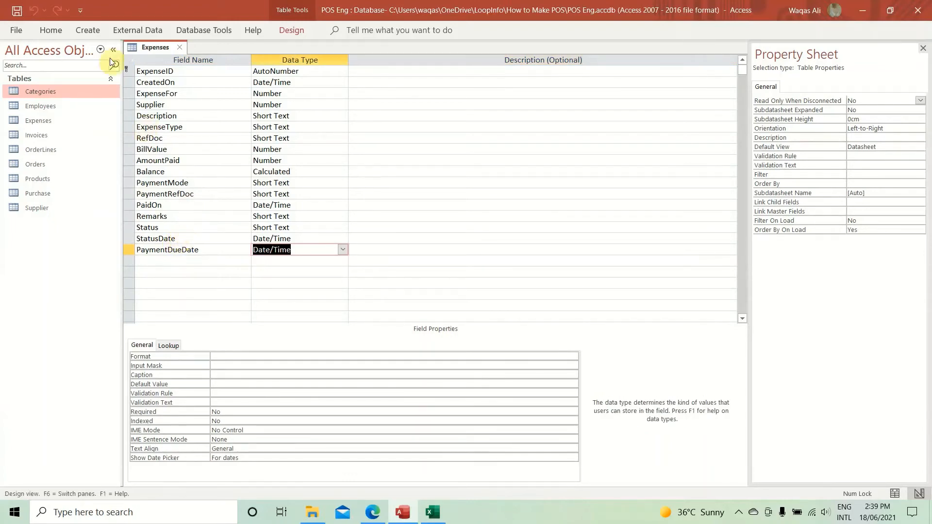
Step: Set the PaymentDueDate field's format to Short Date
right_click(142, 47)
key("Escape")
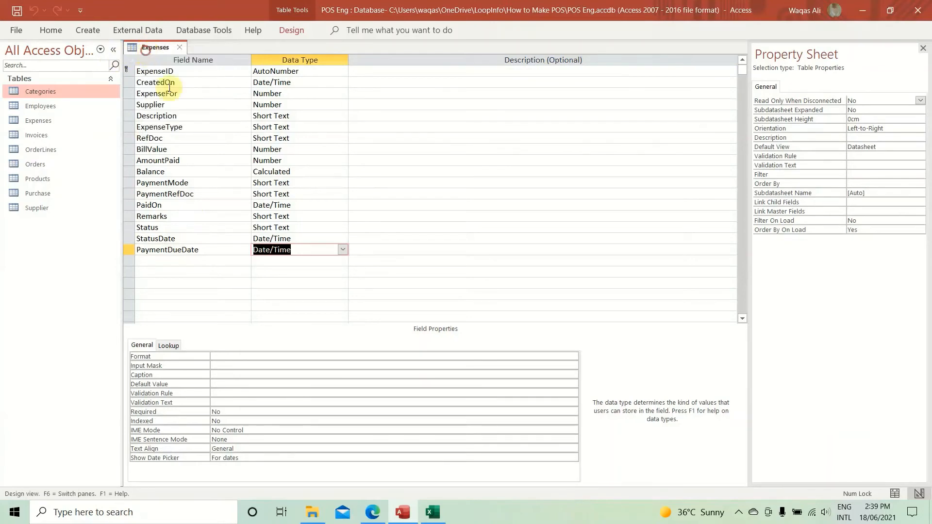
left_click(231, 355)
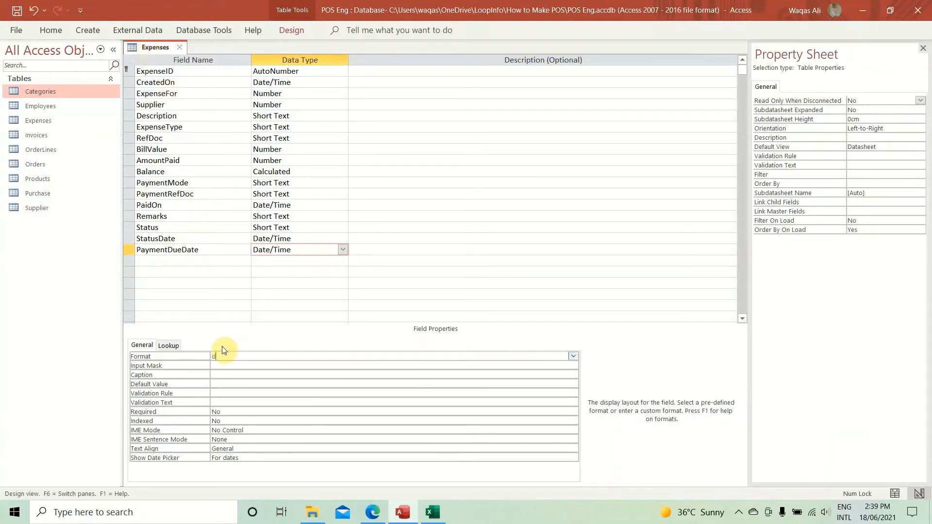
key("Return")
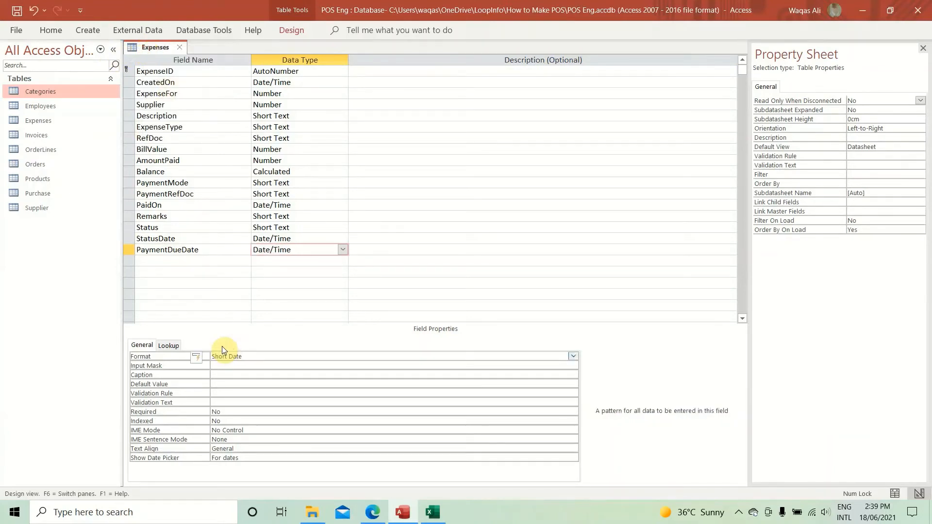
Step: Clear the copy selection in the Excel structure sheet, and save and close the Expenses table in Access
right_click(145, 49)
key("alt+Tab")
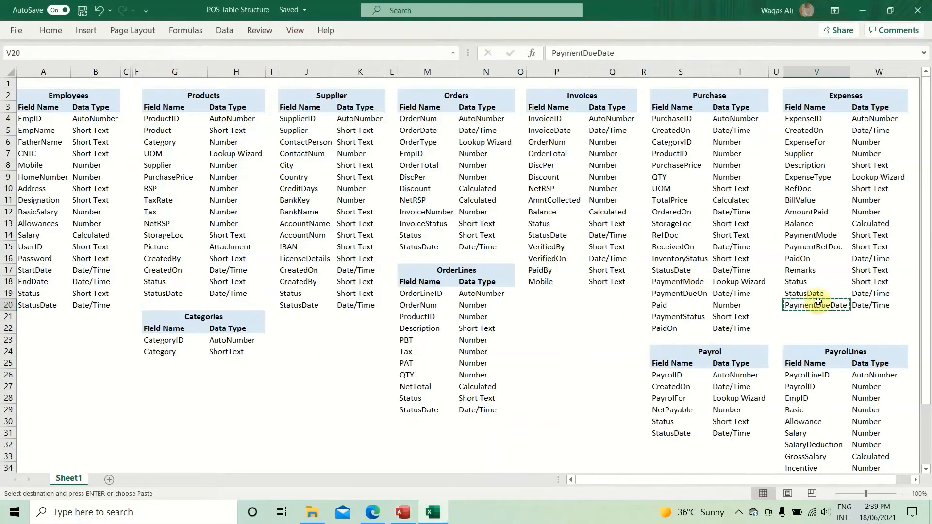
key("Escape")
key("alt+Tab")
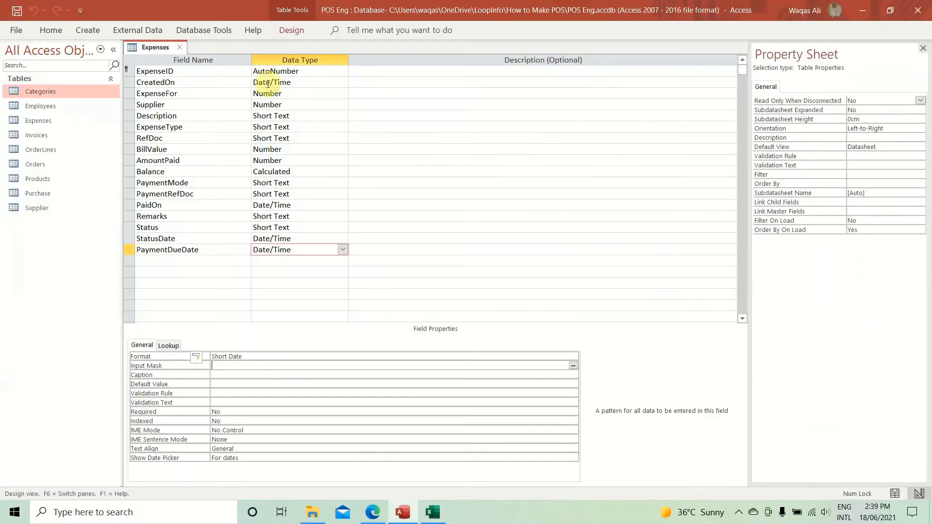
right_click(158, 49)
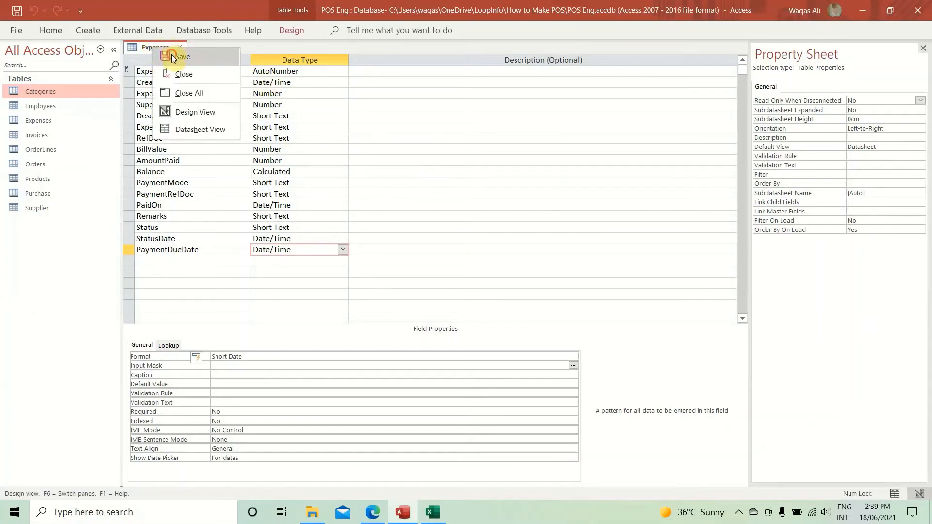
left_click(172, 56)
left_click(179, 47)
Step: Review the planned Payrol table's fields and data types in the Excel structure sheet
key("alt+Tab")
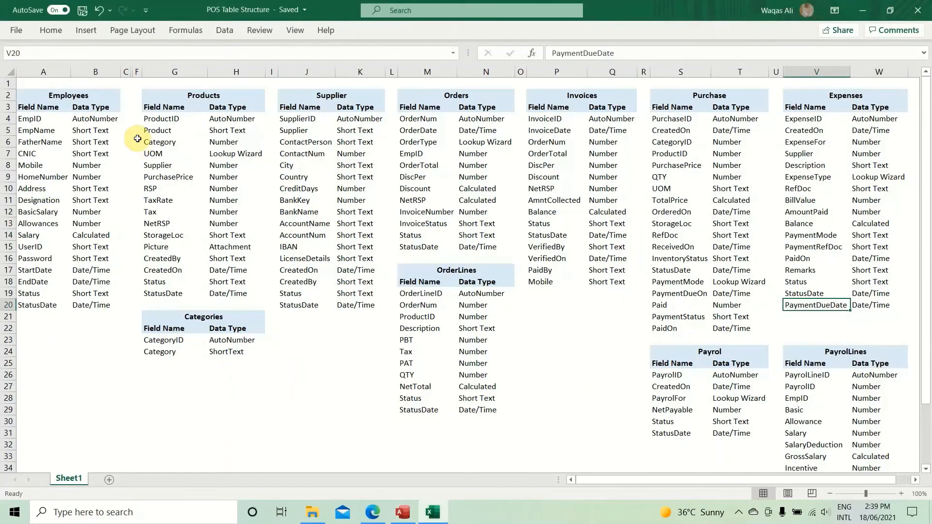
scroll(752, 397, "down", 3)
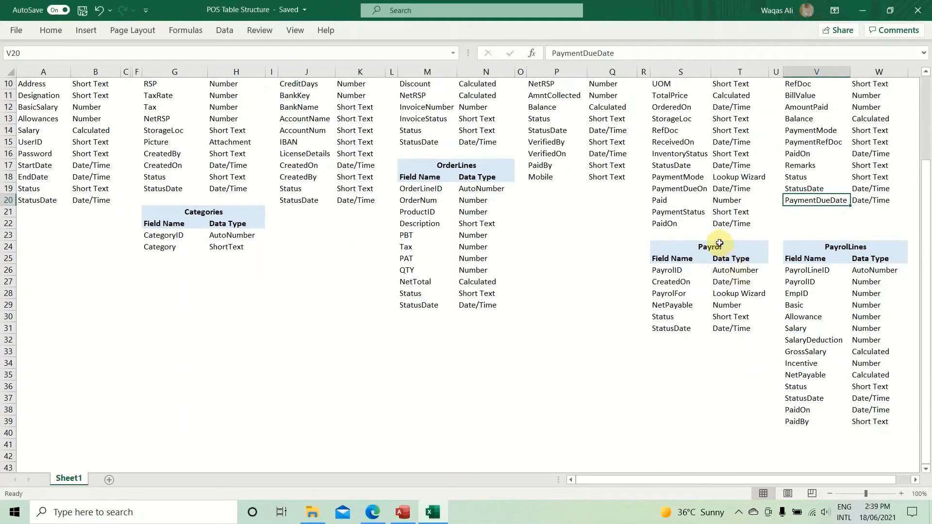
left_click_drag(718, 243, 704, 330)
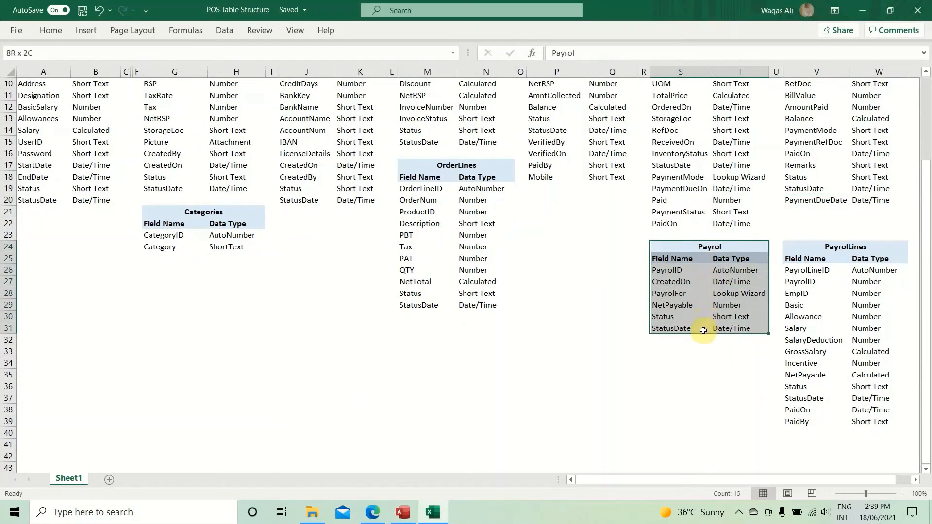
left_click_drag(709, 244, 708, 328)
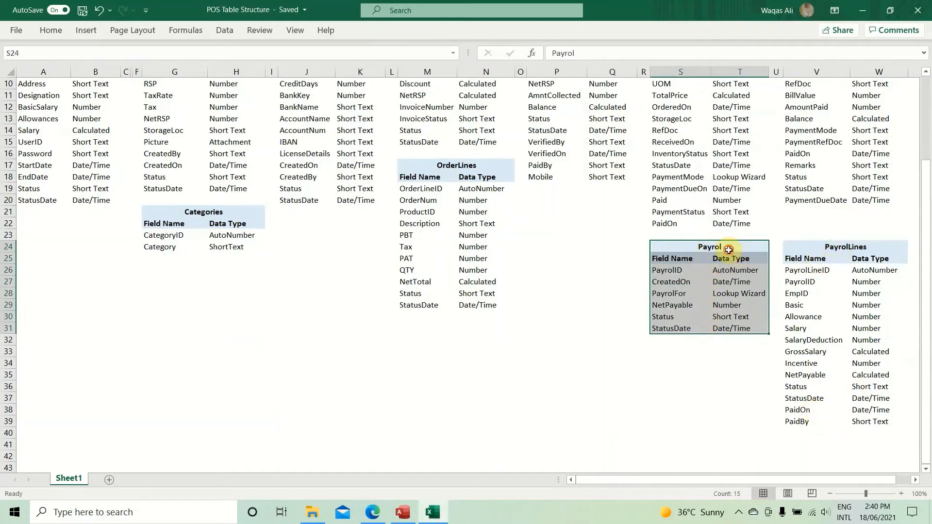
Step: Create a new table in Access and open it in Design View, saving it as Payrol
key("alt+Tab")
left_click(83, 31)
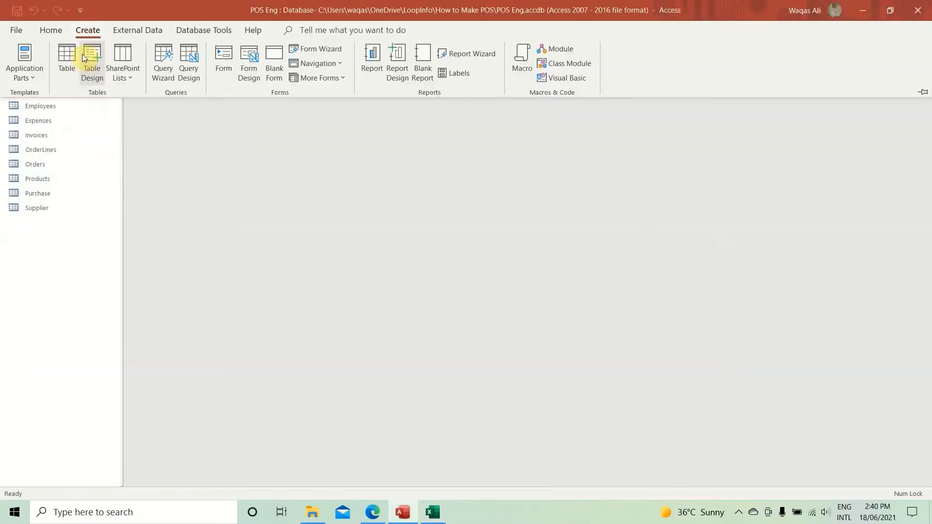
left_click(73, 68)
right_click(151, 47)
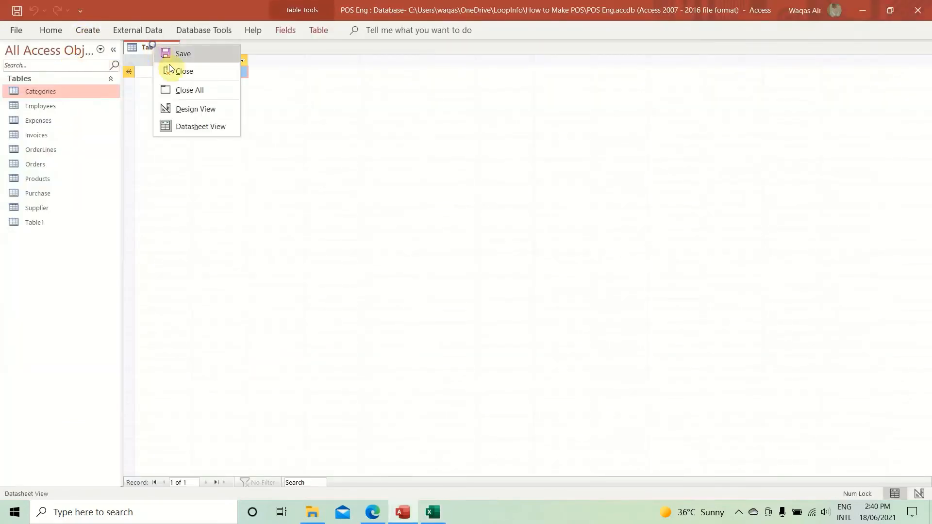
left_click(202, 111)
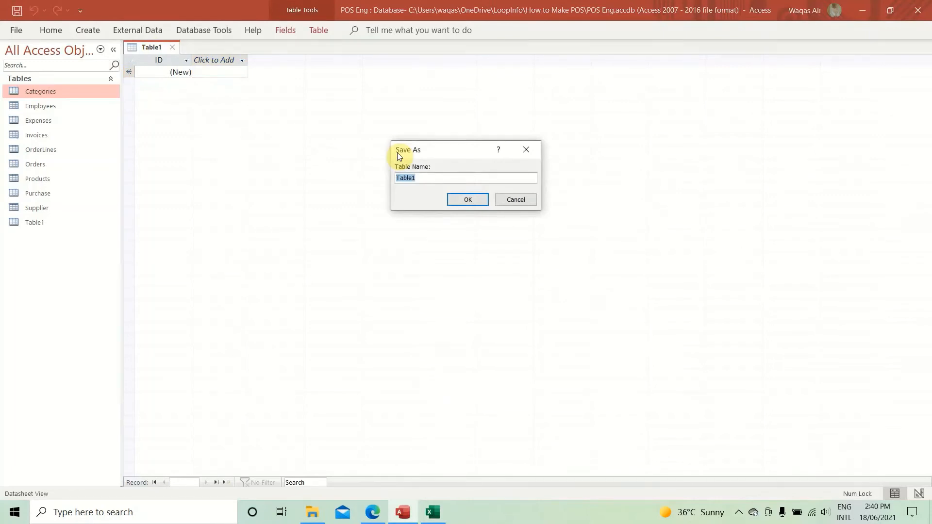
type("Payrol")
key("Return")
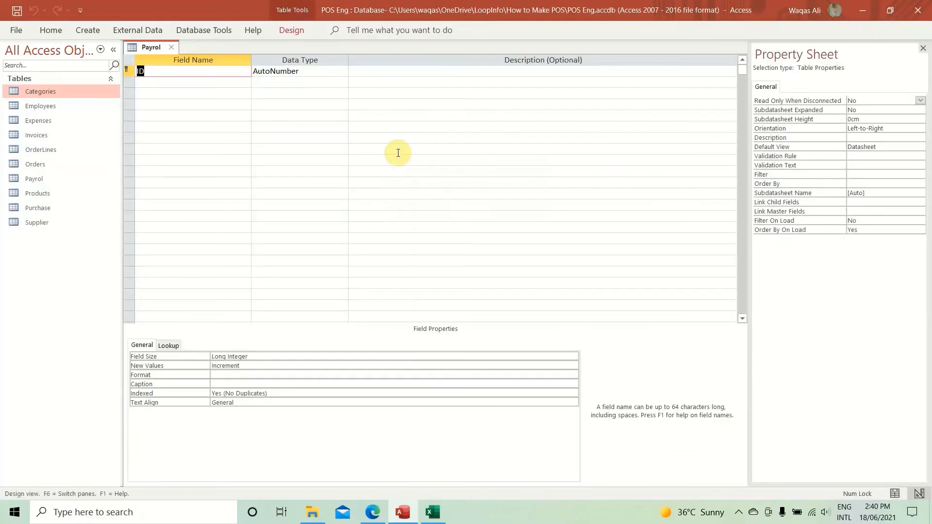
Step: Copy the PayrolID field name from the Excel structure sheet into the Payrol table design in Access
key("alt+Tab")
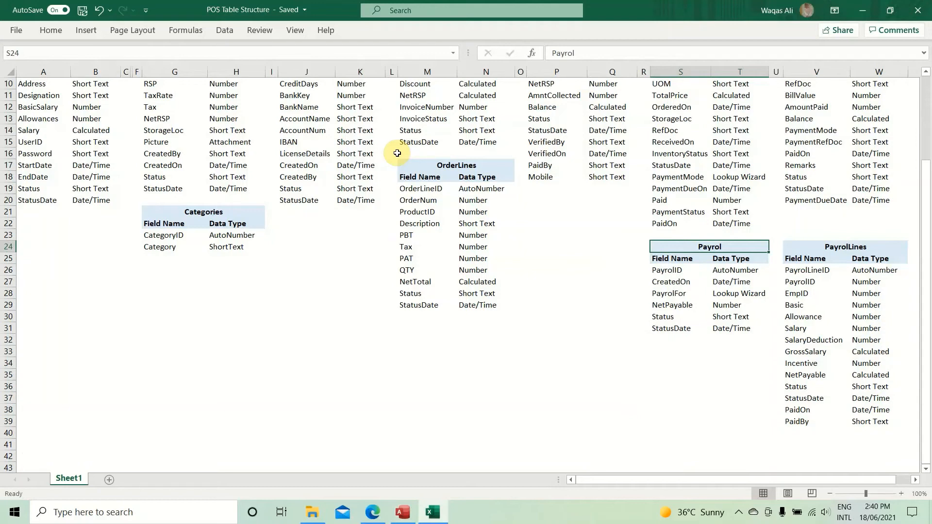
key("alt+Tab")
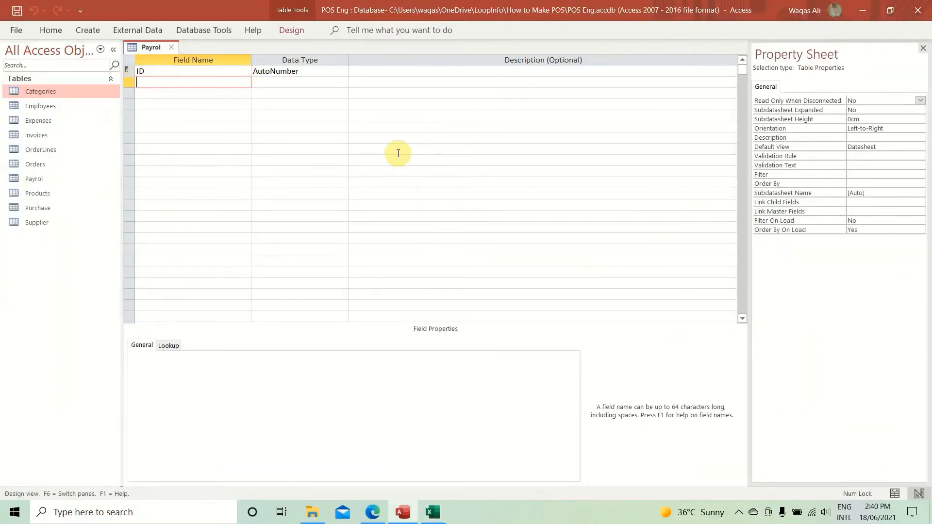
key("alt+Tab")
key("Down")
key("Down")
key("ctrl+c")
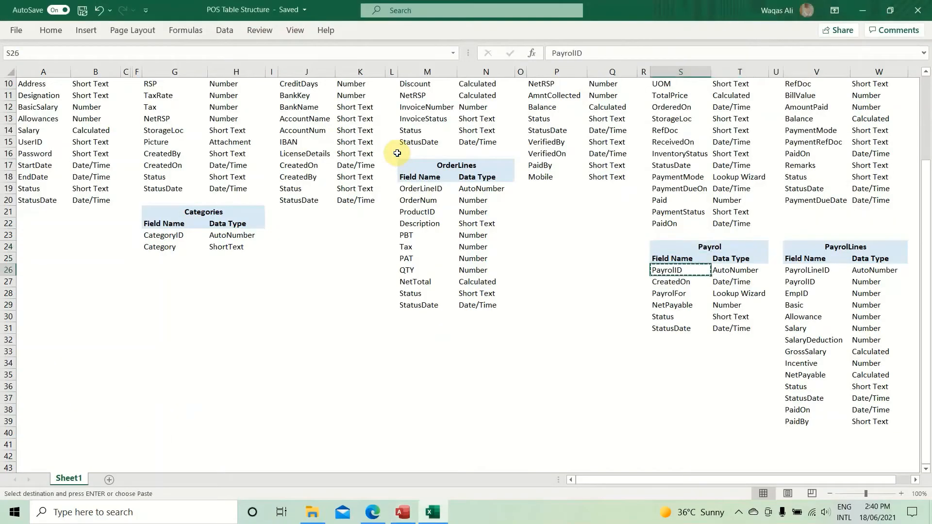
key("alt+Tab")
key("ctrl+v")
key("Down")
Step: Copy the CreatedOn field name from the Excel structure sheet into the Payrol table design in Access, with data type Date/Time
key("alt+Tab")
key("Down")
key("ctrl+c")
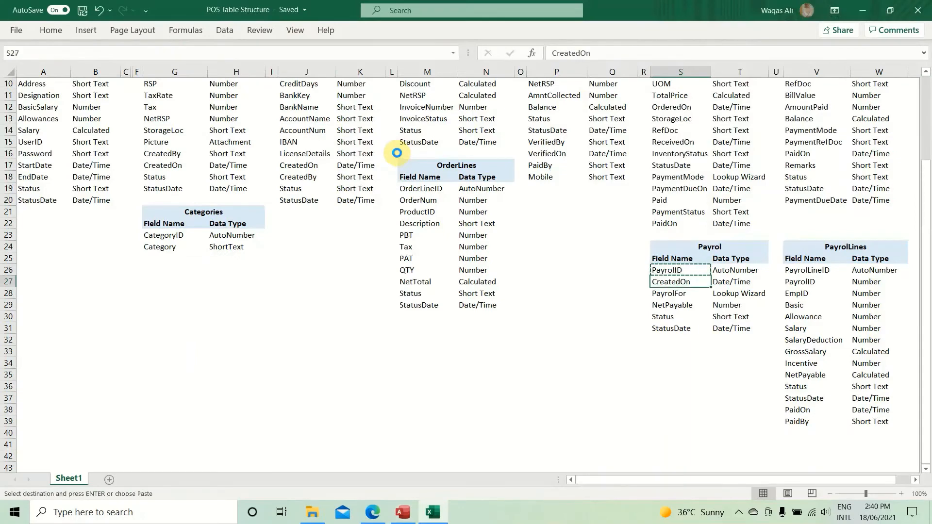
key("alt+Tab")
key("ctrl+v")
key("Tab")
type("d")
key("Tab")
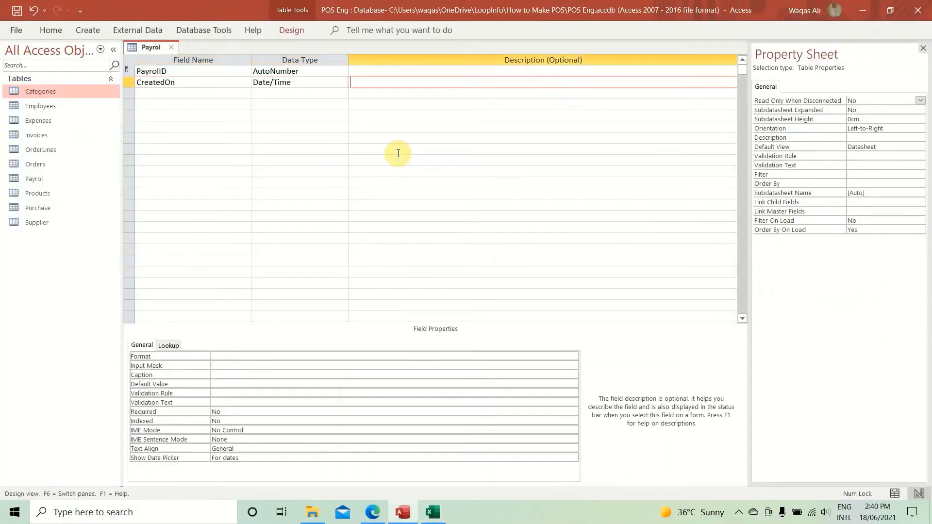
key("Tab")
key("shift+Tab")
key("shift+Tab")
key("shift+Tab")
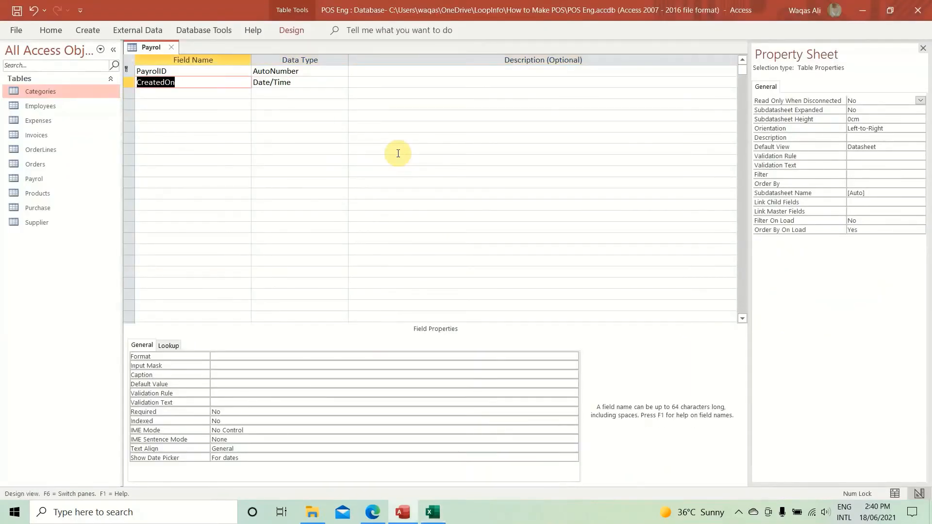
Step: Copy PayrolFor from the Excel sheet into the Payrol design in Access and start its Lookup Wizard with self-entered values
key("alt+Tab")
key("Down")
key("ctrl+c")
key("alt+Tab")
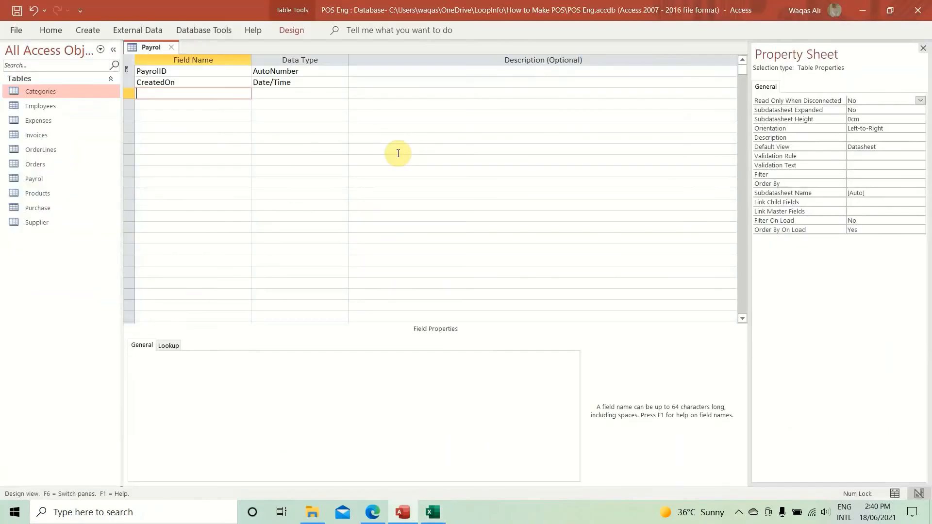
key("Down")
key("ctrl+v")
key("Tab")
type("look")
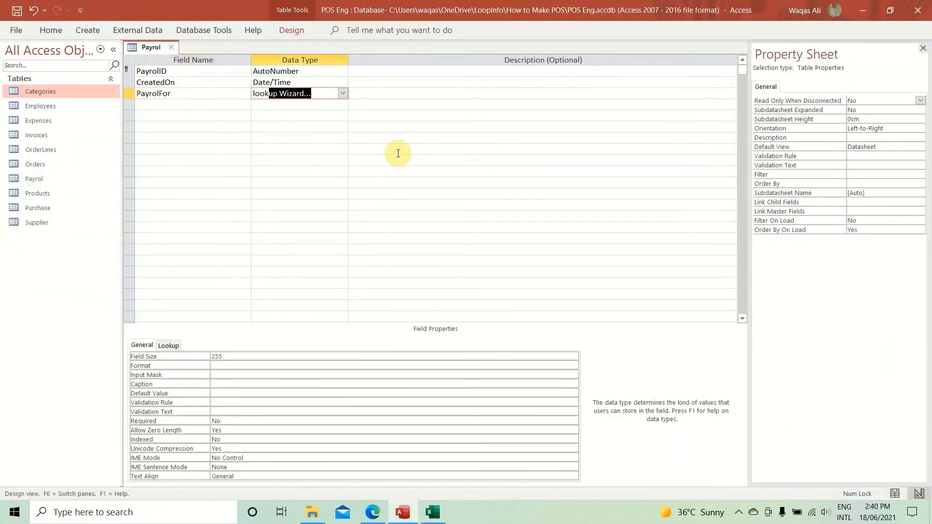
key("Tab")
key("Down")
key("Return")
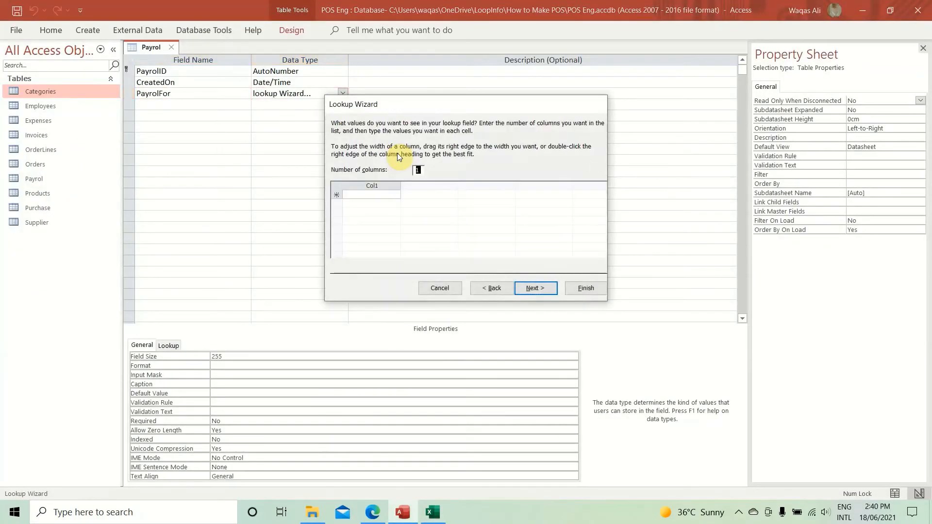
Step: Fill the single lookup column for PayrolFor with the values 1 to 12 and finish the wizard with Limit To List enabled
key("Tab")
type("1")
key("Down")
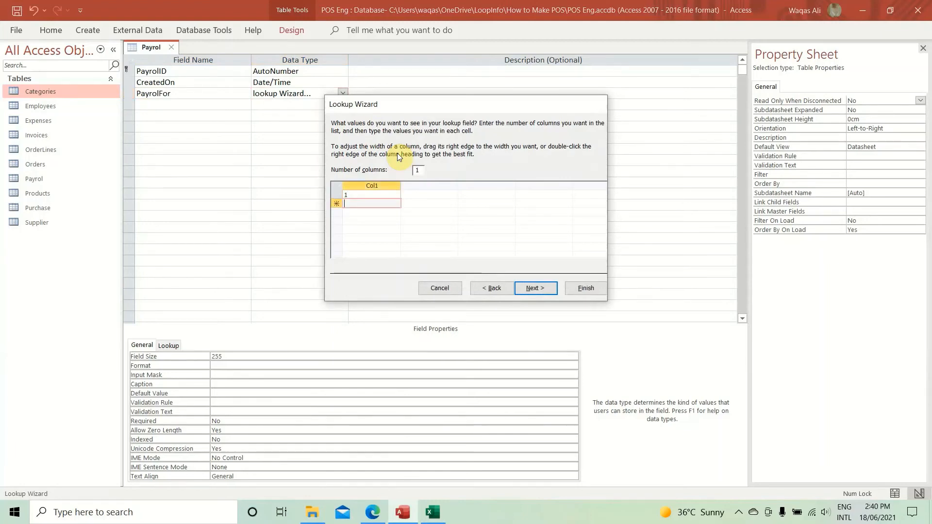
type("2")
key("Down")
type("3")
key("Down")
type("4")
key("Down")
type("5")
key("Down")
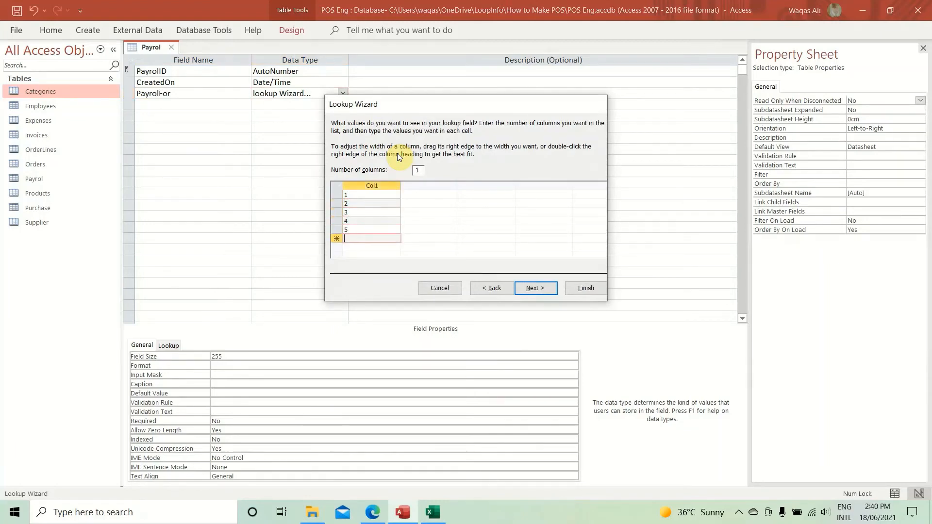
type("6")
key("Down")
type("7")
key("Down")
type("8")
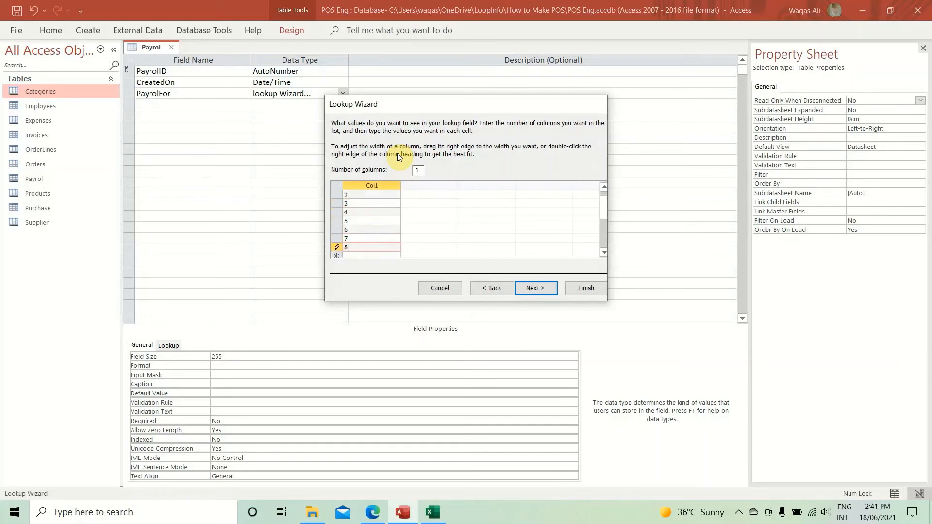
key("Down")
type("9")
key("Down")
type("10")
key("Down")
type("11")
key("Down")
type("12")
key("Down")
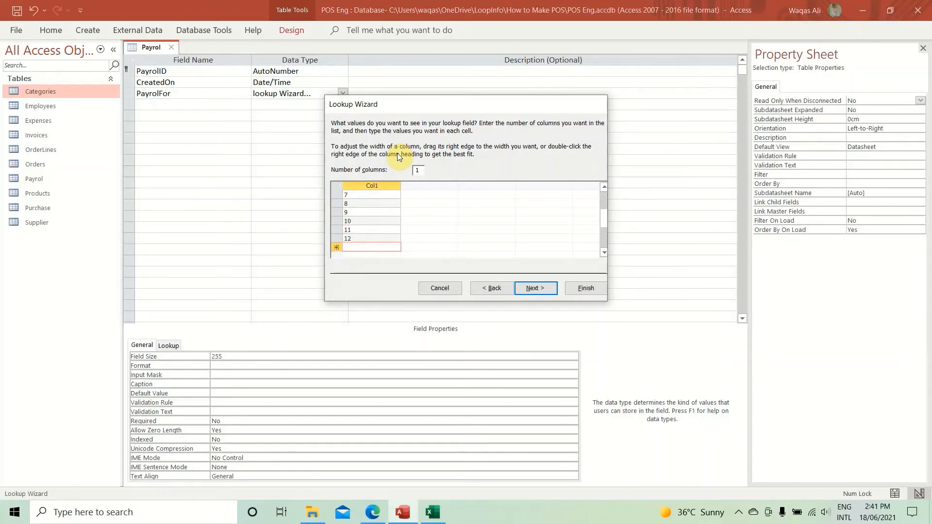
left_click(529, 292)
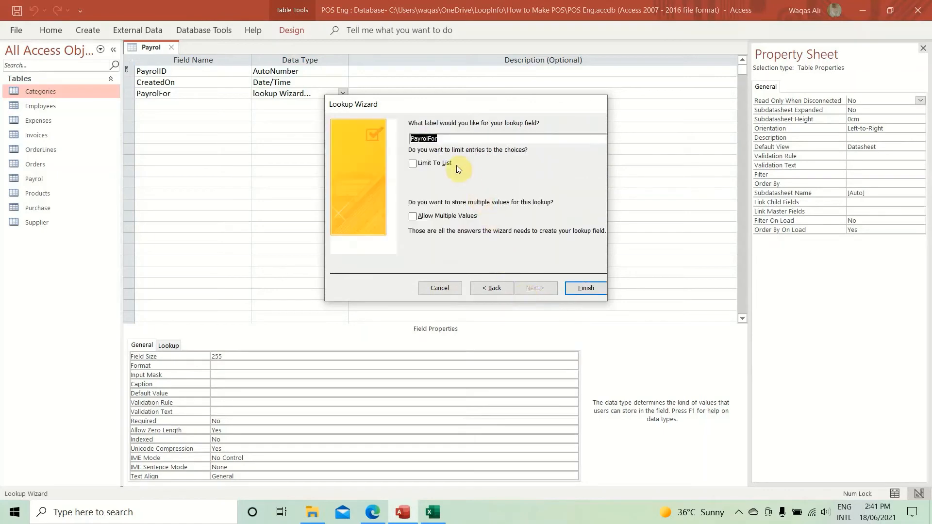
left_click(587, 286)
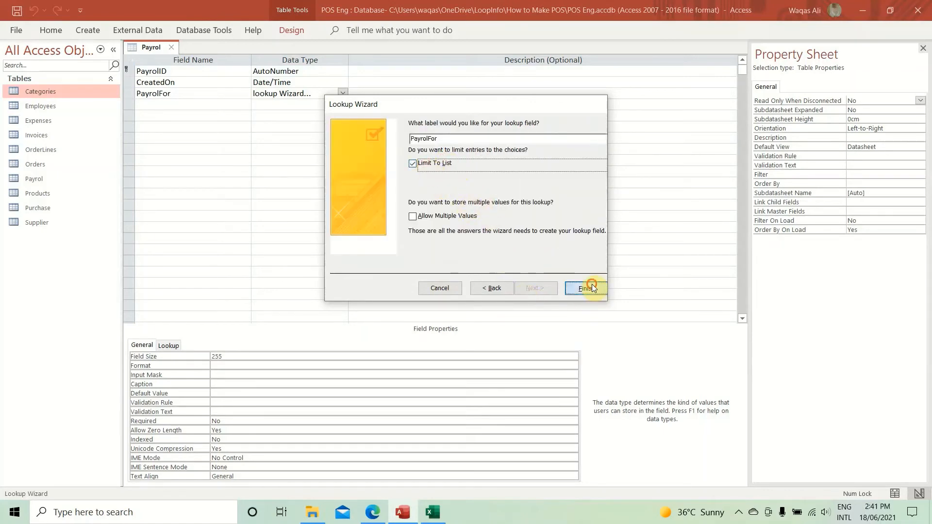
Step: Copy the NetPayable field name from the Excel sheet into the next Payrol row in Access, with data type Number
left_click(170, 105)
key("alt+Tab")
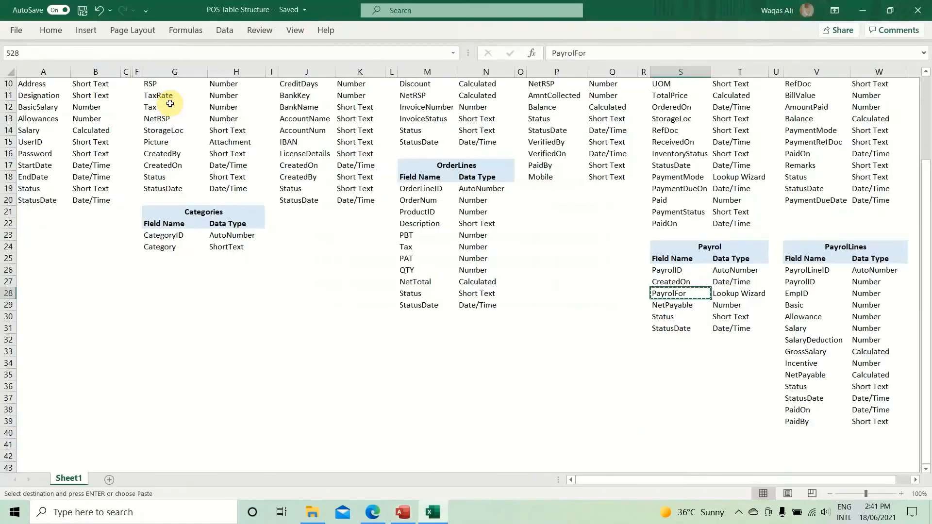
key("Down")
key("ctrl+c")
key("alt+Tab")
key("ctrl+v")
key("Tab")
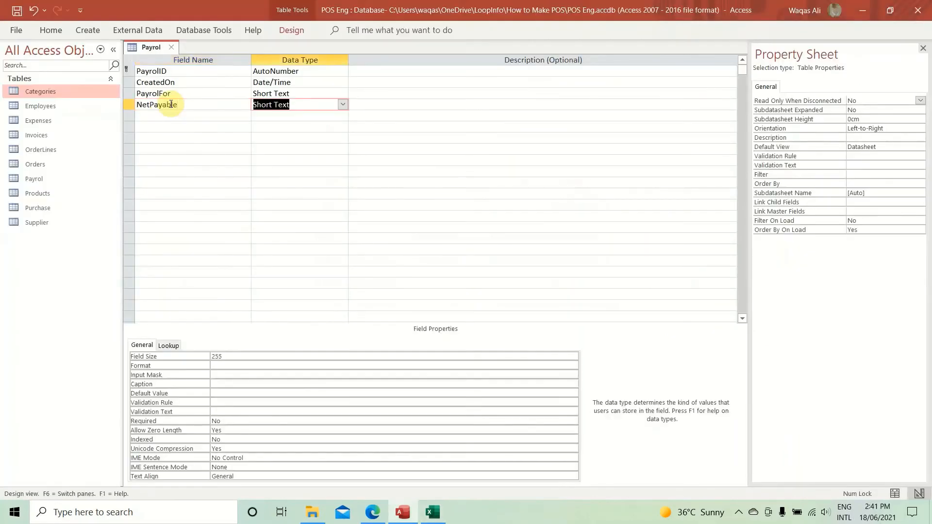
type("n")
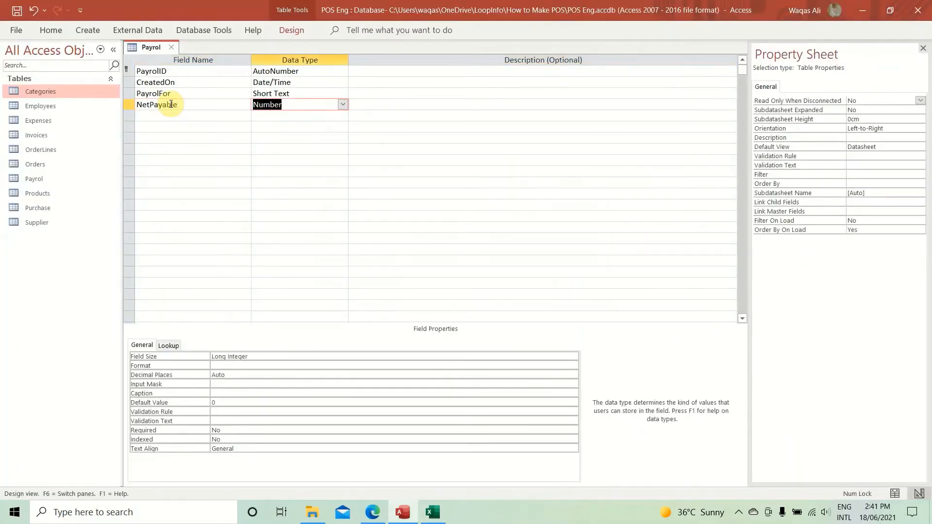
Step: Set the NetPayable field's size to Double and its format to Standard
left_click(150, 358)
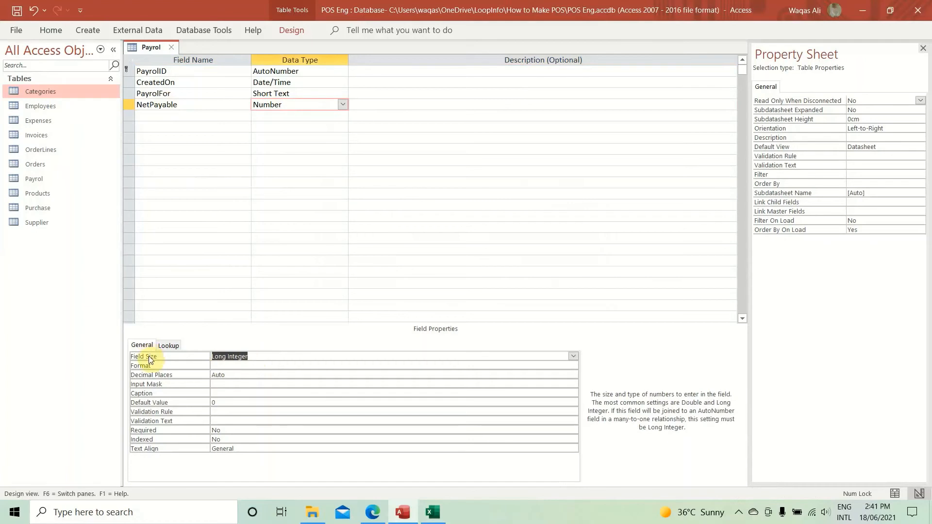
type("double")
key("Tab")
type("s")
key("Tab")
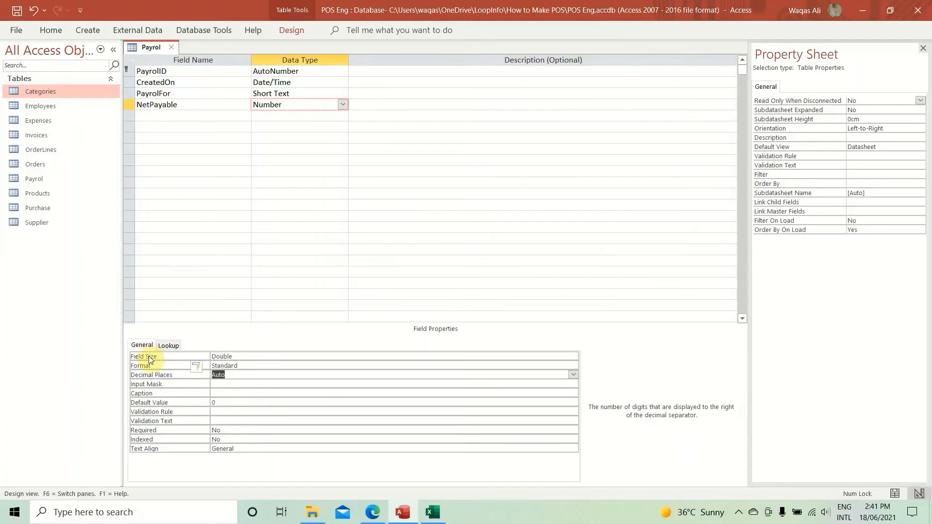
Step: Copy the Status field name from Excel into the Payrol design in Access as Short Text with field size 25
left_click(191, 117)
key("alt+Tab")
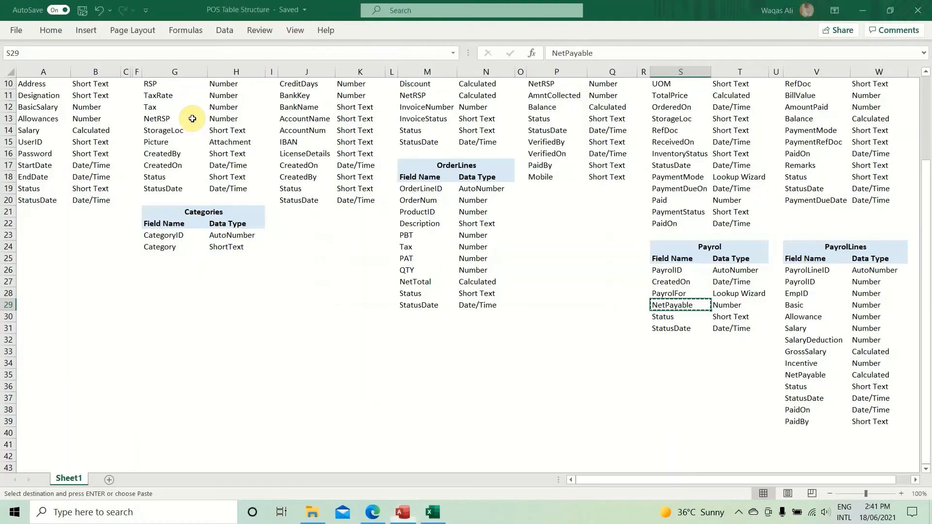
key("ctrl+c")
key("alt+Tab")
key("ctrl+v")
key("Tab")
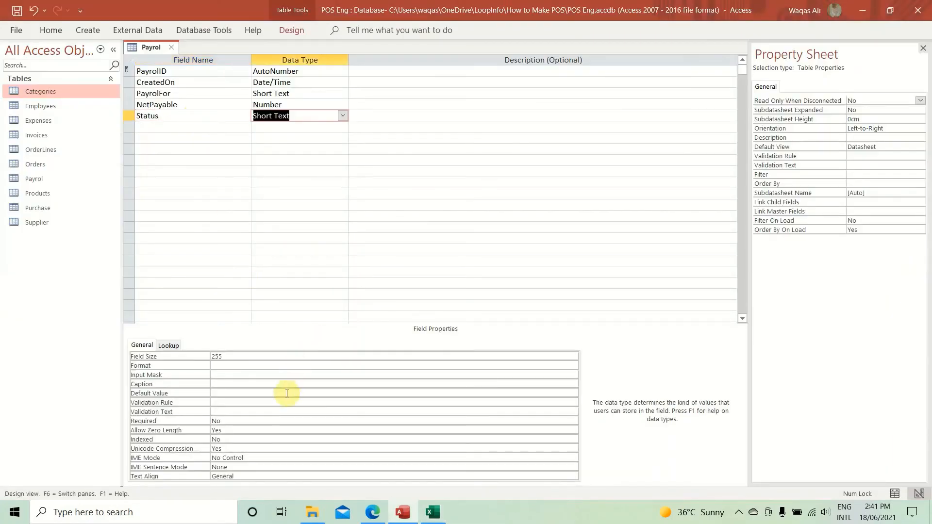
left_click(247, 357)
key("BackSpace")
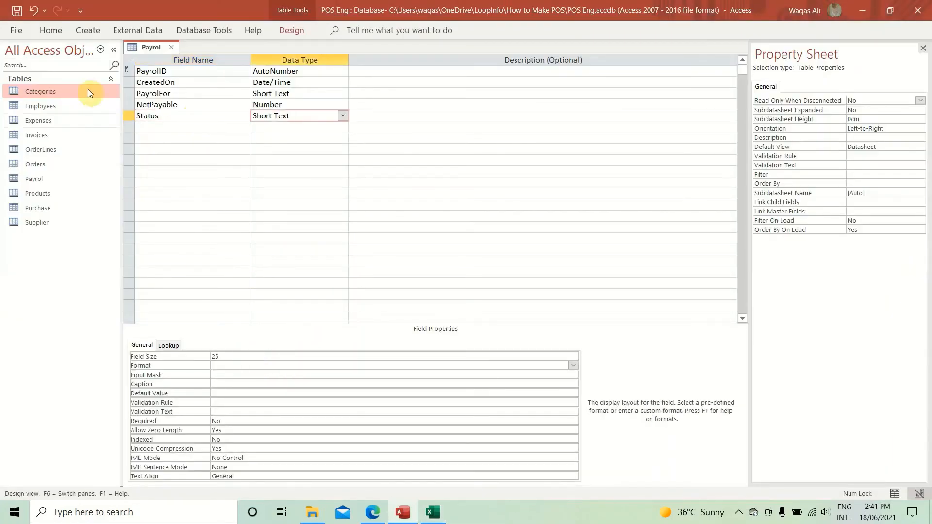
Step: Copy the StatusDate field name from the Excel sheet into the Payrol design in Access, with data type Date/Time
left_click(200, 122)
key("alt+Tab")
key("Down")
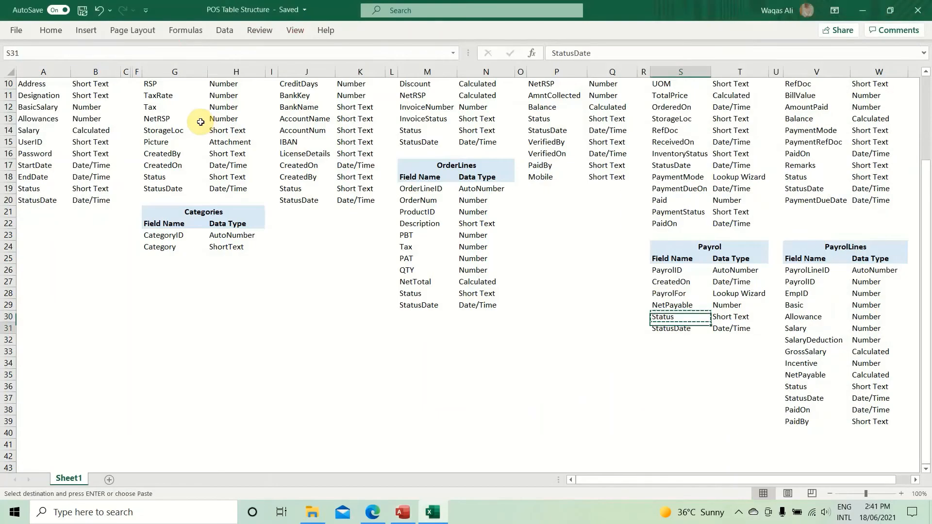
key("ctrl+c")
key("alt+Tab")
key("ctrl+v")
key("Tab")
type("d")
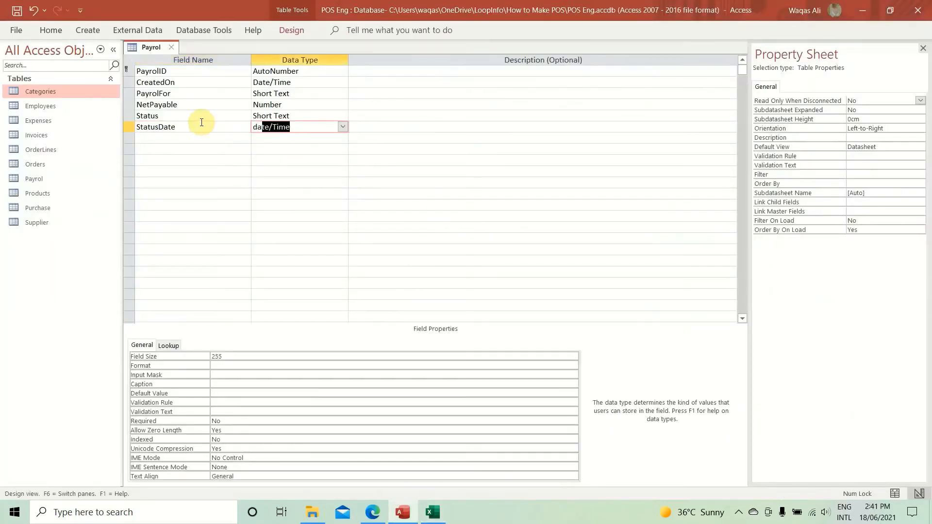
key("Tab")
key("shift+Tab")
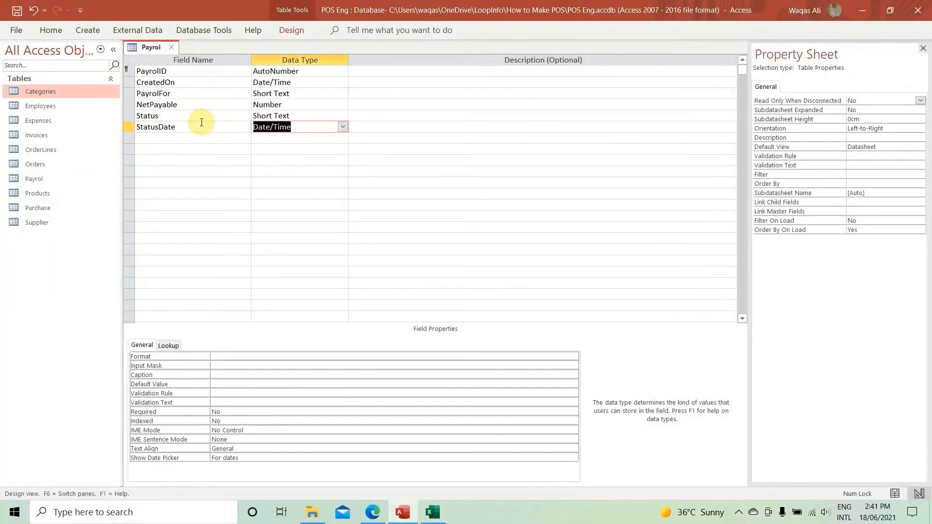
Step: Set the StatusDate field's format to Short Date
left_click(297, 357)
type("short Date")
key("Tab")
key("shift+Tab")
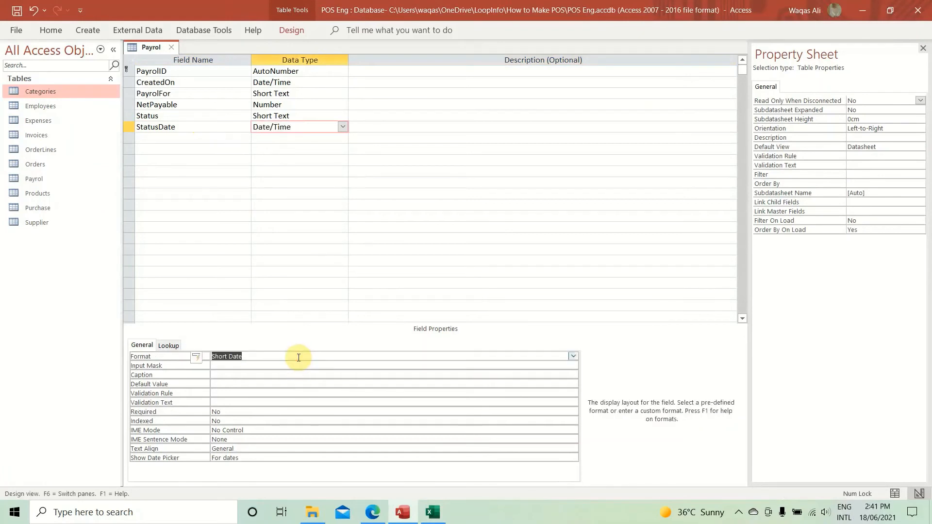
Step: Save and close the Payrol table
right_click(142, 47)
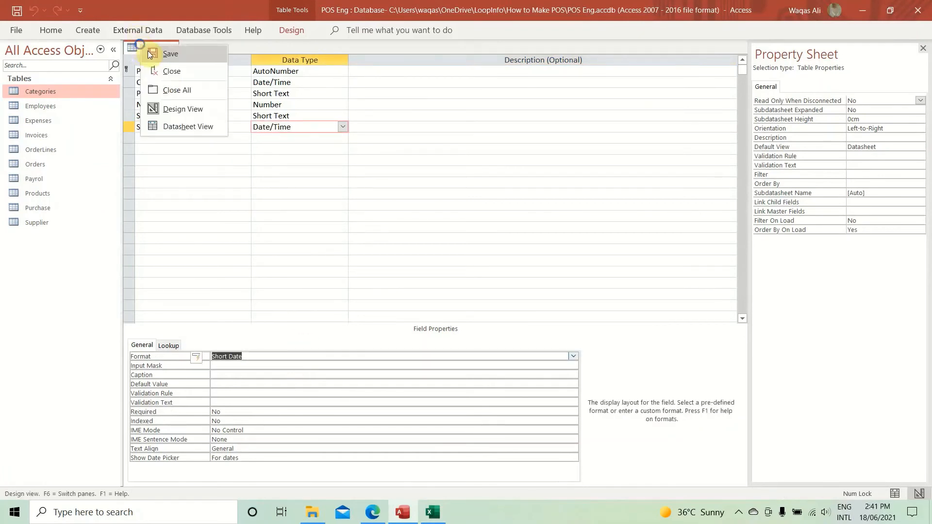
left_click(142, 48)
key("alt+Tab")
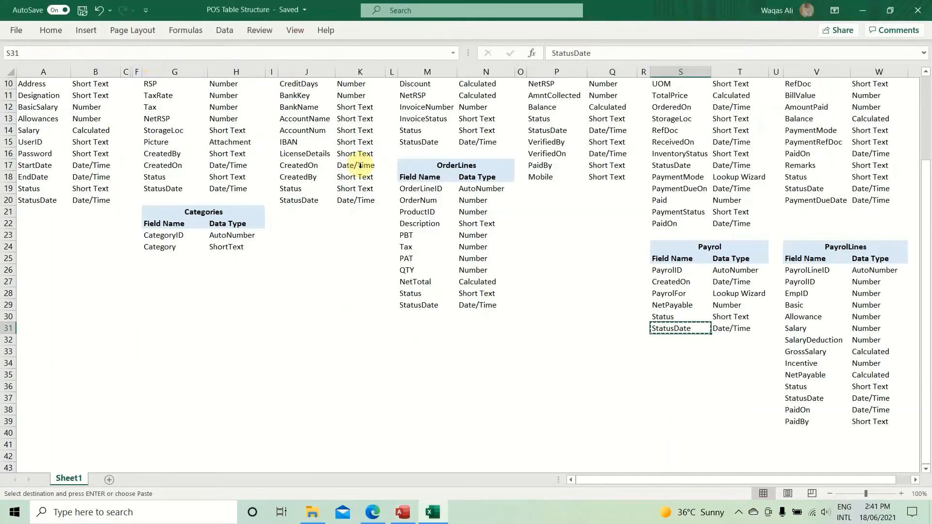
key("alt+Tab")
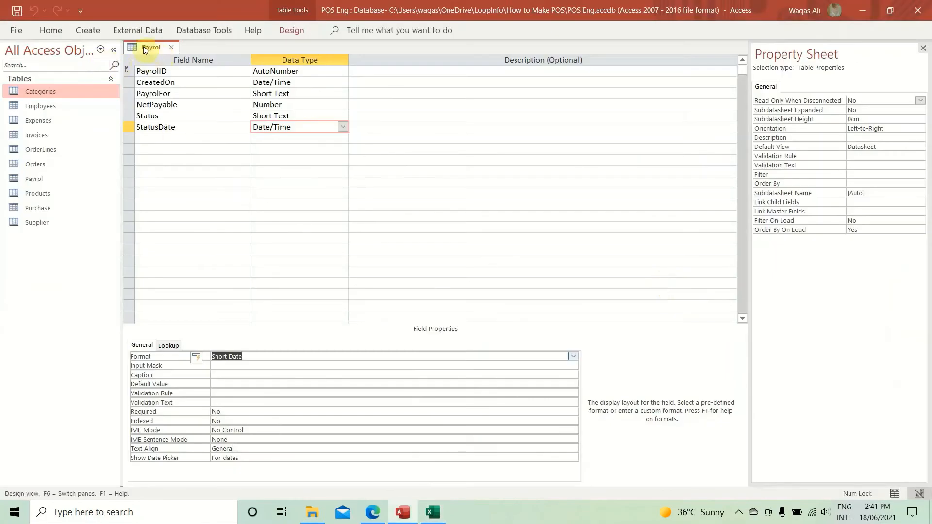
right_click(145, 49)
left_click(156, 55)
left_click(171, 48)
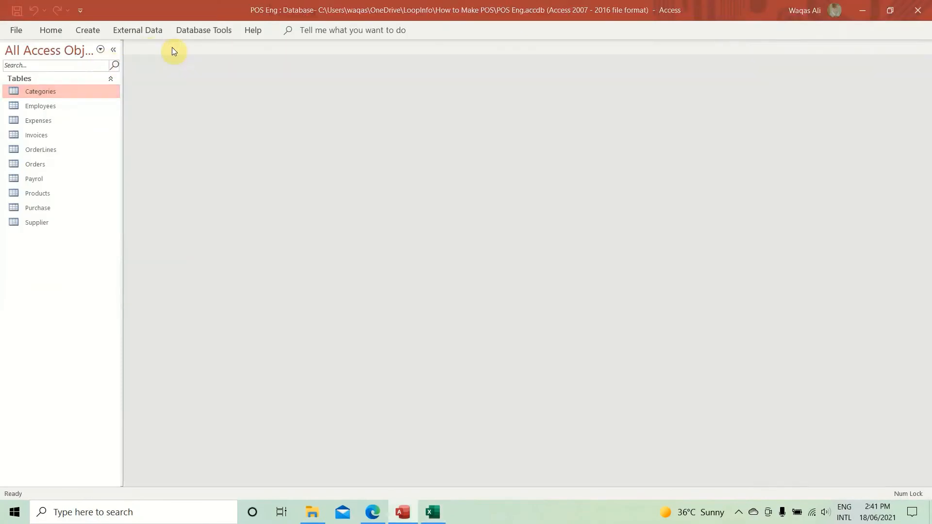
Step: Review the planned PayrolLines fields in the Excel structure sheet and copy the PayrolLines table name
key("alt+Tab")
left_click_drag(837, 246, 854, 426)
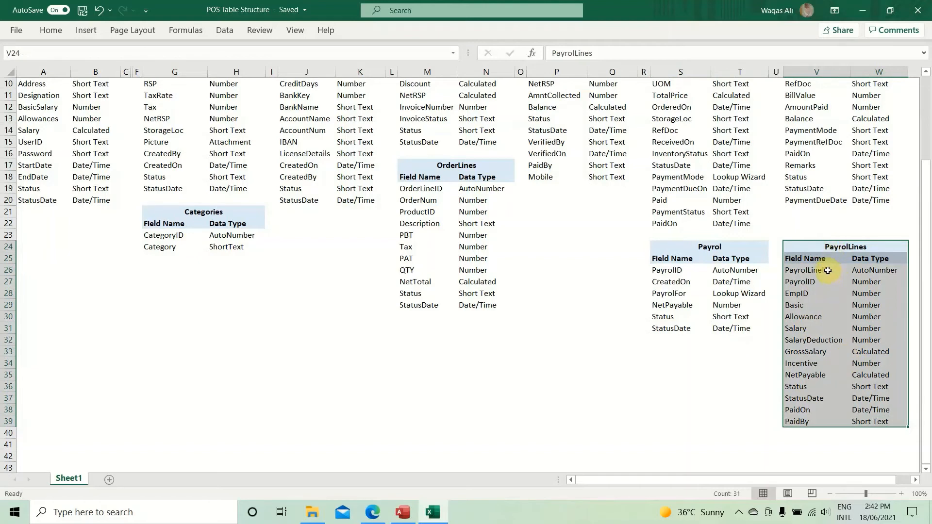
left_click(828, 248)
key("ctrl+c")
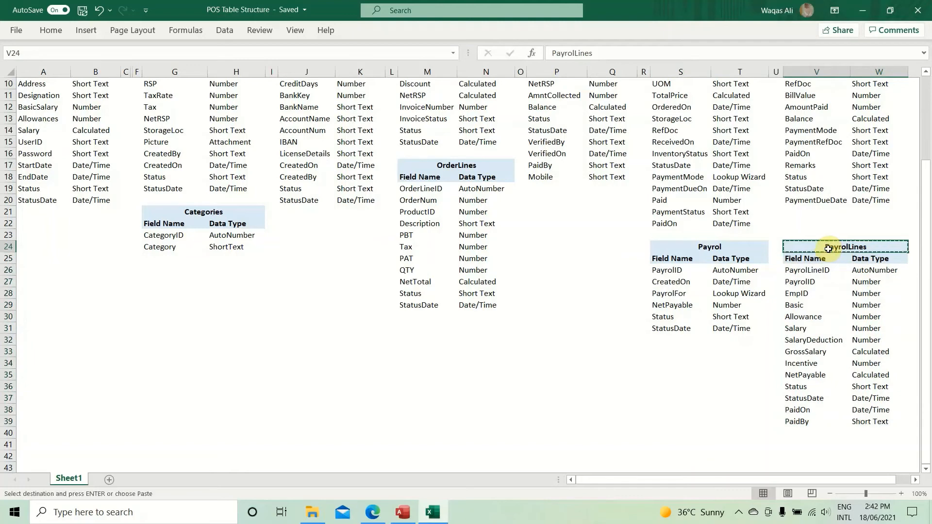
Step: Create a new table in Access and open it in Design View, saving it as PayrolLines
key("alt+Tab")
left_click(85, 32)
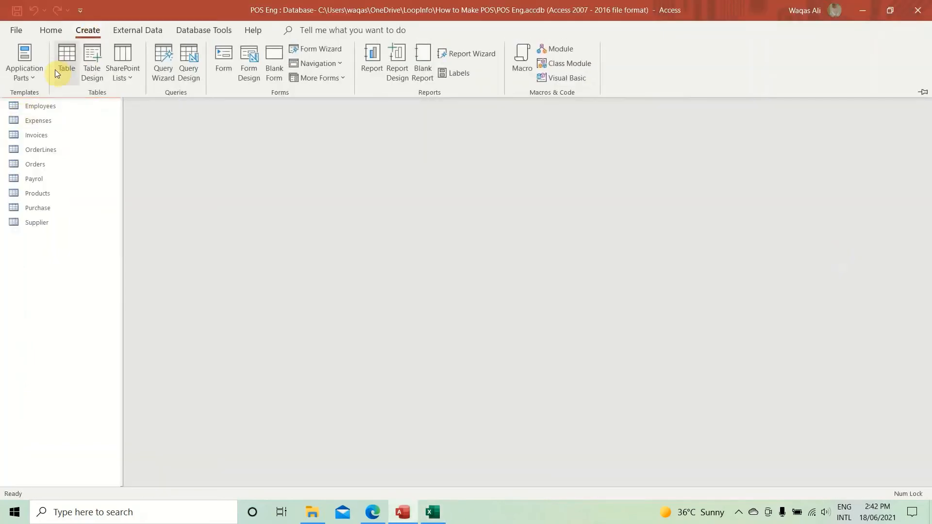
left_click(68, 59)
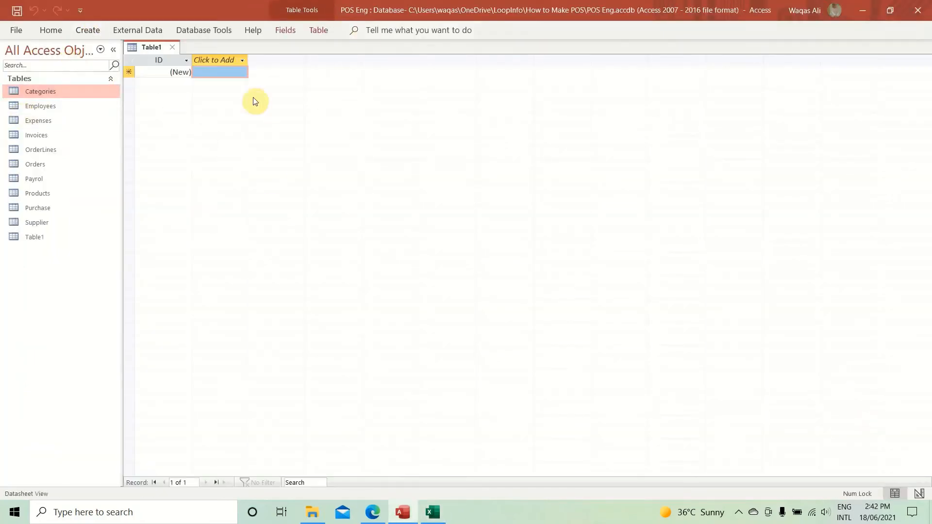
right_click(152, 49)
left_click(194, 113)
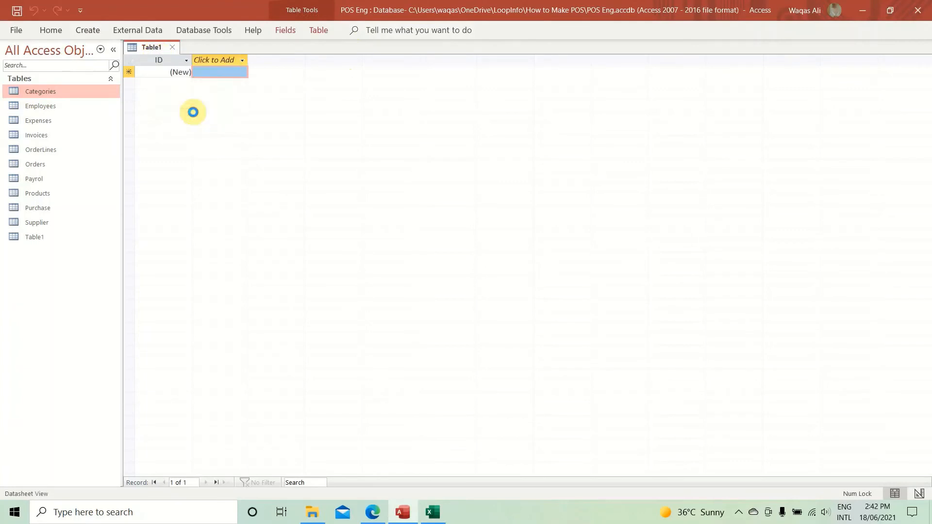
key("ctrl+v")
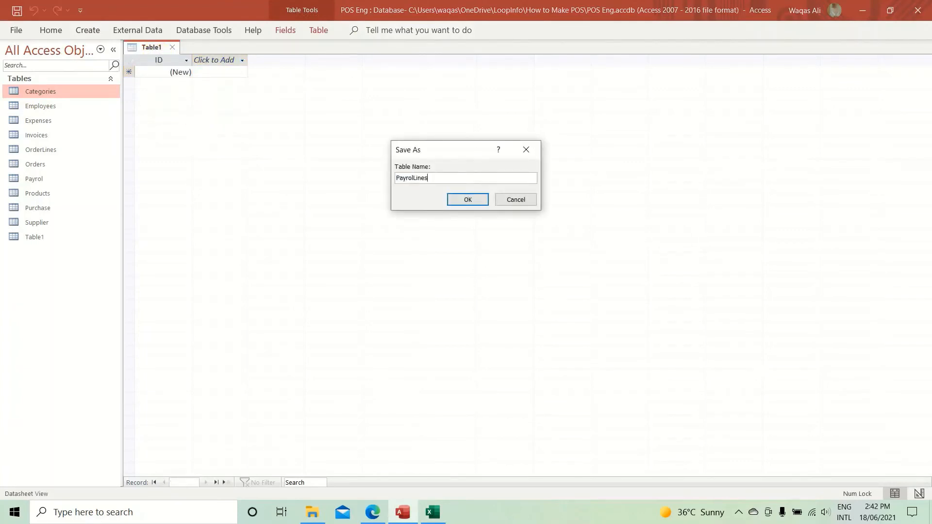
key("Return")
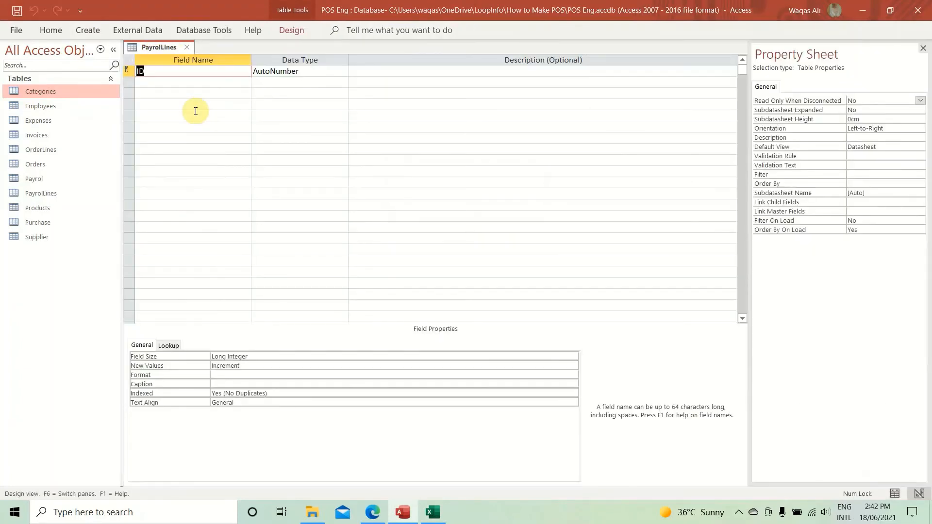
Step: Copy the PayrolLineID field name from the Excel structure sheet and rename the PayrolLines table's ID field with it in Access
key("alt+Tab")
key("Down")
key("Down")
key("Down")
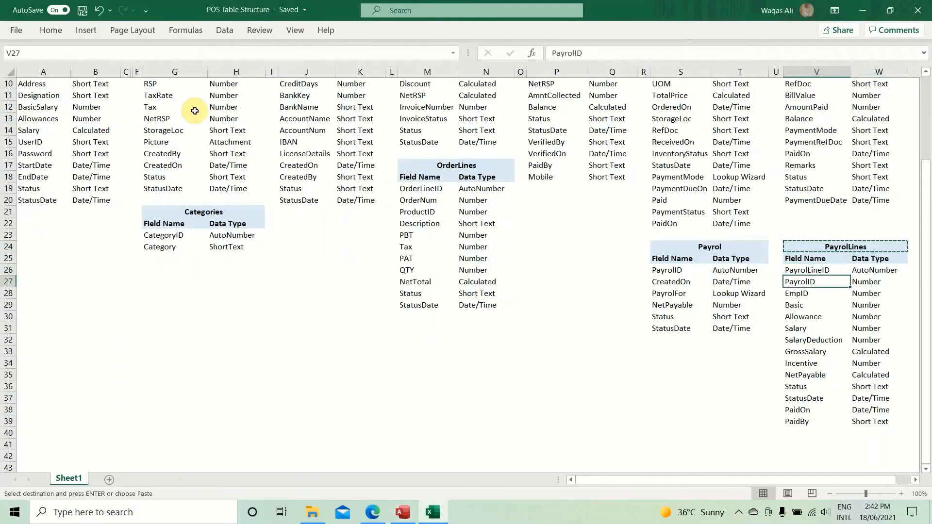
key("Up")
key("ctrl+c")
key("alt+Tab")
key("ctrl+v")
key("Down")
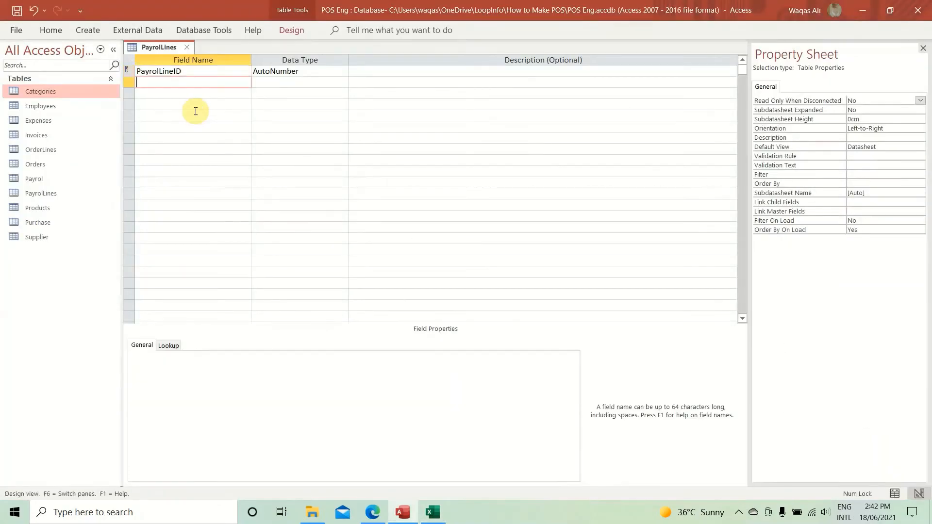
Step: Copy PayrolID from the Excel sheet and add it in Access as the second PayrolLines field with data type Number
key("alt+Tab")
key("Down")
key("ctrl+c")
key("alt+Tab")
key("ctrl+v")
key("Tab")
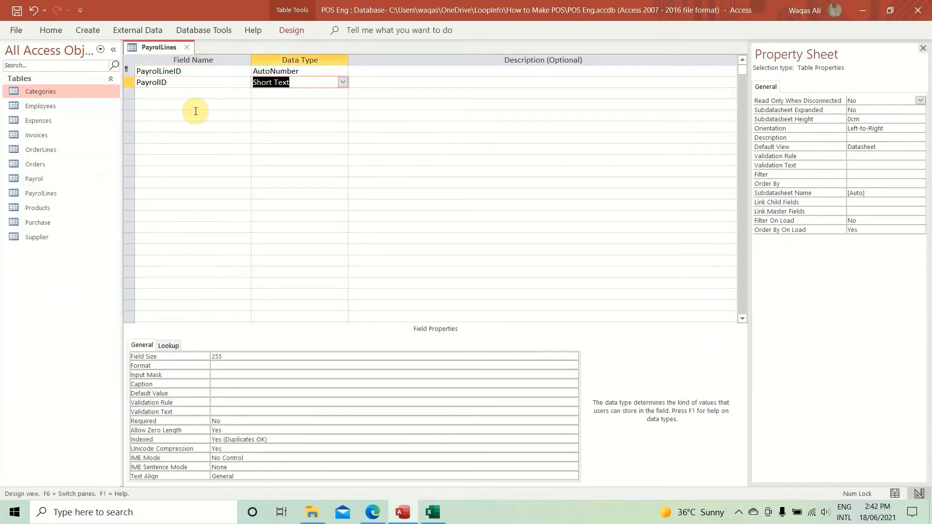
type("n")
key("Tab")
key("shift+Tab")
key("shift+Tab")
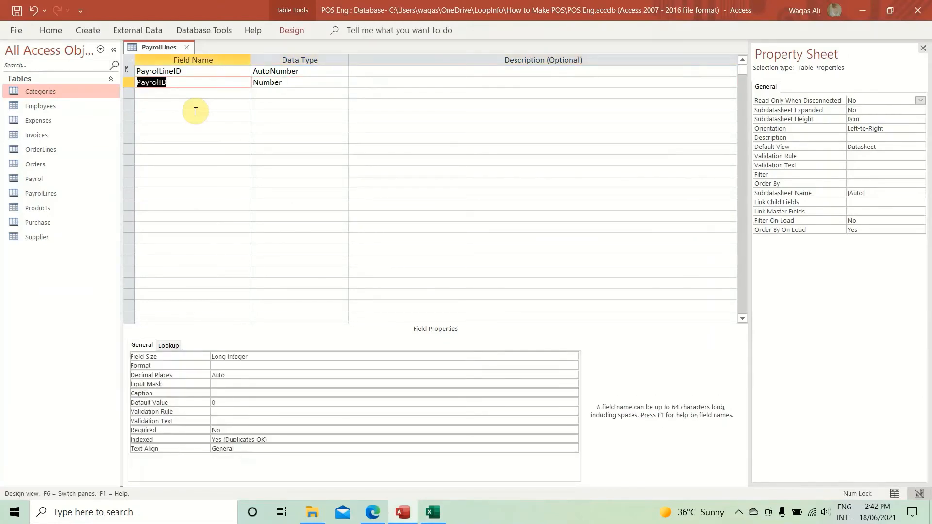
Step: Copy EmpID from the Excel sheet and add it in Access as a Number field below PayrolID
key("Down")
key("alt+Tab")
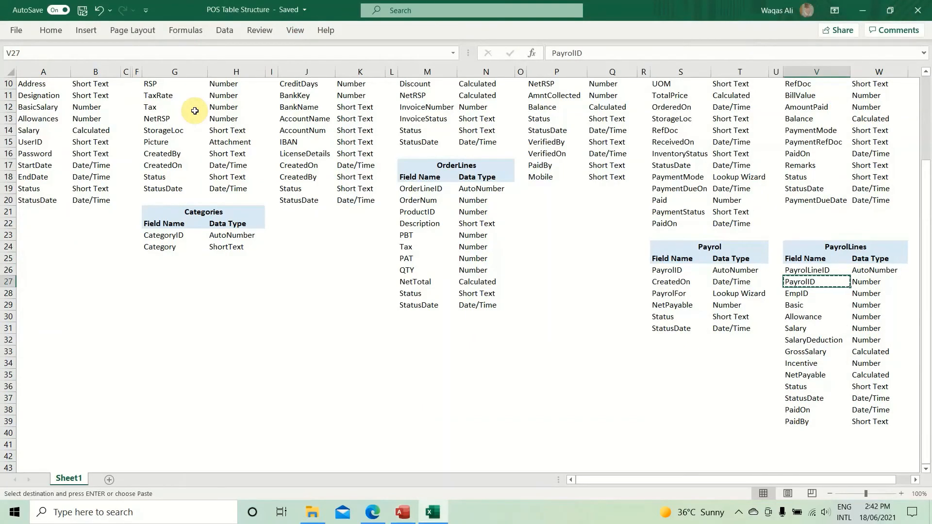
key("Down")
key("ctrl+c")
key("alt+Tab")
key("ctrl+v")
key("Tab")
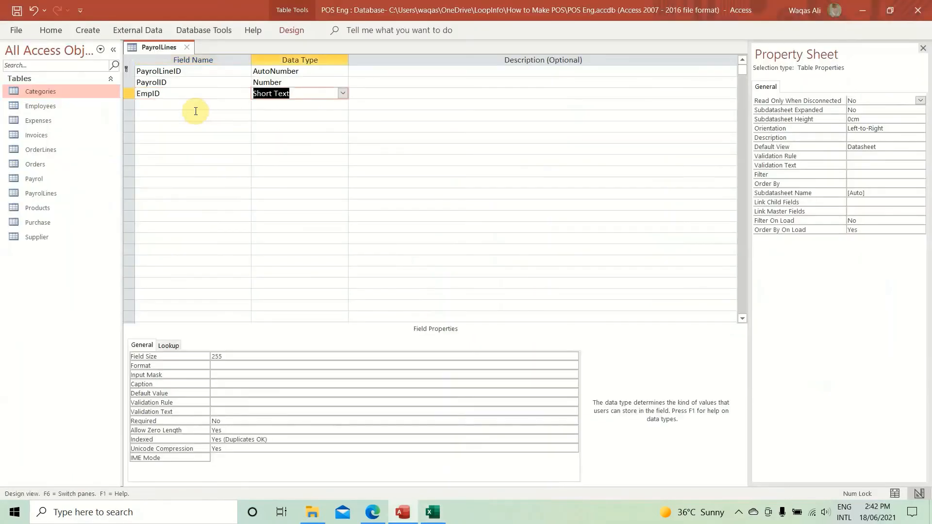
type("nu")
key("Tab")
key("Tab")
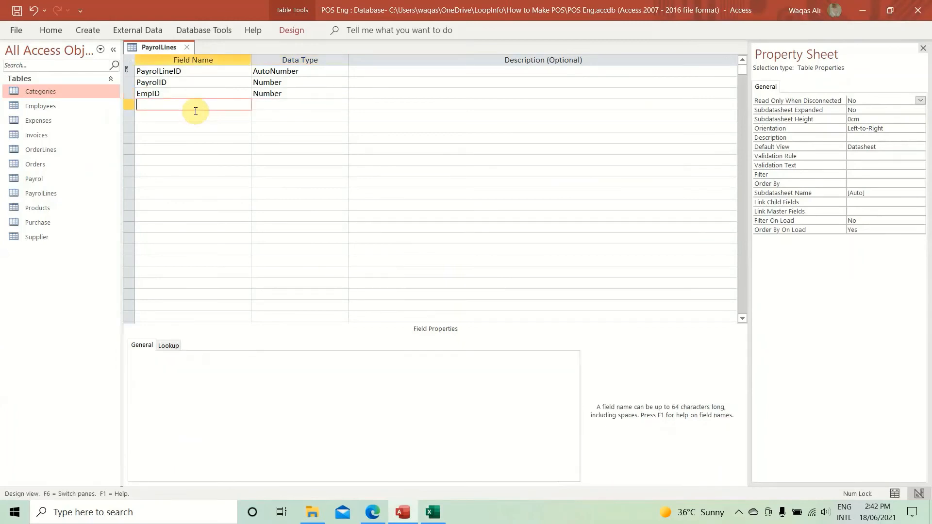
Step: Copy Basic from the Excel sheet and add it in Access as a Number field below EmpID
key("alt+Tab")
key("Down")
key("ctrl+c")
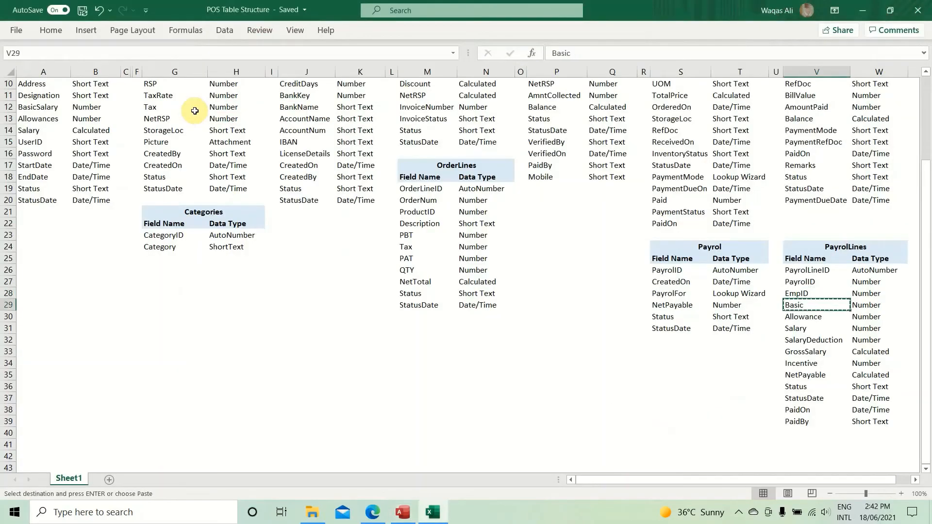
key("alt+Tab")
key("ctrl+v")
key("Tab")
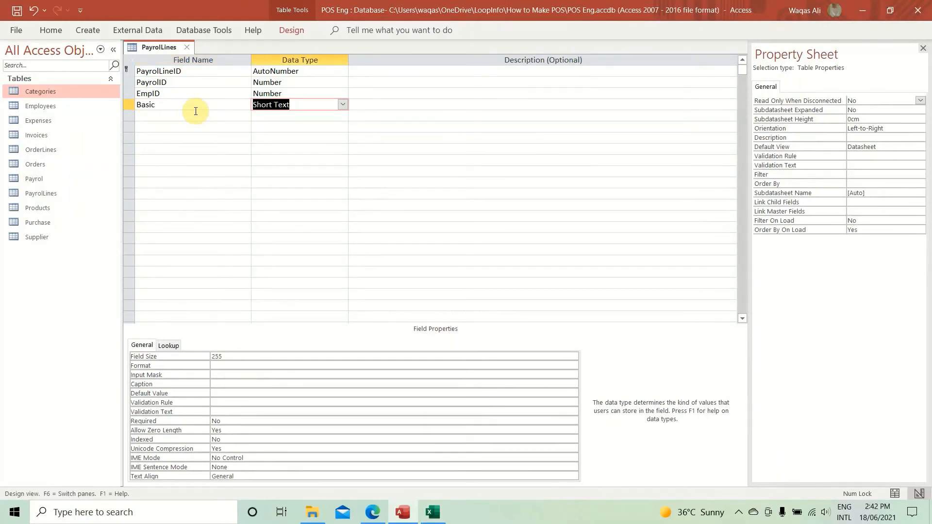
type("n")
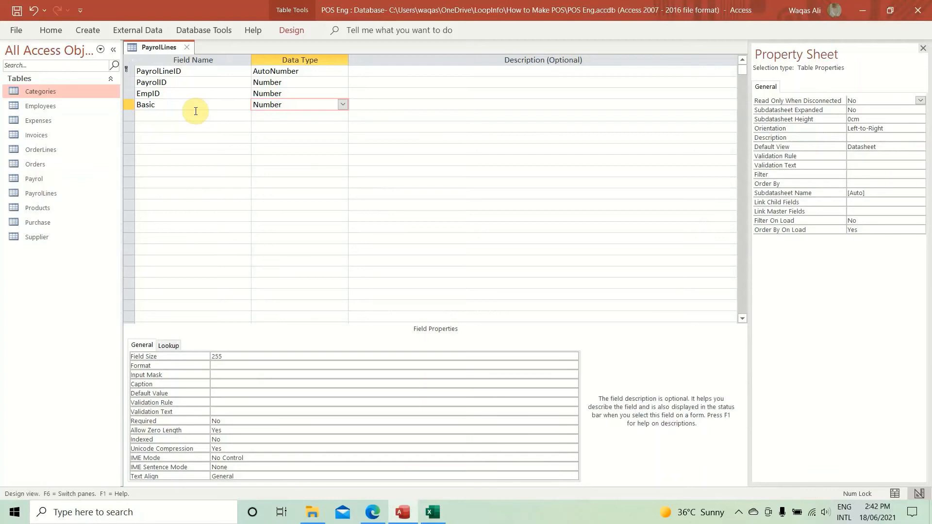
Step: Set the Basic field's size to Double and its format to Standard
left_click(258, 355)
type("double")
key("Return")
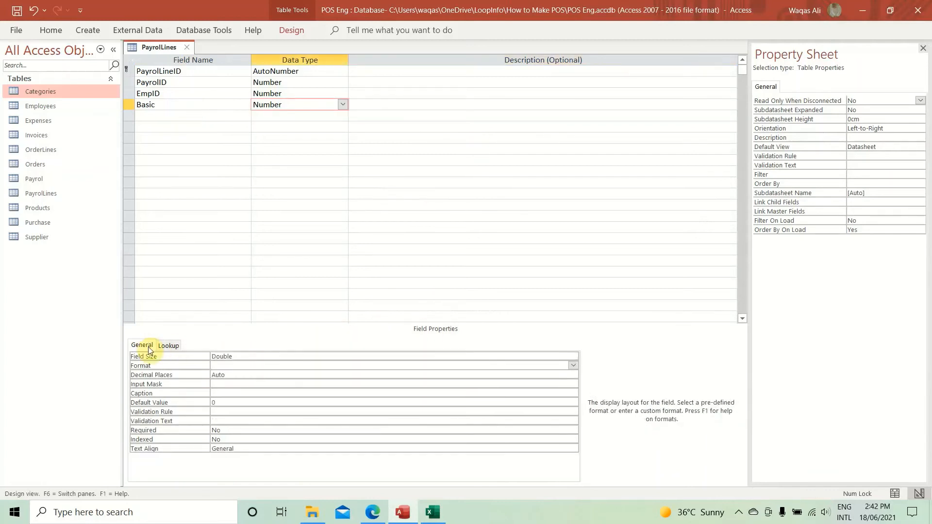
type("s")
key("Return")
key("Return")
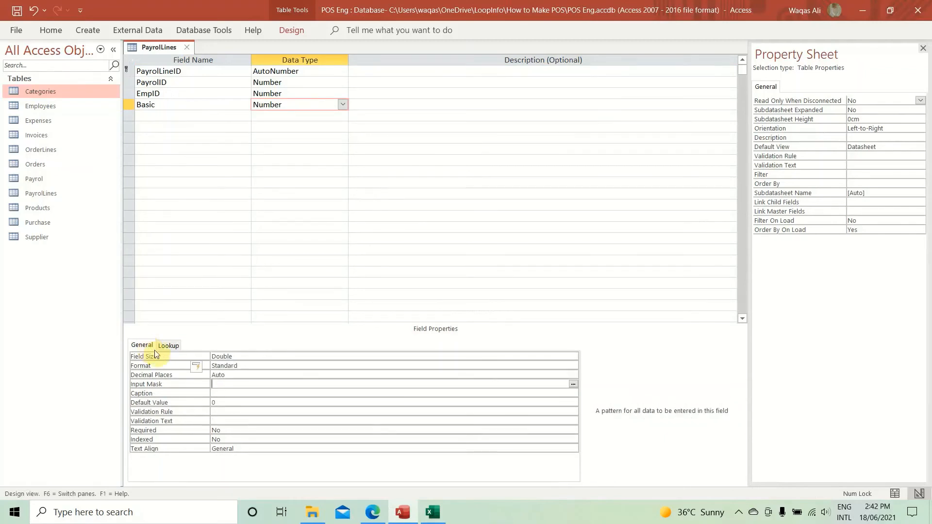
Step: Copy Allowance from the Excel sheet and add it in Access as a Number field below Basic
left_click(189, 114)
key("alt+Tab")
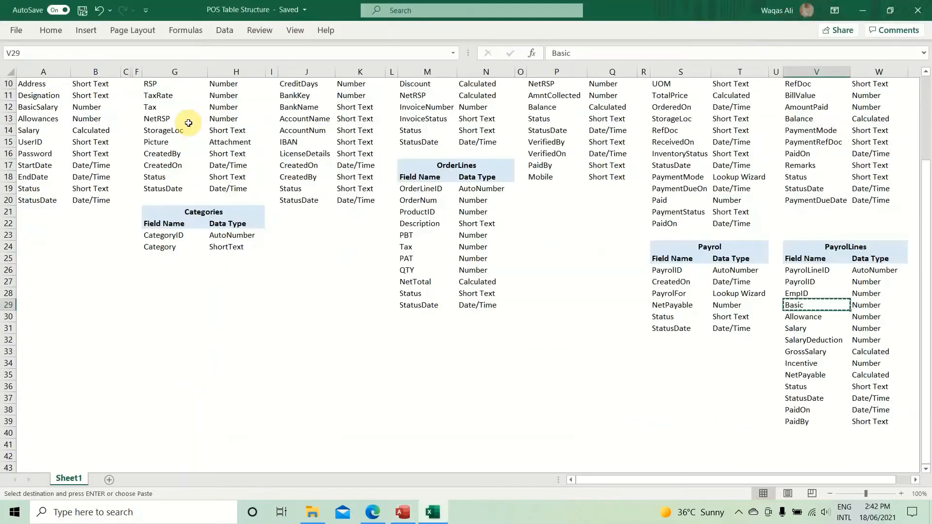
key("Down")
key("ctrl+c")
key("alt+Tab")
key("ctrl+v")
key("Return")
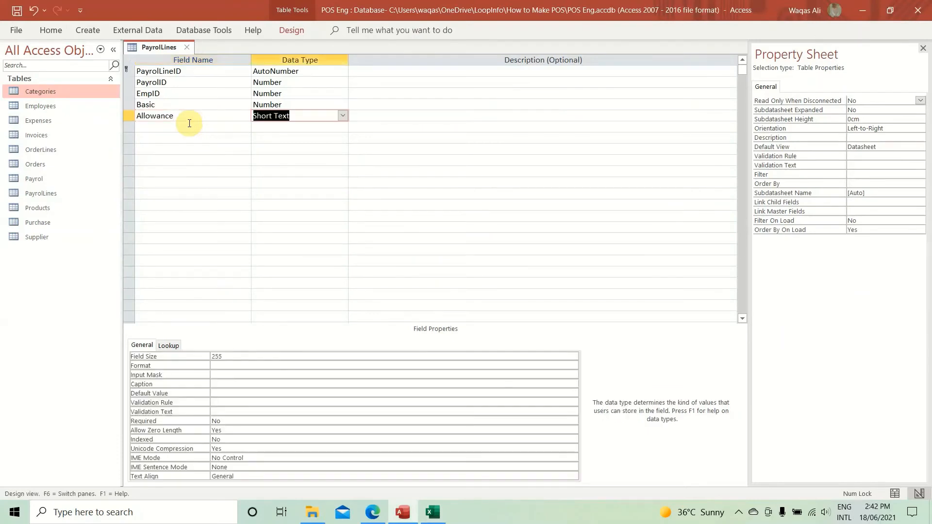
type("Number")
key("Return")
Step: Set the Allowance field's size to Double and its format to Standard
key("shift+Tab")
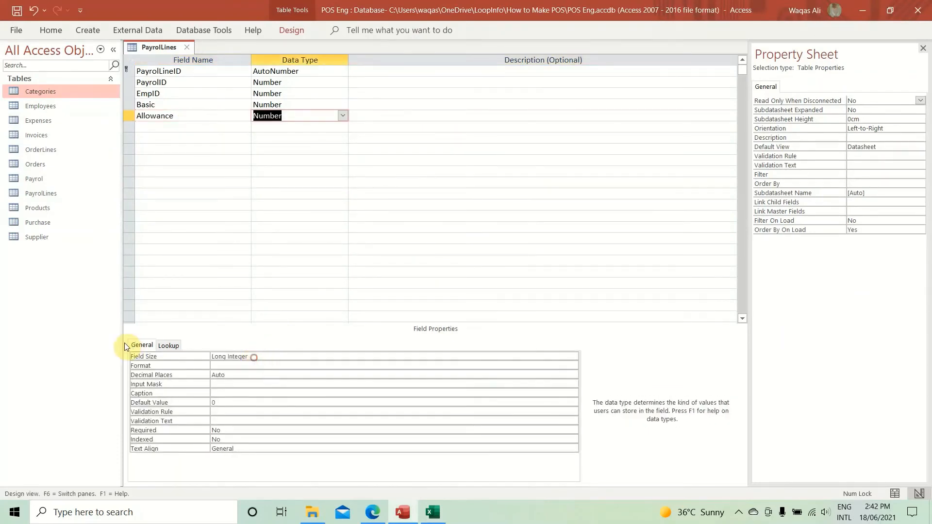
key("F6")
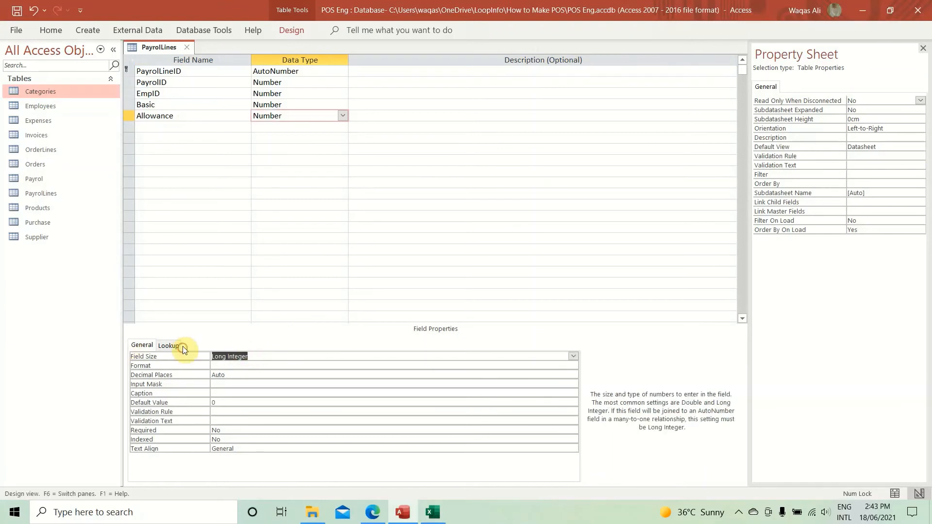
type("do")
key("Return")
type("s")
key("Return")
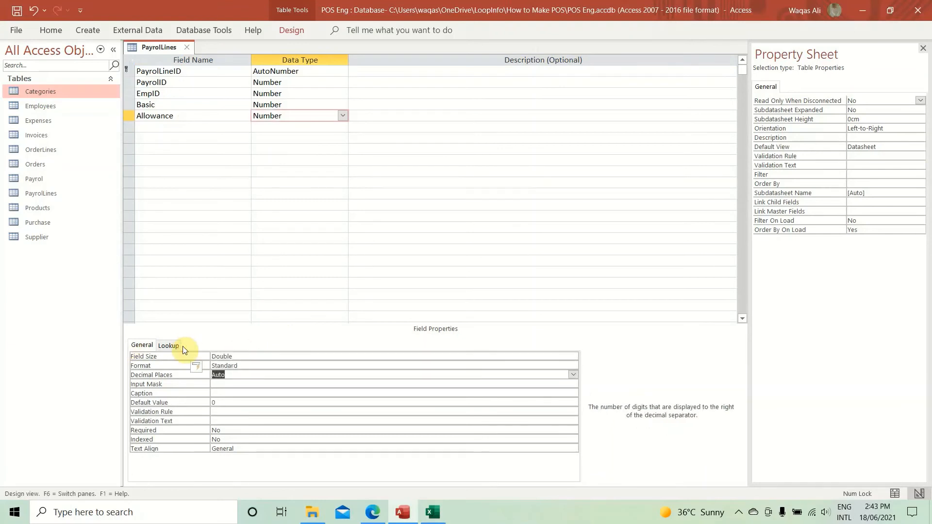
Step: Copy Salary from the Excel sheet and add it in Access as a Number field below Allowance
left_click(209, 127)
key("alt+Tab")
key("Down")
key("ctrl+c")
key("alt+Tab")
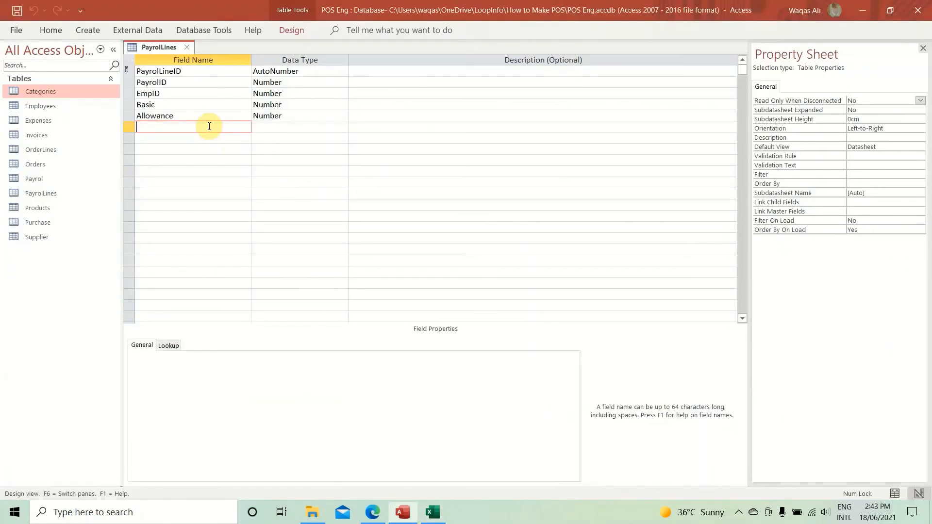
key("ctrl+v")
key("Return")
type("Number")
key("Return")
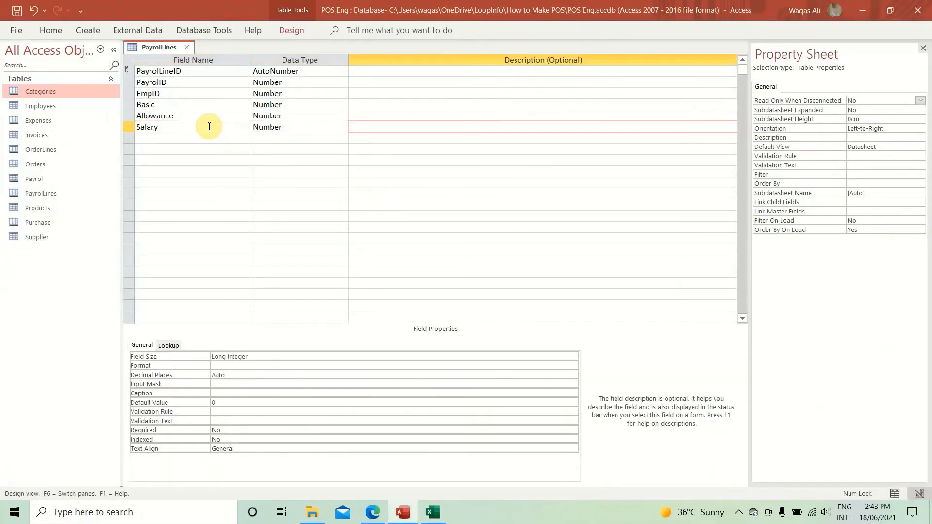
Step: Set the Salary field's size to Double and its format to Standard
key("shift+Tab")
left_click(262, 356)
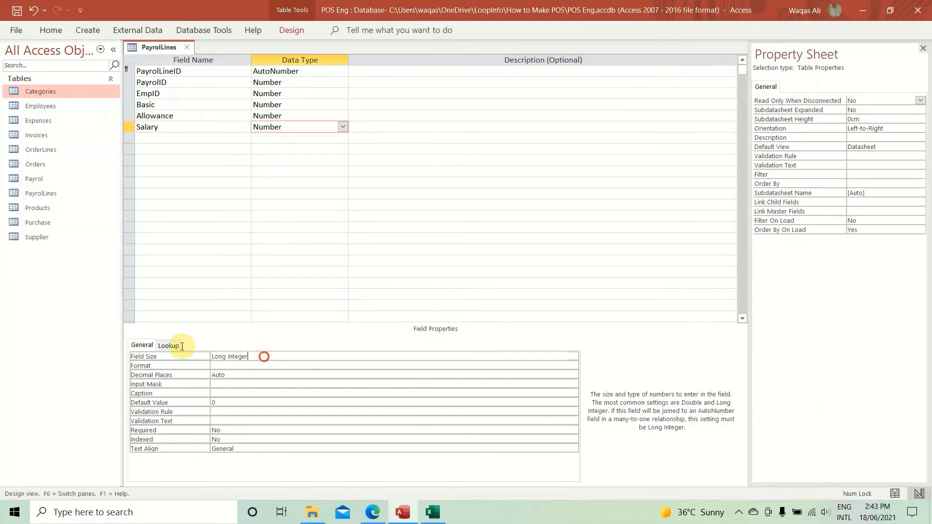
type("Double")
key("Return")
type("Standard")
key("Return")
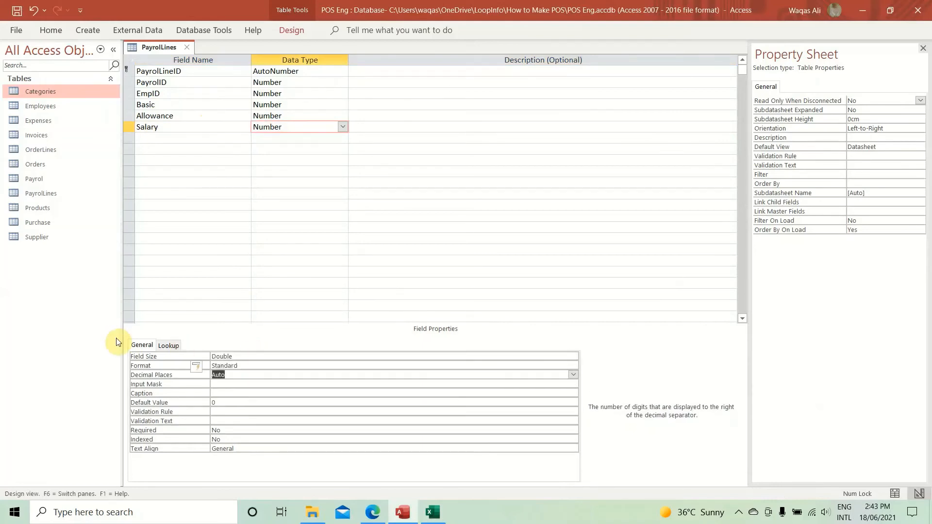
Step: Copy SalaryDeduction from the Excel sheet, add it in Access as a Number field below Salary, and save the table
left_click(220, 139)
key("alt+Tab")
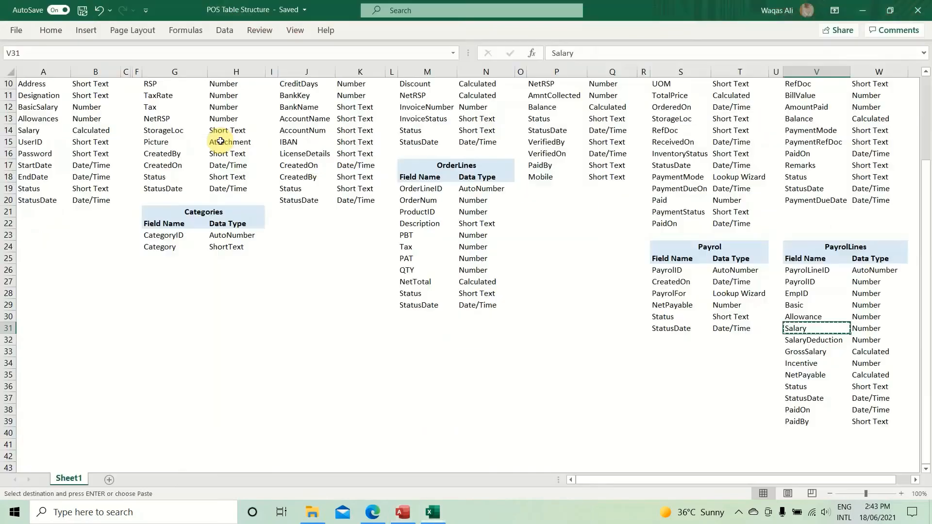
key("ctrl+c")
key("alt+Tab")
key("ctrl+v")
key("Tab")
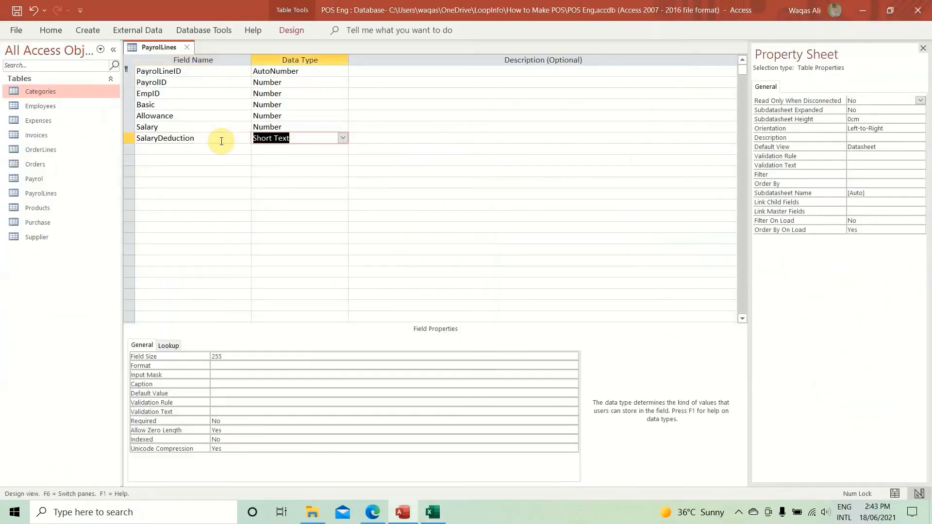
key("alt+Tab")
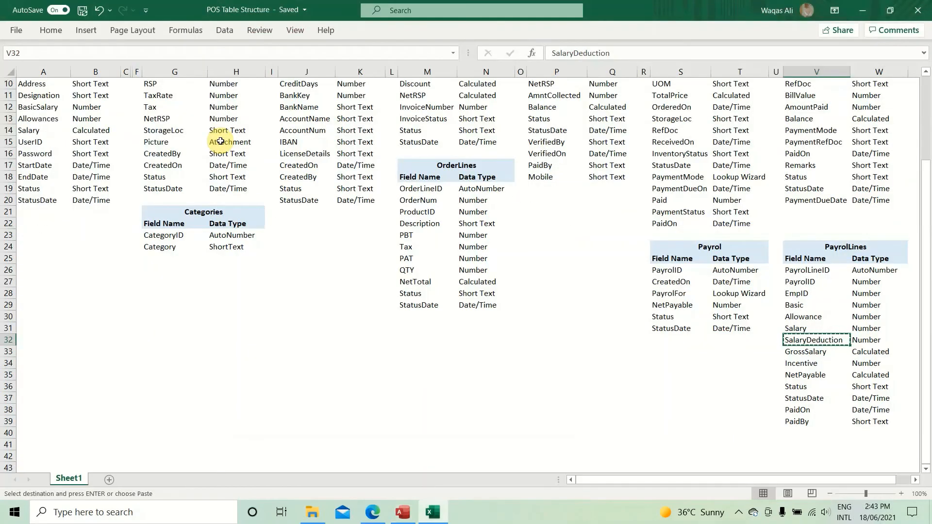
key("alt+Tab")
type("n")
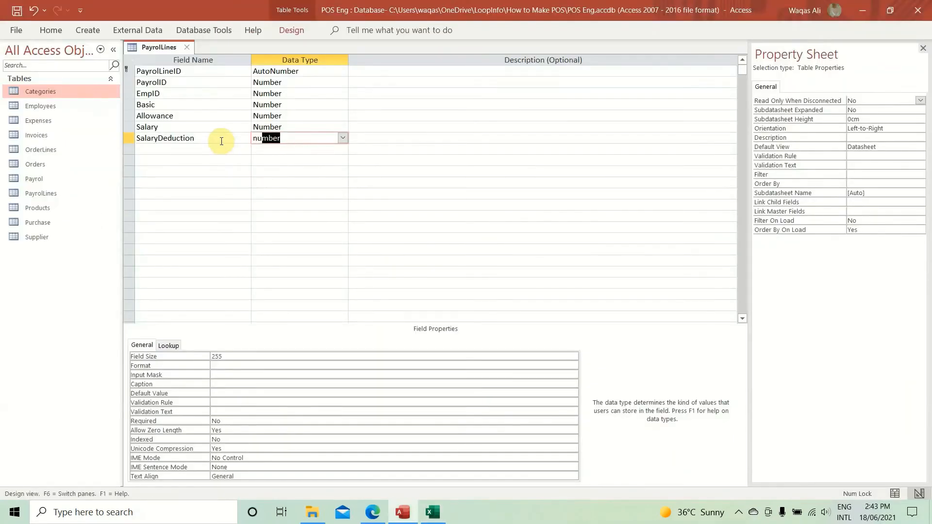
key("ctrl+s")
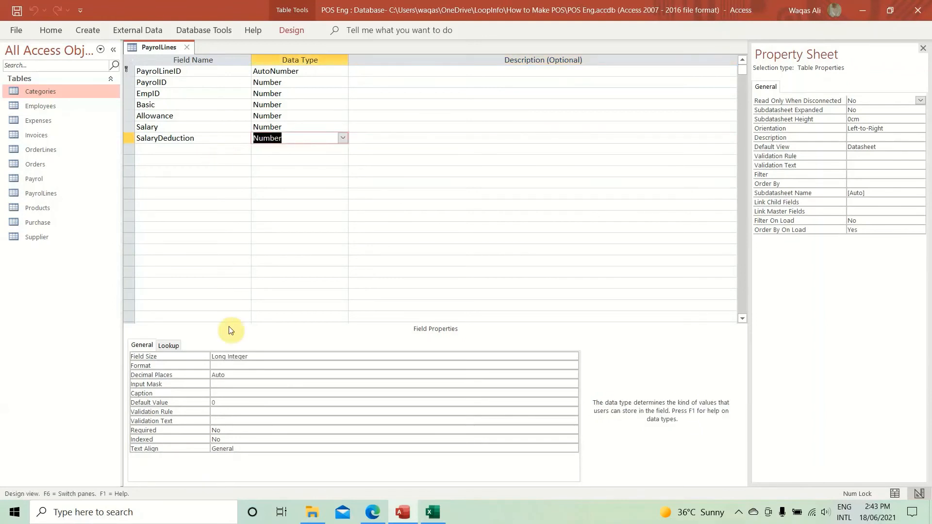
Step: Set the SalaryDeduction field's size to Double and its format to Standard
left_click_drag(250, 356, 120, 347)
type("Double")
key("Tab")
type("Standard")
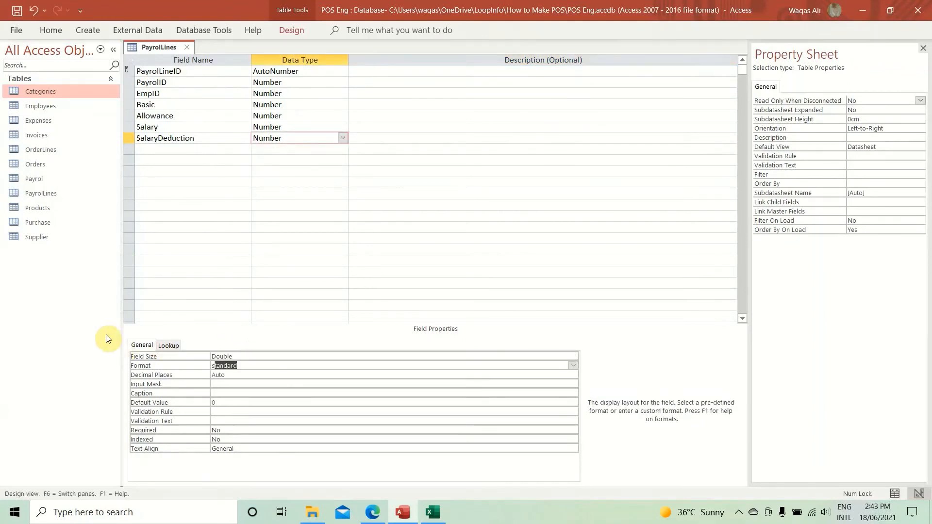
key("Tab")
Step: Copy GrossSalary from the Excel sheet and add it in Access as a Calculated field below SalaryDeduction
left_click(218, 149)
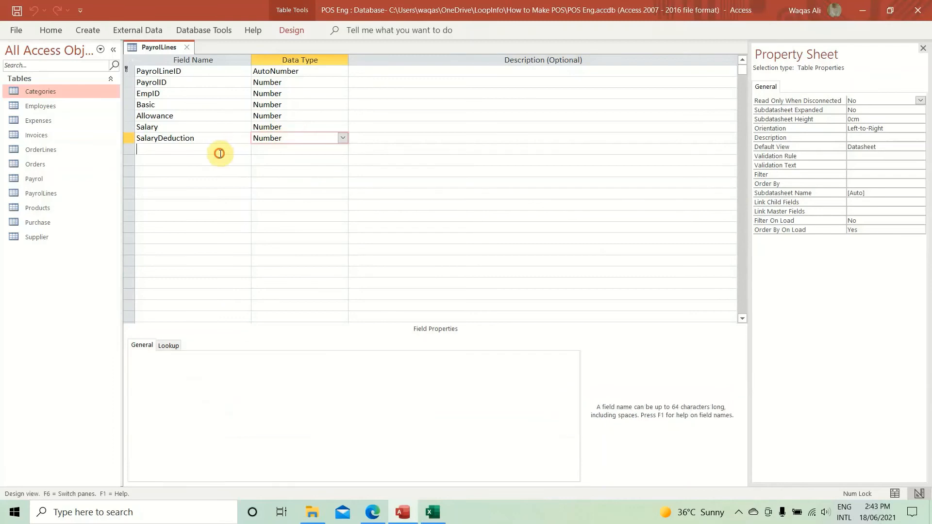
key("alt+Tab")
key("ctrl+c")
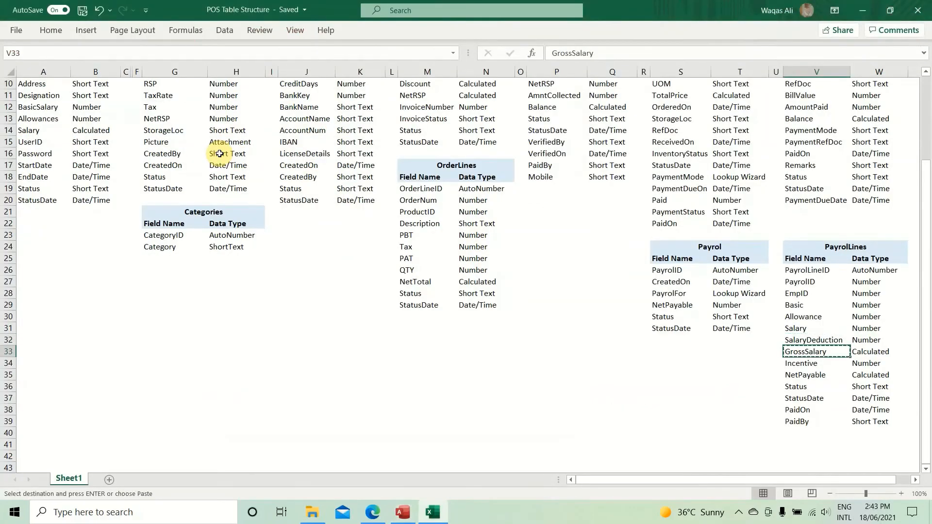
key("alt+Tab")
key("ctrl+v")
key("Tab")
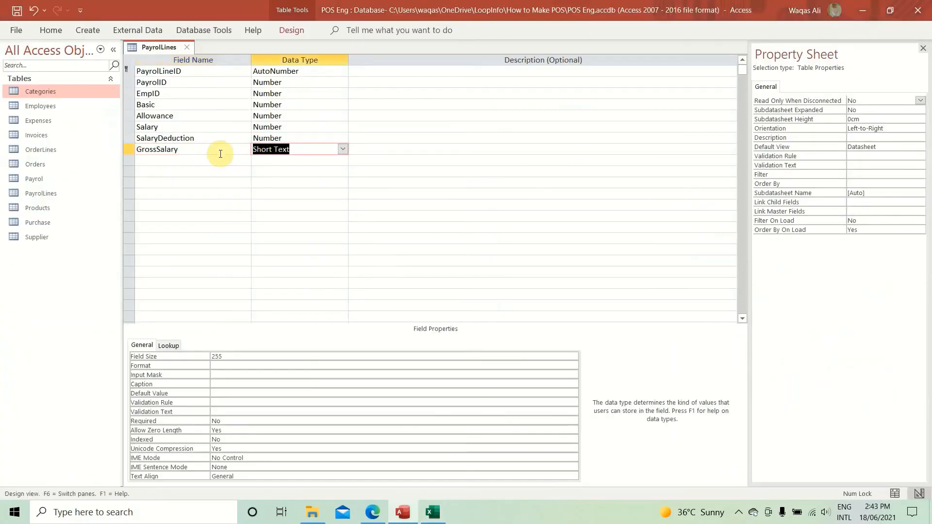
type("calculated")
key("Return")
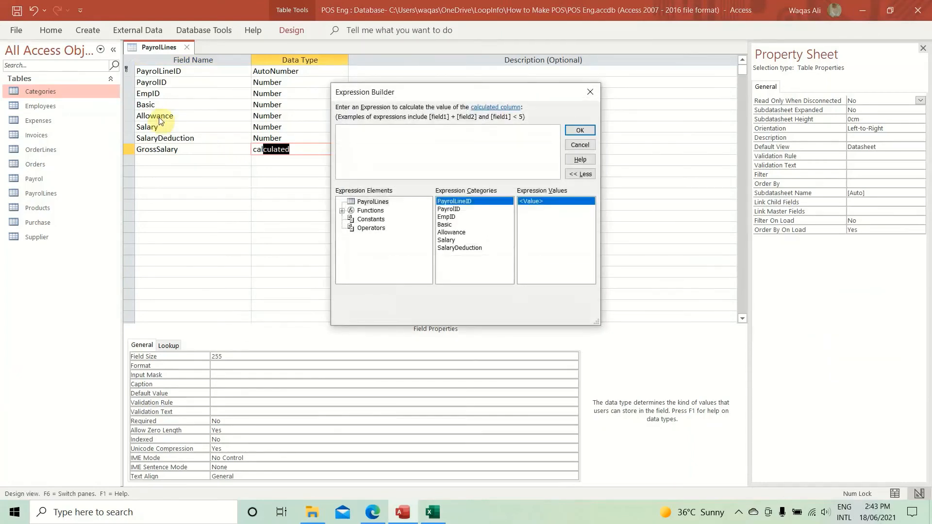
Step: Enter [Salary]-[SalaryDeduction] as the GrossSalary field's expression and confirm it
left_click(388, 145)
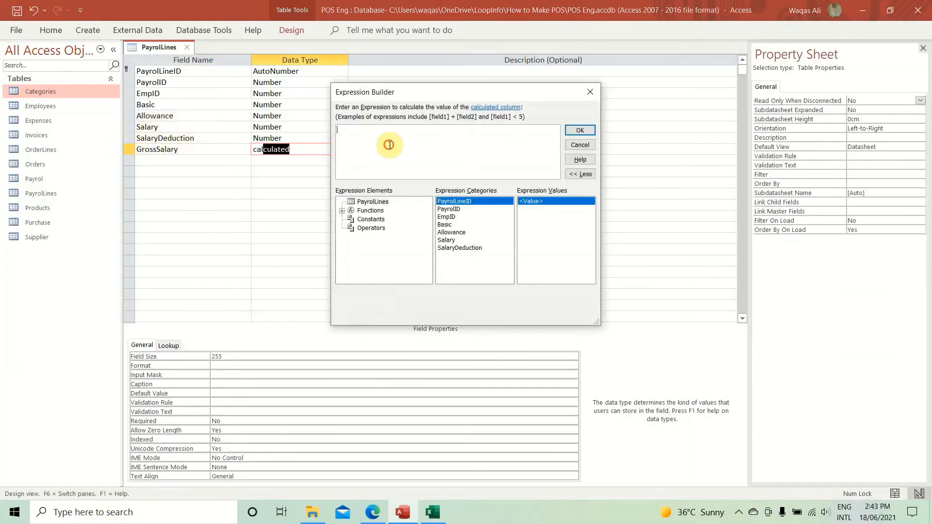
type("sal")
key("Tab")
type("-sal")
key("Down")
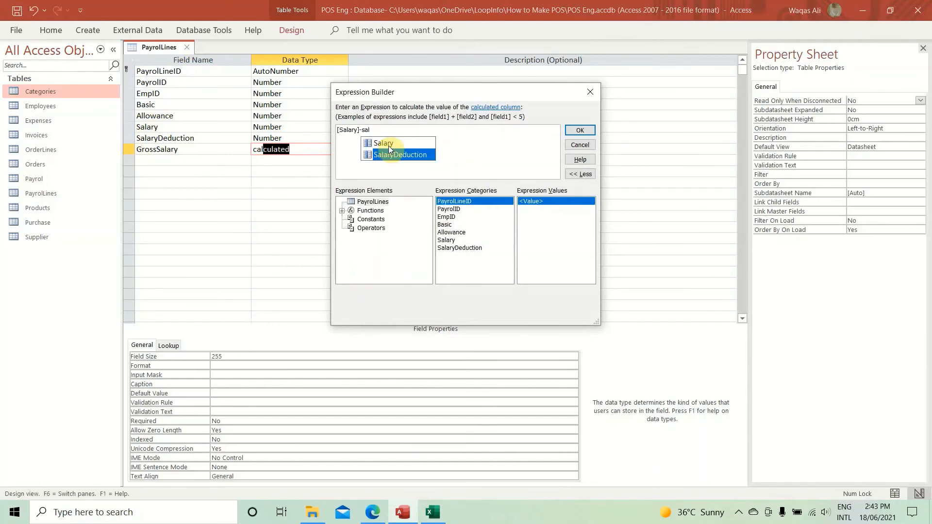
key("Tab")
left_click(577, 131)
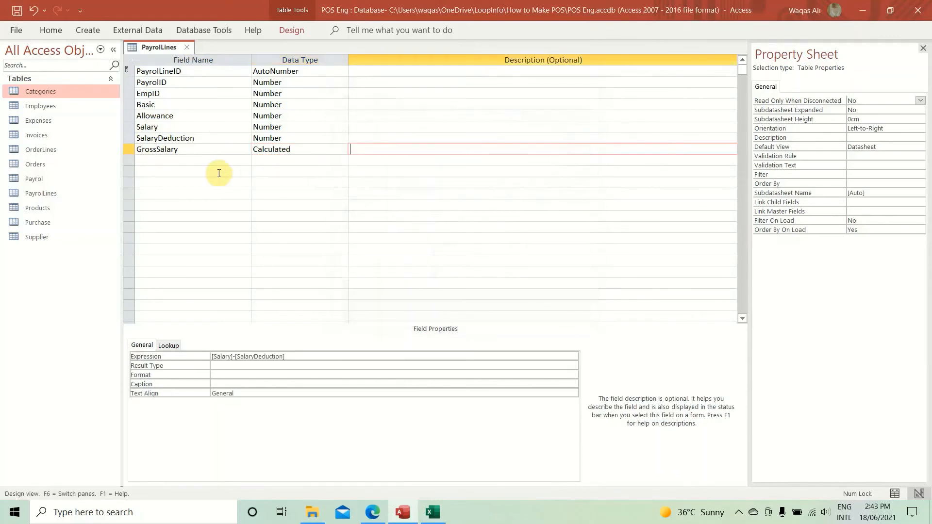
Step: Copy Incentive from the Excel sheet and add it in Access as a Number field below GrossSalary
left_click(199, 161)
key("alt+Tab")
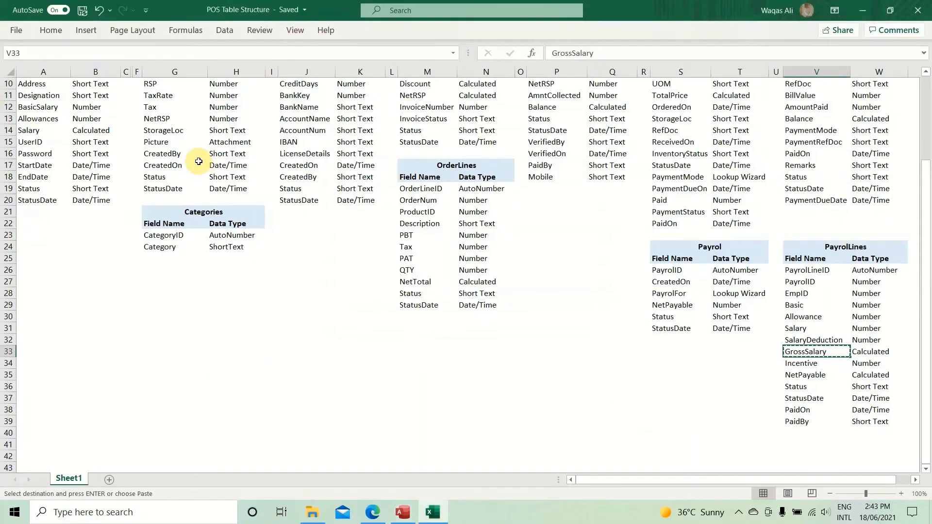
key("Down")
key("Down")
key("alt+Tab")
type("Incentive")
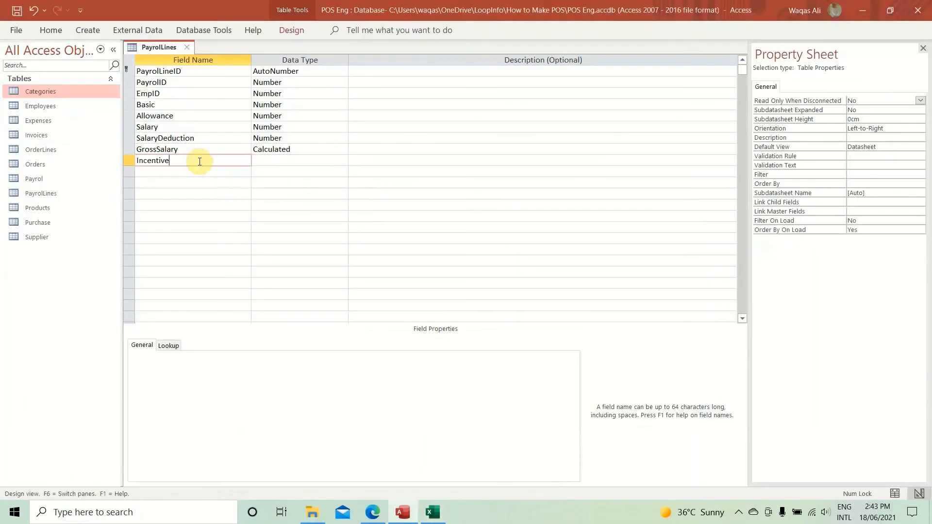
key("Tab")
type("n")
key("Tab")
key("shift+Tab")
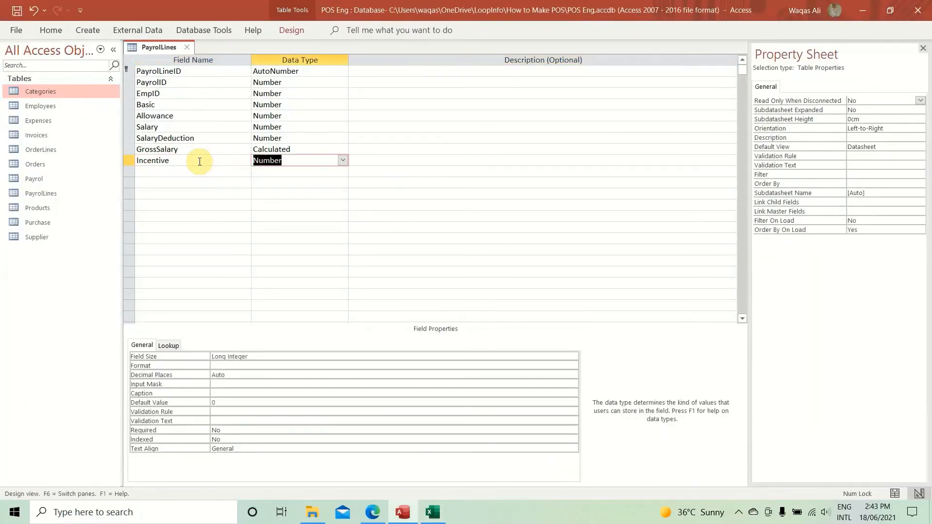
Step: Set the Incentive field's size to Double and its format to Standard
left_click(257, 356)
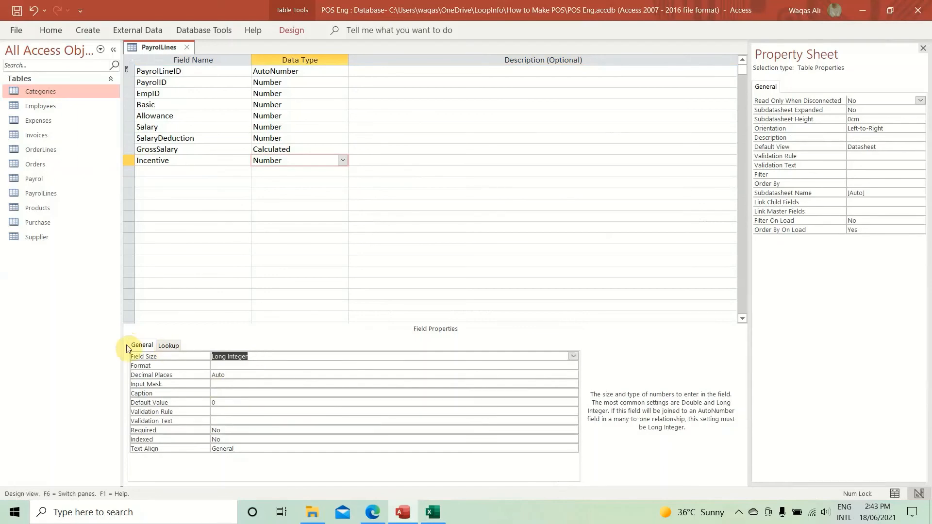
type("do")
key("Tab")
type("s")
key("Tab")
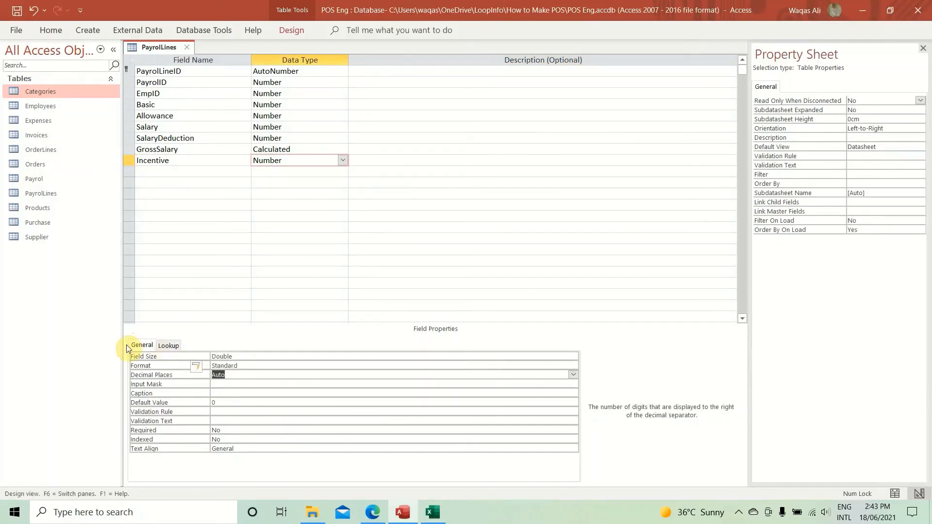
Step: Copy NetPayable from the Excel sheet and add it in Access as a Calculated field below Incentive
left_click(181, 175)
key("alt+Tab")
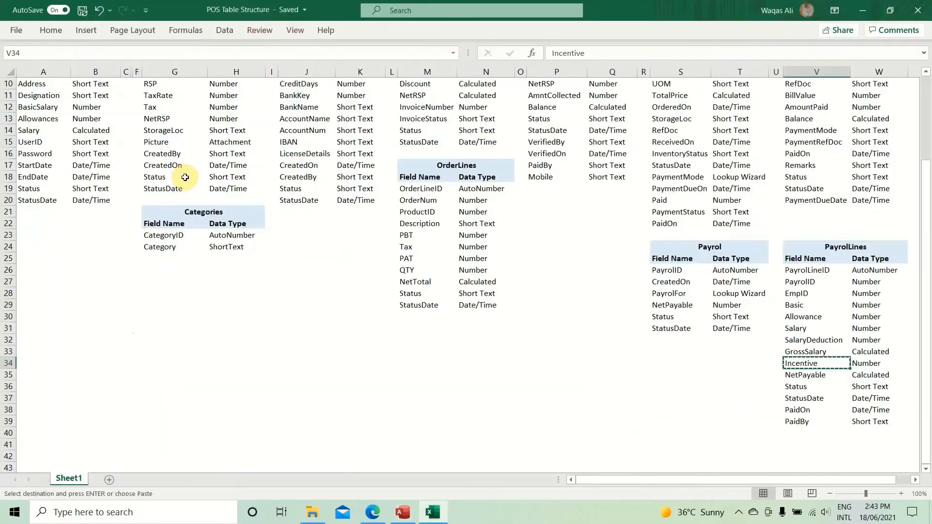
key("ctrl+c")
key("alt+Tab")
key("ctrl+v")
key("Tab")
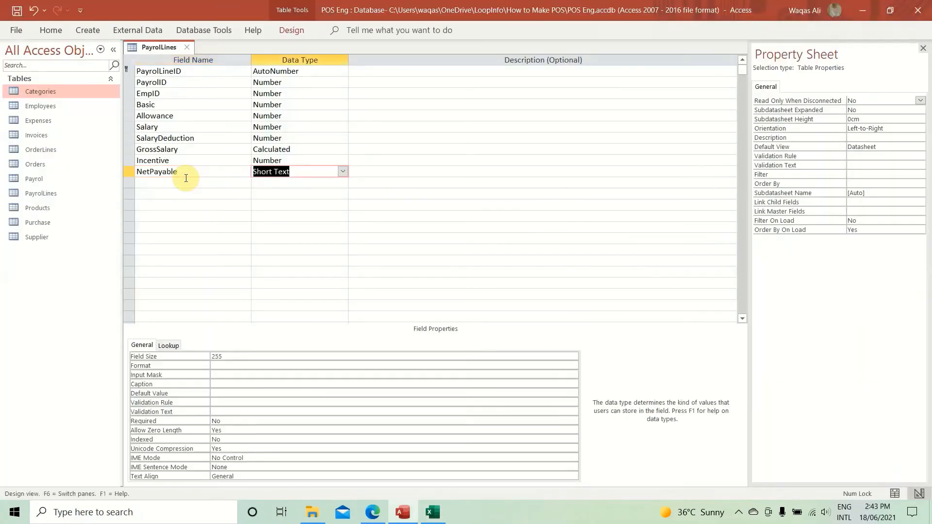
type("v")
type("calculated")
key("Return")
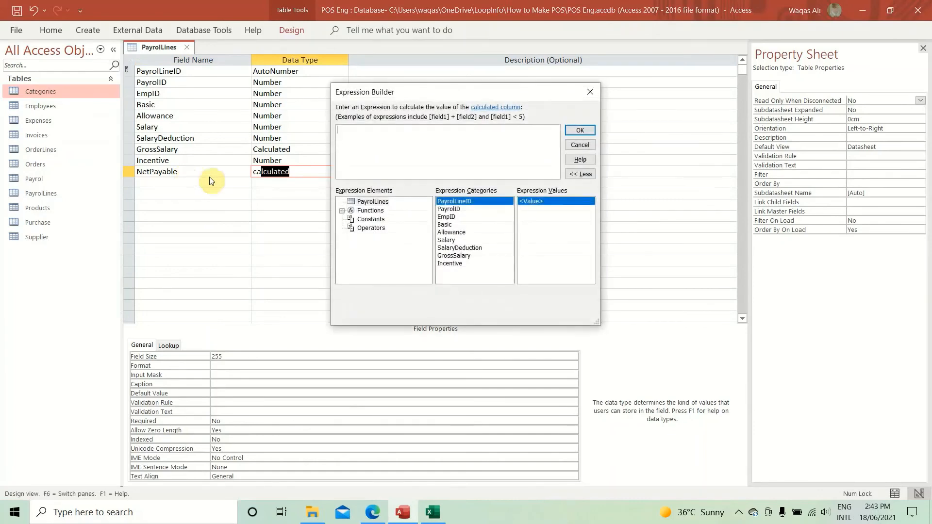
Step: Build the NetPayable field's expression from [GrossSalary] and [Incentive] and confirm it
type("[GrossSalary]=")
type("in")
key("Tab")
left_click(579, 130)
Step: Copy Status from the Excel sheet and add it in Access below NetPayable as a Short Text field of size 25
left_click(208, 181)
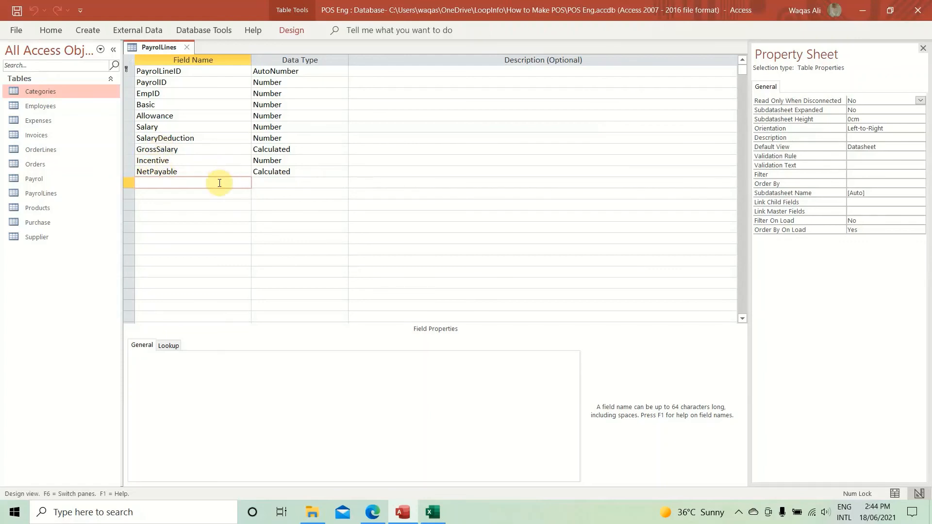
key("alt+Tab")
key("Down")
key("ctrl+c")
key("alt+Tab")
key("ctrl+v")
key("Tab")
key("Tab")
key("shift+Tab")
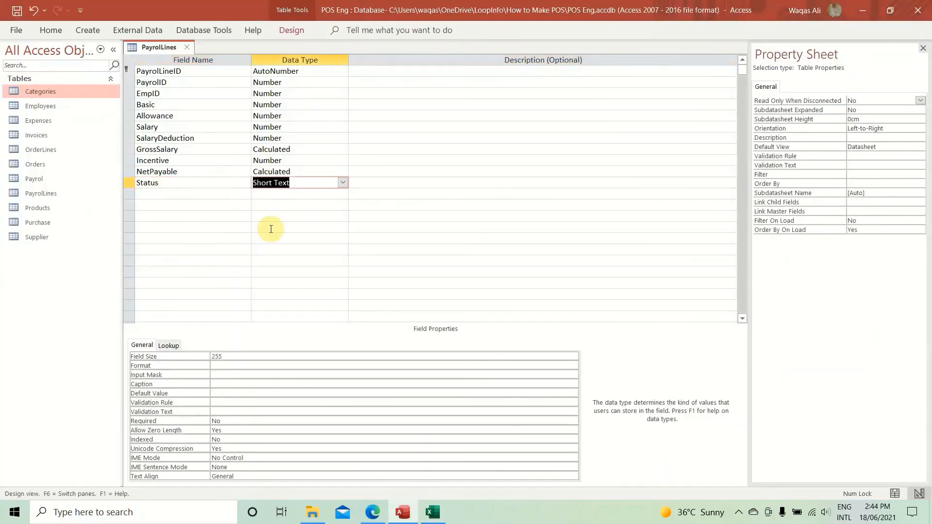
left_click(256, 354)
key("Return")
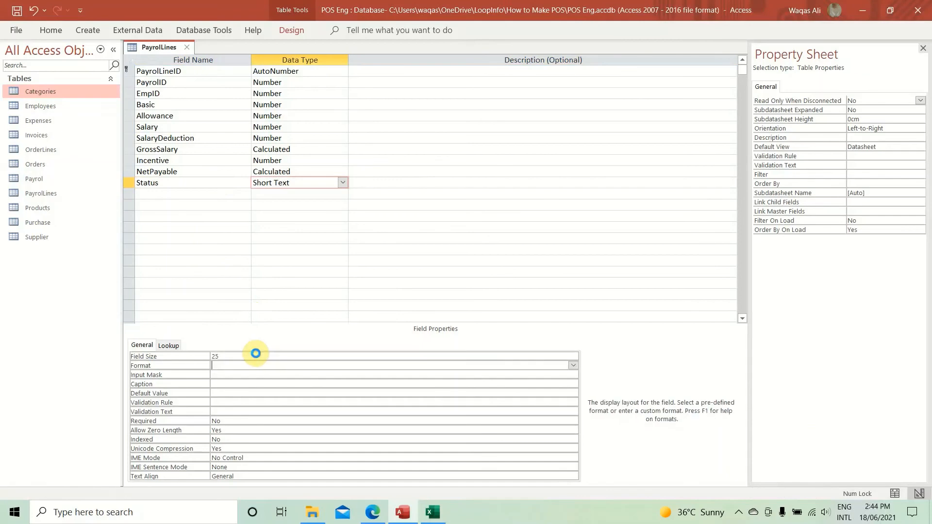
Step: Copy StatusDate from the Excel sheet and add it in Access as a Date/Time field below Status
left_click(135, 193)
key("alt+Tab")
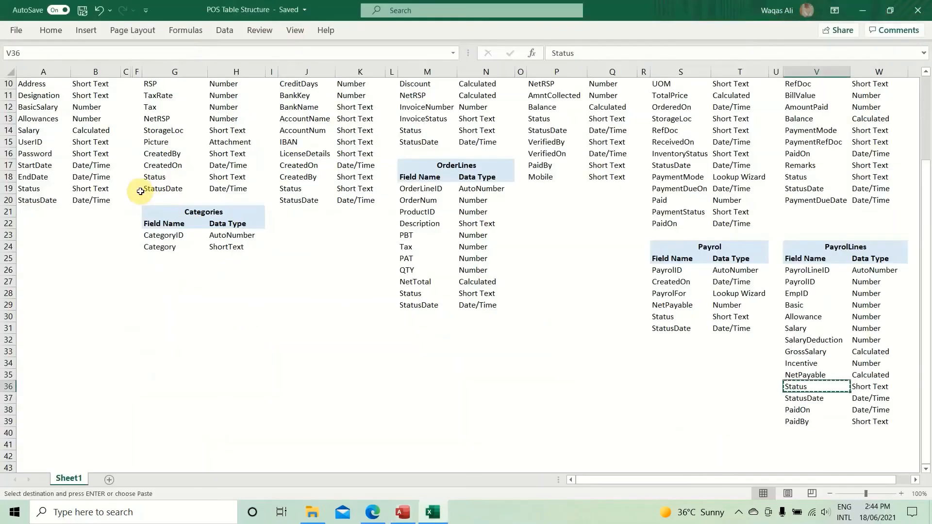
key("Down")
key("ctrl+c")
key("alt+Tab")
key("ctrl+v")
key("Tab")
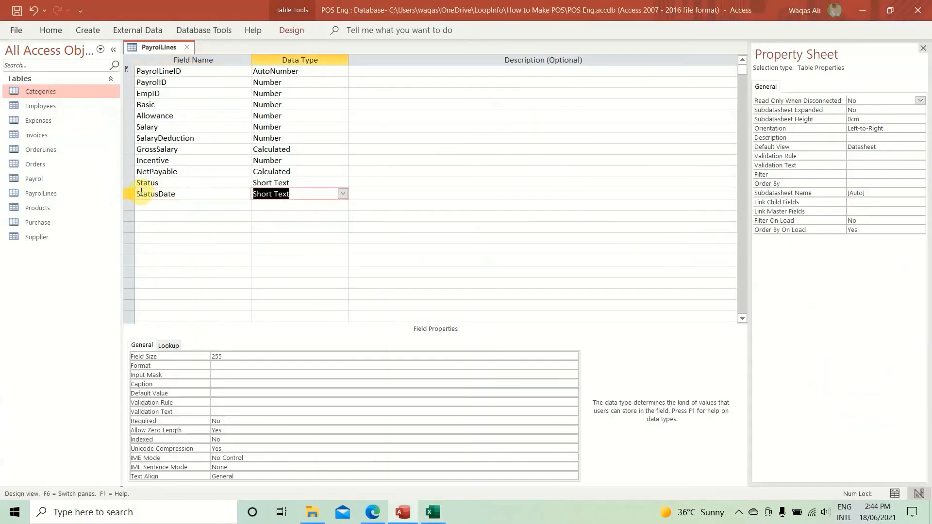
type("d")
key("Tab")
key("Tab")
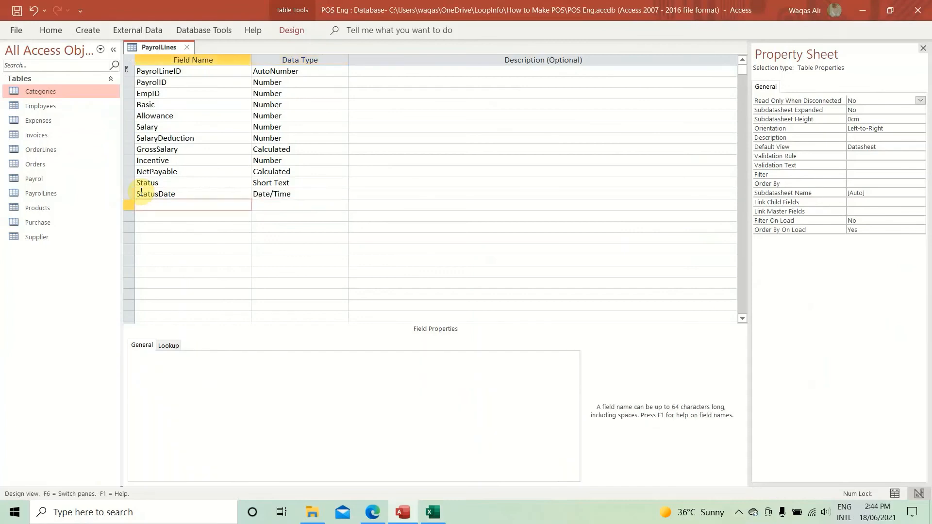
key("Up")
key("Down")
Step: Copy PaidOn from the Excel sheet and add it in Access as a Date/Time field below StatusDate
key("alt+Tab")
key("Down")
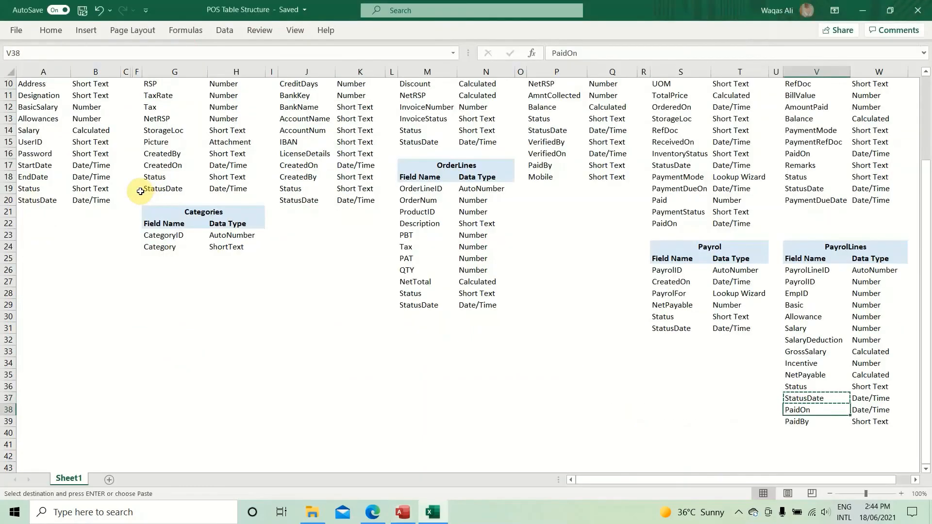
key("ctrl+c")
key("alt+Tab")
key("ctrl+v")
key("Tab")
type("da")
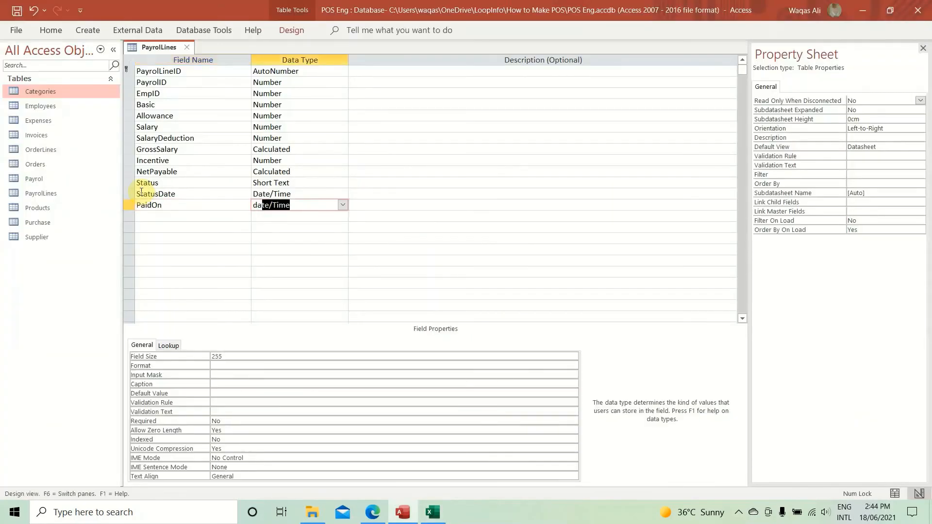
key("Tab")
key("shift+Tab")
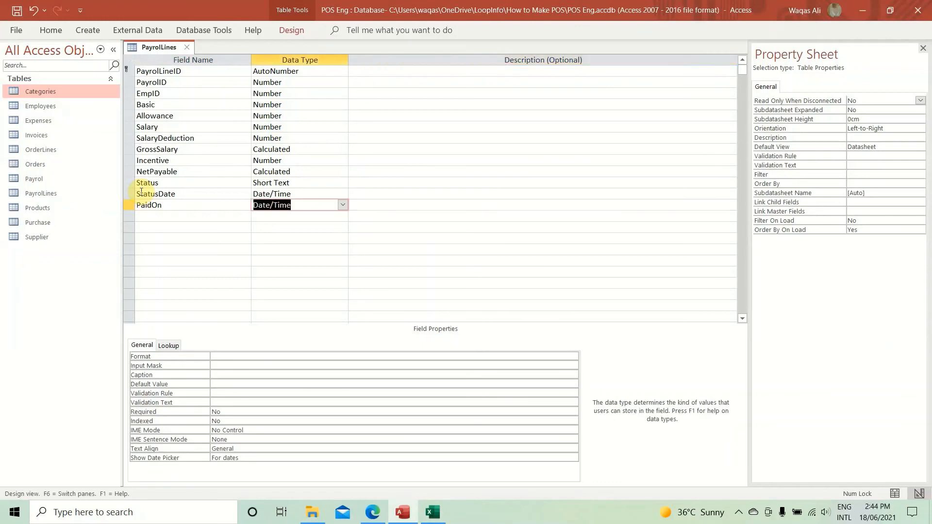
Step: Set the PaidOn field's format to Short Date
left_click(293, 355)
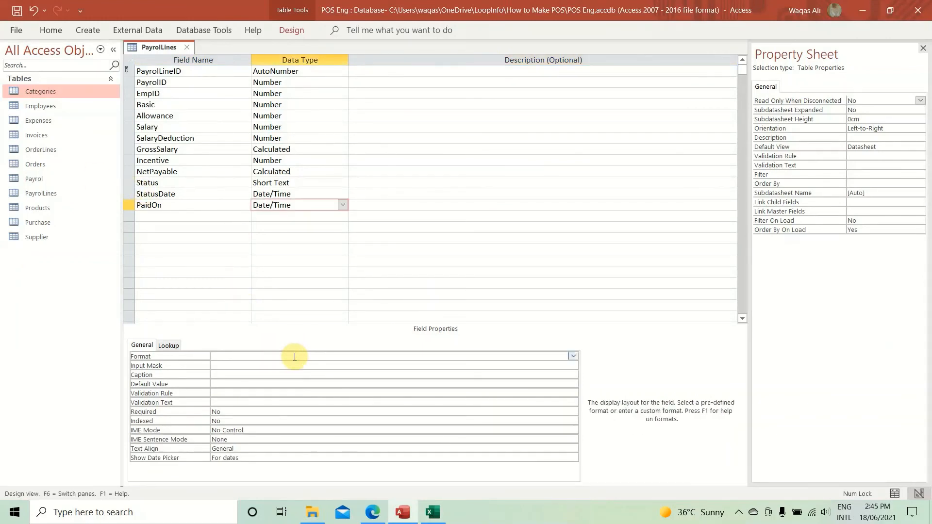
type("short Date")
key("Return")
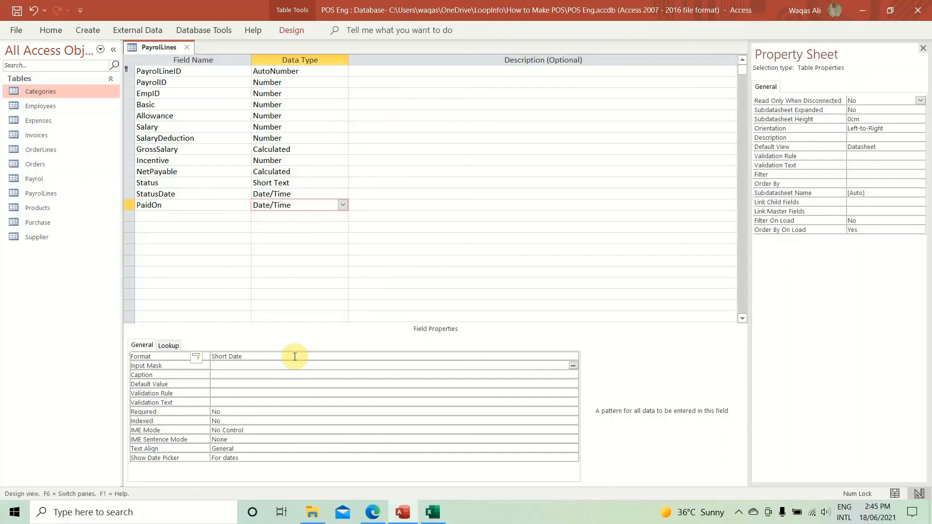
Step: Copy PaidBy from the Excel sheet and add it in Access as a Short Text field below PaidOn
key("alt+Tab")
key("Down")
key("ctrl+c")
key("alt+Tab")
left_click(202, 218)
key("ctrl+v")
key("Tab")
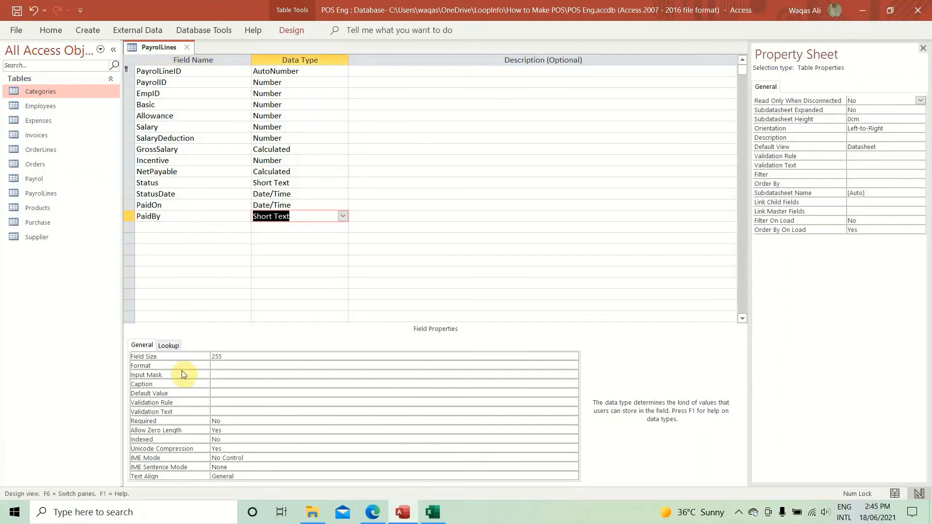
Step: Set the PaidBy field's size to 50 and save the table
left_click(241, 356)
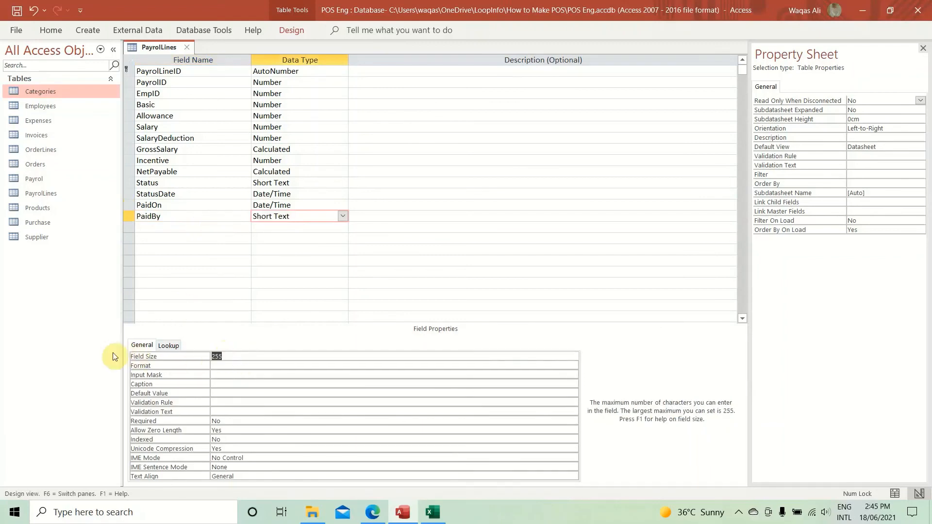
type("50")
key("Return")
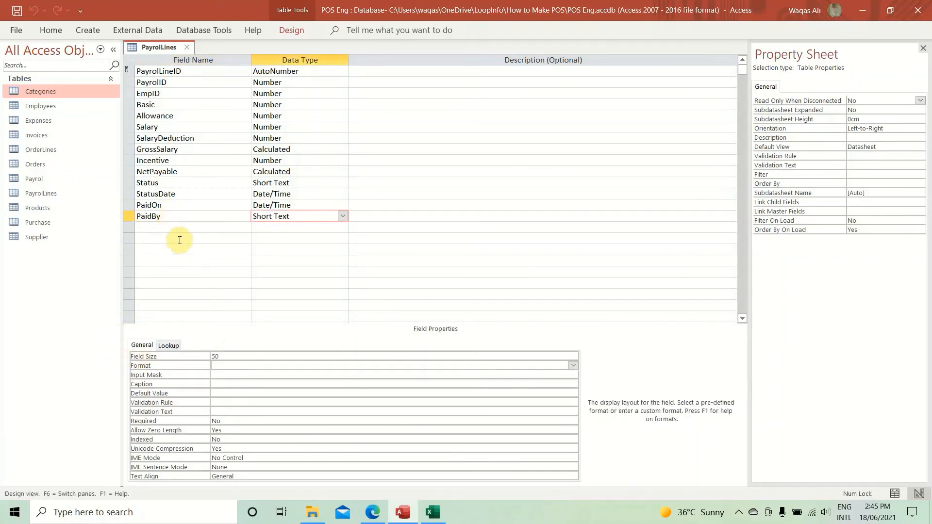
left_click(188, 223)
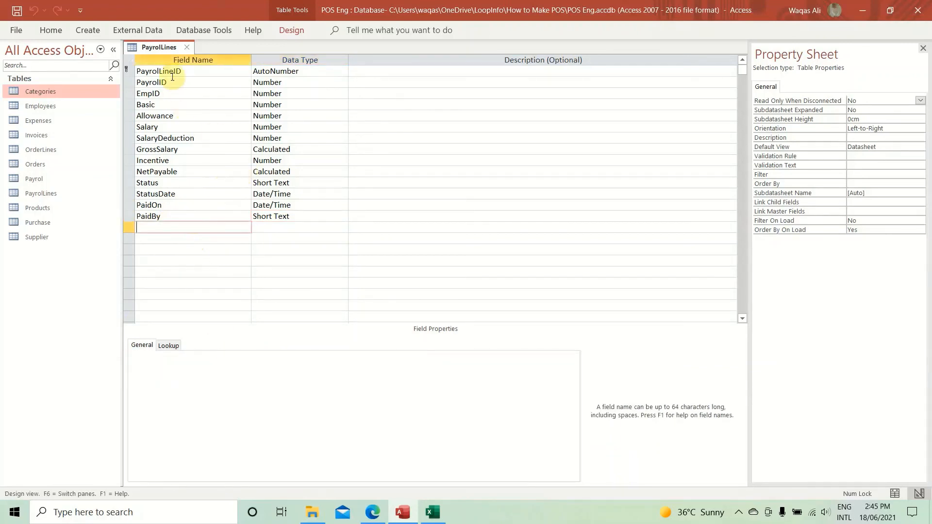
Step: Check the PayrolLines field list in the Excel sheet and close the PayrolLines table in Access
key("alt+Tab")
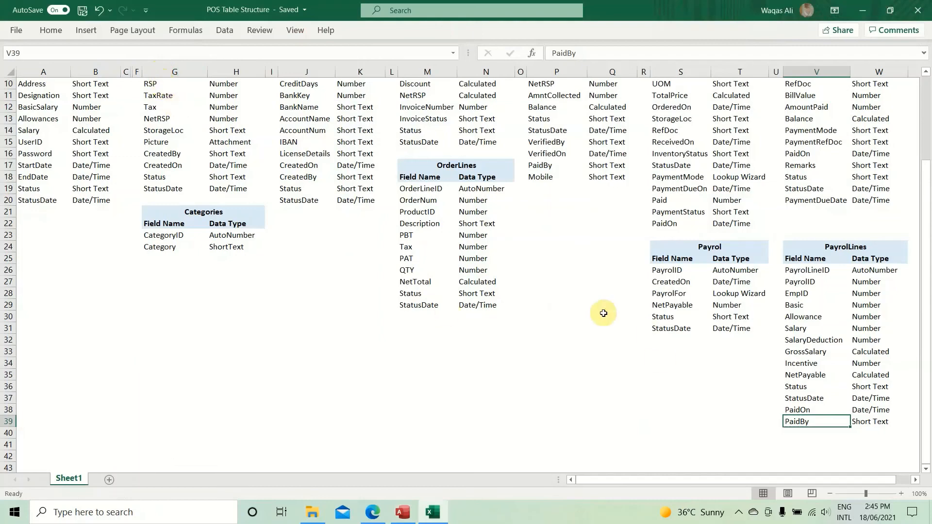
key("alt+Tab")
right_click(157, 47)
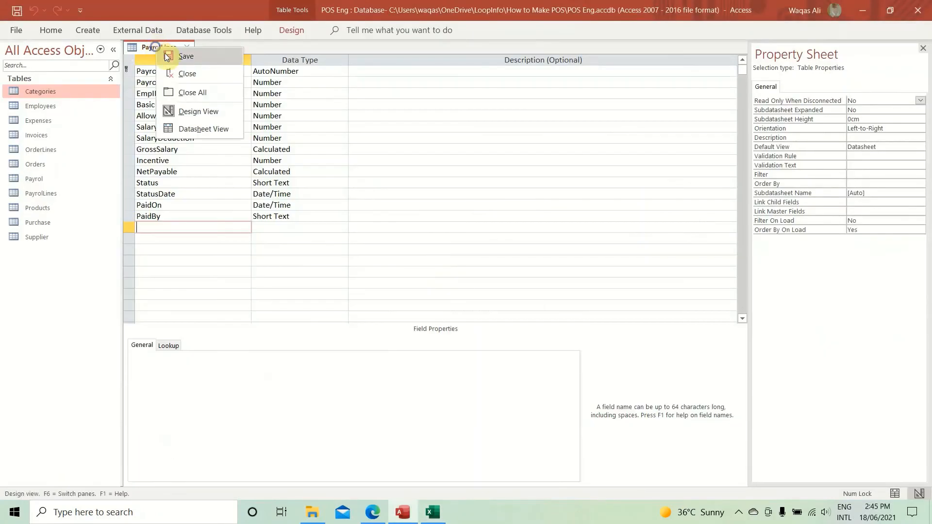
right_click(159, 49)
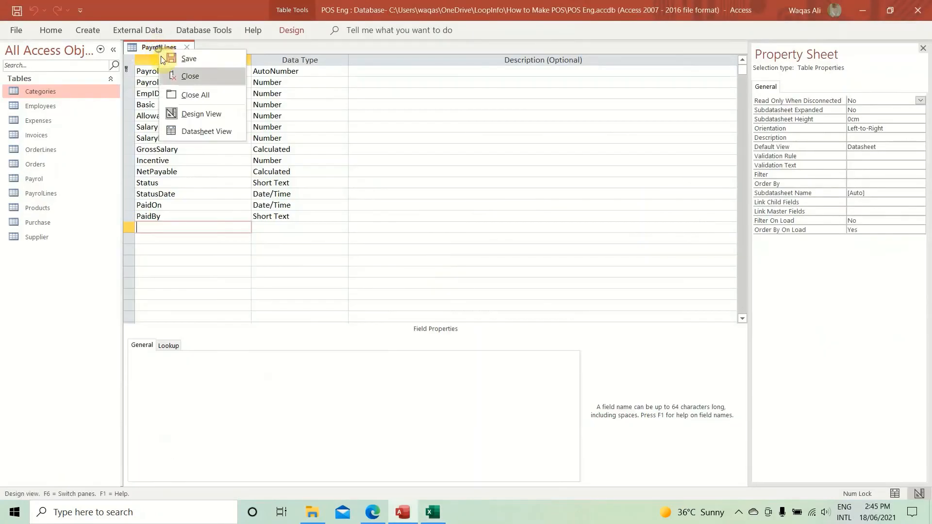
left_click(196, 76)
Step: Review all the planned tables in the Excel sheet, from Expenses to Employees, and return to the Access database
key("alt+Tab")
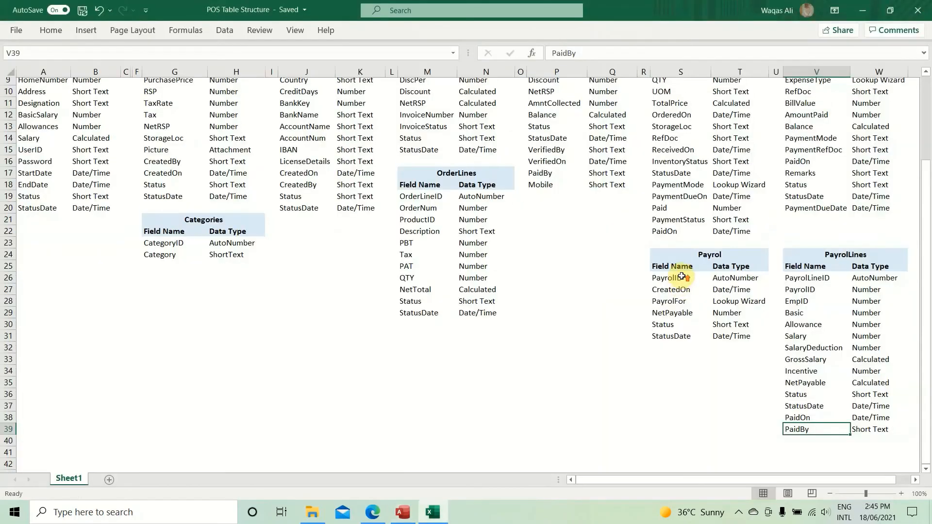
scroll(681, 275, "up", 4)
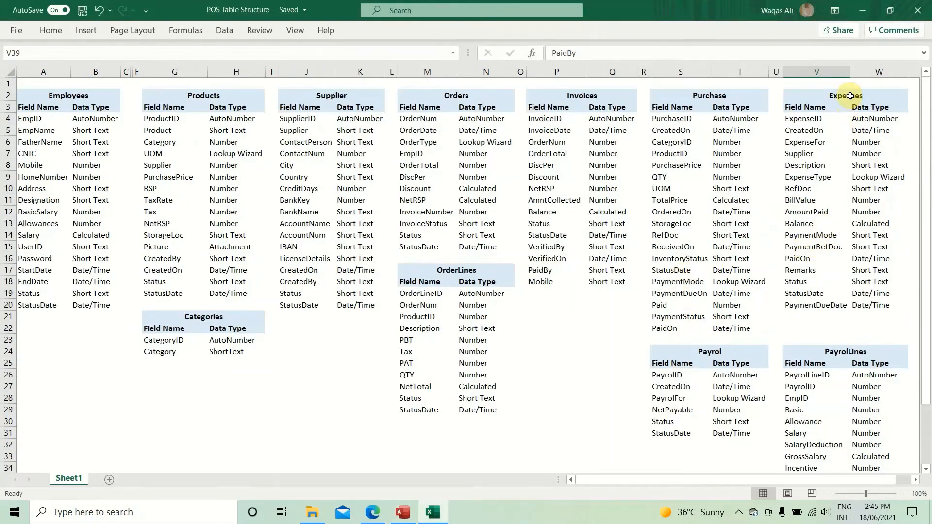
left_click_drag(849, 95, 221, 396)
left_click_drag(173, 379, 117, 337)
scroll(117, 338, "up", 1)
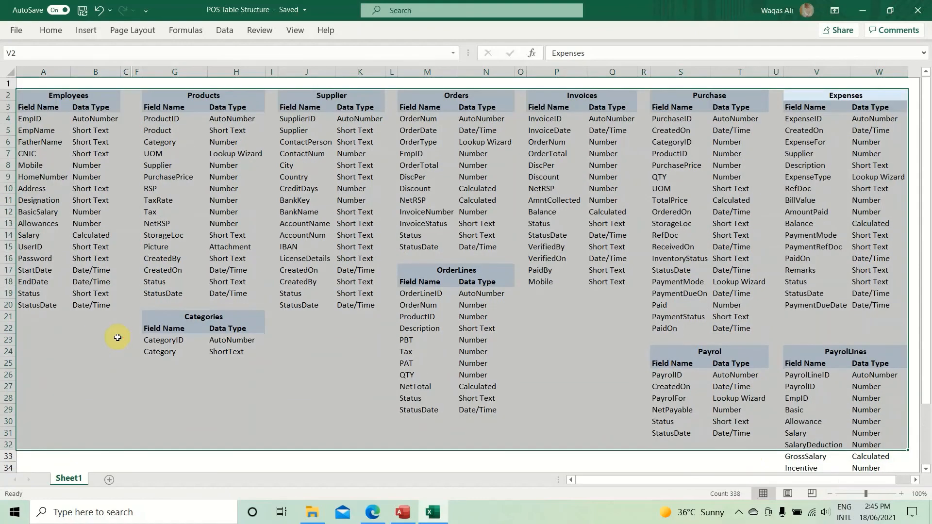
left_click(249, 182)
key("alt+Tab")
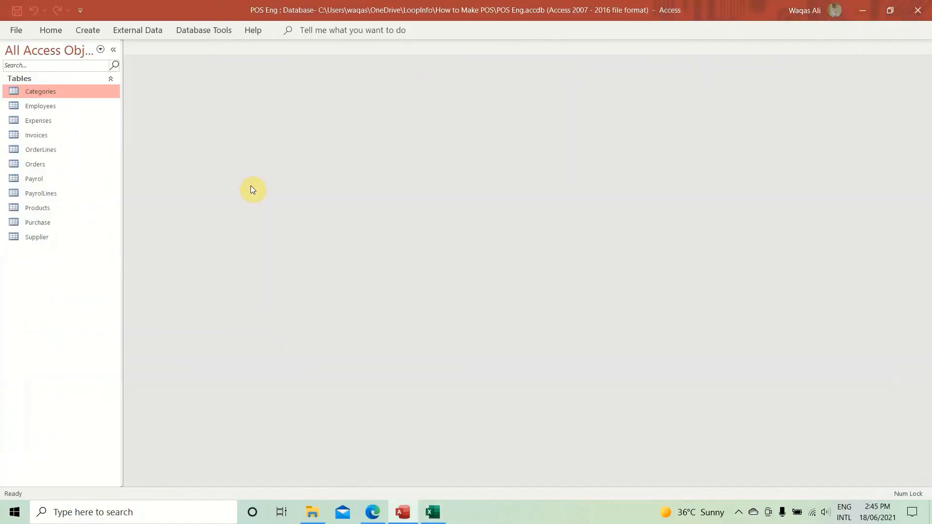